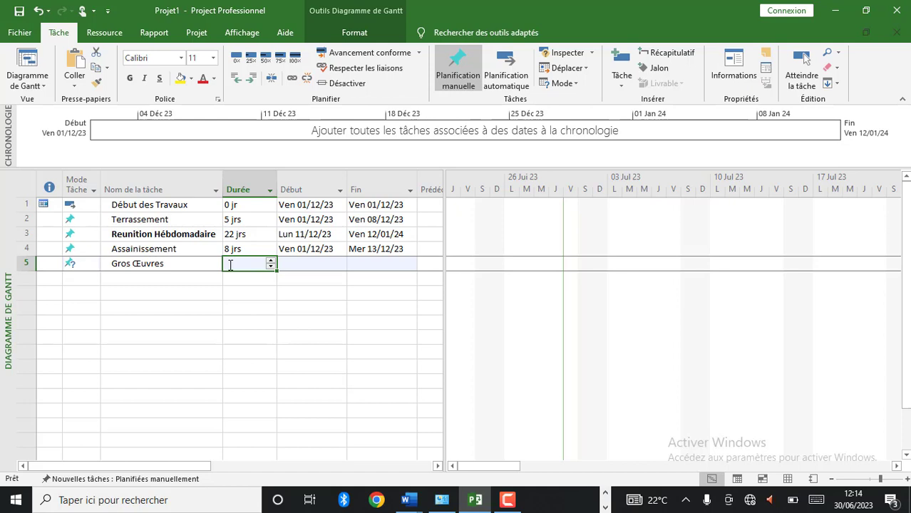
Step: Set the duration of the Gros Œuvres task to the estimated value 1 jr?
{"action": "left_click", "coordinate": [271, 262]}
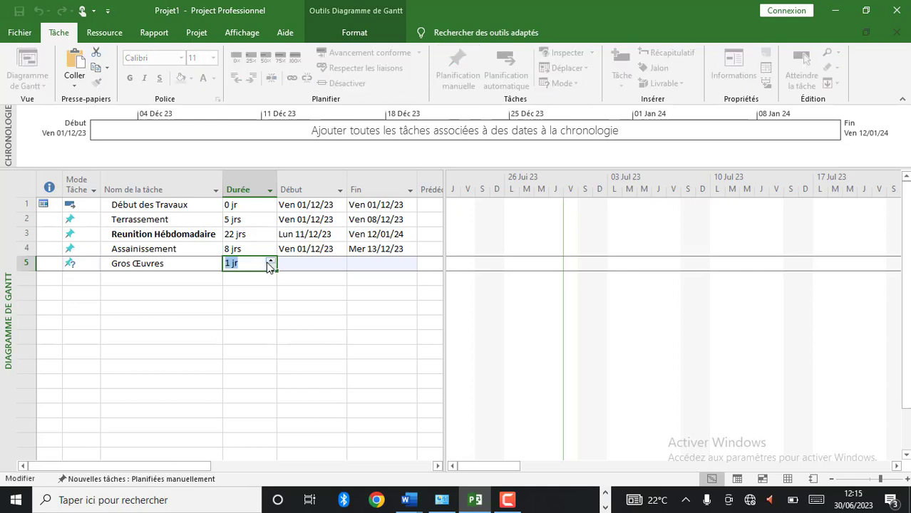
{"action": "left_click", "coordinate": [256, 264]}
{"action": "type", "text": "/.?"}
{"action": "key", "text": "BackSpace"}
{"action": "key", "text": "BackSpace"}
{"action": "key", "text": "BackSpace"}
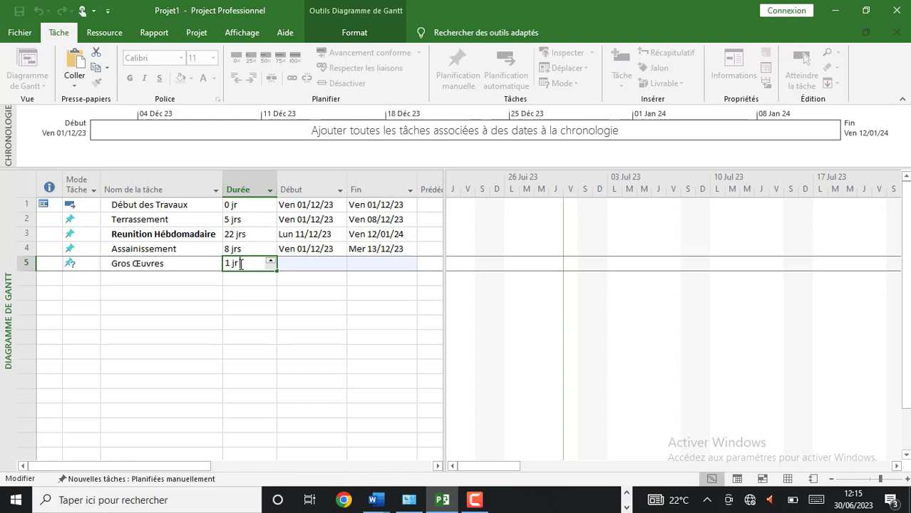
{"action": "type", "text": "?"}
Step: Set the start date of the Gros Œuvres task to 01/12/23
{"action": "left_click", "coordinate": [295, 264]}
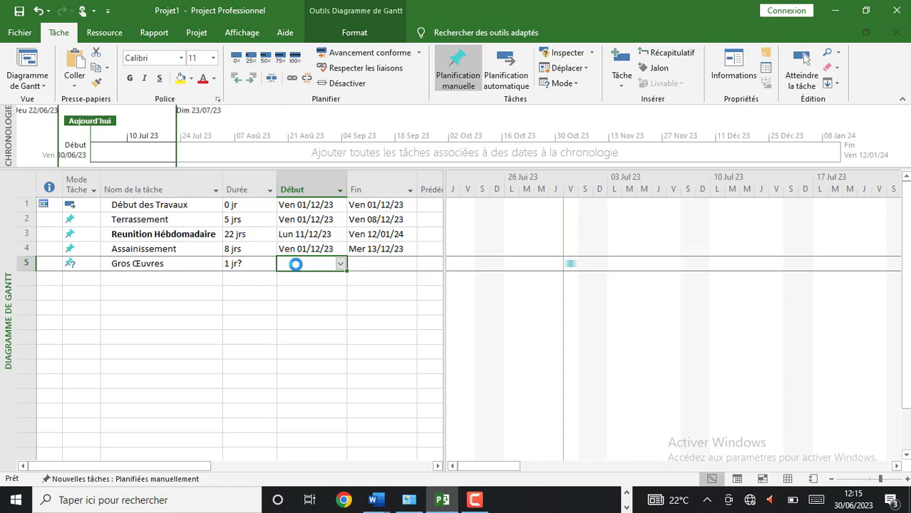
{"action": "left_click", "coordinate": [340, 264]}
{"action": "left_click", "coordinate": [337, 280]}
{"action": "left_click", "coordinate": [336, 280]}
{"action": "left_click", "coordinate": [336, 280]}
{"action": "left_click", "coordinate": [337, 279]}
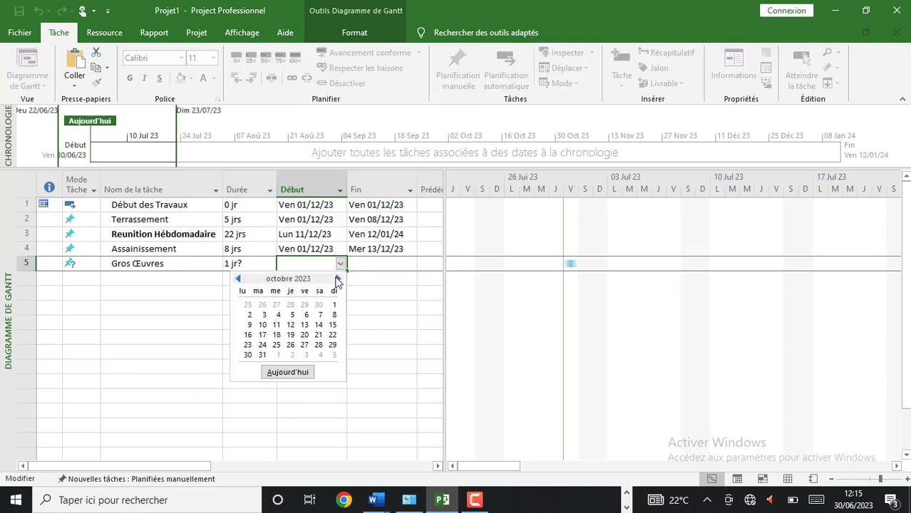
{"action": "left_click", "coordinate": [337, 279]}
{"action": "left_click", "coordinate": [336, 279]}
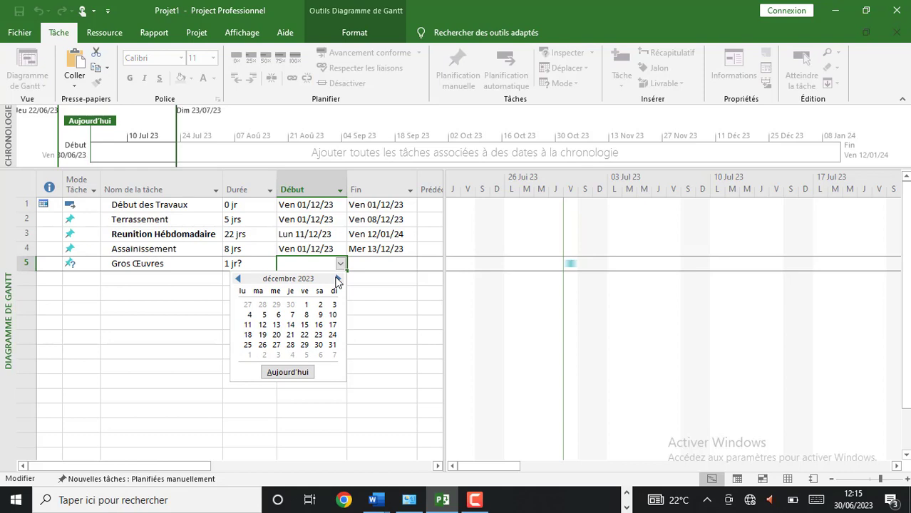
{"action": "left_click", "coordinate": [306, 305]}
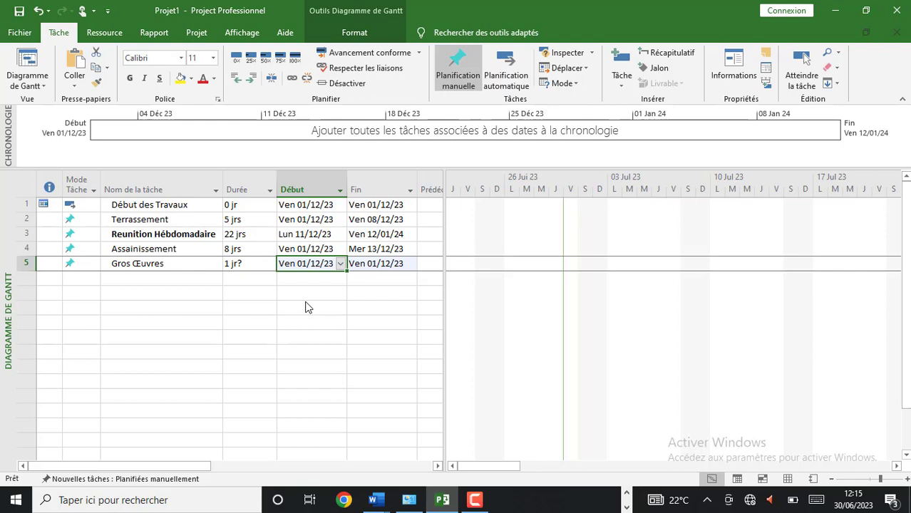
Step: Add a task named Fondations below Gros Œuvres and make its name bold
{"action": "left_click", "coordinate": [154, 282]}
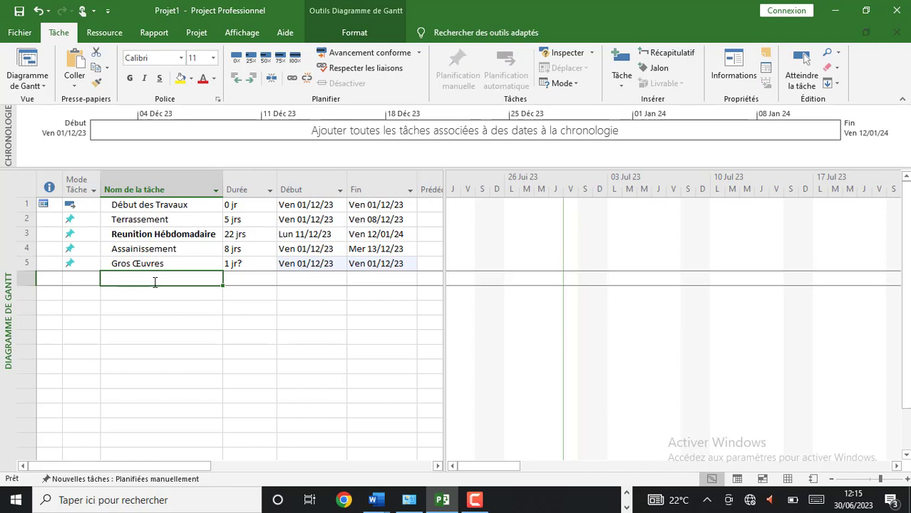
{"action": "type", "text": "Fo,da"}
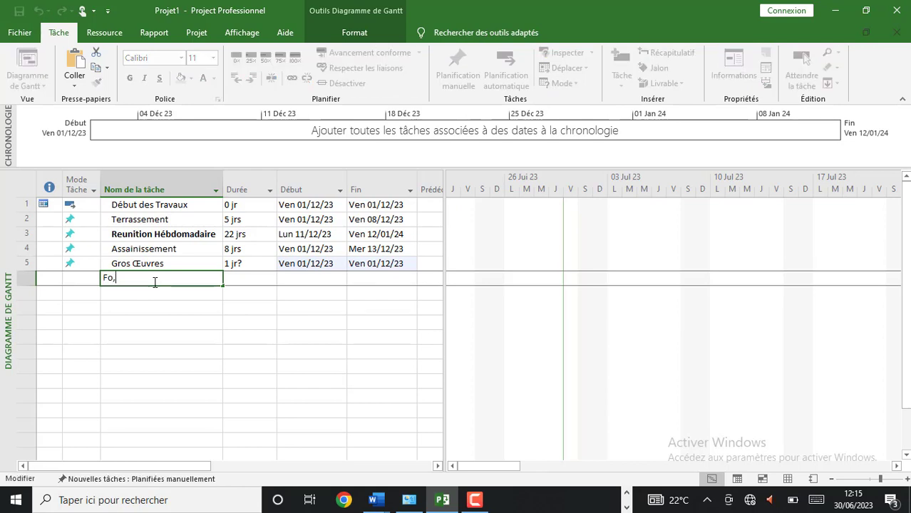
{"action": "key", "text": "BackSpace"}
{"action": "key", "text": "BackSpace"}
{"action": "key", "text": "BackSpace"}
{"action": "type", "text": "ndations"}
{"action": "key", "text": "Return"}
{"action": "left_click", "coordinate": [158, 280]}
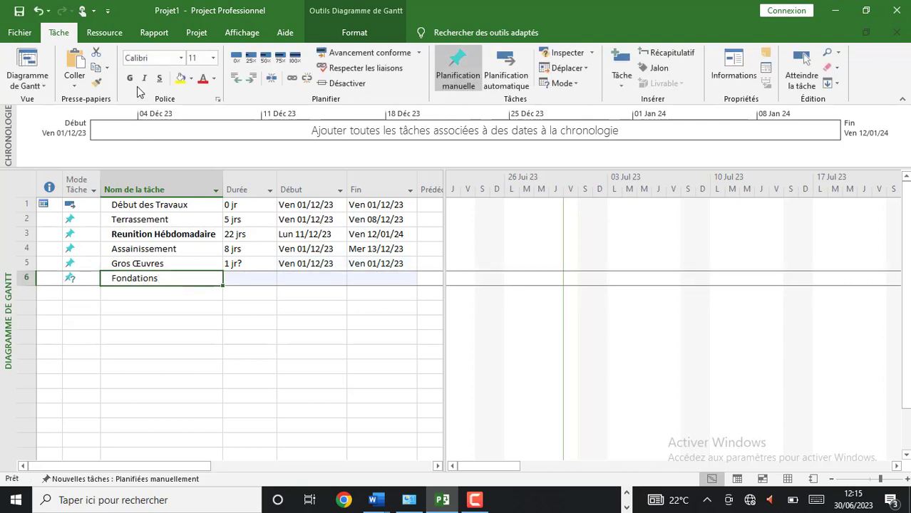
{"action": "key", "text": "ctrl+g"}
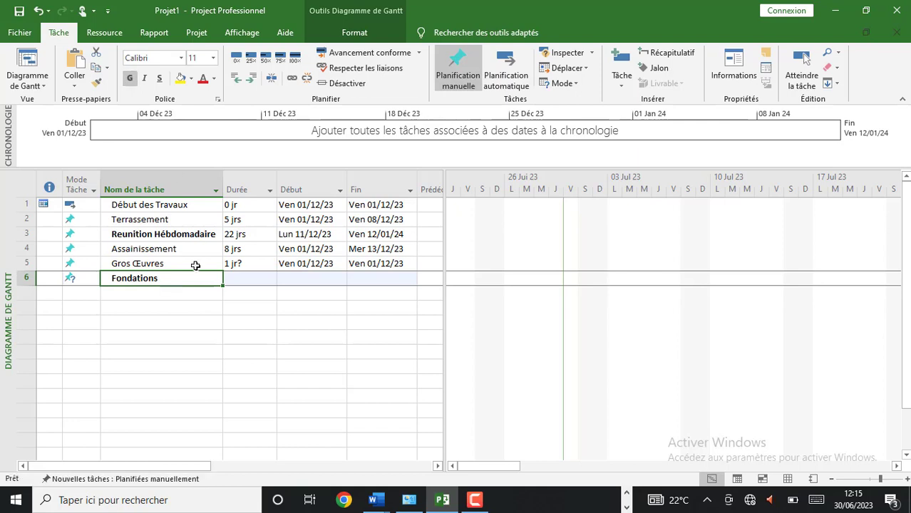
Step: Switch the Terrassement and Reunion Hébdomadaire tasks to the automatically scheduled mode (Planifié automatiquement)
{"action": "left_click", "coordinate": [150, 222]}
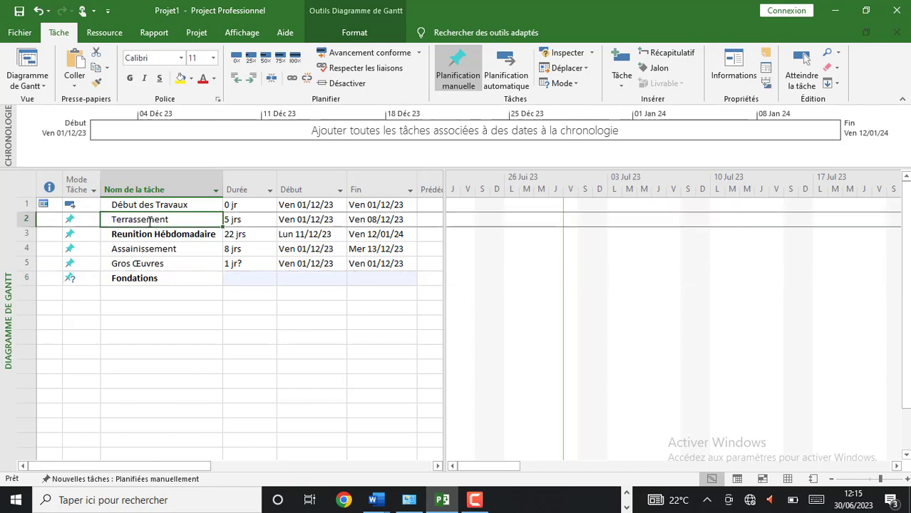
{"action": "left_click", "coordinate": [83, 220]}
{"action": "left_click", "coordinate": [94, 219]}
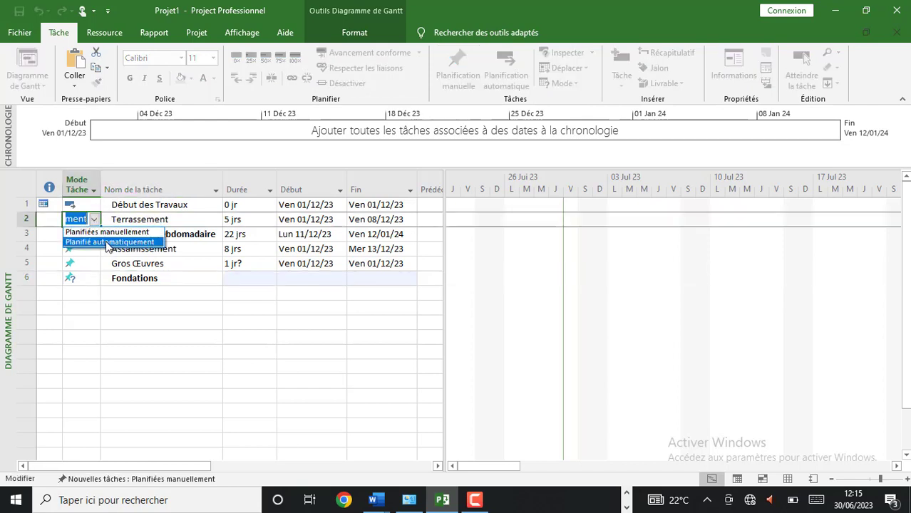
{"action": "left_click", "coordinate": [107, 243]}
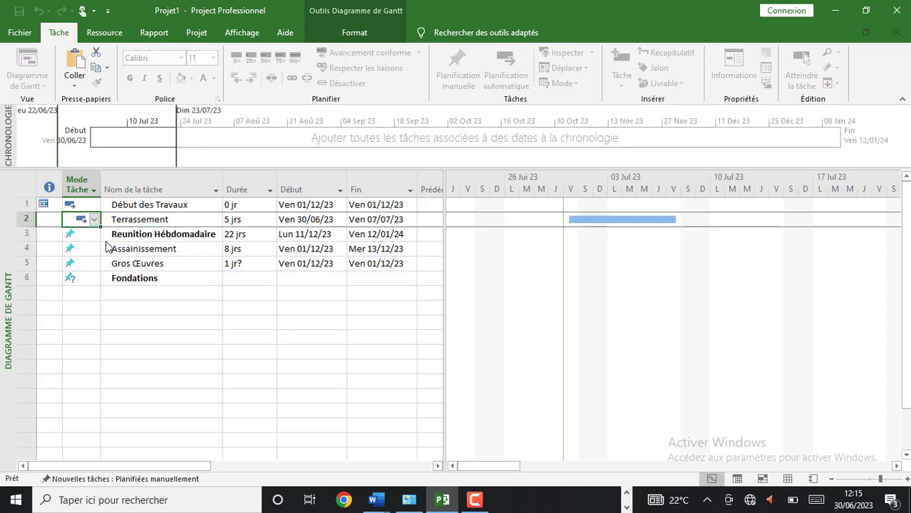
{"action": "left_click", "coordinate": [83, 234]}
{"action": "left_click", "coordinate": [94, 234]}
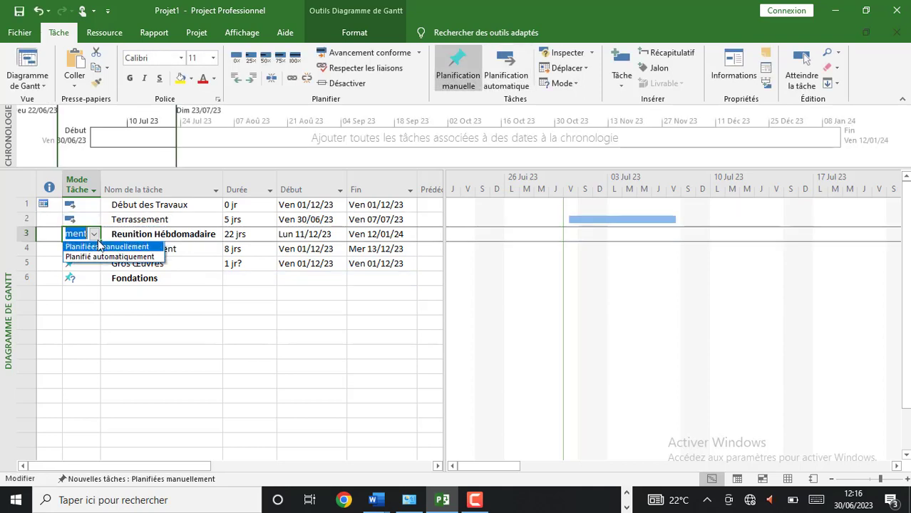
{"action": "left_click", "coordinate": [102, 256]}
Step: Switch the Assainissement, Gros Œuvres and Fondations tasks to automatic scheduling (Planifié automatiquement)
{"action": "left_click", "coordinate": [97, 250]}
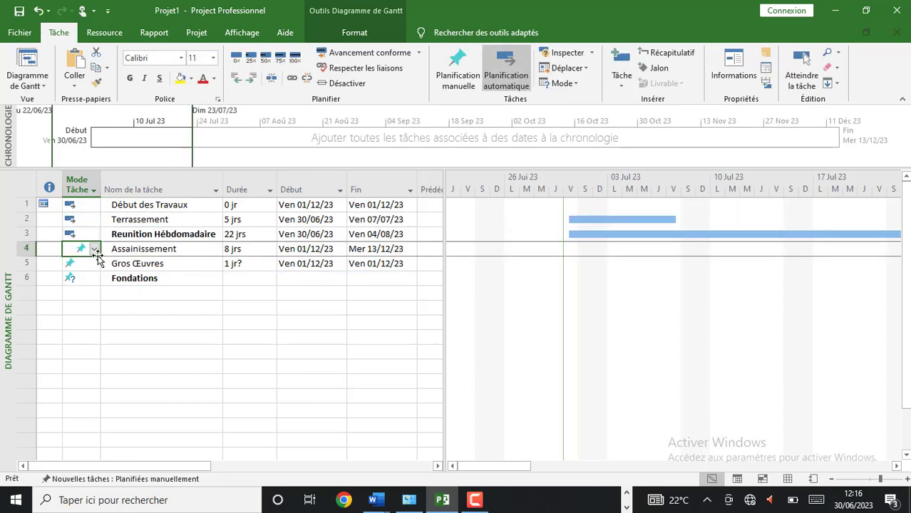
{"action": "left_click", "coordinate": [95, 251]}
{"action": "left_click", "coordinate": [88, 270]}
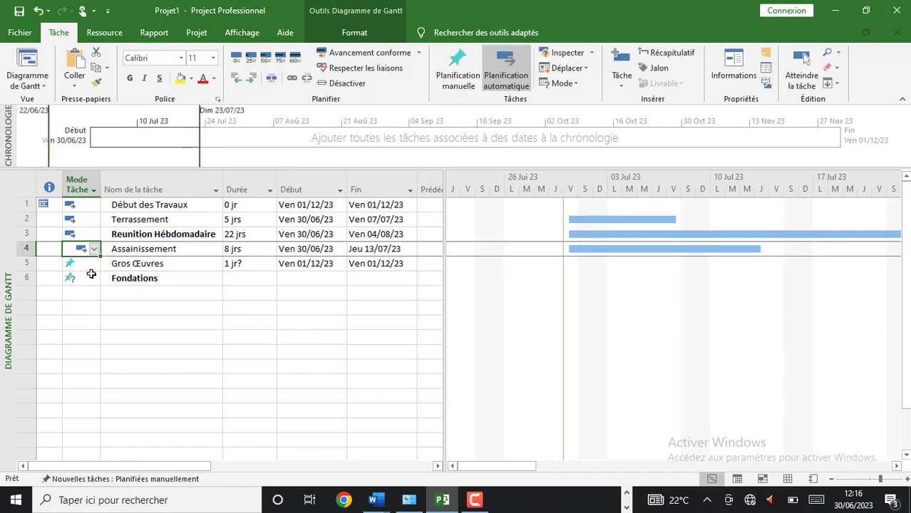
{"action": "left_click", "coordinate": [87, 267]}
{"action": "left_click", "coordinate": [95, 264]}
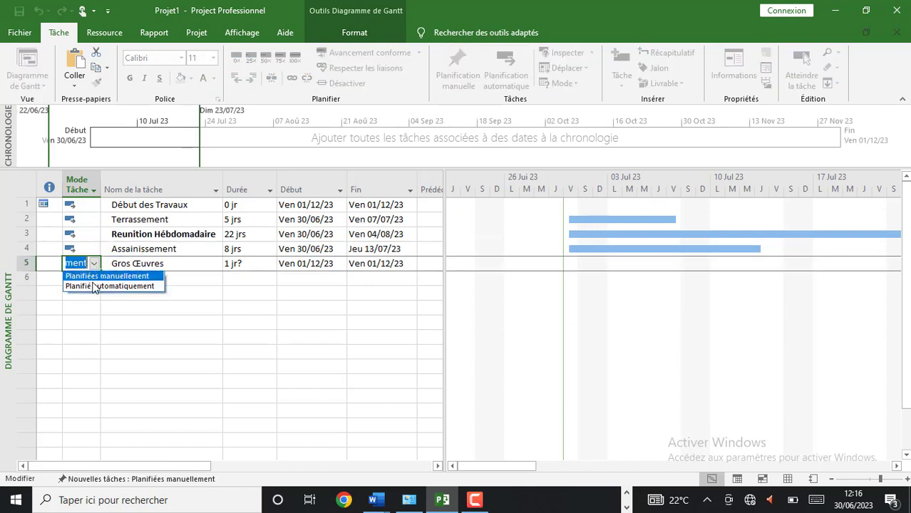
{"action": "left_click", "coordinate": [96, 286]}
{"action": "left_click", "coordinate": [93, 279]}
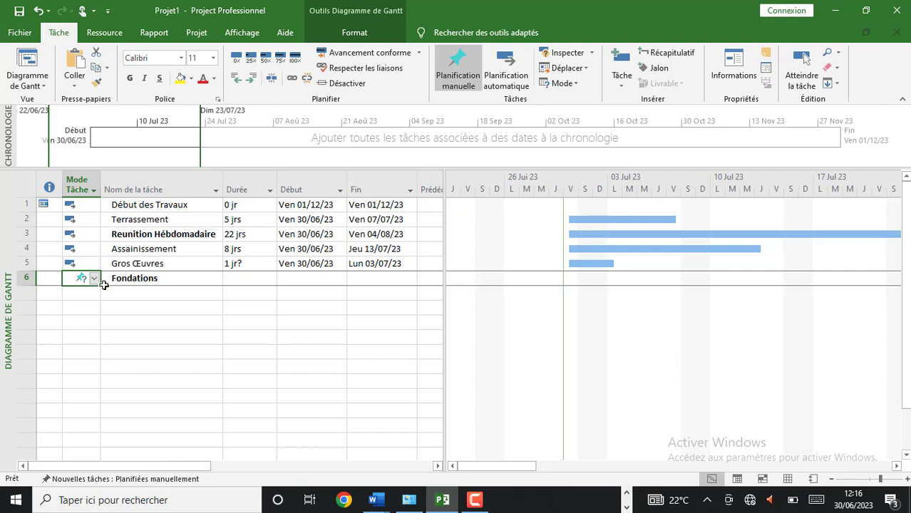
{"action": "left_click", "coordinate": [97, 279]}
{"action": "left_click", "coordinate": [95, 279]}
{"action": "left_click", "coordinate": [113, 299]}
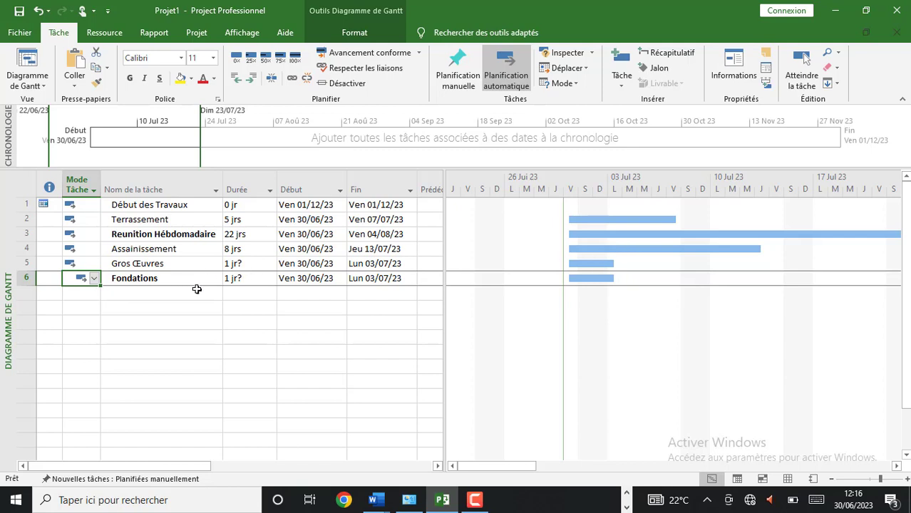
Step: Set the duration of the Fondations task to 25 days
{"action": "left_click", "coordinate": [248, 280]}
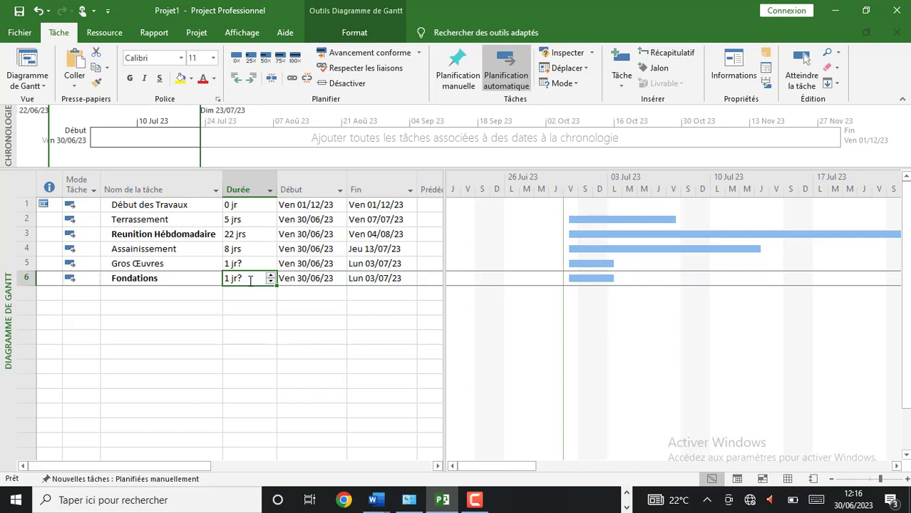
{"action": "left_click", "coordinate": [218, 278], "text": "shift"}
{"action": "left_click", "coordinate": [241, 279]}
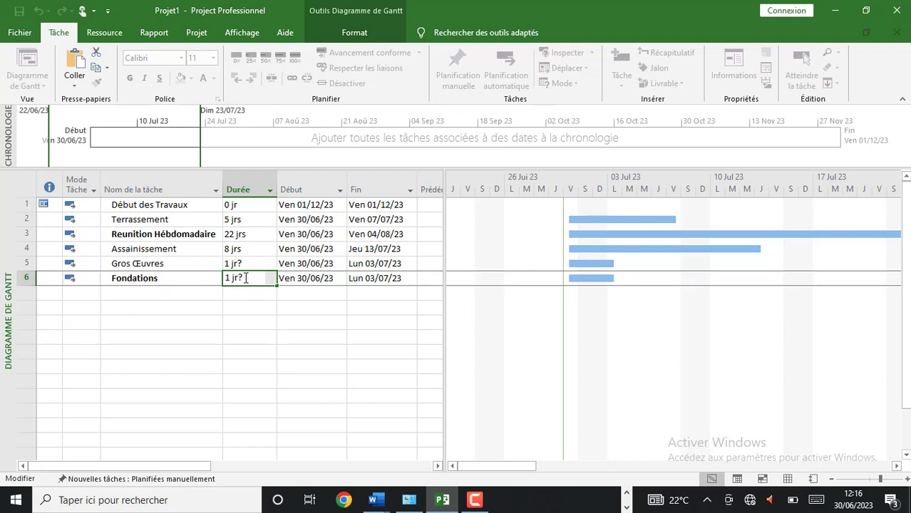
{"action": "key", "text": "BackSpace"}
{"action": "key", "text": "BackSpace"}
{"action": "key", "text": "BackSpace"}
{"action": "key", "text": "BackSpace"}
{"action": "key", "text": "BackSpace"}
{"action": "type", "text": "25"}
Step: Set the start date of the Fondations task to 01/12/23
{"action": "left_click", "coordinate": [283, 276]}
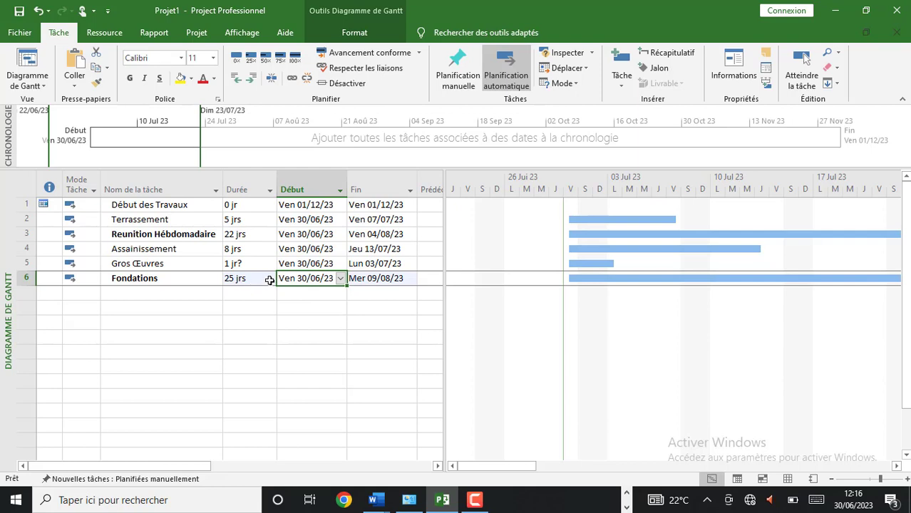
{"action": "left_click", "coordinate": [341, 278]}
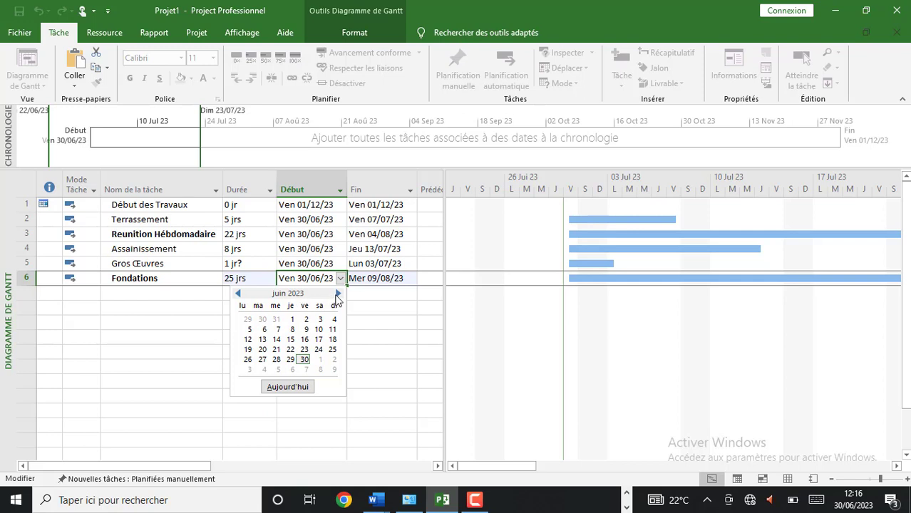
{"action": "left_click", "coordinate": [338, 294]}
{"action": "left_click", "coordinate": [338, 295]}
{"action": "left_click", "coordinate": [338, 295]}
{"action": "left_click", "coordinate": [338, 295]}
{"action": "left_click", "coordinate": [338, 294]}
{"action": "left_click", "coordinate": [338, 294]}
{"action": "left_click", "coordinate": [338, 294]}
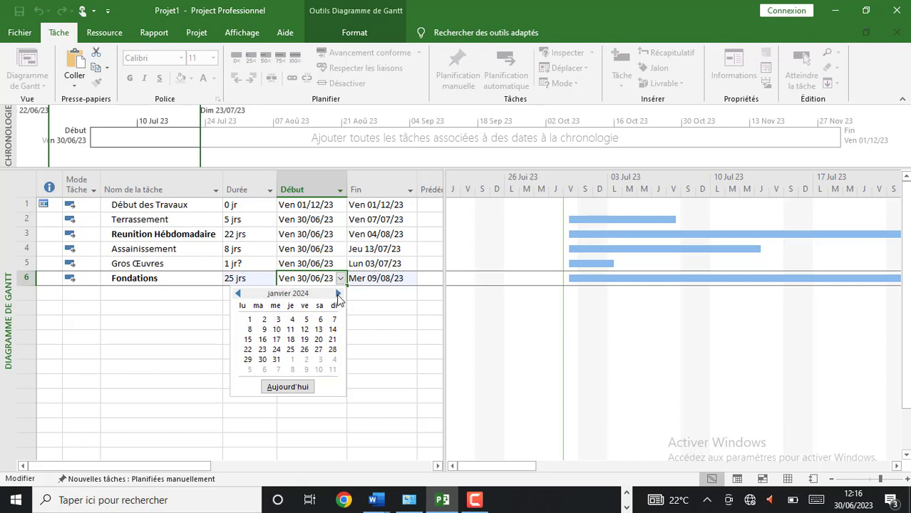
{"action": "left_click", "coordinate": [238, 293]}
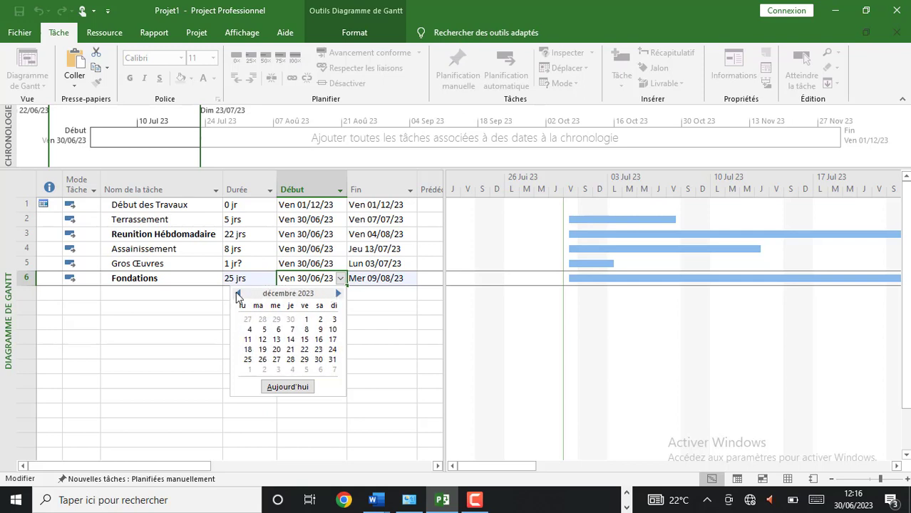
{"action": "left_click", "coordinate": [305, 319]}
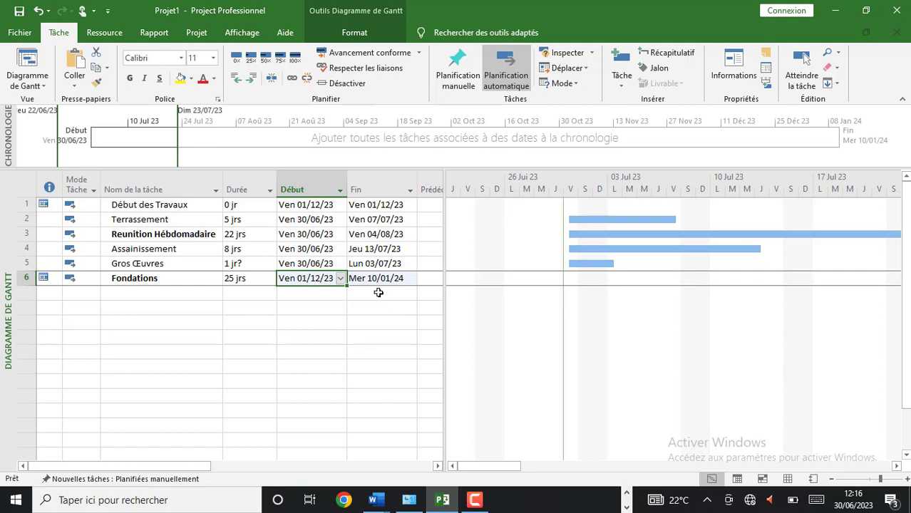
Step: Choose the Planifié automatiquement mode again for the Fondations task
{"action": "left_click", "coordinate": [172, 295]}
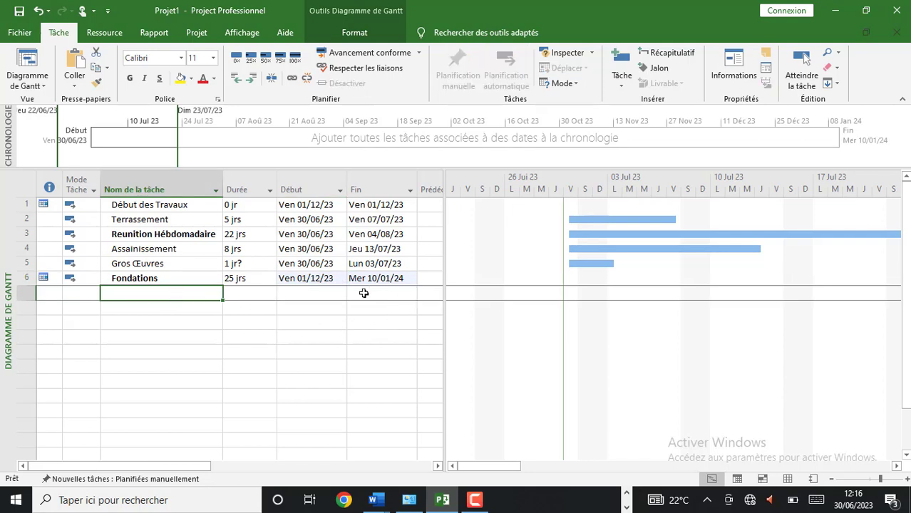
{"action": "left_click", "coordinate": [199, 278]}
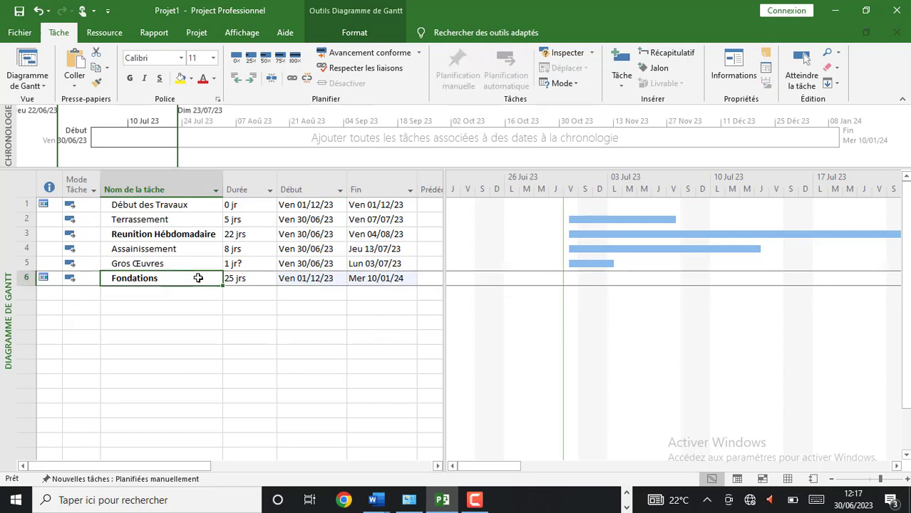
{"action": "left_click", "coordinate": [75, 278]}
{"action": "left_click", "coordinate": [94, 278]}
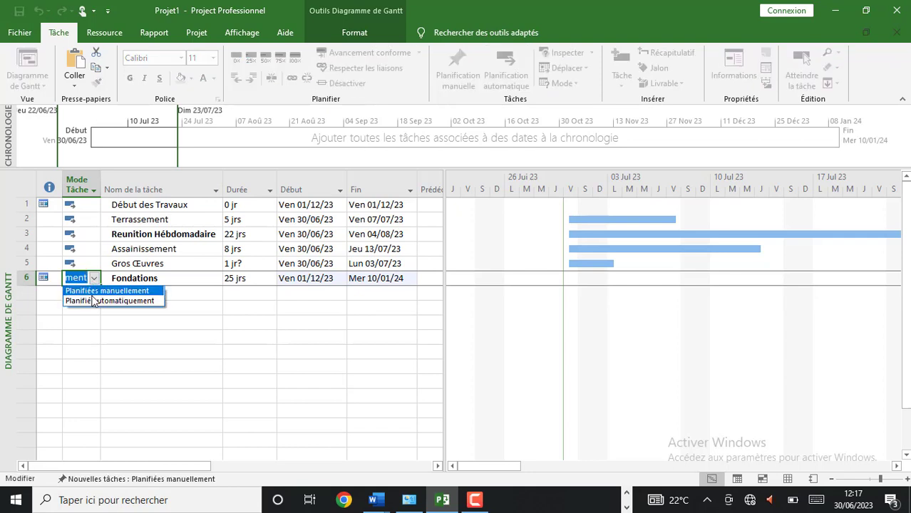
{"action": "left_click", "coordinate": [95, 301]}
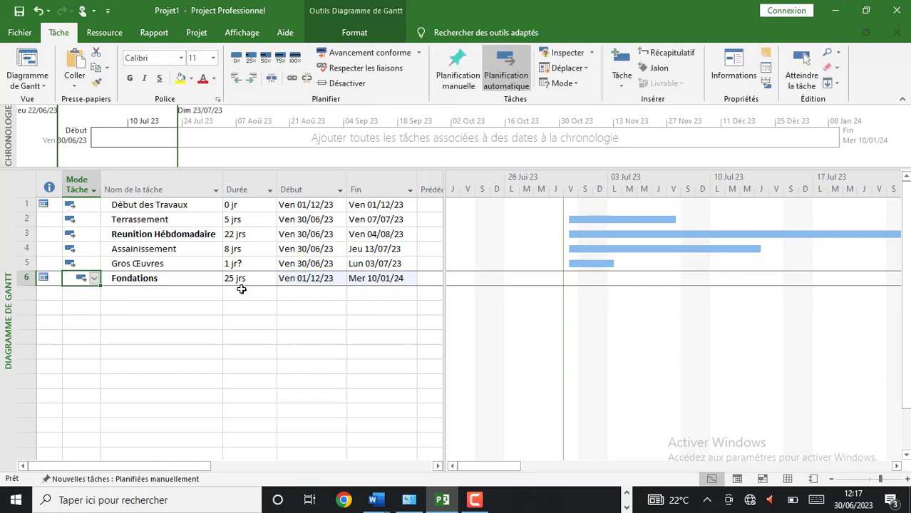
{"action": "left_click_drag", "start_coordinate": [476, 465], "coordinate": [434, 501]}
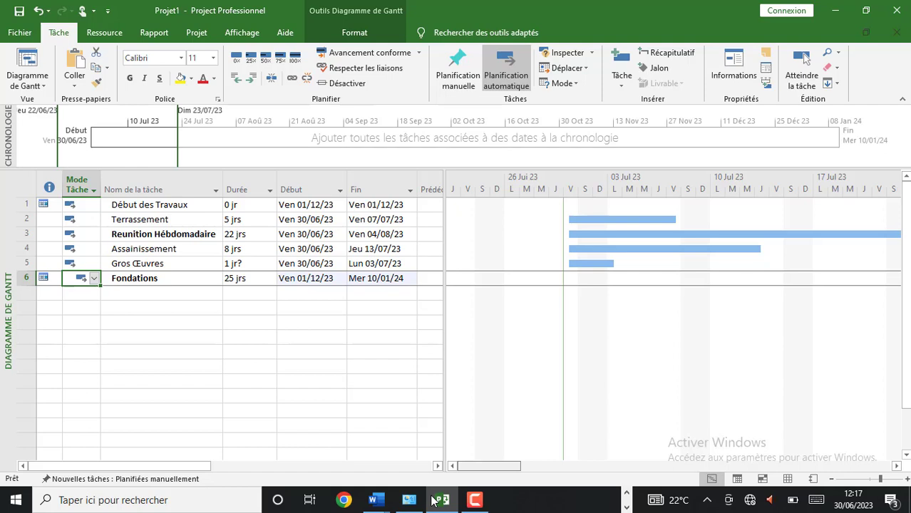
{"action": "left_click_drag", "start_coordinate": [435, 501], "coordinate": [469, 472]}
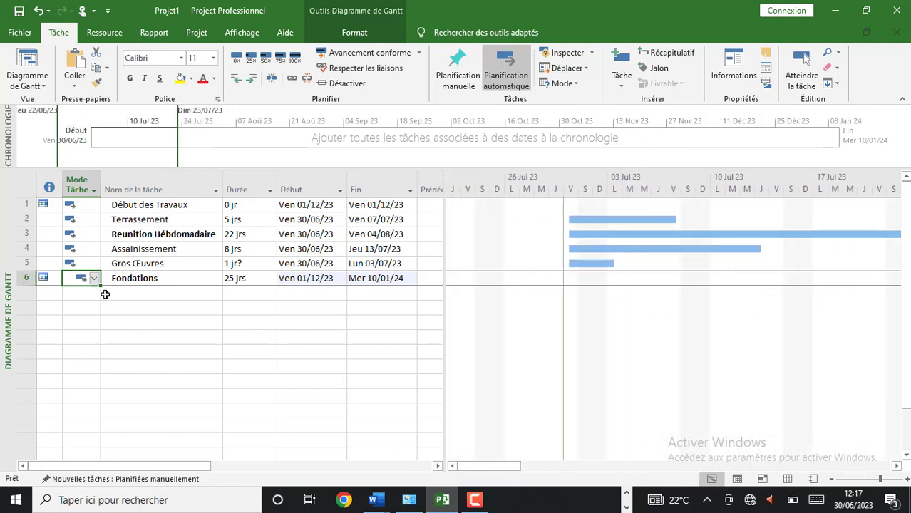
Step: Add a blank task in row 7 below Fondations and select its whole row
{"action": "left_click", "coordinate": [133, 292]}
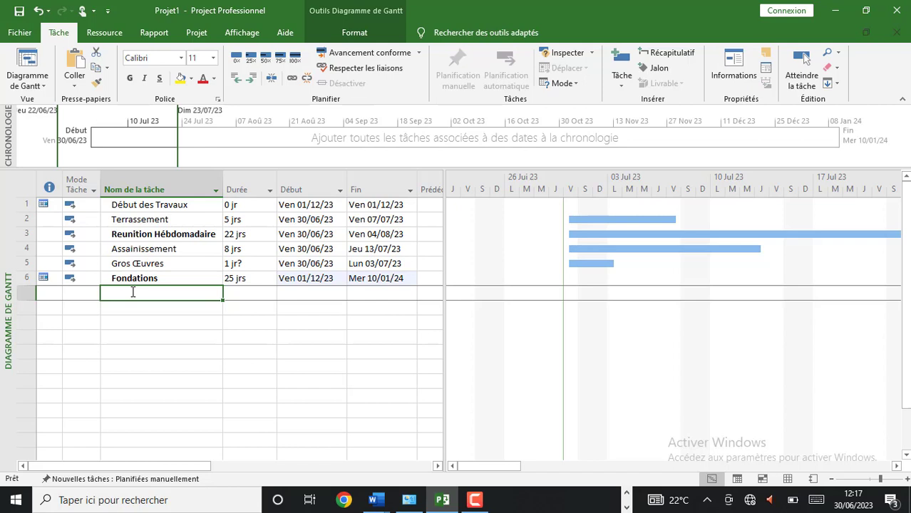
{"action": "left_click", "coordinate": [133, 292]}
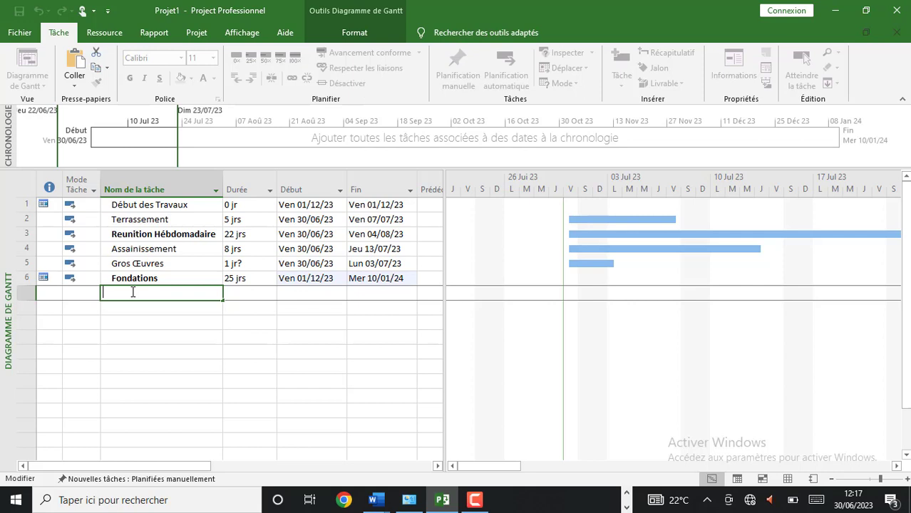
{"action": "left_click", "coordinate": [29, 293]}
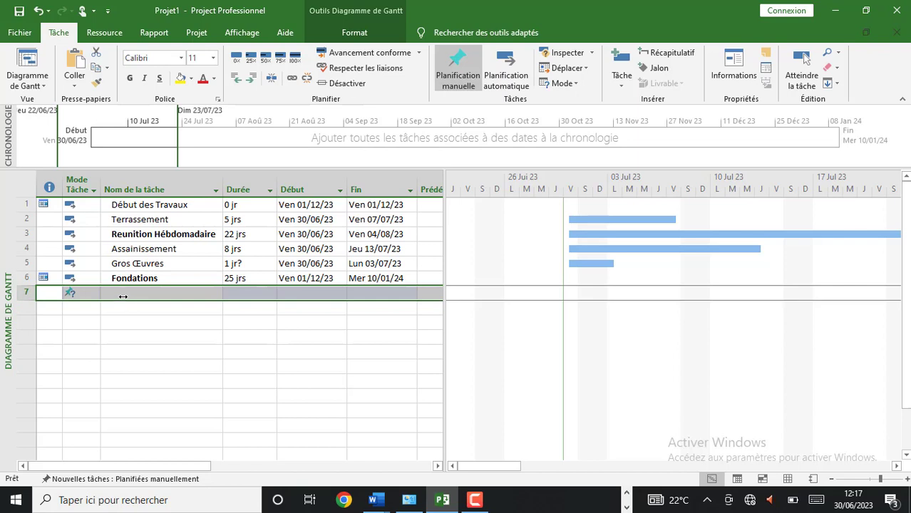
Step: Name the row 7 task Elévations(Poteaux) and give it a duration of 15 days
{"action": "left_click", "coordinate": [146, 293]}
{"action": "left_click", "coordinate": [150, 294]}
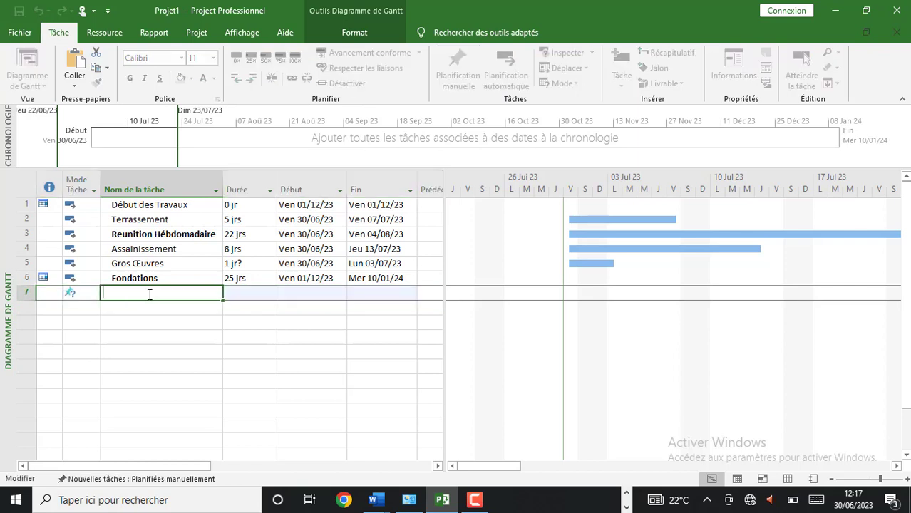
{"action": "type", "text": "Elévations(Poteaux)"}
{"action": "left_click", "coordinate": [268, 295]}
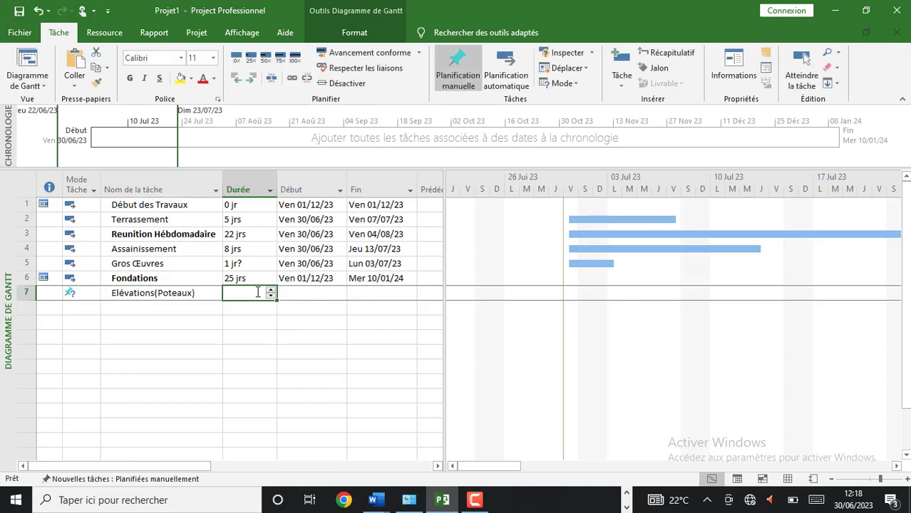
{"action": "type", "text": "15"}
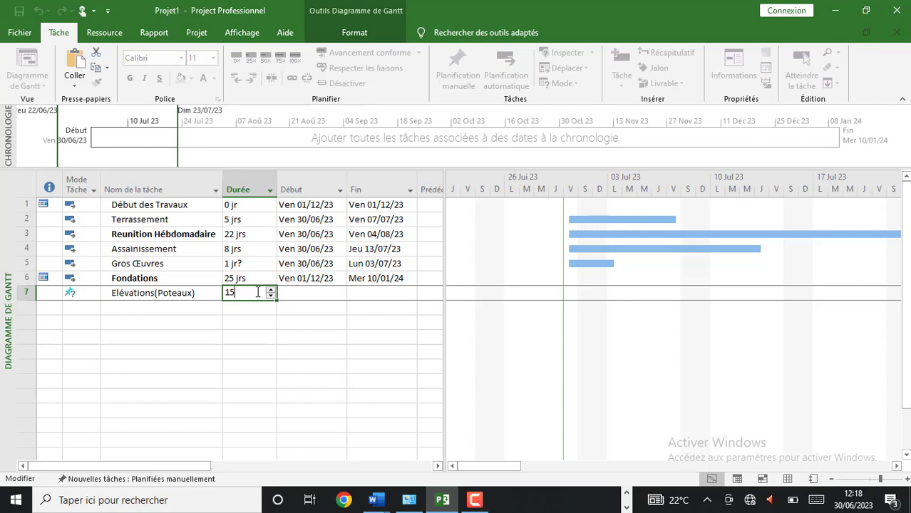
Step: Set the start date of the Elévations(Poteaux) task to 01/12/23
{"action": "left_click", "coordinate": [313, 293]}
{"action": "left_click", "coordinate": [342, 293]}
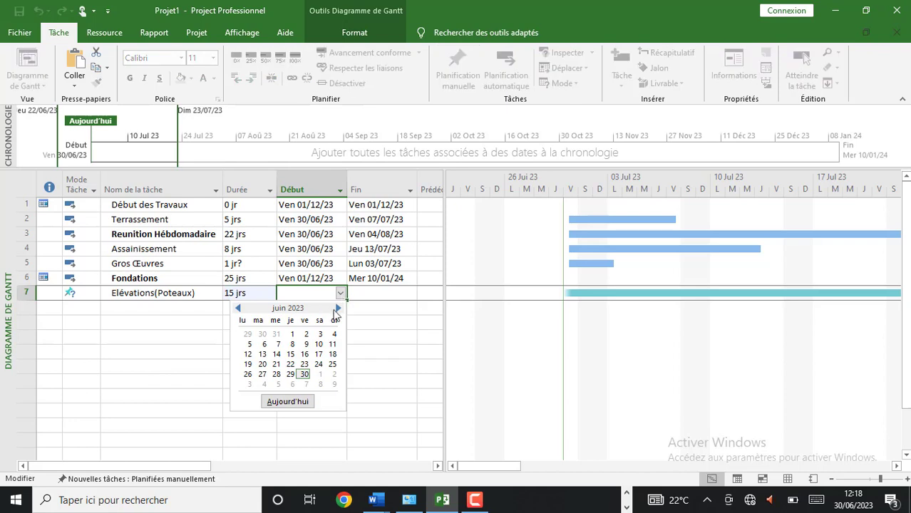
{"action": "left_click", "coordinate": [338, 308]}
{"action": "left_click", "coordinate": [338, 308]}
{"action": "left_click", "coordinate": [338, 308]}
{"action": "left_click", "coordinate": [337, 308]}
{"action": "left_click", "coordinate": [338, 308]}
{"action": "left_click", "coordinate": [337, 308]}
{"action": "left_click", "coordinate": [338, 308]}
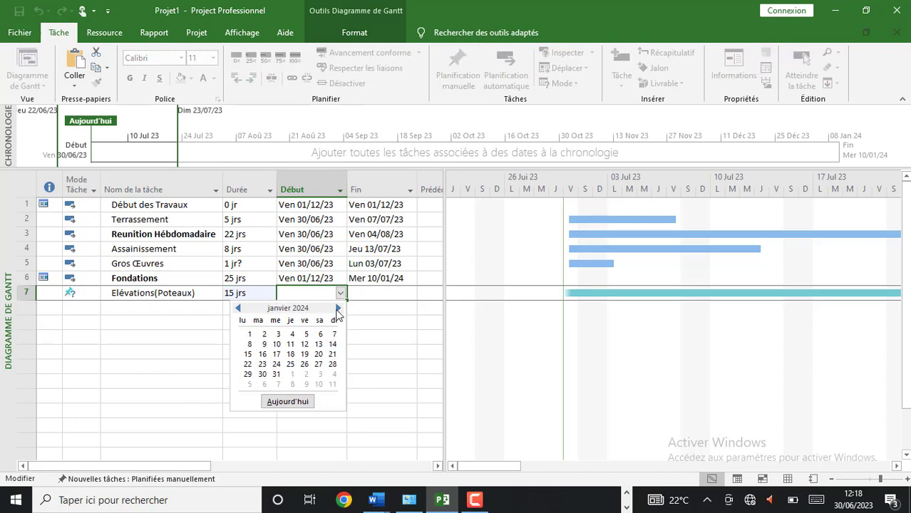
{"action": "left_click", "coordinate": [238, 308]}
{"action": "left_click", "coordinate": [307, 335]}
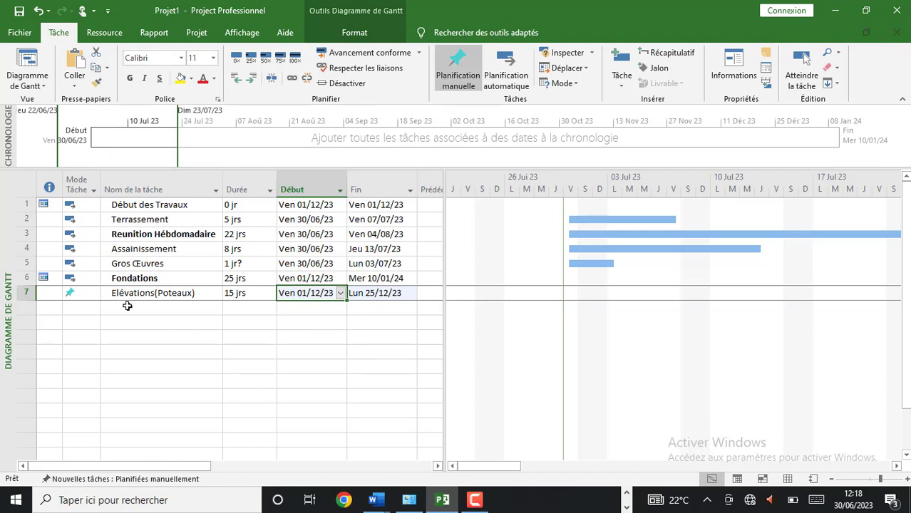
Step: Change the scheduling mode of the Elévations(Poteaux) task to Planifié automatiquement
{"action": "left_click", "coordinate": [99, 293]}
{"action": "left_click", "coordinate": [93, 293]}
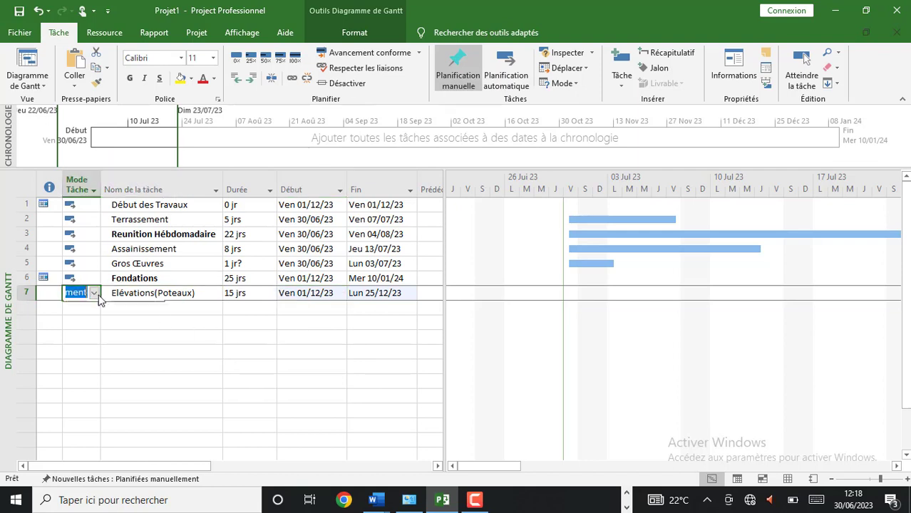
{"action": "left_click", "coordinate": [91, 315]}
Step: Add a task named Dalles et Poutres in row 8 with a duration of 20 days
{"action": "left_click", "coordinate": [138, 308]}
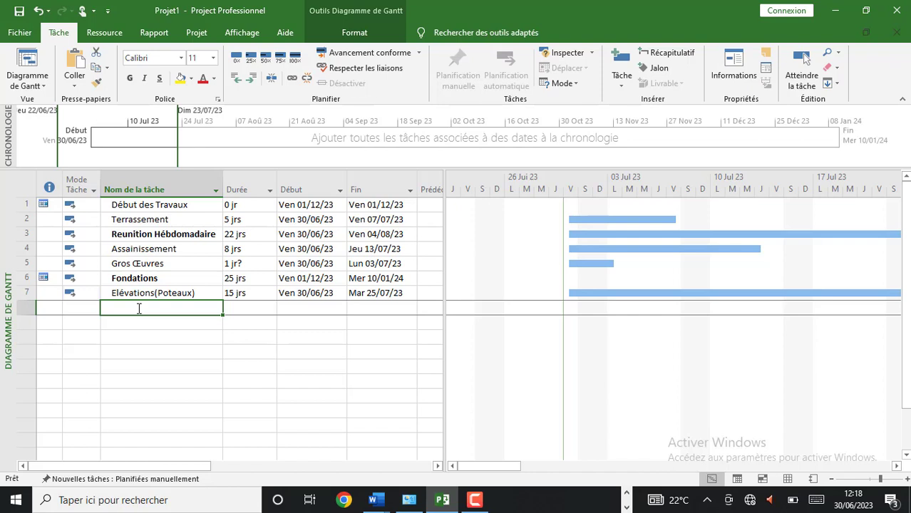
{"action": "type", "text": "Da"}
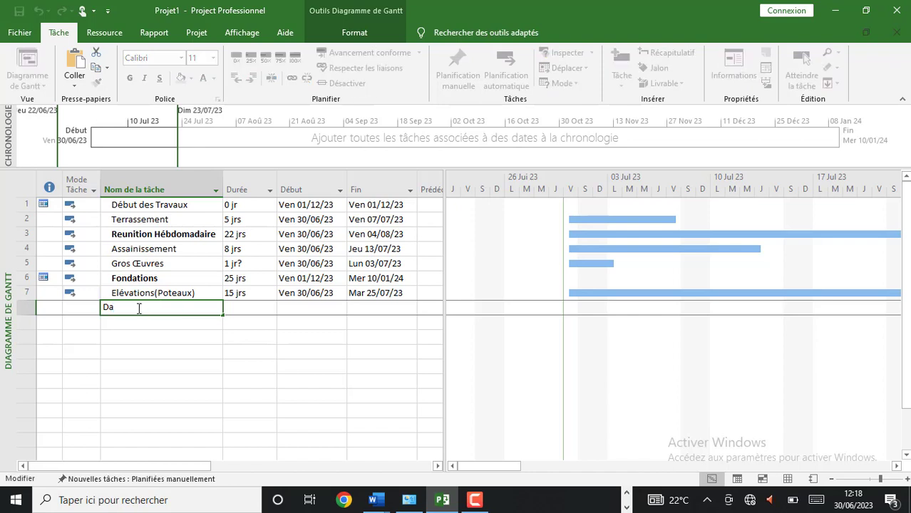
{"action": "type", "text": "ll"}
{"action": "type", "text": "es"}
{"action": "type", "text": " ef"}
{"action": "type", "text": "Po"}
{"action": "type", "text": "utres"}
{"action": "left_click", "coordinate": [139, 309]}
{"action": "key", "text": "BackSpace"}
{"action": "type", "text": "t"}
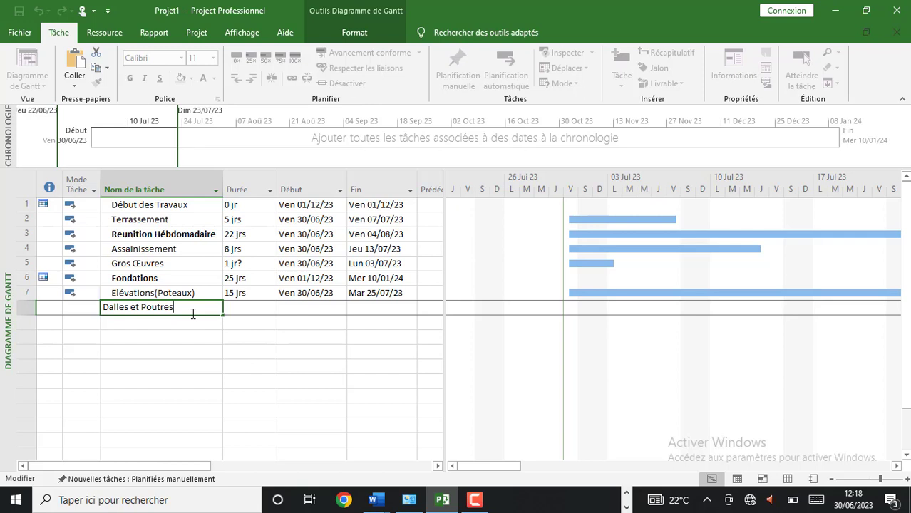
{"action": "left_click", "coordinate": [242, 308]}
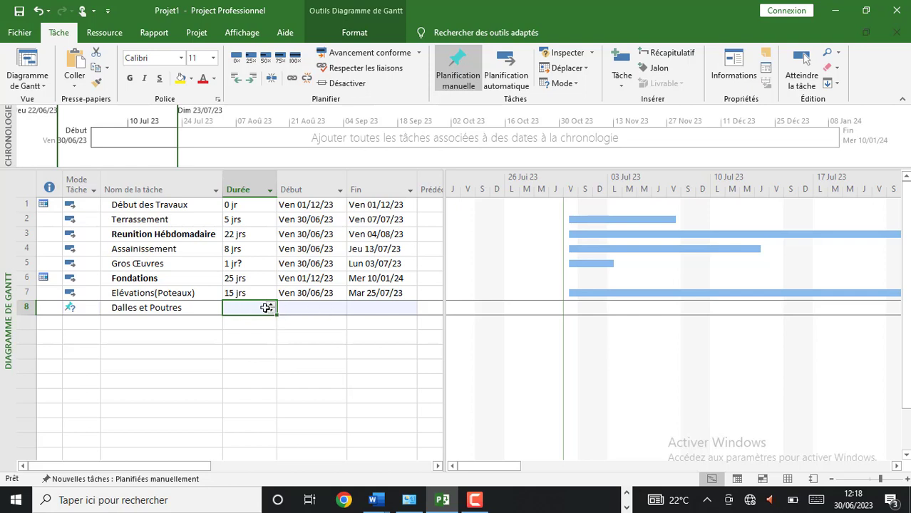
{"action": "type", "text": "20"}
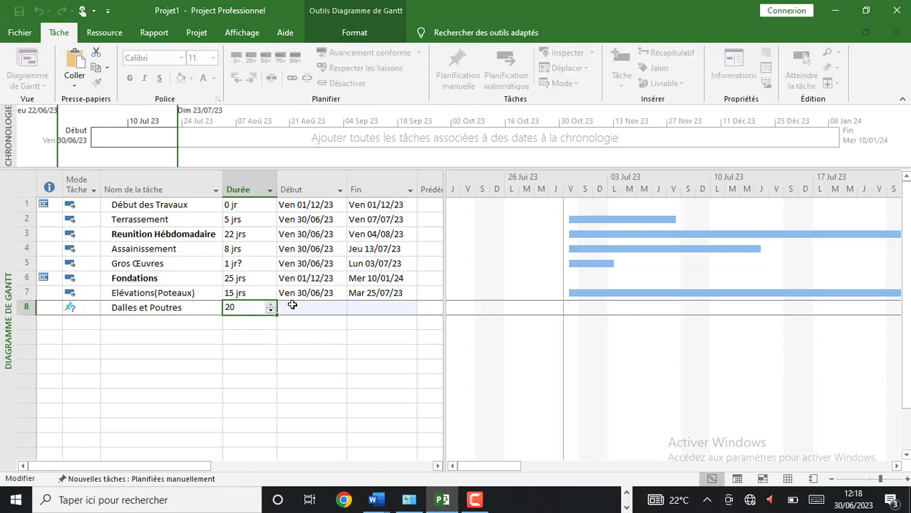
Step: Set the start date of the Dalles et Poutres task to 01/12/23
{"action": "left_click", "coordinate": [293, 305]}
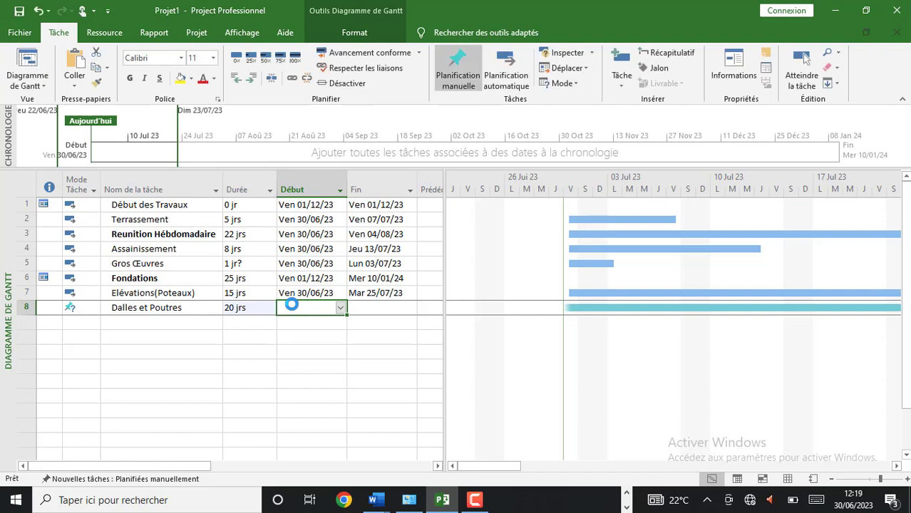
{"action": "left_click", "coordinate": [341, 308]}
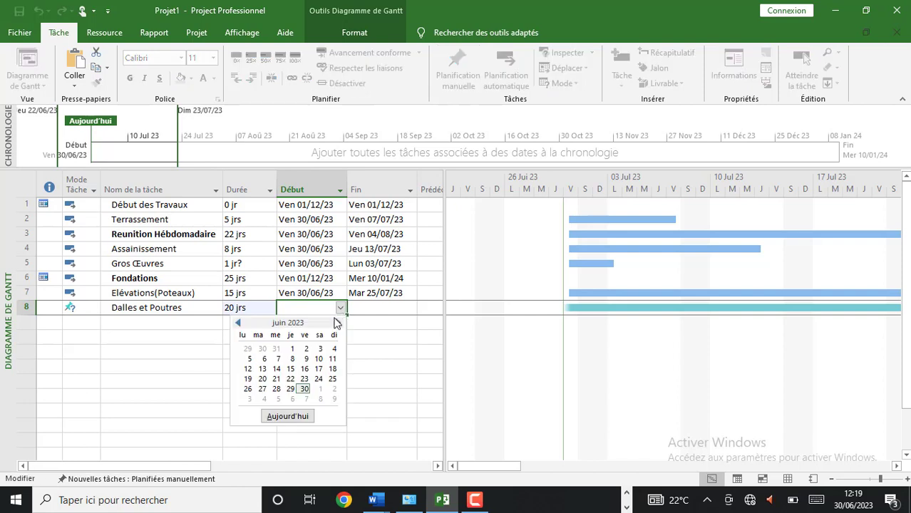
{"action": "left_click", "coordinate": [339, 323]}
{"action": "left_click", "coordinate": [338, 323]}
{"action": "left_click", "coordinate": [338, 323]}
{"action": "left_click", "coordinate": [338, 323]}
{"action": "left_click", "coordinate": [339, 323]}
{"action": "left_click", "coordinate": [338, 323]}
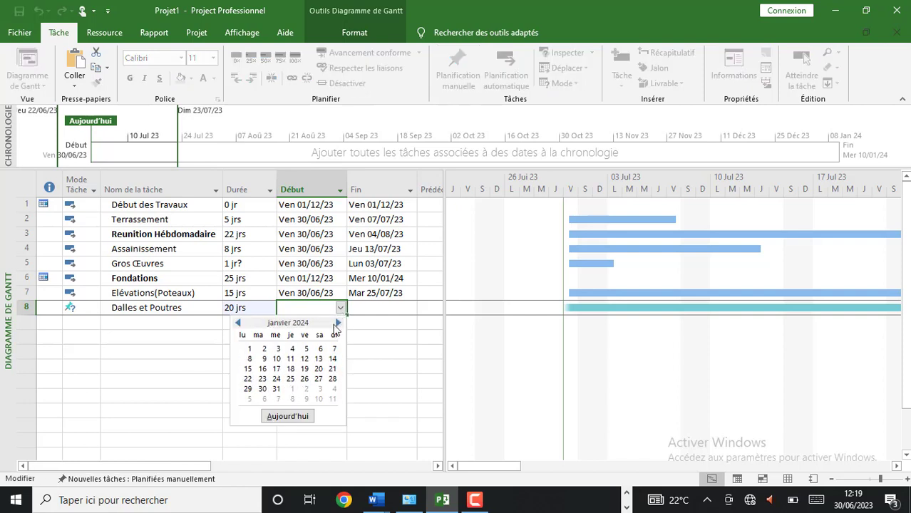
{"action": "left_click", "coordinate": [238, 324]}
{"action": "left_click", "coordinate": [305, 348]}
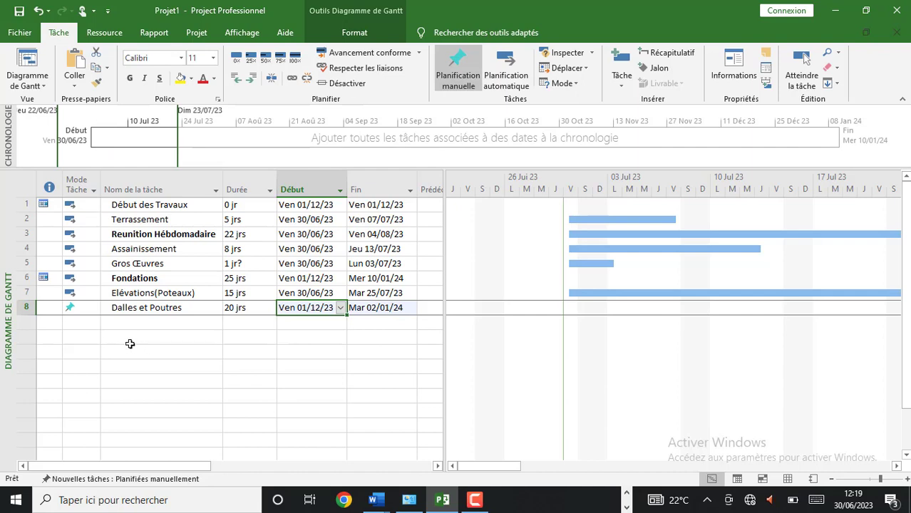
Step: Add a task named Mus et Cloisons in row 9 with a duration of 25 days
{"action": "left_click", "coordinate": [118, 325]}
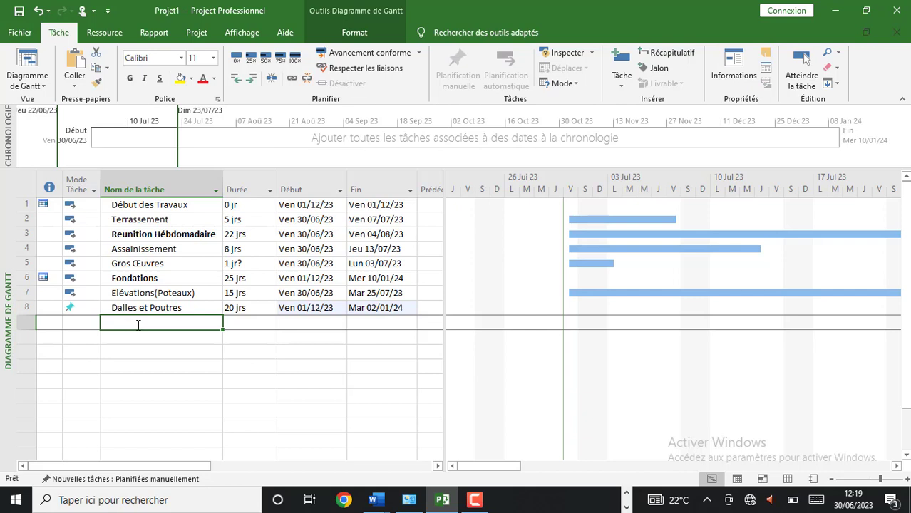
{"action": "left_click", "coordinate": [138, 325]}
{"action": "type", "text": "Mur"}
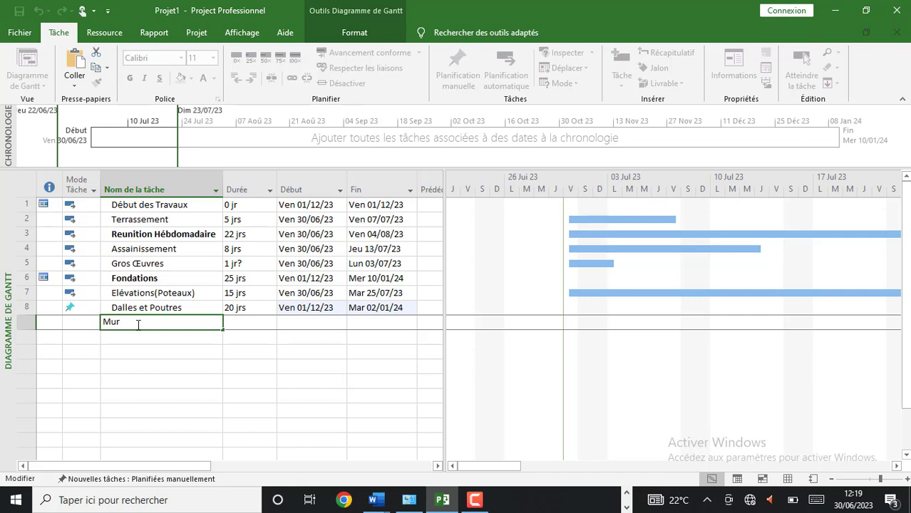
{"action": "key", "text": "BackSpace"}
{"action": "type", "text": "s et Clo"}
{"action": "type", "text": "sons"}
{"action": "key", "text": "BackSpace"}
{"action": "key", "text": "BackSpace"}
{"action": "key", "text": "BackSpace"}
{"action": "key", "text": "BackSpace"}
{"action": "type", "text": "isons"}
{"action": "left_click", "coordinate": [240, 322]}
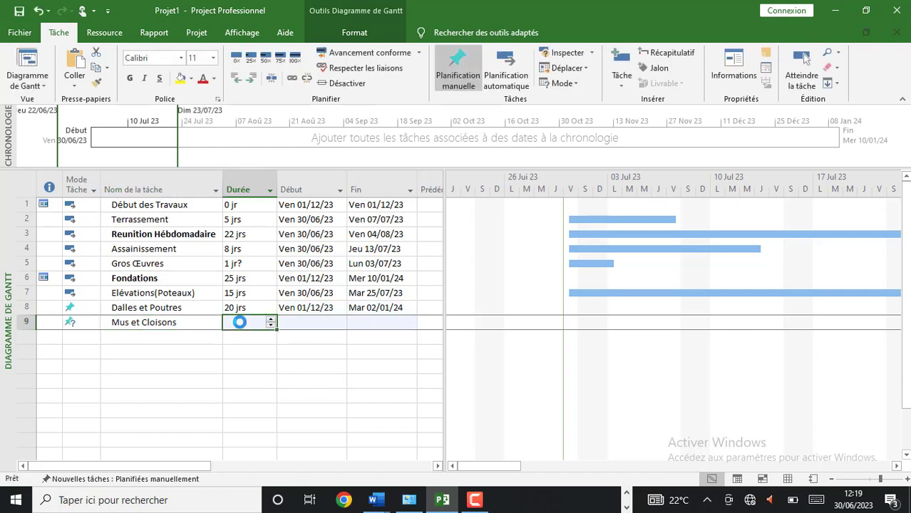
{"action": "type", "text": "25"}
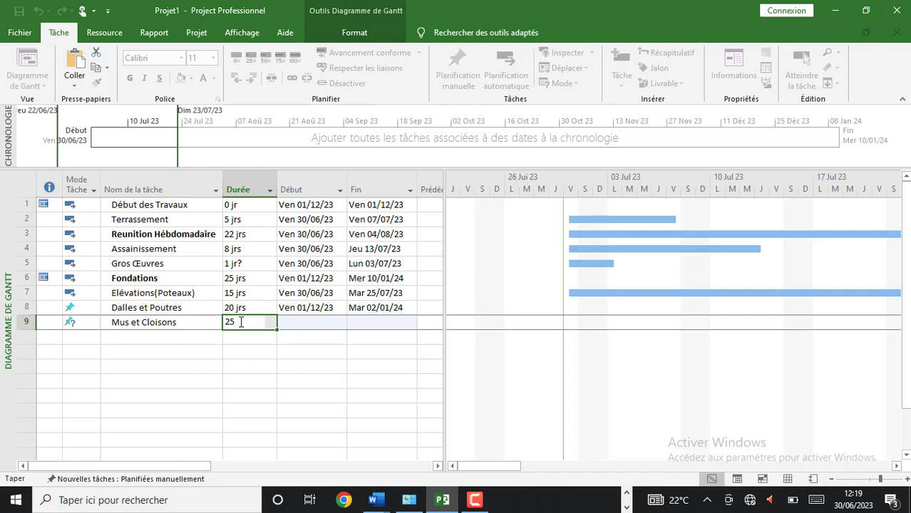
Step: Set the start date of the Mus et Cloisons task to 01/12/23
{"action": "left_click", "coordinate": [308, 323]}
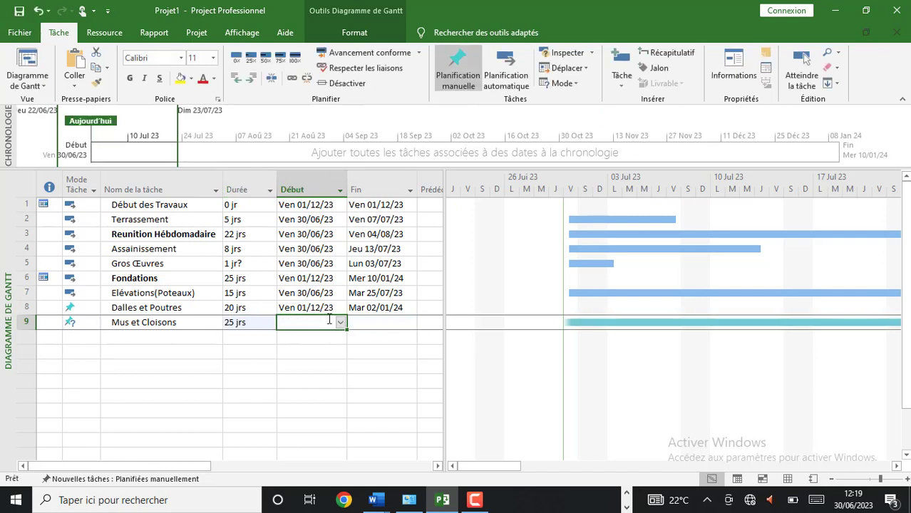
{"action": "left_click", "coordinate": [340, 322]}
{"action": "left_click", "coordinate": [337, 337]}
{"action": "left_click", "coordinate": [338, 337]}
{"action": "left_click", "coordinate": [338, 337]}
{"action": "left_click", "coordinate": [338, 337]}
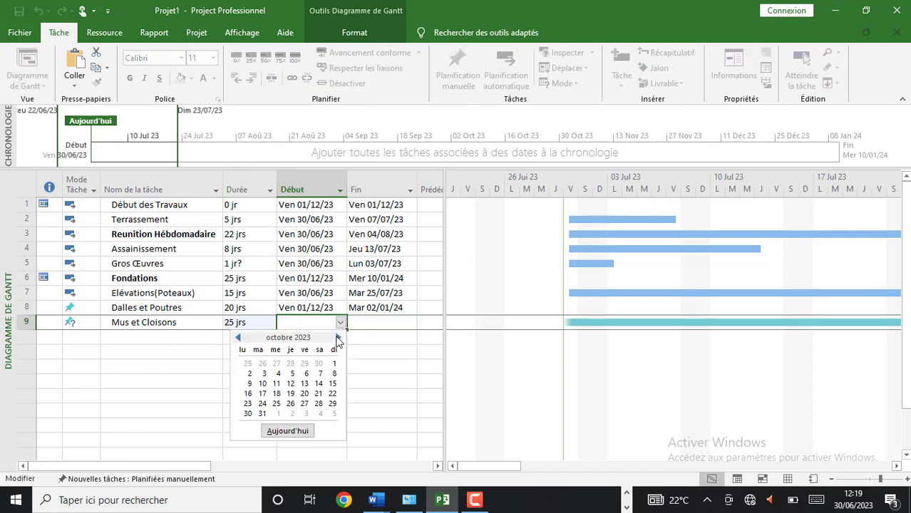
{"action": "left_click", "coordinate": [338, 337]}
{"action": "left_click", "coordinate": [338, 338]}
{"action": "left_click", "coordinate": [338, 337]}
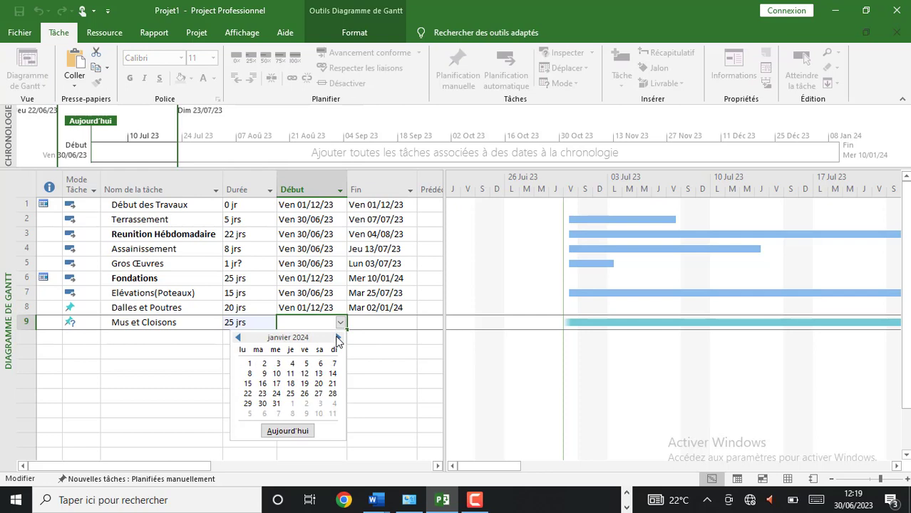
{"action": "left_click", "coordinate": [239, 337]}
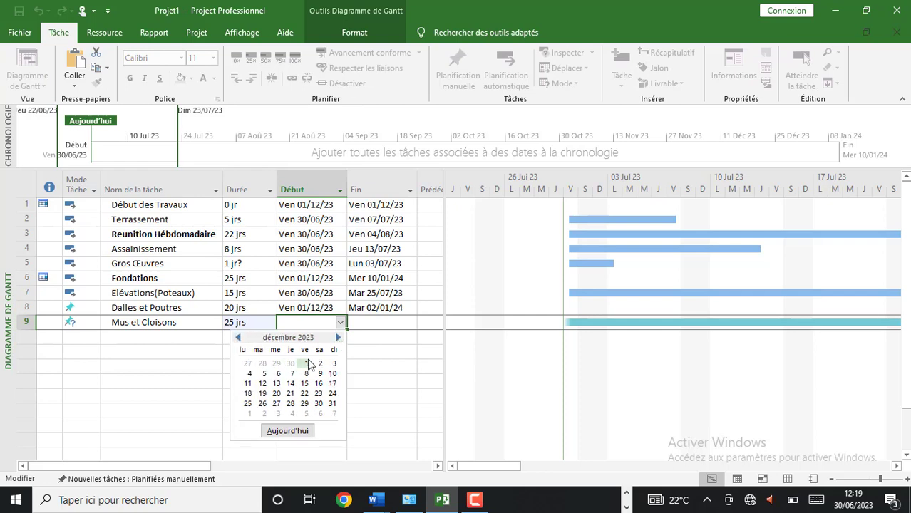
{"action": "left_click", "coordinate": [305, 364]}
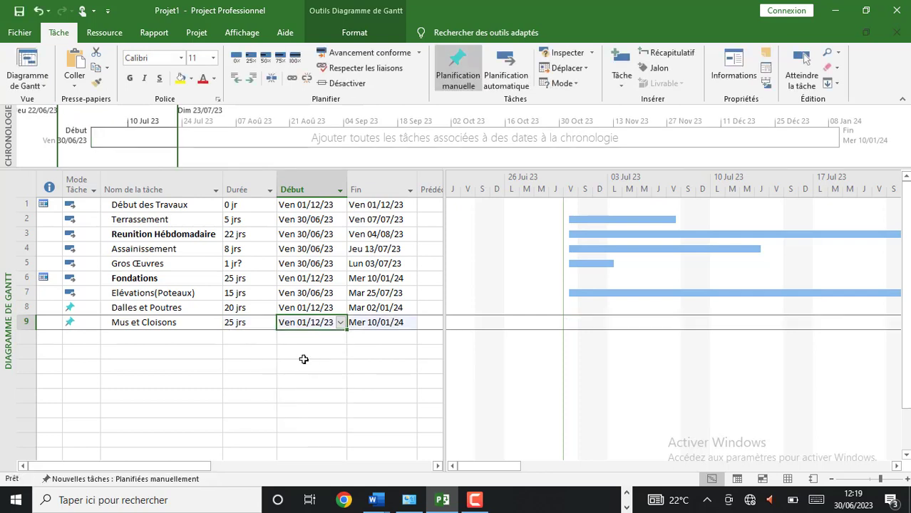
Step: Change the scheduling mode of the Dalles et Poutres and Mus et Cloisons tasks to Planifié automatiquement
{"action": "left_click", "coordinate": [102, 307]}
{"action": "left_click", "coordinate": [91, 307]}
{"action": "left_click", "coordinate": [95, 307]}
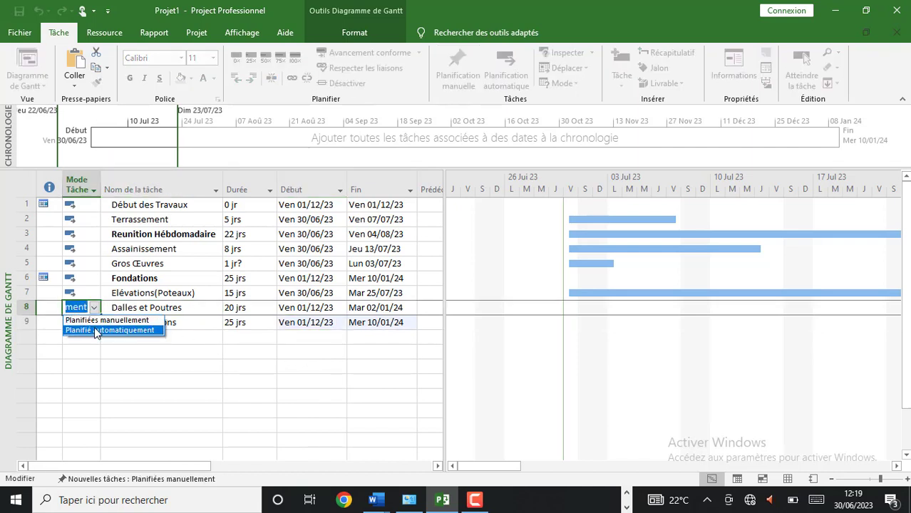
{"action": "left_click", "coordinate": [96, 328]}
{"action": "left_click", "coordinate": [95, 322]}
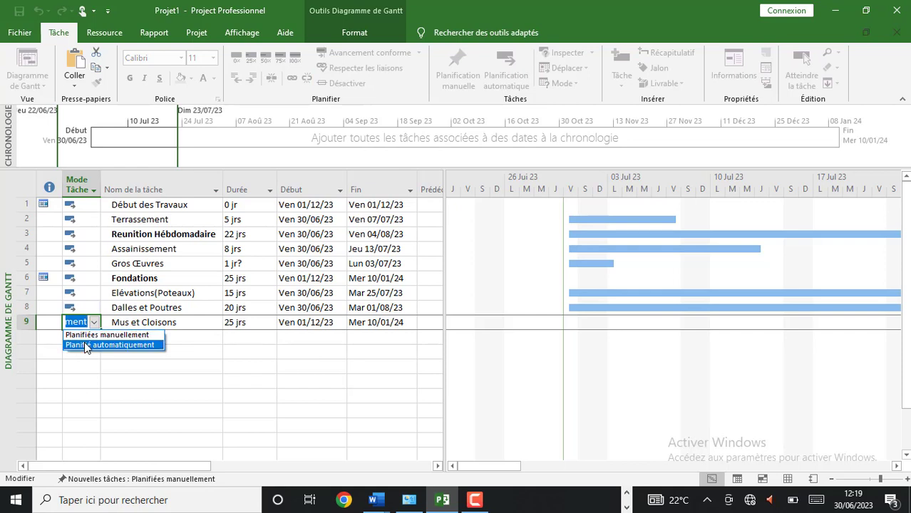
{"action": "left_click", "coordinate": [84, 341]}
Step: Add a task named Enduits in row 10 with a duration of 15 days
{"action": "left_click", "coordinate": [134, 340]}
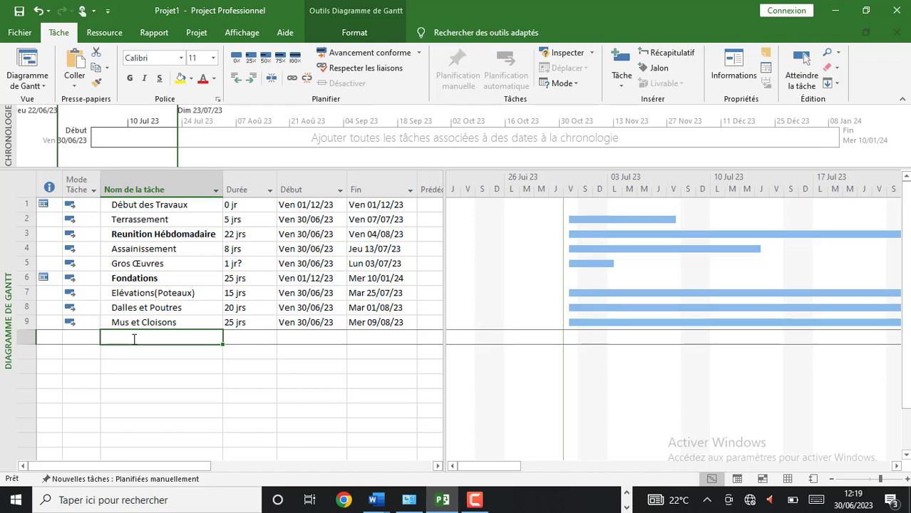
{"action": "type", "text": "En"}
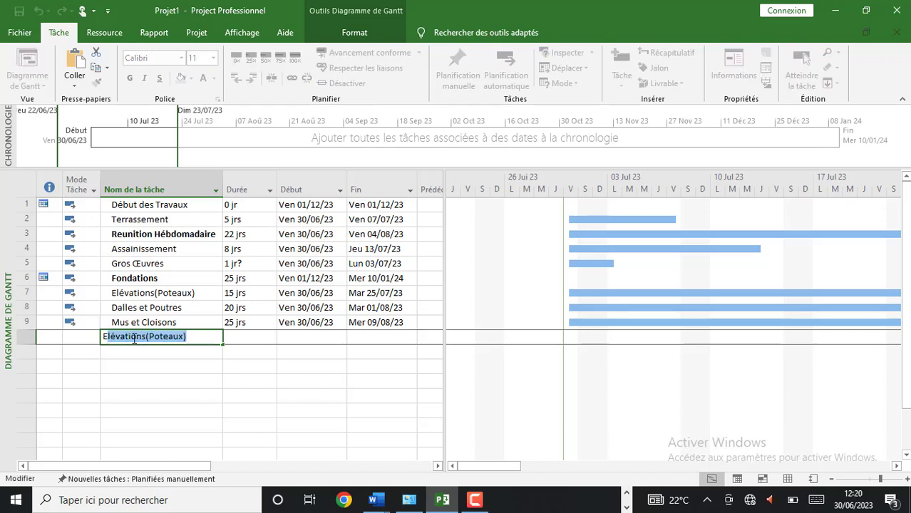
{"action": "type", "text": "uits"}
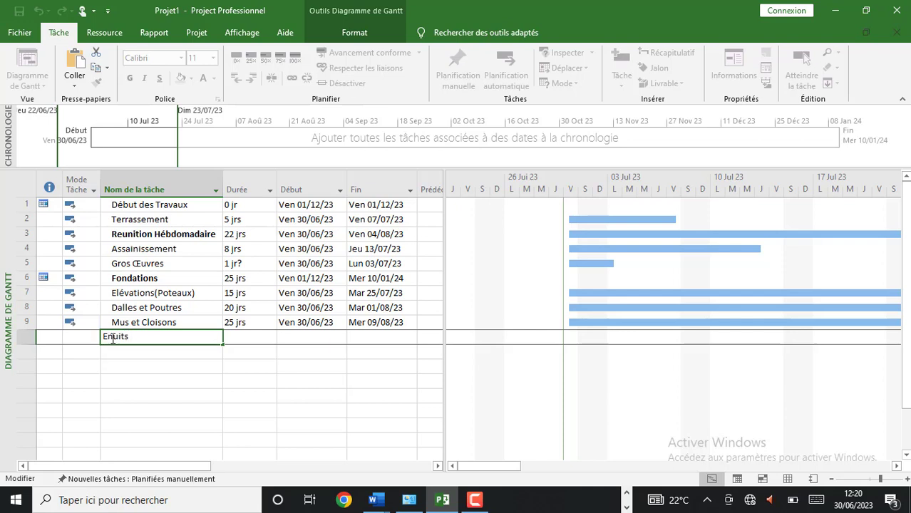
{"action": "left_click", "coordinate": [113, 337]}
{"action": "type", "text": "d"}
{"action": "left_click", "coordinate": [246, 335]}
{"action": "type", "text": "15"}
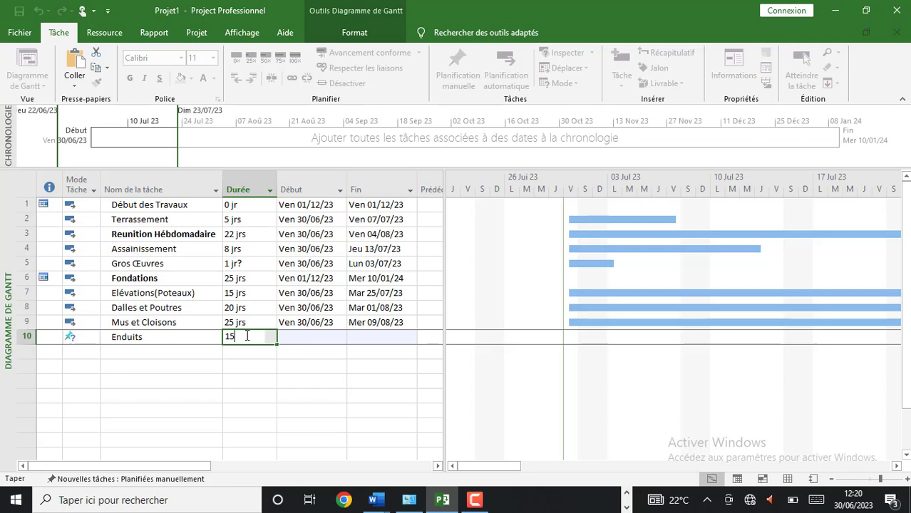
Step: Set the start date of the Enduits task to 01/12/23
{"action": "left_click", "coordinate": [332, 334]}
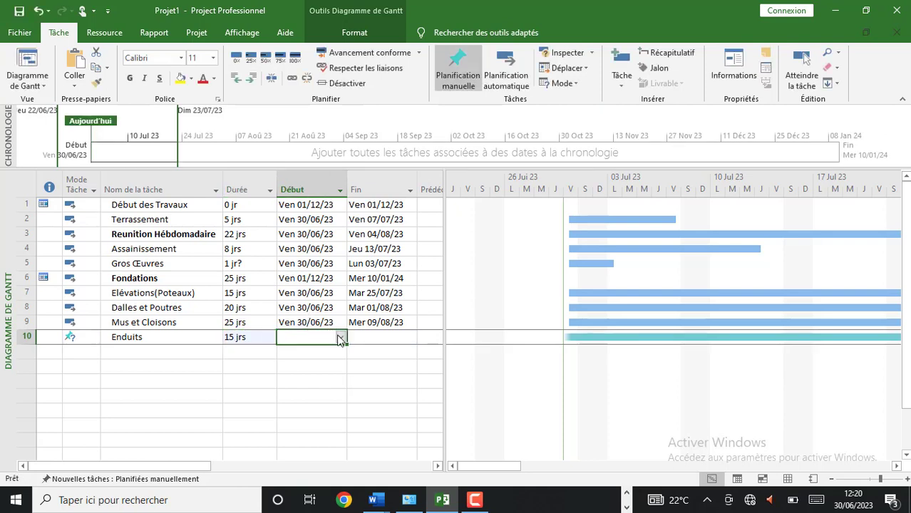
{"action": "left_click", "coordinate": [340, 337]}
{"action": "left_click", "coordinate": [338, 352]}
{"action": "left_click", "coordinate": [338, 353]}
{"action": "left_click", "coordinate": [338, 352]}
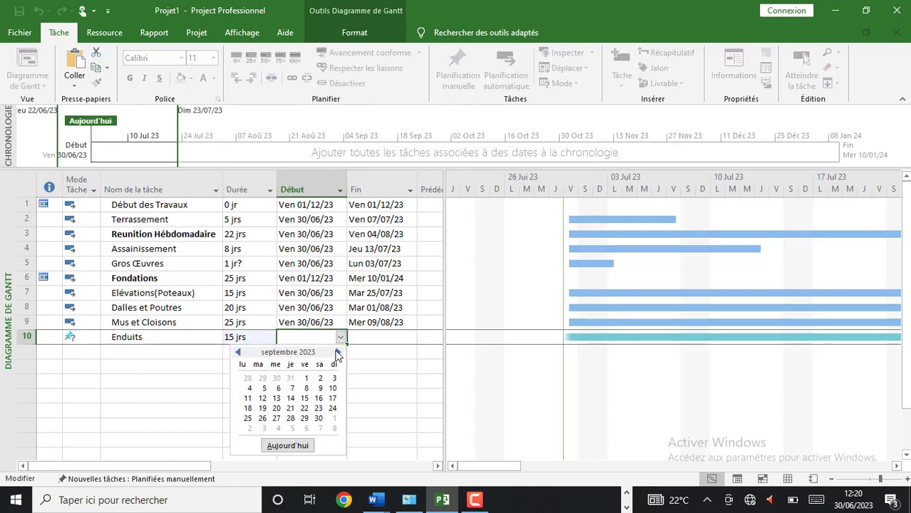
{"action": "left_click", "coordinate": [338, 352]}
{"action": "left_click", "coordinate": [338, 352]}
{"action": "left_click", "coordinate": [337, 352]}
{"action": "left_click", "coordinate": [338, 352]}
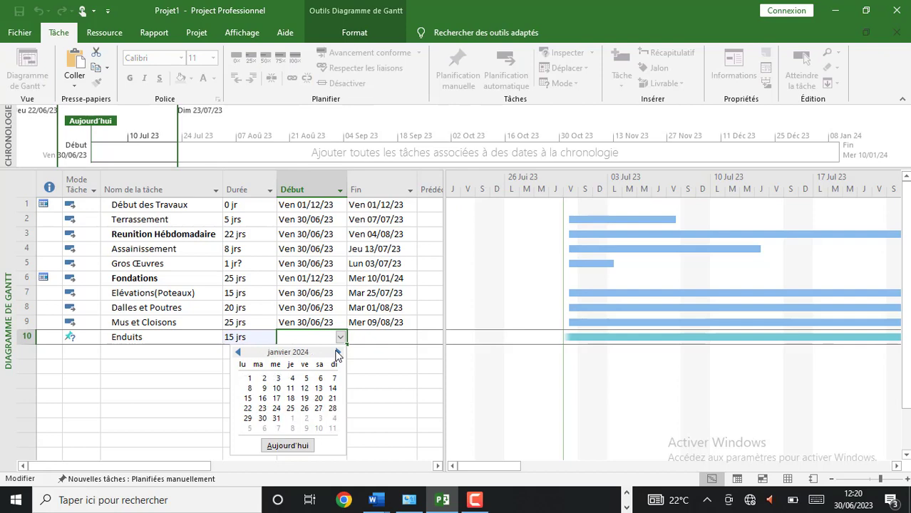
{"action": "left_click", "coordinate": [239, 355]}
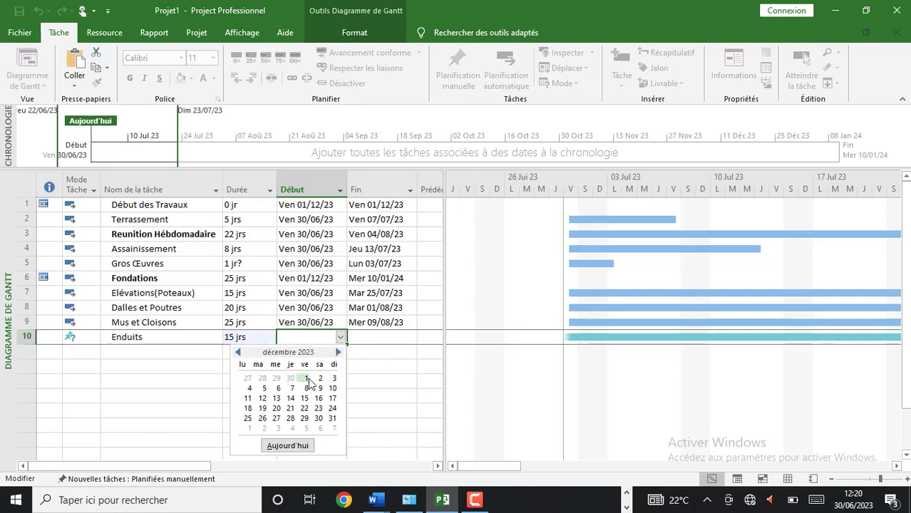
{"action": "left_click", "coordinate": [306, 378]}
Step: Add a task named Fin Gros-Œuvres in row 11 with a duration of 0 days
{"action": "left_click", "coordinate": [127, 354]}
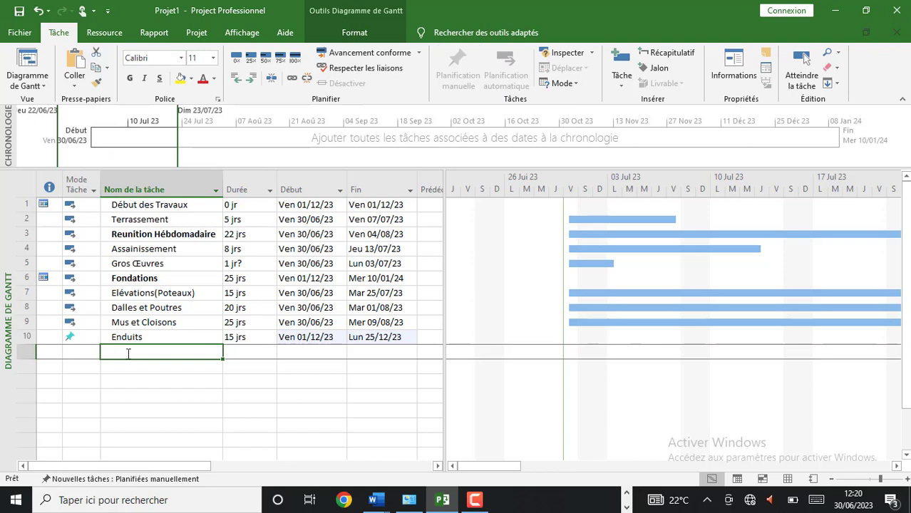
{"action": "type", "text": "Fond"}
{"action": "type", "text": "in"}
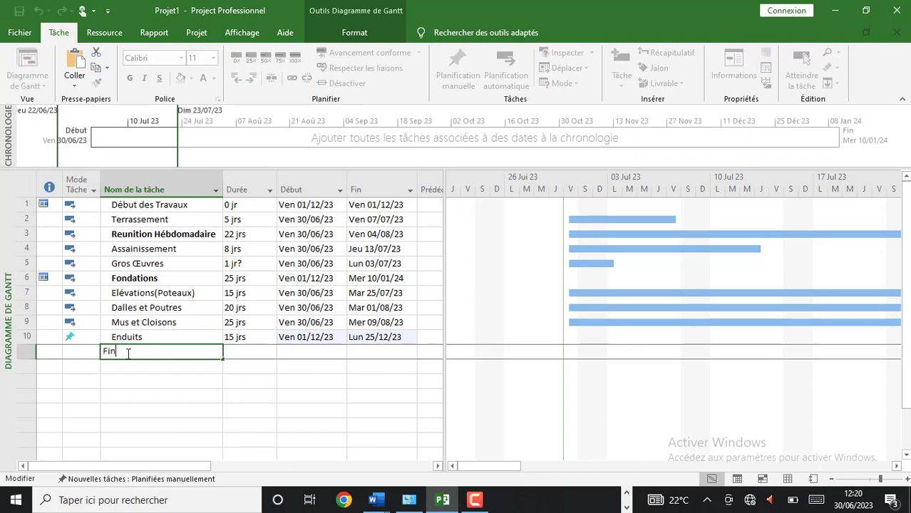
{"action": "type", "text": " d"}
{"action": "key", "text": "BackSpace"}
{"action": "type", "text": "g"}
{"action": "key", "text": "BackSpace"}
{"action": "type", "text": "Gros-Oeuvres"}
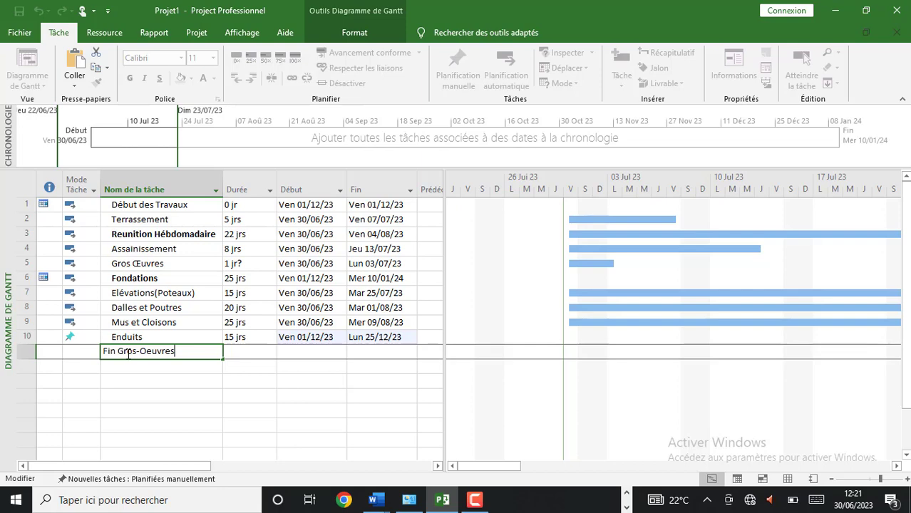
{"action": "left_click", "coordinate": [240, 366]}
{"action": "left_click", "coordinate": [244, 356]}
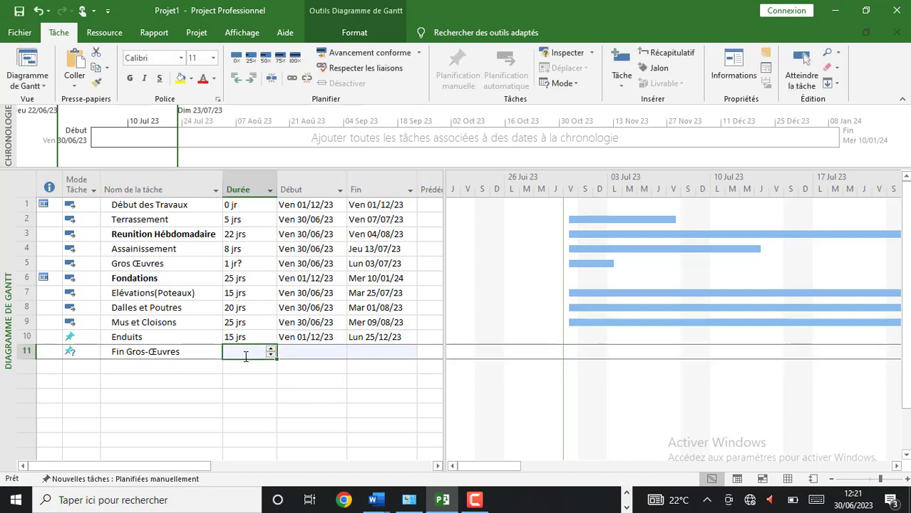
{"action": "type", "text": "0"}
Step: Set the start date of the Fin Gros-Œuvres task to 01/12/23
{"action": "left_click", "coordinate": [318, 353]}
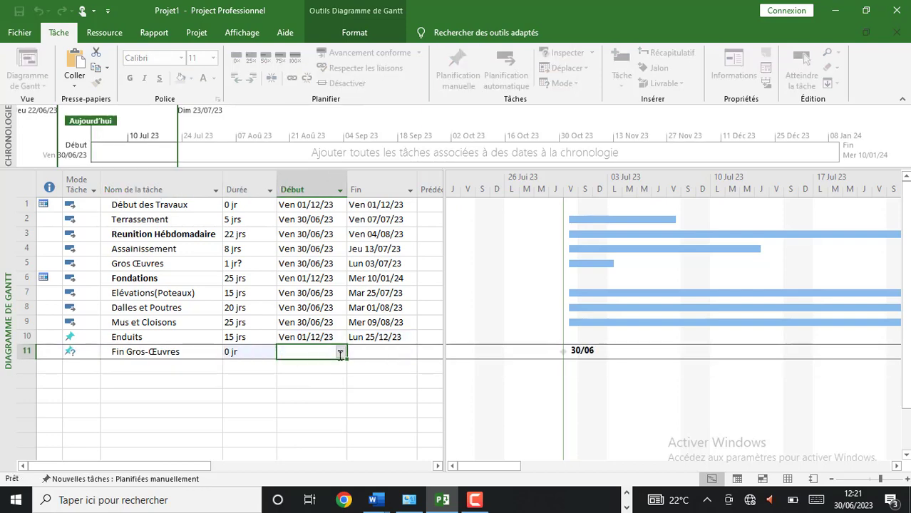
{"action": "left_click", "coordinate": [340, 352]}
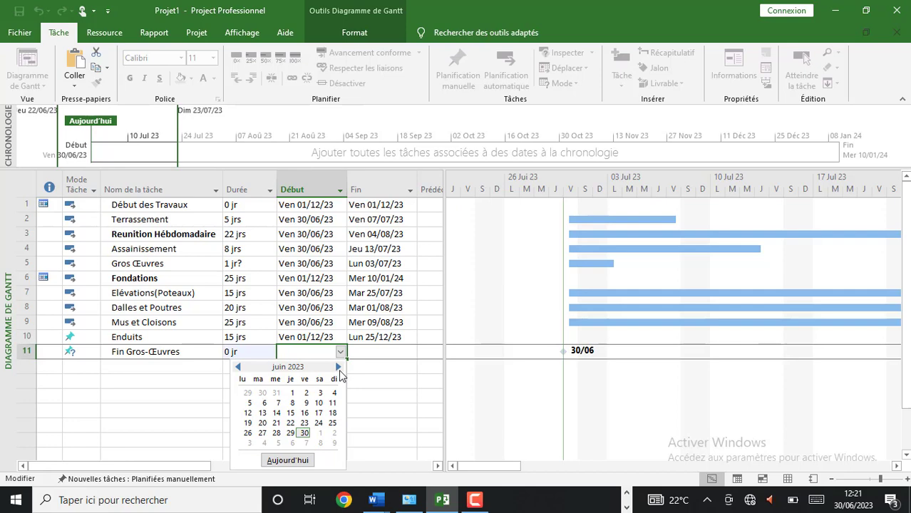
{"action": "left_click", "coordinate": [338, 368]}
{"action": "left_click", "coordinate": [338, 368]}
{"action": "left_click", "coordinate": [338, 368]}
{"action": "left_click", "coordinate": [339, 368]}
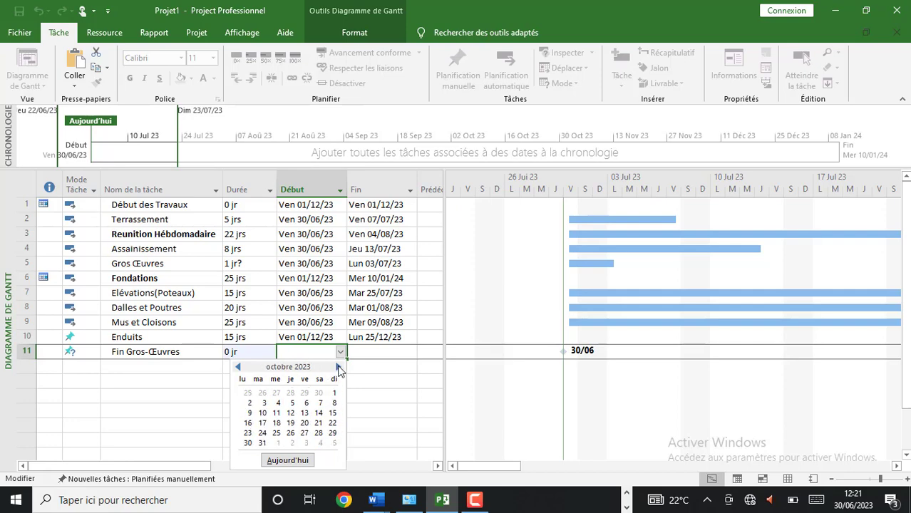
{"action": "left_click", "coordinate": [338, 368]}
{"action": "left_click", "coordinate": [338, 368]}
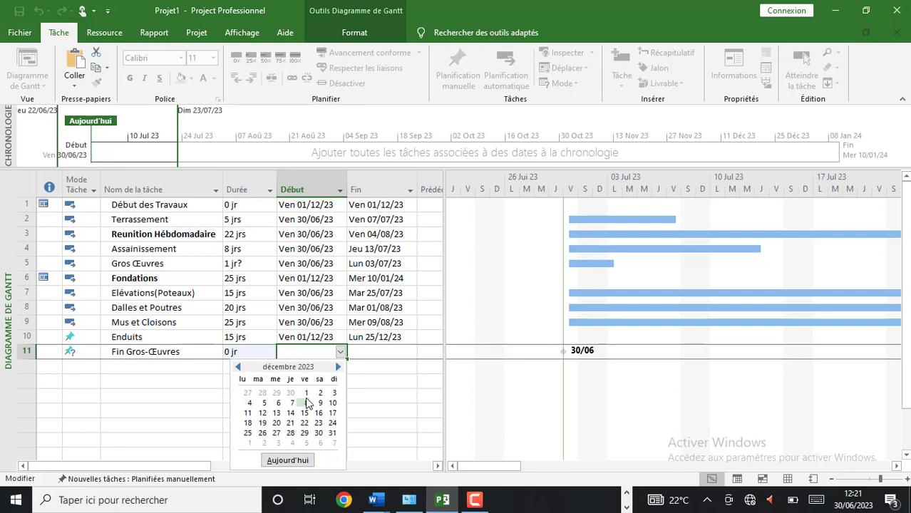
{"action": "left_click", "coordinate": [306, 393]}
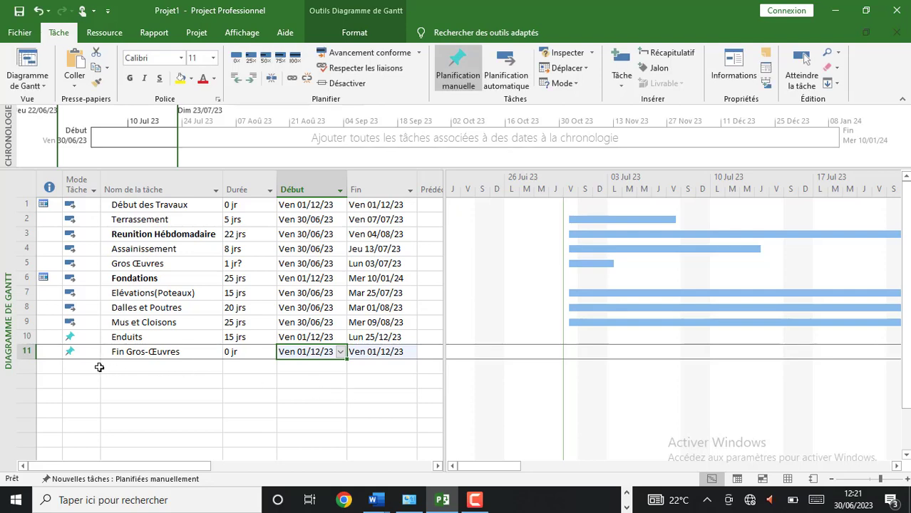
Step: Change the scheduling mode of the Enduits and Fin Gros-Œuvres tasks to Planifié automatiquement
{"action": "left_click", "coordinate": [109, 339]}
{"action": "left_click", "coordinate": [89, 337]}
{"action": "left_click", "coordinate": [94, 337]}
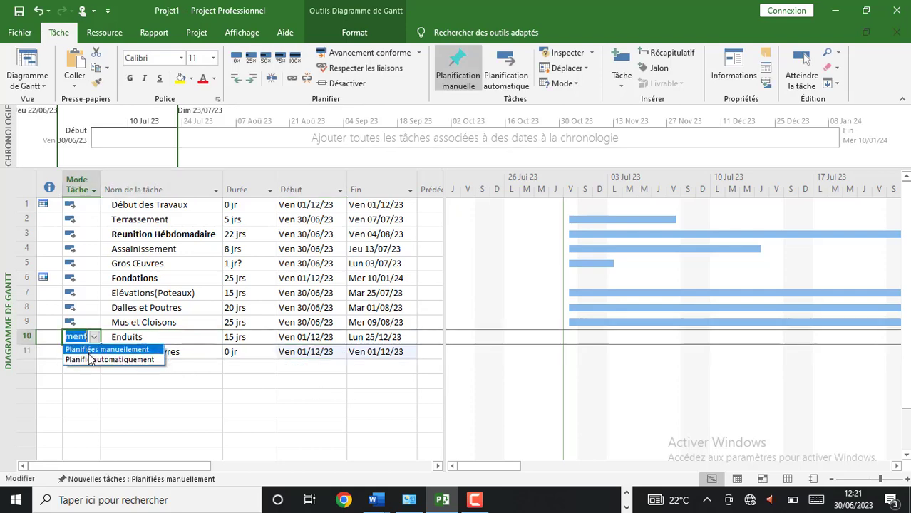
{"action": "left_click", "coordinate": [97, 360]}
{"action": "left_click", "coordinate": [95, 355]}
{"action": "left_click", "coordinate": [95, 352]}
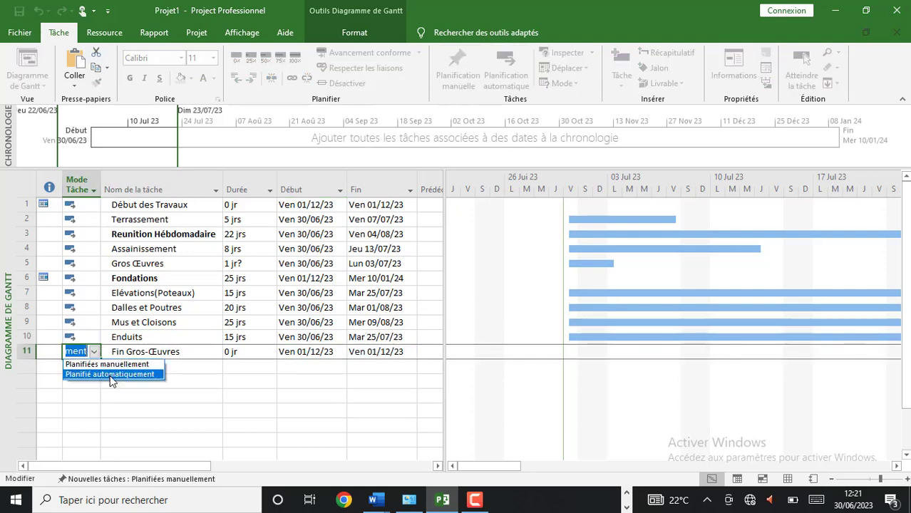
{"action": "left_click", "coordinate": [125, 372]}
Step: Add a task named Etanchéité in row 12 with a duration of 7 days
{"action": "left_click", "coordinate": [142, 369]}
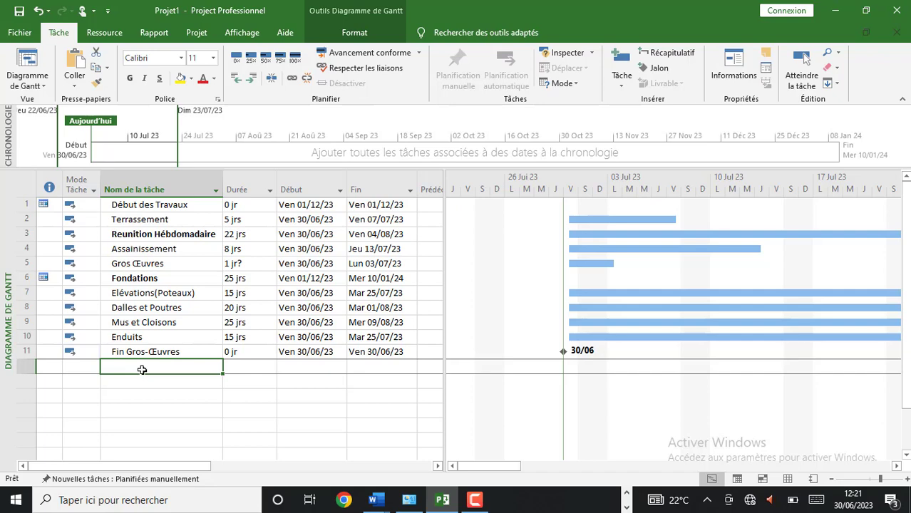
{"action": "type", "text": "Et"}
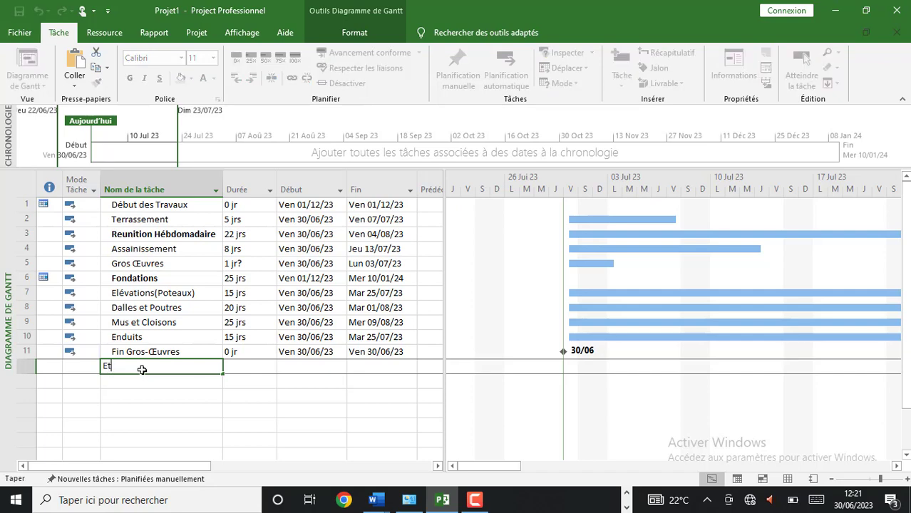
{"action": "type", "text": "anche"}
{"action": "key", "text": "BackSpace"}
{"action": "type", "text": "éité"}
{"action": "left_click", "coordinate": [260, 372]}
{"action": "type", "text": "7"}
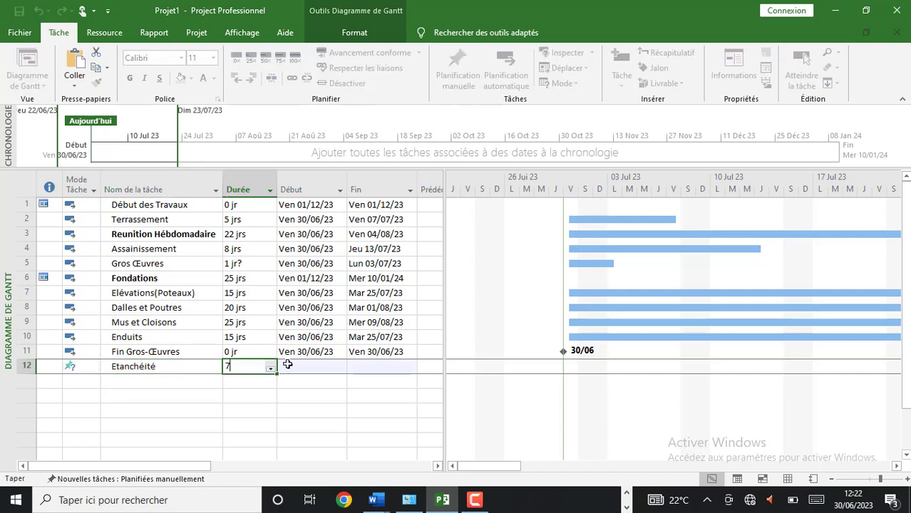
Step: Set the start date of the Etanchéité task to 01/12/23
{"action": "left_click", "coordinate": [320, 366]}
{"action": "left_click", "coordinate": [340, 366]}
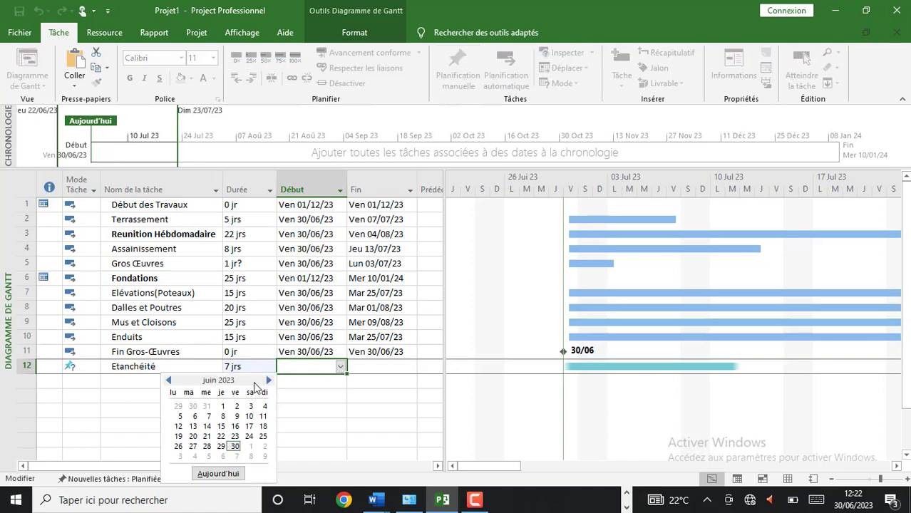
{"action": "left_click", "coordinate": [267, 381]}
{"action": "left_click", "coordinate": [267, 380]}
{"action": "left_click", "coordinate": [267, 381]}
{"action": "left_click", "coordinate": [267, 381]}
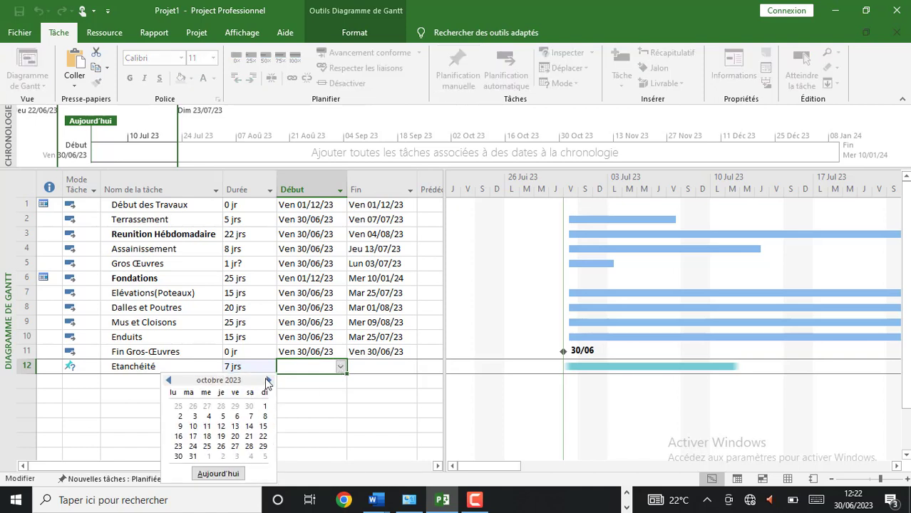
{"action": "left_click", "coordinate": [268, 381]}
{"action": "left_click", "coordinate": [268, 381]}
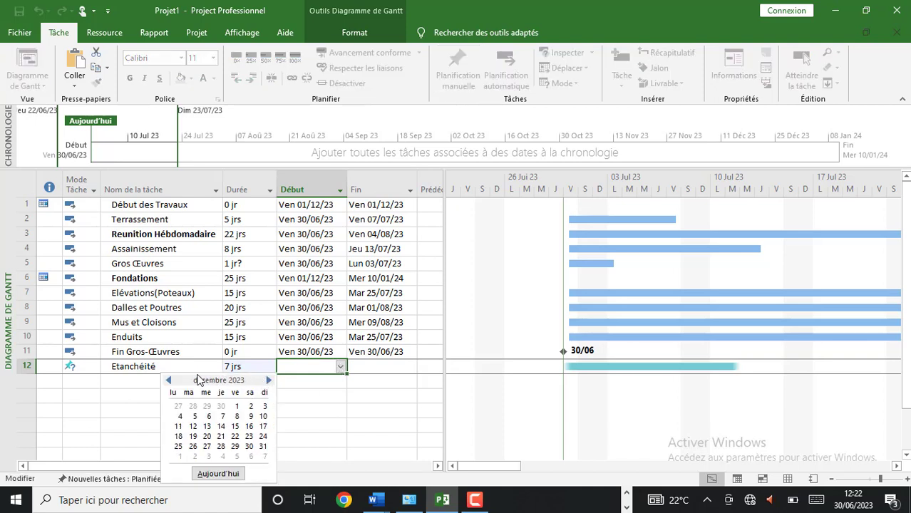
{"action": "left_click", "coordinate": [235, 406]}
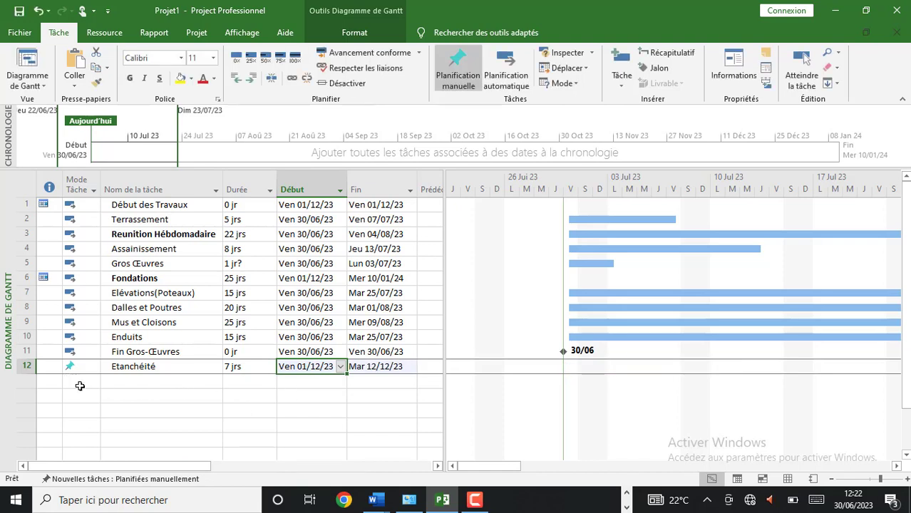
Step: Add a task named Revetement in row 13 with a duration of 20 days
{"action": "left_click", "coordinate": [131, 384]}
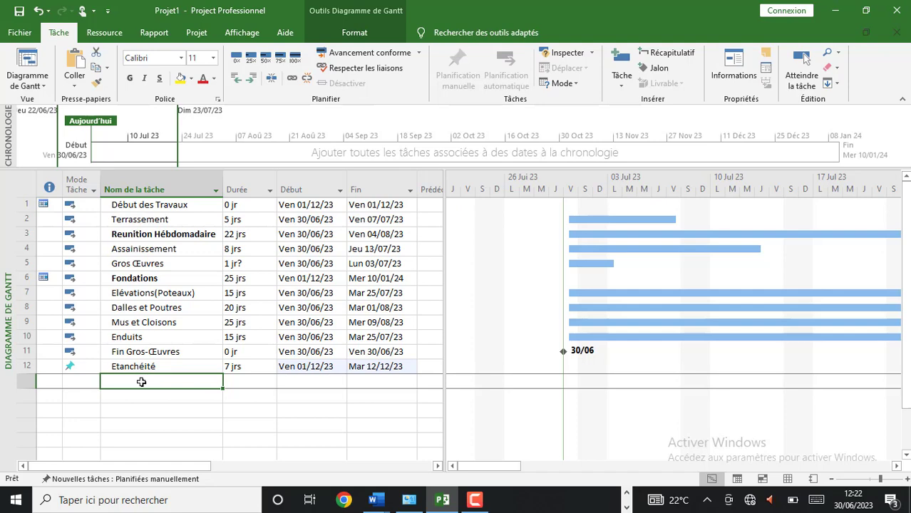
{"action": "type", "text": "R"}
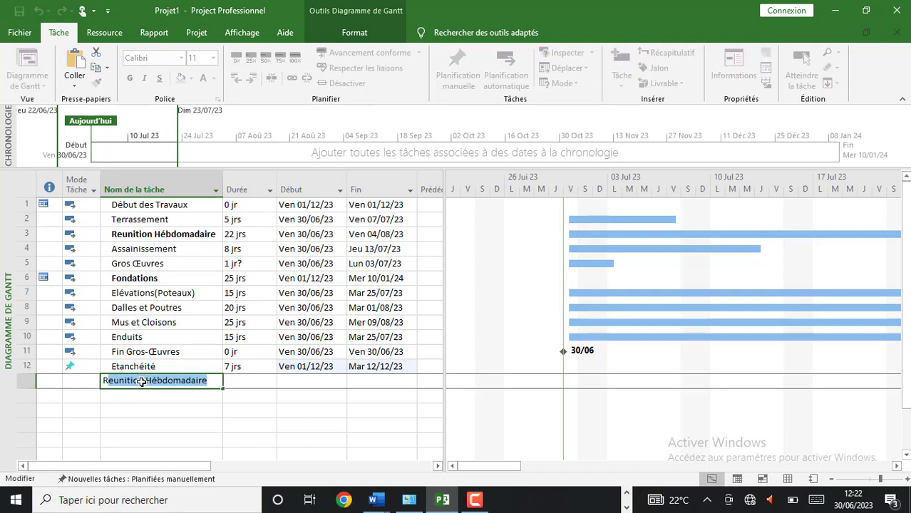
{"action": "key", "text": "BackSpace"}
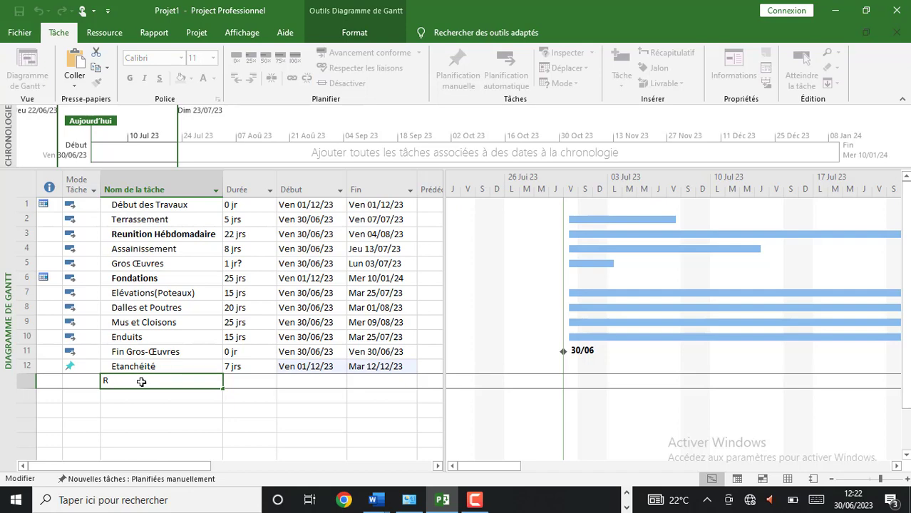
{"action": "type", "text": "evetements"}
{"action": "key", "text": "BackSpace"}
{"action": "left_click", "coordinate": [254, 379]}
{"action": "type", "text": "20"}
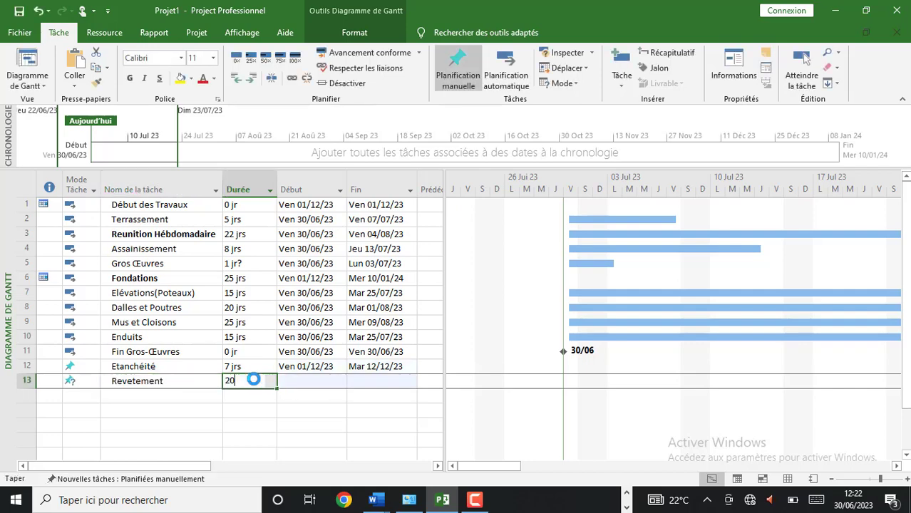
Step: Set the start date of the Revetement task to 02/12/23
{"action": "left_click", "coordinate": [334, 383]}
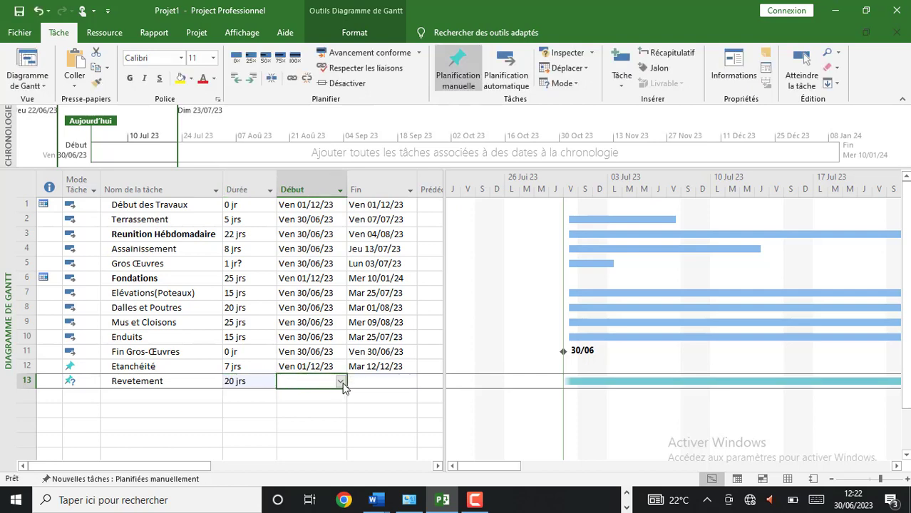
{"action": "left_click", "coordinate": [341, 383]}
{"action": "left_click", "coordinate": [268, 381]}
{"action": "left_click", "coordinate": [268, 380]}
{"action": "left_click", "coordinate": [268, 381]}
{"action": "left_click", "coordinate": [268, 380]}
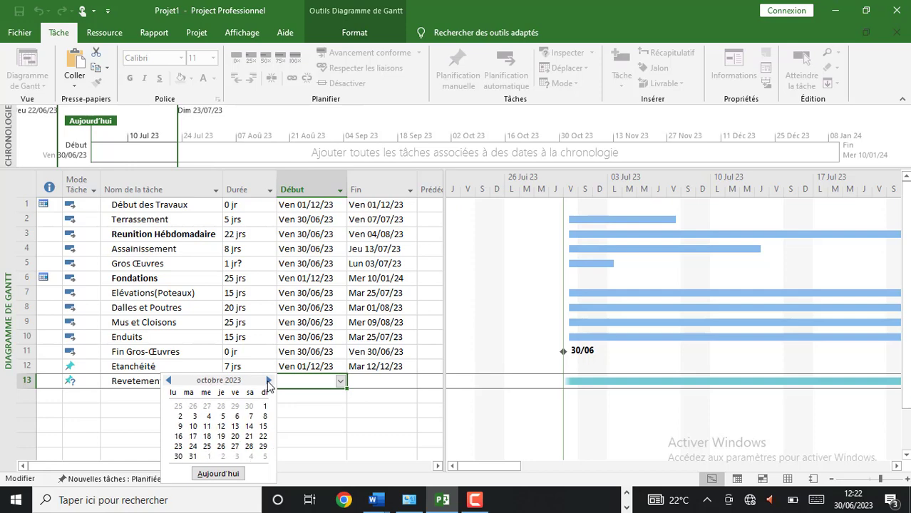
{"action": "left_click", "coordinate": [268, 380]}
{"action": "left_click", "coordinate": [268, 381]}
{"action": "left_click", "coordinate": [268, 381]}
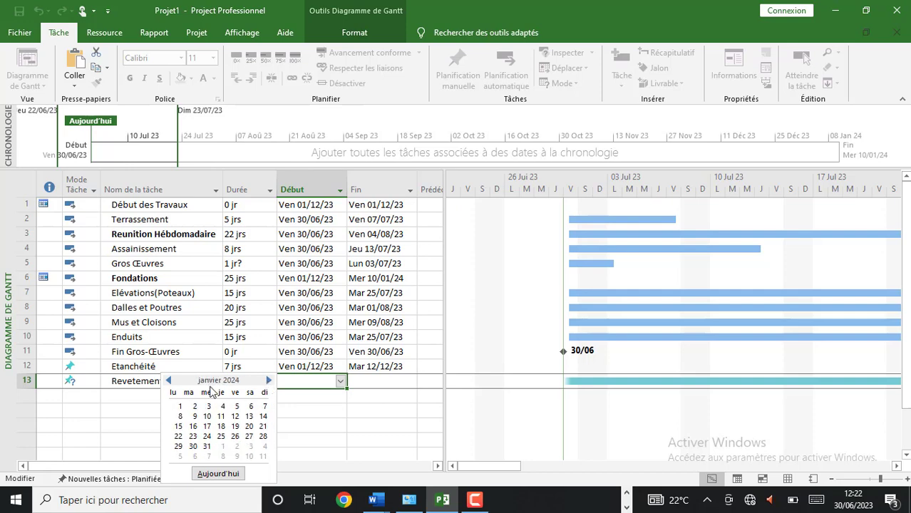
{"action": "left_click", "coordinate": [168, 381]}
{"action": "left_click", "coordinate": [249, 407]}
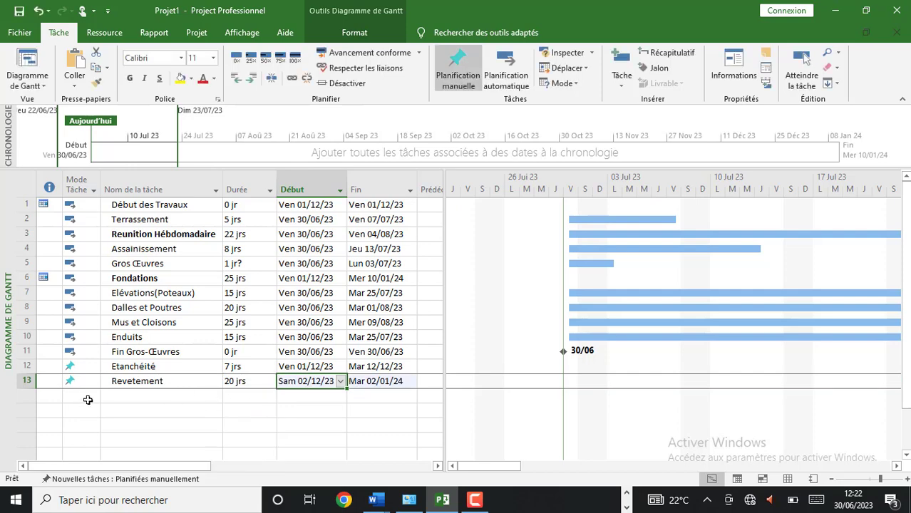
Step: Add a task named Eléctricité in row 14
{"action": "left_click", "coordinate": [131, 393]}
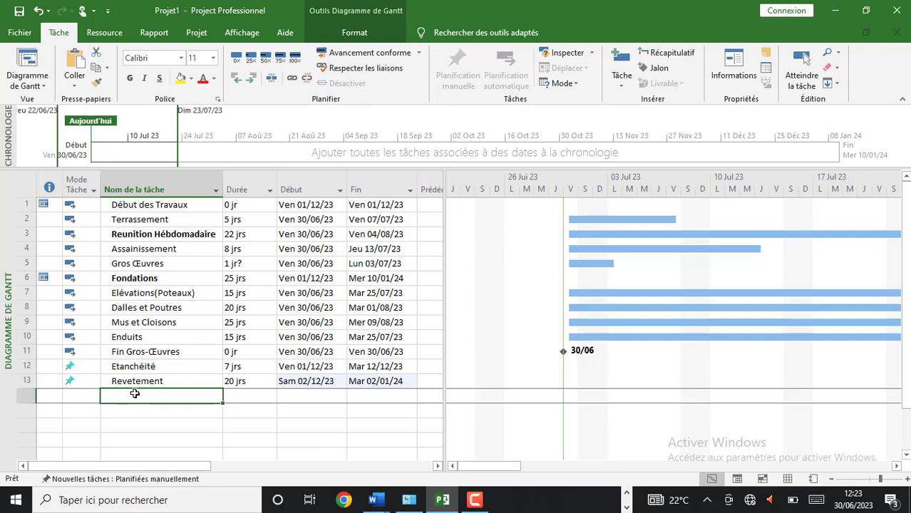
{"action": "type", "text": "Elé"}
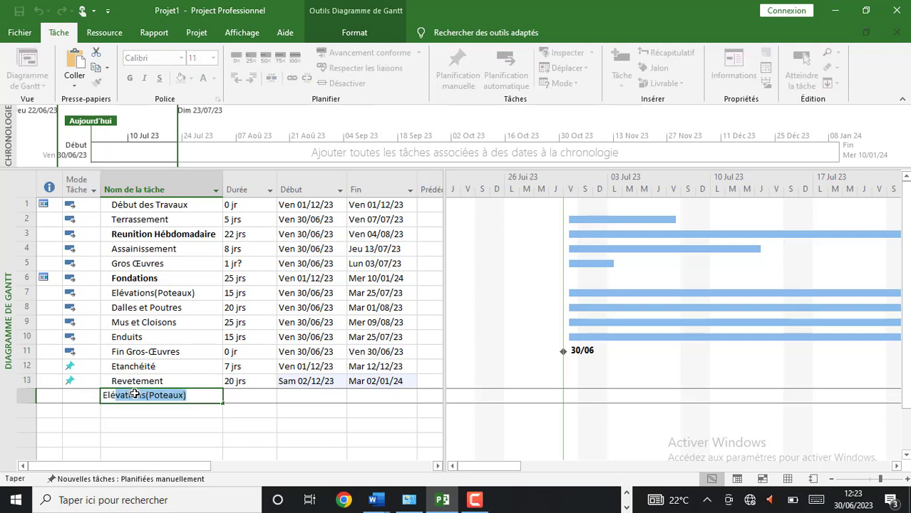
{"action": "type", "text": "ctric"}
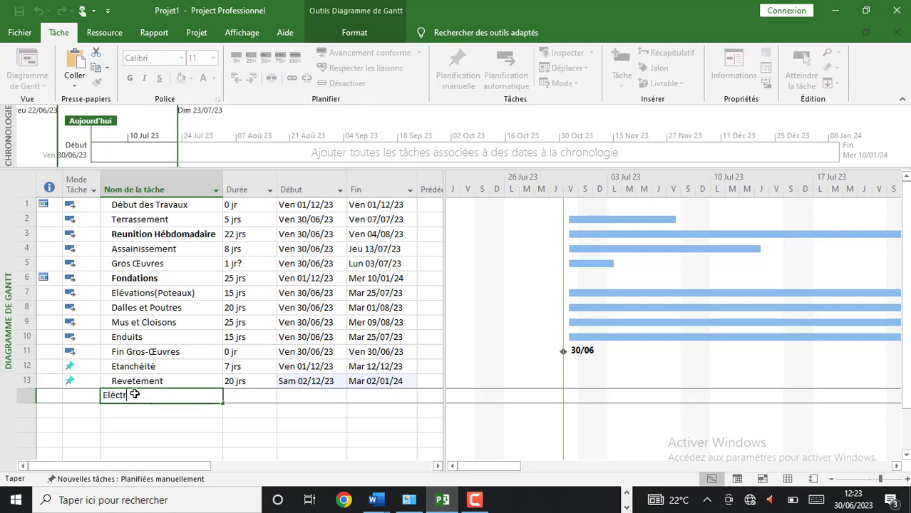
{"action": "type", "text": "ité"}
{"action": "left_click", "coordinate": [143, 422]}
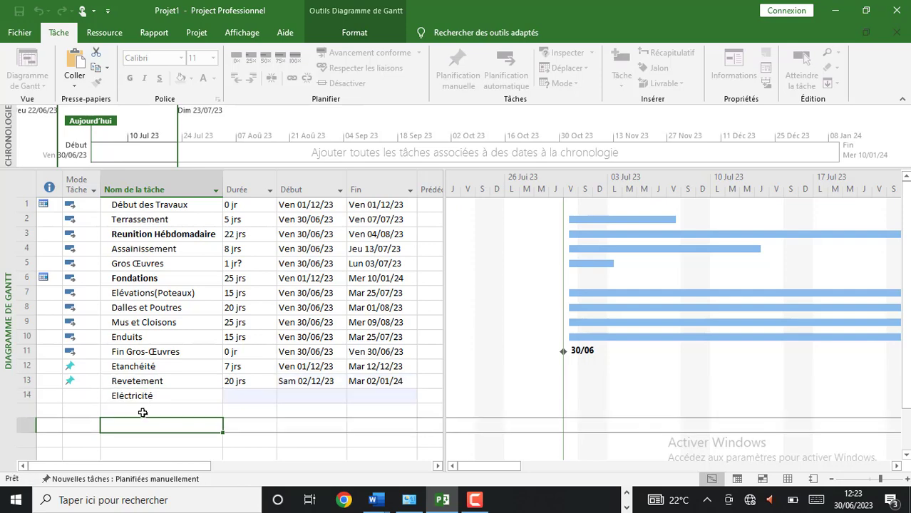
{"action": "left_click", "coordinate": [146, 397]}
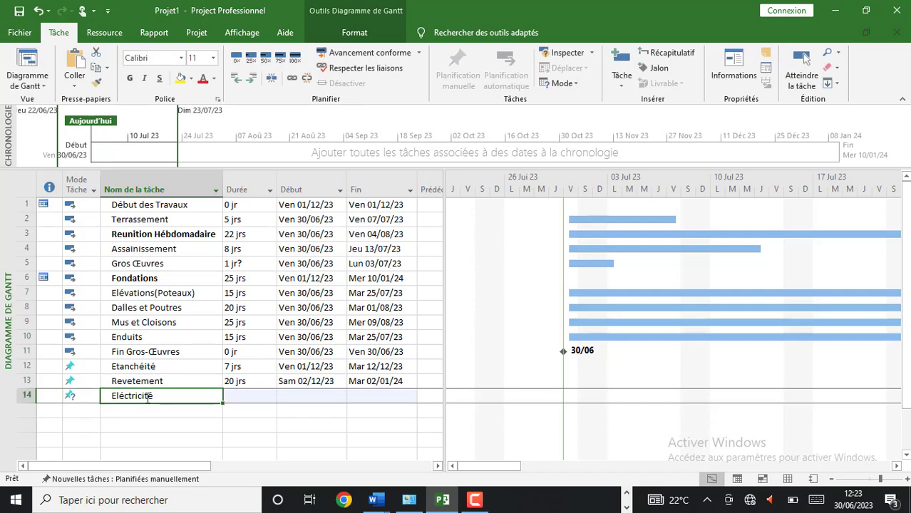
Step: Format the Eléctricité task name in bold and set the task's duration to 7 days
{"action": "left_click", "coordinate": [129, 78]}
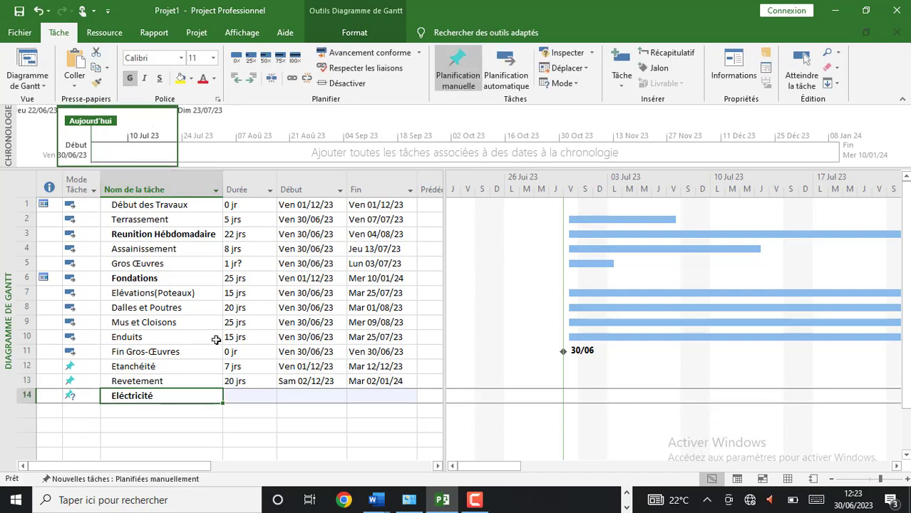
{"action": "left_click", "coordinate": [243, 395]}
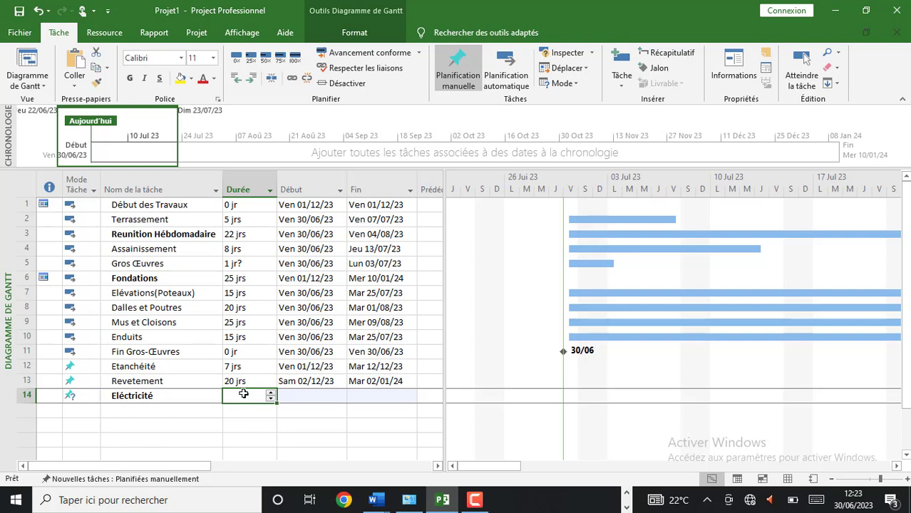
{"action": "type", "text": "7"}
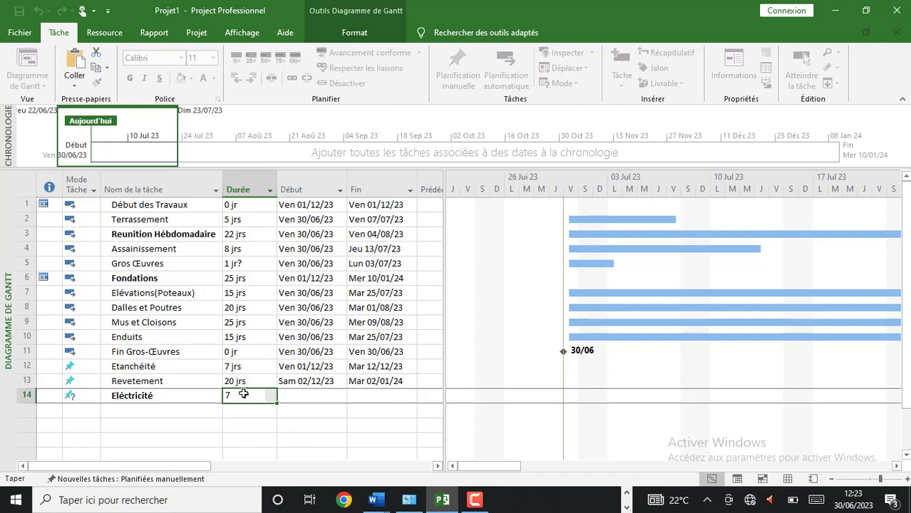
{"action": "left_click", "coordinate": [341, 398]}
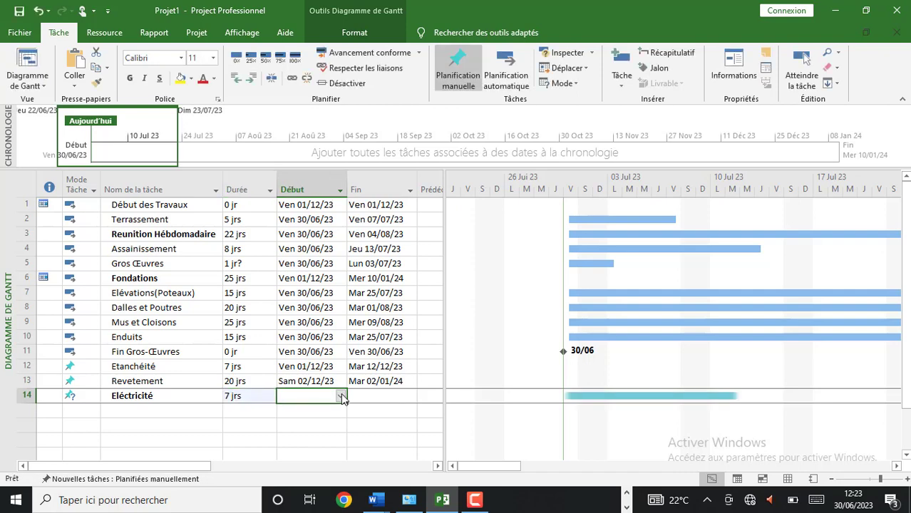
Step: Change the start date of the Revetement task to 01/12/23
{"action": "left_click", "coordinate": [317, 381]}
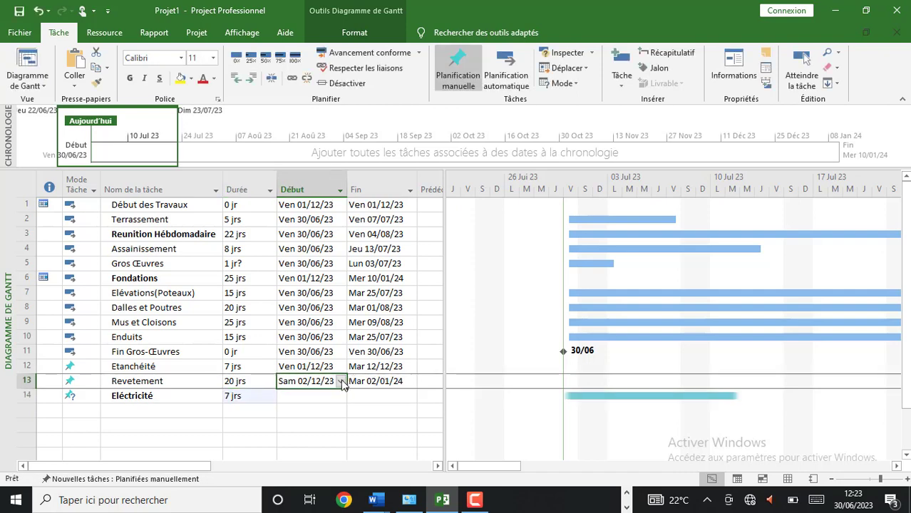
{"action": "left_click", "coordinate": [340, 382]}
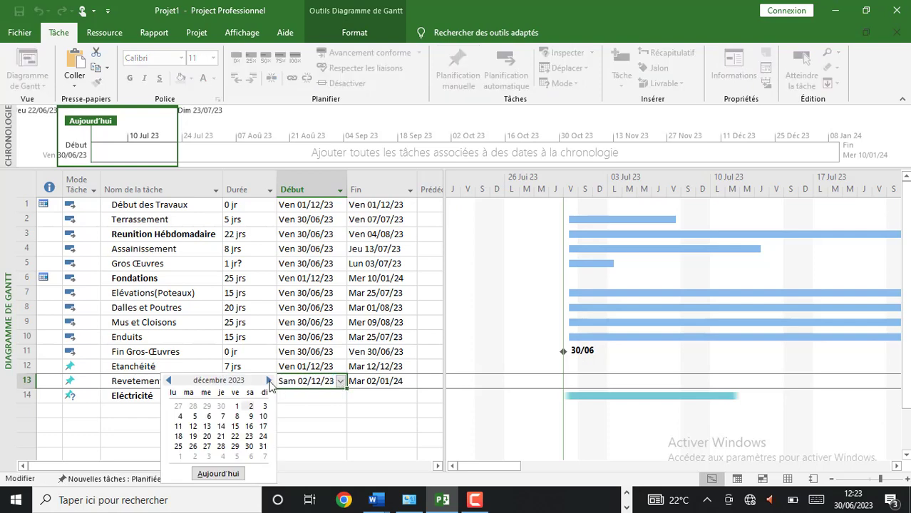
{"action": "left_click", "coordinate": [237, 406]}
Step: Set the start date of the Eléctricité task to 01/12/23
{"action": "left_click", "coordinate": [343, 400]}
{"action": "left_click", "coordinate": [341, 397]}
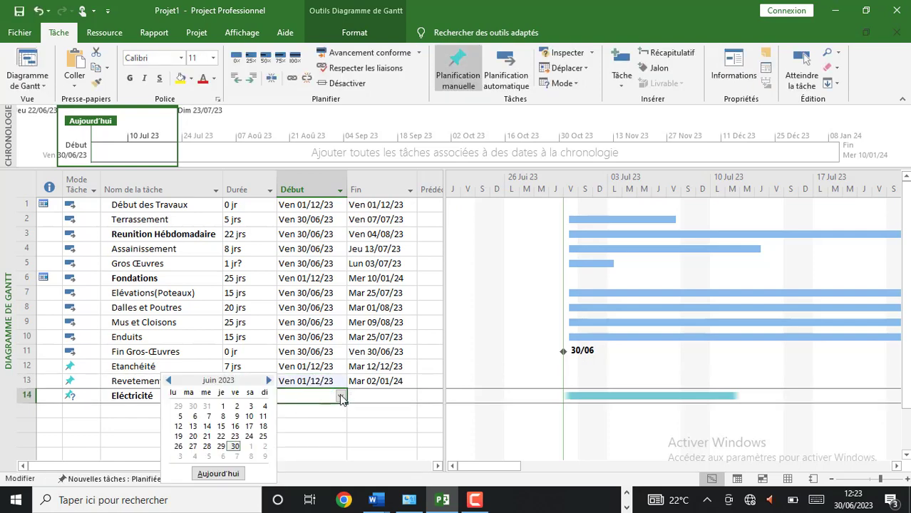
{"action": "left_click", "coordinate": [267, 382]}
{"action": "left_click", "coordinate": [267, 381]}
{"action": "left_click", "coordinate": [268, 382]}
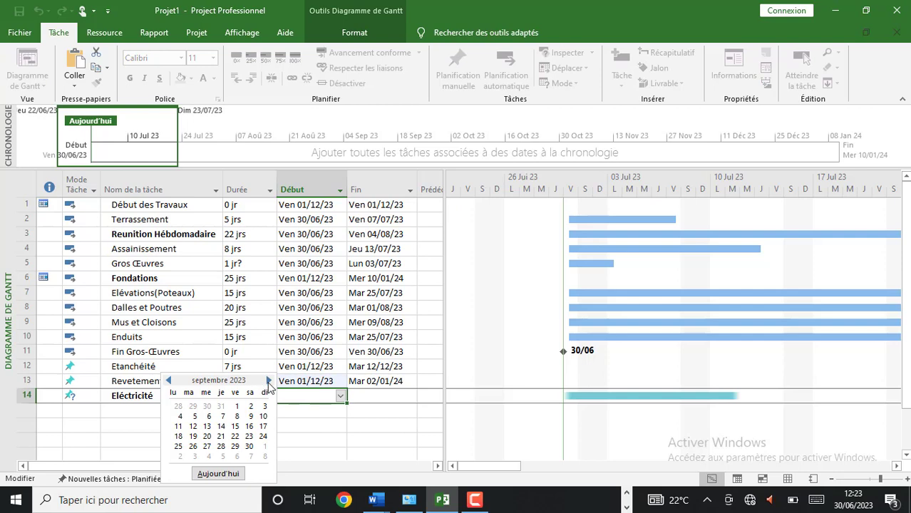
{"action": "left_click", "coordinate": [268, 381]}
{"action": "left_click", "coordinate": [268, 381]}
{"action": "left_click", "coordinate": [268, 381]}
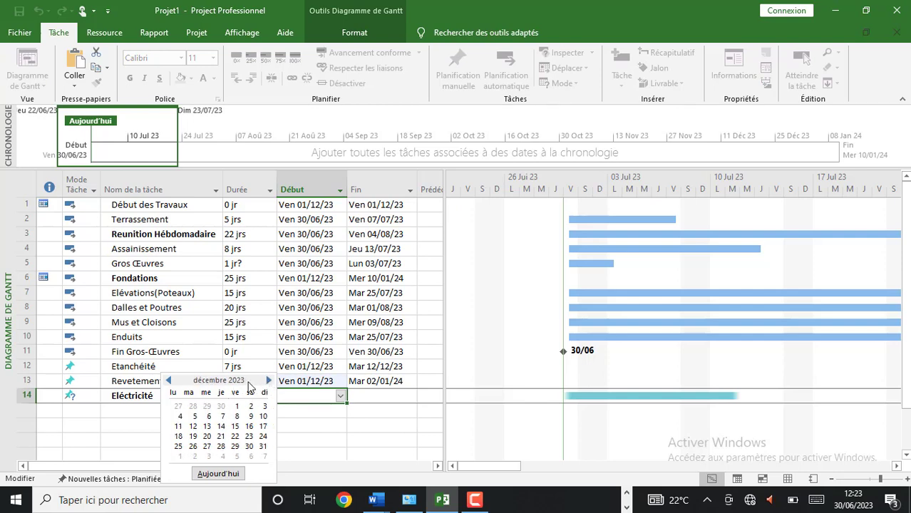
{"action": "left_click", "coordinate": [236, 406]}
Step: Add a task named Tubage in row 15 with a duration of 5 days
{"action": "left_click", "coordinate": [136, 412]}
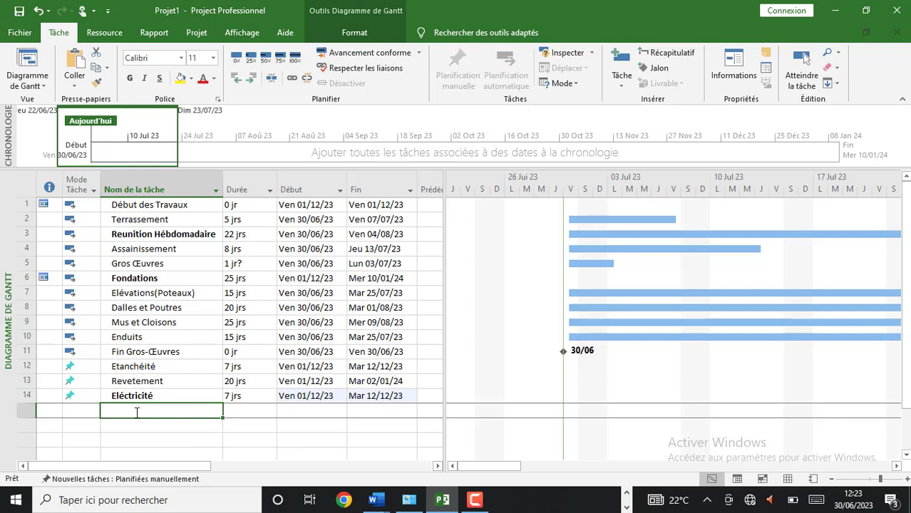
{"action": "type", "text": "Tu"}
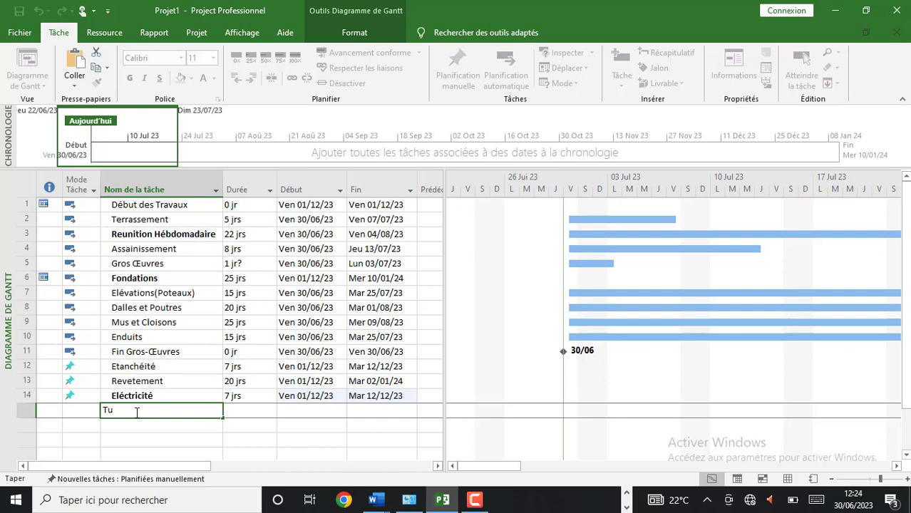
{"action": "type", "text": "bage"}
{"action": "left_click", "coordinate": [248, 411]}
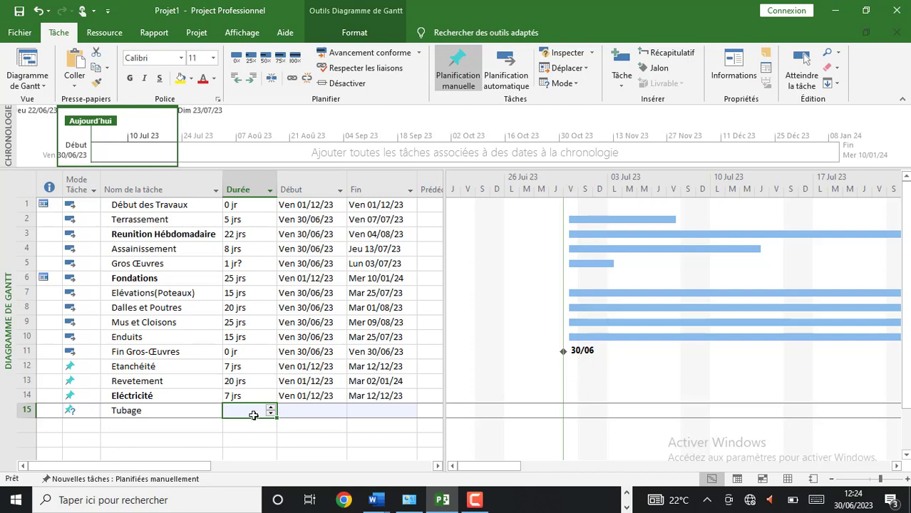
{"action": "type", "text": "5"}
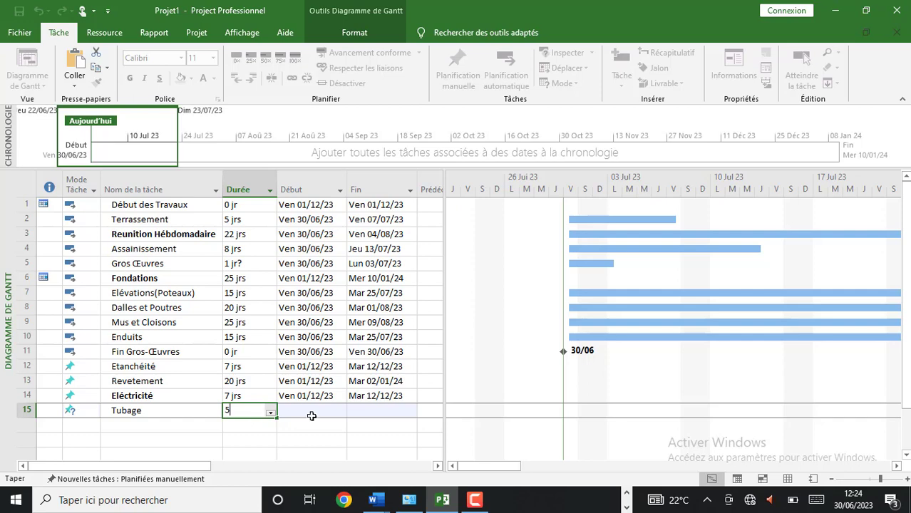
Step: Set the start date of the Tubage task to 01/12/23
{"action": "left_click", "coordinate": [321, 412]}
{"action": "left_click", "coordinate": [345, 414]}
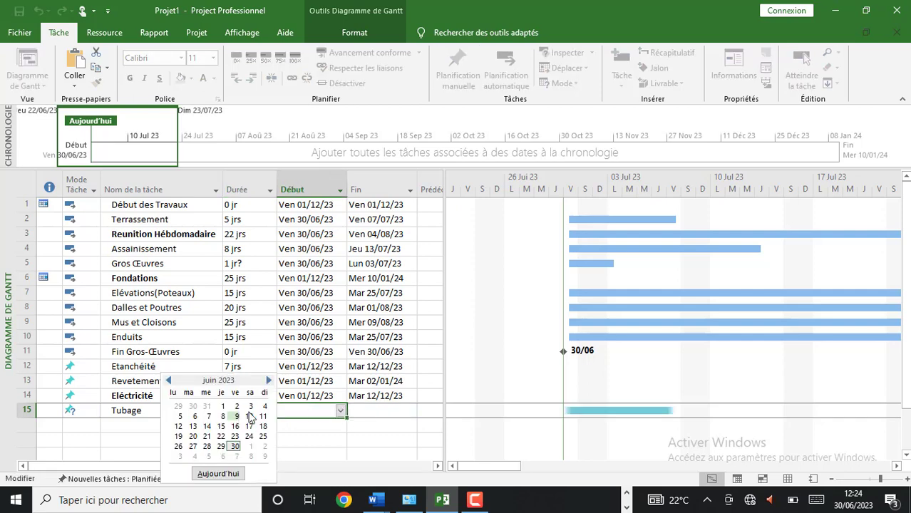
{"action": "left_click", "coordinate": [268, 381]}
{"action": "left_click", "coordinate": [268, 381]}
{"action": "left_click", "coordinate": [268, 381]}
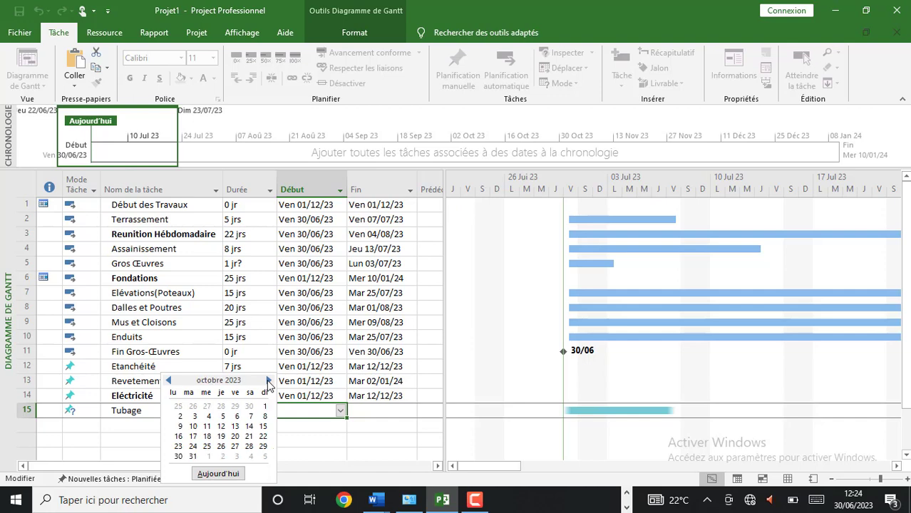
{"action": "left_click", "coordinate": [268, 382]}
{"action": "left_click", "coordinate": [268, 381]}
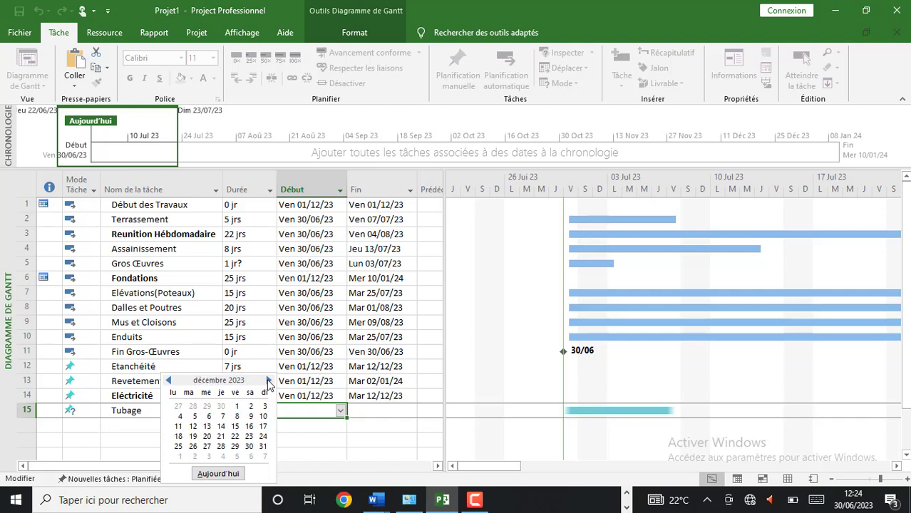
{"action": "left_click", "coordinate": [236, 407]}
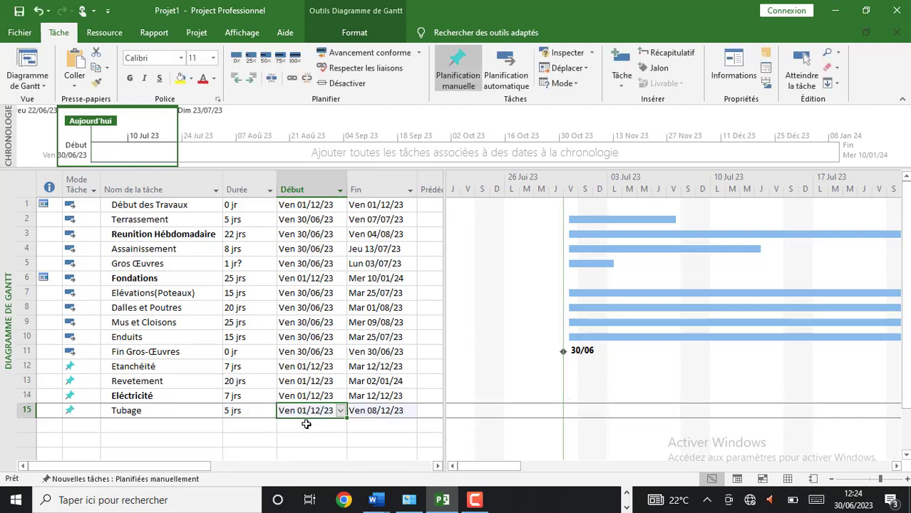
Step: Add a task named Filerie et appareillage in row 16 with a duration of 7 days
{"action": "left_click", "coordinate": [189, 427]}
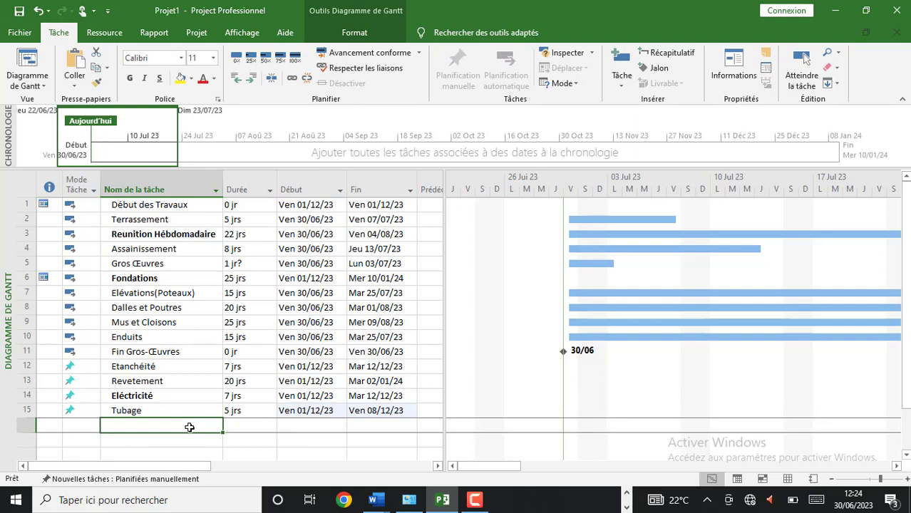
{"action": "left_click", "coordinate": [189, 427]}
{"action": "type", "text": "F"}
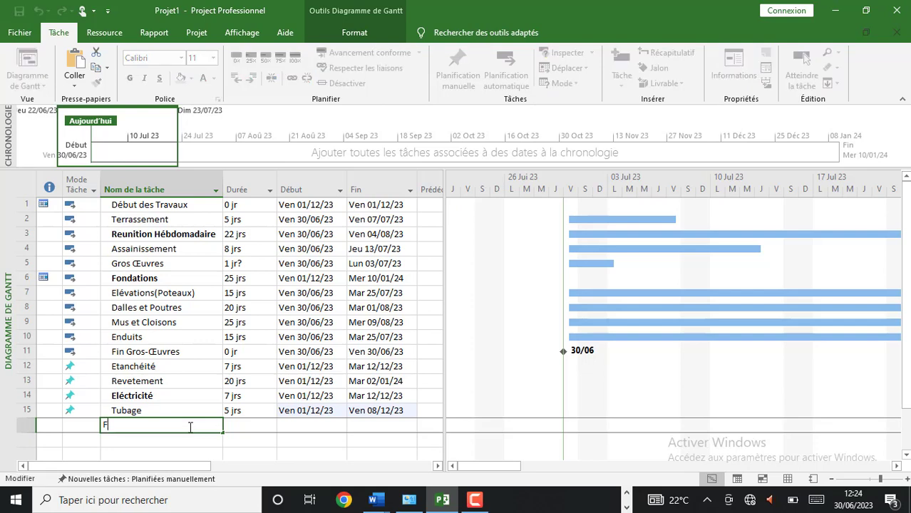
{"action": "type", "text": "ilerie et a"}
{"action": "type", "text": "ppareillage"}
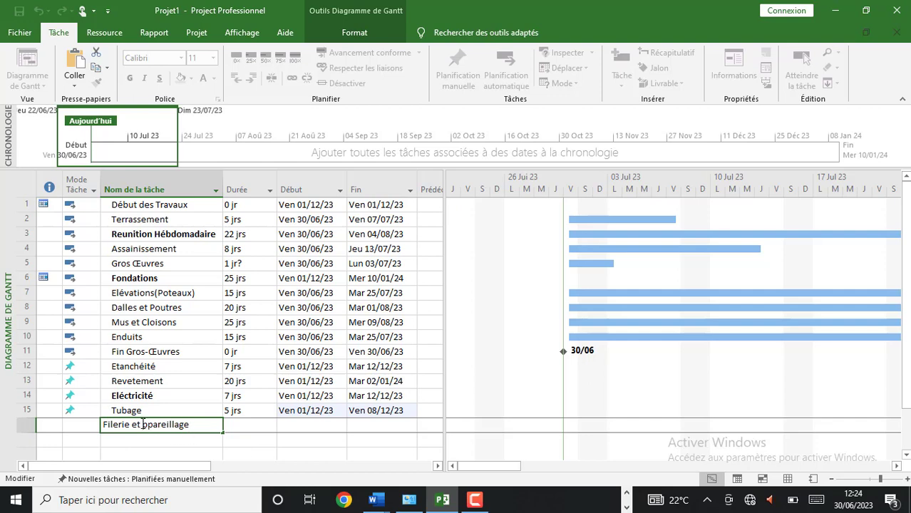
{"action": "left_click", "coordinate": [142, 424]}
{"action": "type", "text": "a"}
{"action": "left_click", "coordinate": [246, 427]}
{"action": "type", "text": "7"}
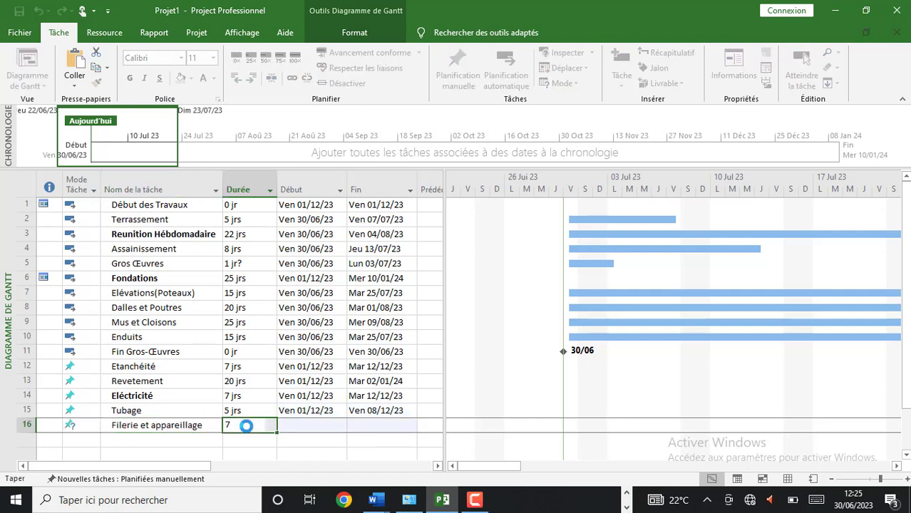
Step: Set the start date of the Filerie et appareillage task to 01/12/23
{"action": "left_click", "coordinate": [295, 425]}
{"action": "left_click", "coordinate": [341, 427]}
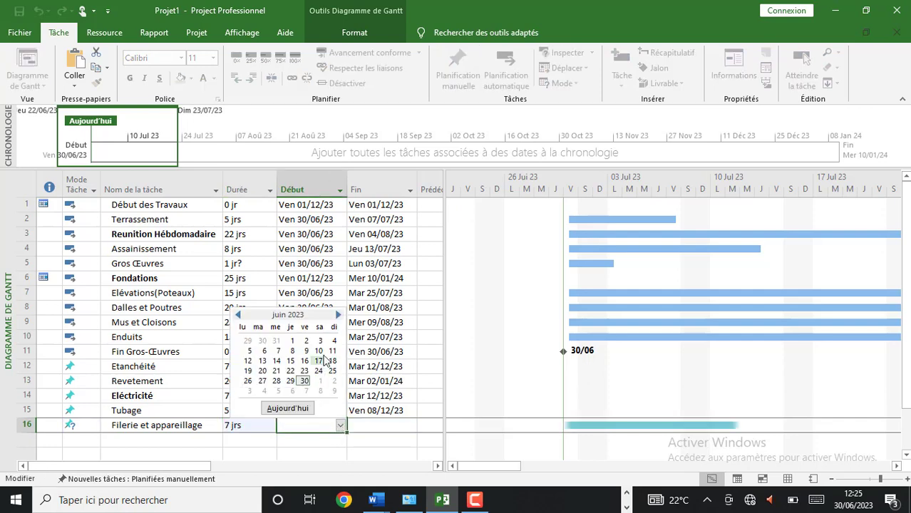
{"action": "left_click", "coordinate": [338, 314]}
{"action": "left_click", "coordinate": [338, 315]}
{"action": "left_click", "coordinate": [338, 315]}
{"action": "left_click", "coordinate": [337, 315]}
{"action": "left_click", "coordinate": [338, 315]}
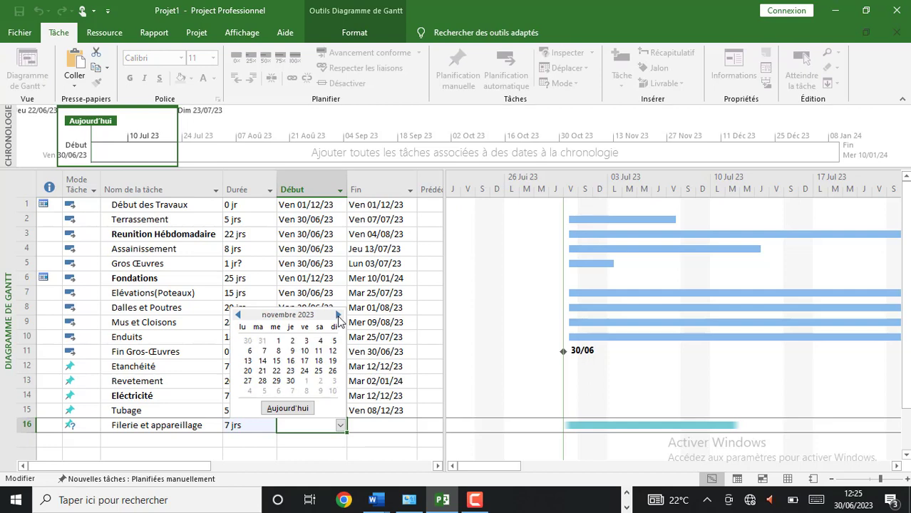
{"action": "left_click", "coordinate": [338, 315]}
{"action": "left_click", "coordinate": [305, 341]}
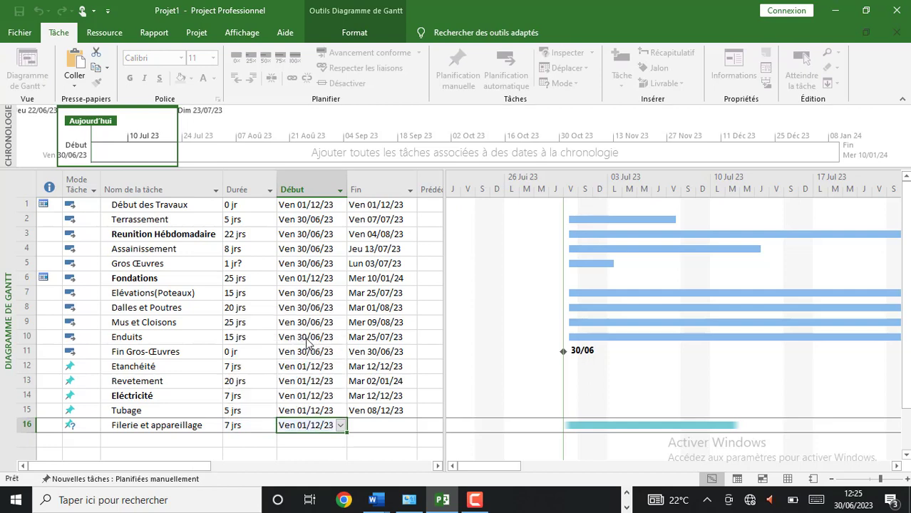
Step: Add a task named Menuiserie in row 17 with a duration of 15 days
{"action": "scroll", "coordinate": [236, 405], "scroll_direction": "down", "scroll_amount": 1}
{"action": "left_click", "coordinate": [180, 396]}
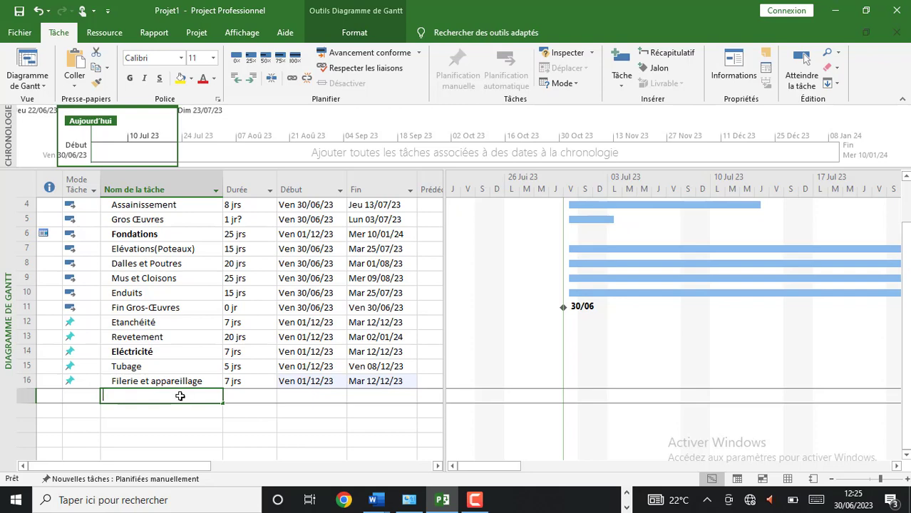
{"action": "type", "text": "Me"}
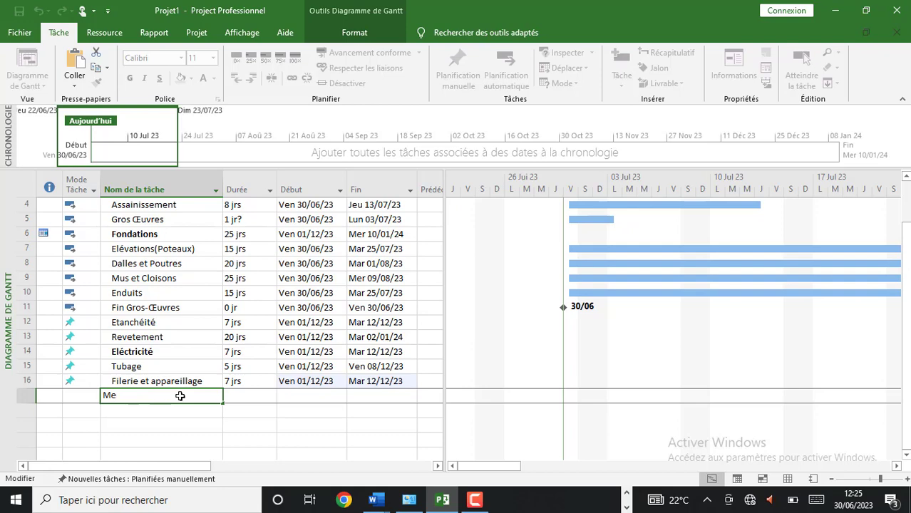
{"action": "type", "text": "nuiserie"}
{"action": "key", "text": "Return"}
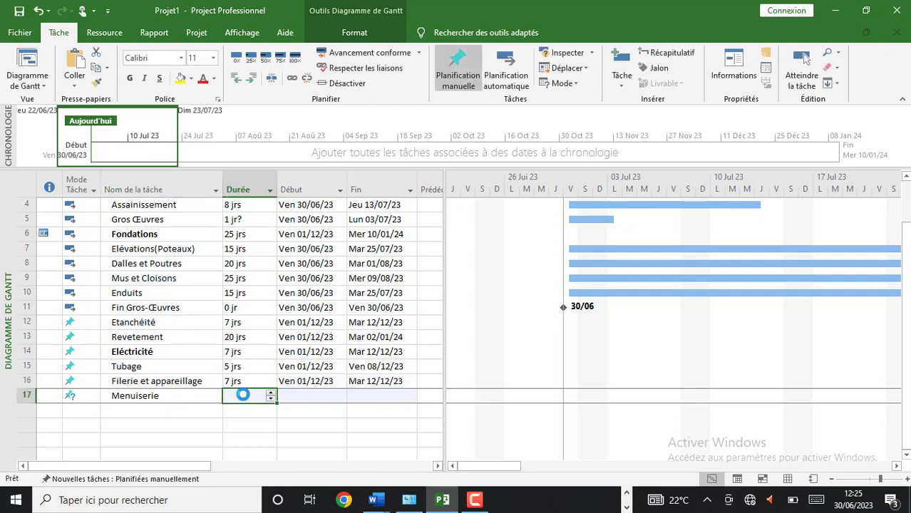
{"action": "type", "text": "15"}
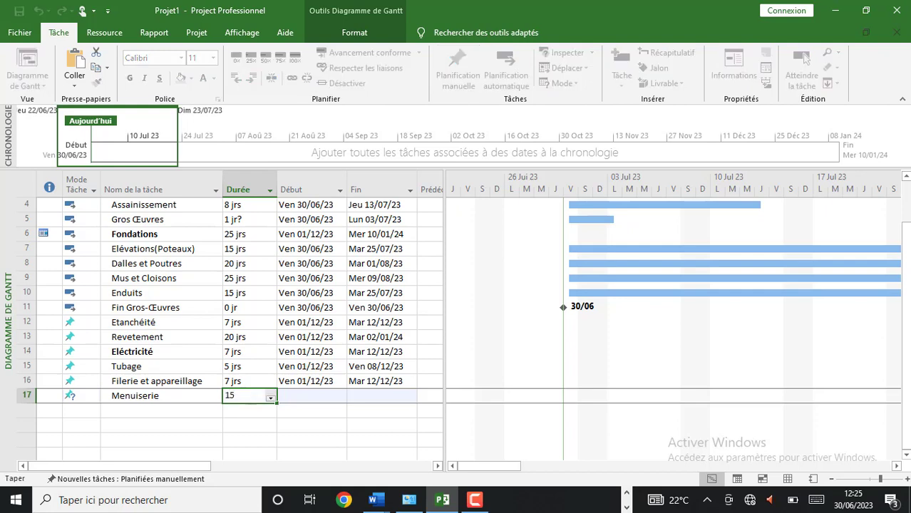
Step: Set the start date of the Menuiserie task to 01/12/23
{"action": "left_click", "coordinate": [305, 398]}
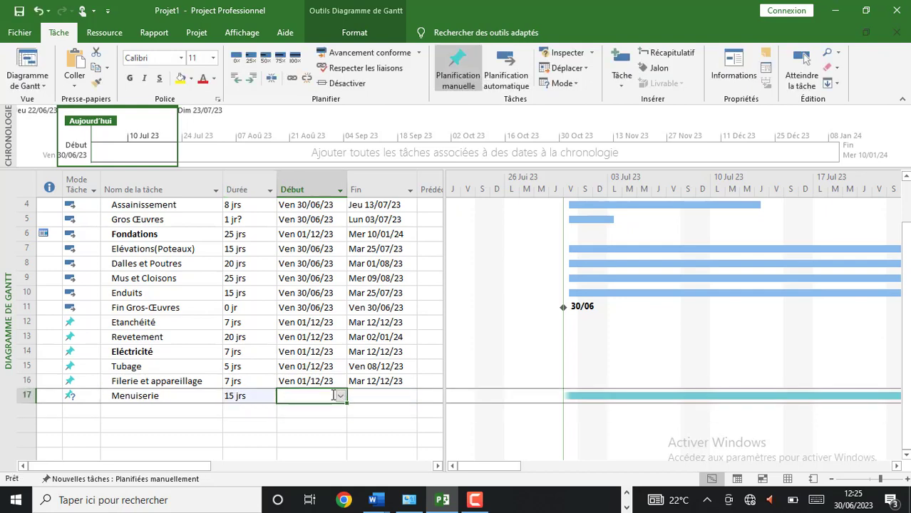
{"action": "left_click", "coordinate": [341, 398]}
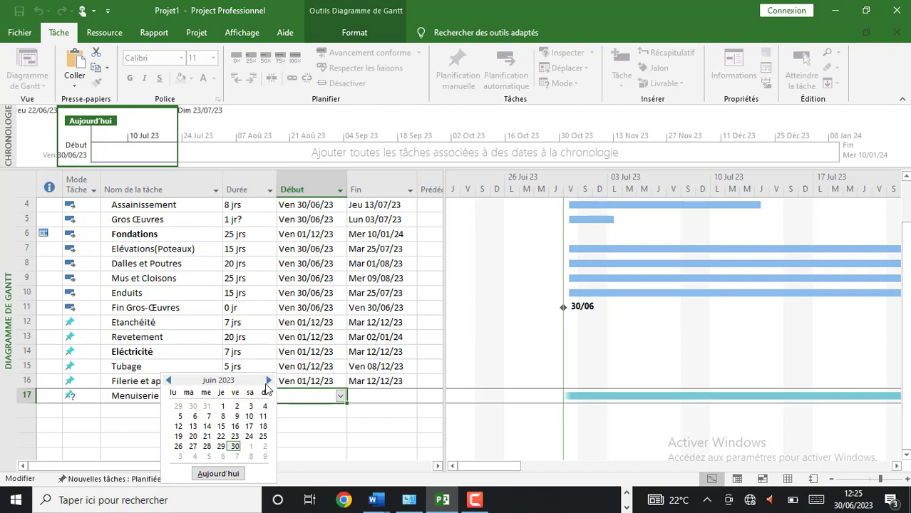
{"action": "left_click", "coordinate": [268, 381]}
{"action": "left_click", "coordinate": [267, 382]}
{"action": "left_click", "coordinate": [268, 382]}
{"action": "left_click", "coordinate": [267, 382]}
{"action": "left_click", "coordinate": [268, 382]}
{"action": "left_click", "coordinate": [267, 382]}
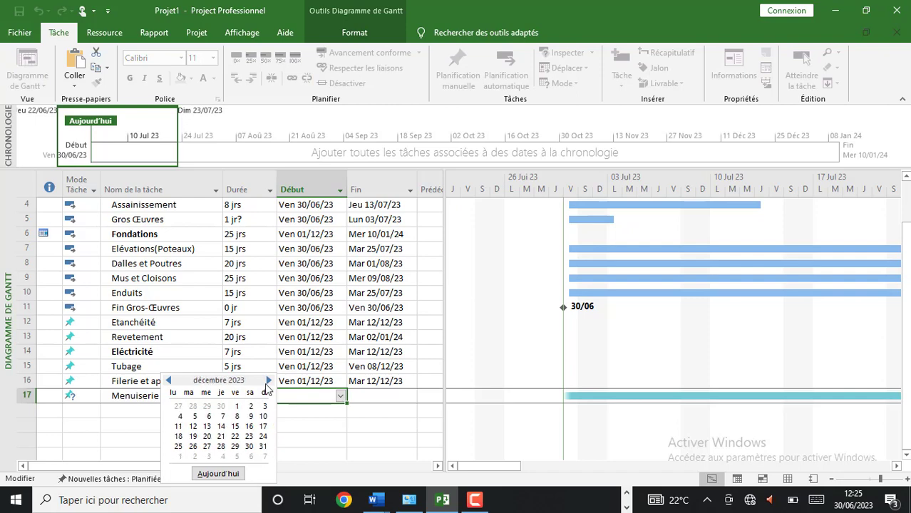
{"action": "left_click", "coordinate": [267, 383]}
{"action": "left_click", "coordinate": [169, 380]}
{"action": "left_click", "coordinate": [237, 407]}
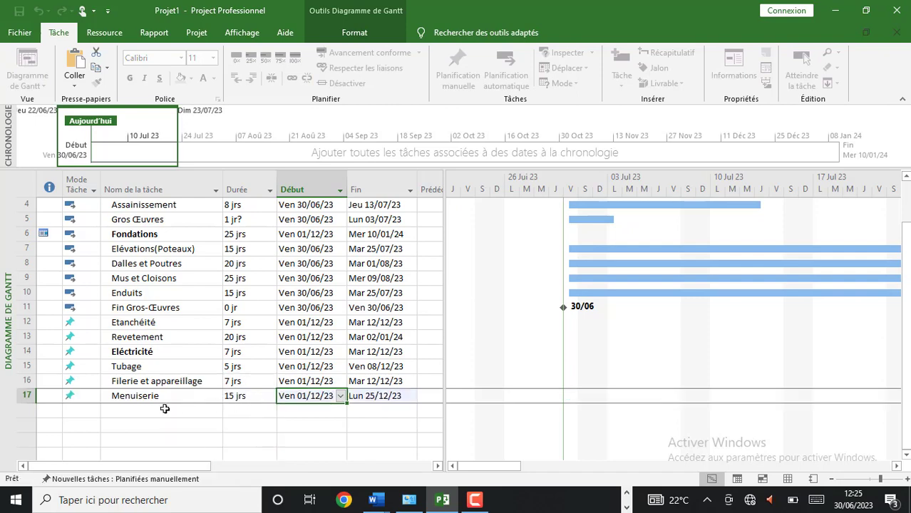
Step: Switch the task mode of Etanchéité and Revetement to automatically scheduled
{"action": "left_click", "coordinate": [100, 325]}
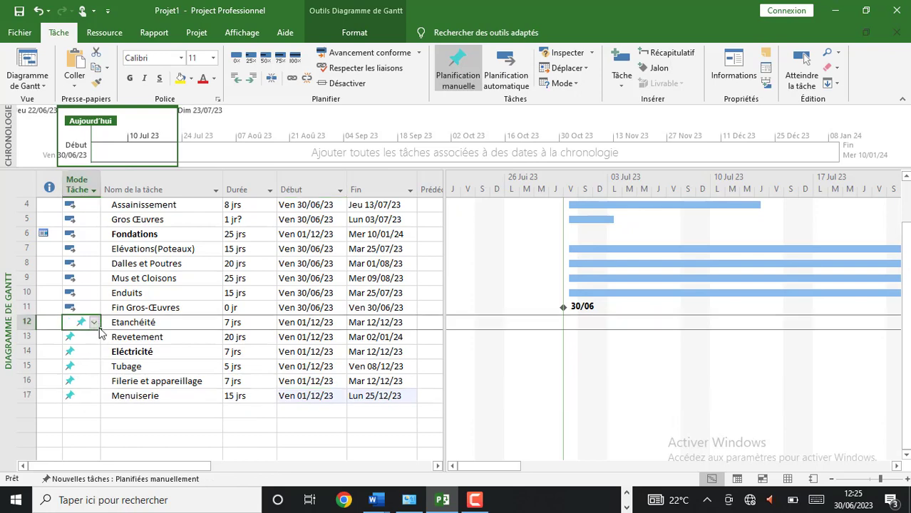
{"action": "left_click", "coordinate": [93, 322]}
{"action": "left_click", "coordinate": [107, 346]}
{"action": "left_click", "coordinate": [79, 337]}
{"action": "left_click", "coordinate": [93, 337]}
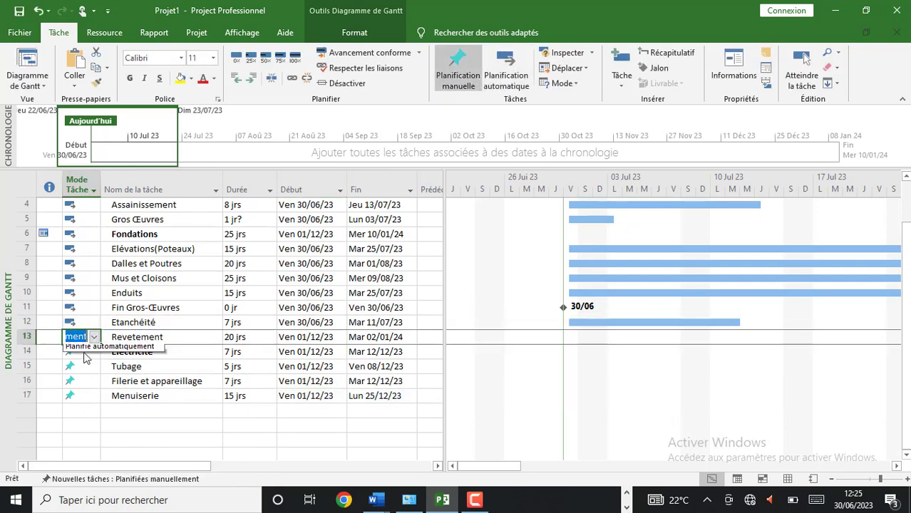
{"action": "left_click", "coordinate": [89, 361]}
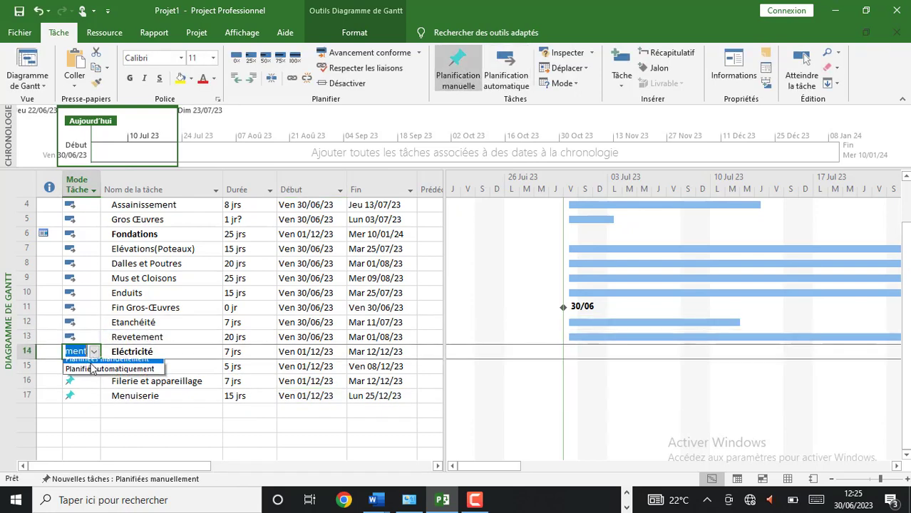
Step: Switch the task mode of Eléctricité, Tubage, Filerie et appareillage and Menuiserie to automatically scheduled
{"action": "left_click", "coordinate": [89, 368]}
{"action": "left_click", "coordinate": [93, 366]}
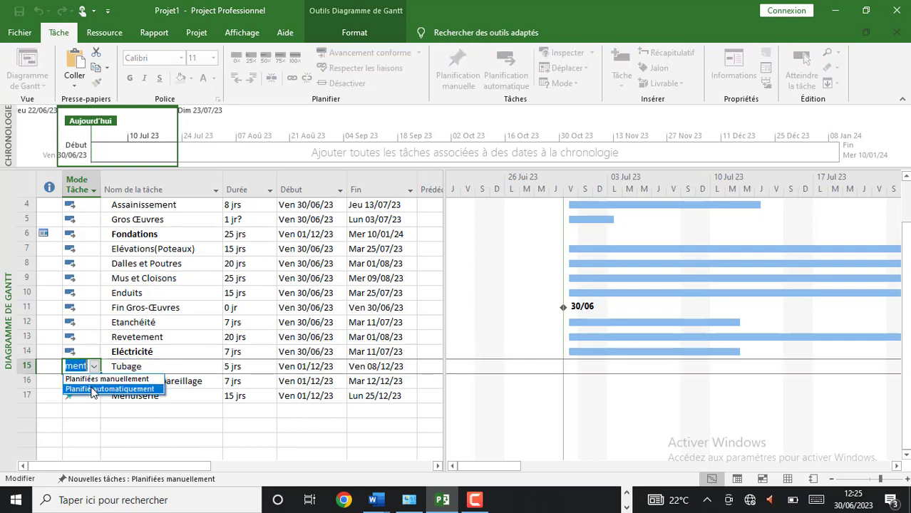
{"action": "left_click", "coordinate": [86, 388]}
{"action": "left_click", "coordinate": [95, 383]}
{"action": "left_click", "coordinate": [89, 405]}
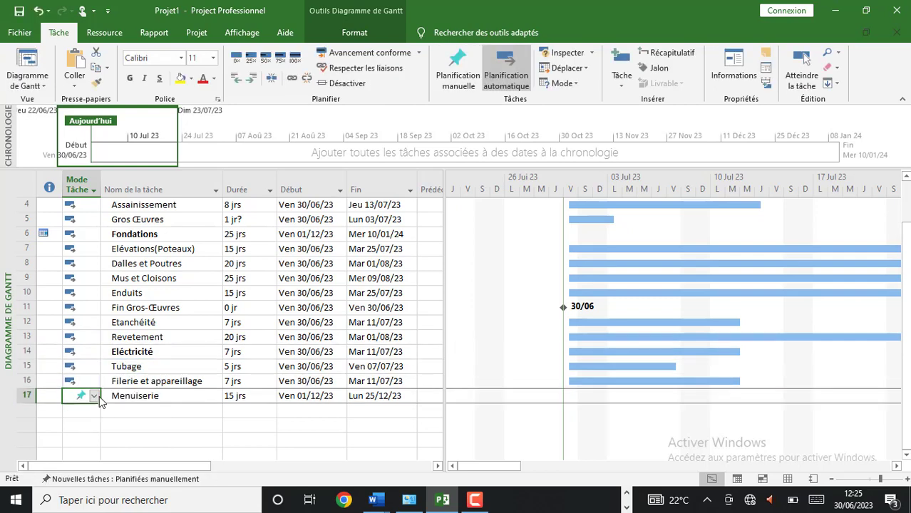
{"action": "key", "text": "Right"}
{"action": "left_click", "coordinate": [95, 398]}
{"action": "left_click", "coordinate": [93, 396]}
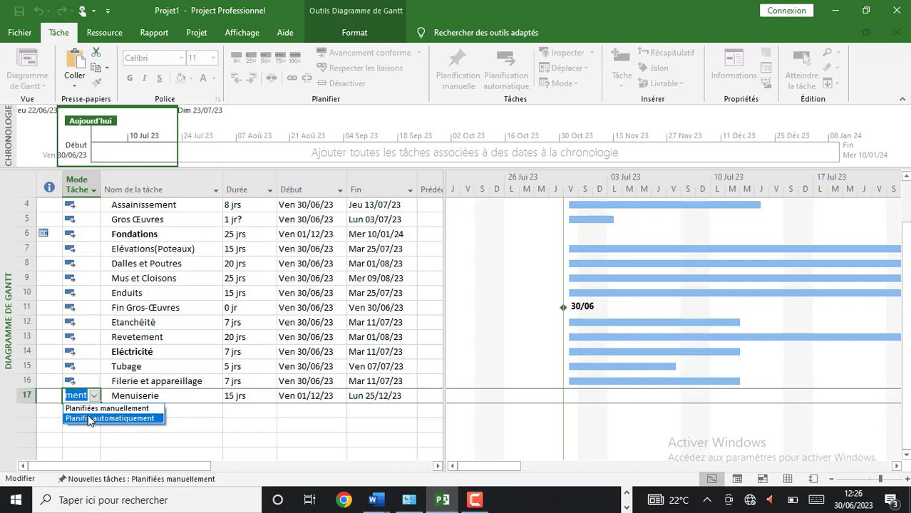
{"action": "left_click", "coordinate": [88, 416]}
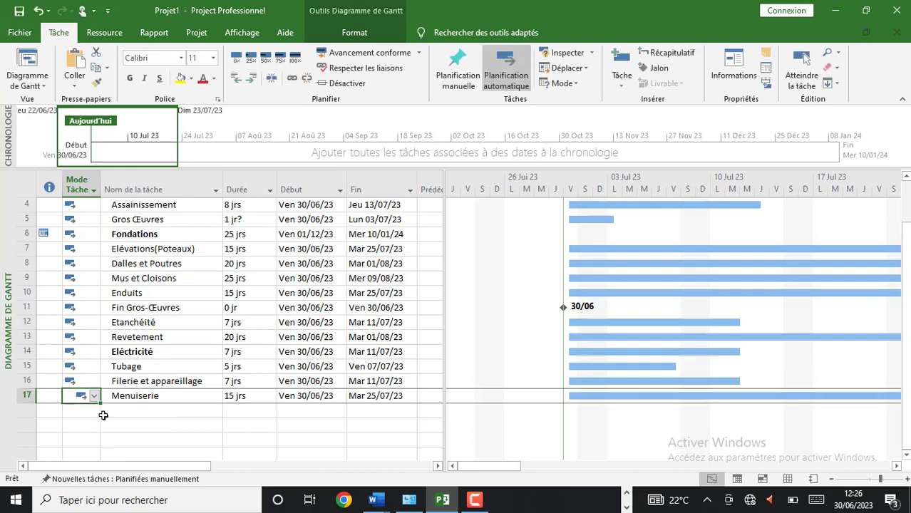
Step: Add a task named Plomberie in row 18 with a duration of 8 days
{"action": "left_click", "coordinate": [115, 412]}
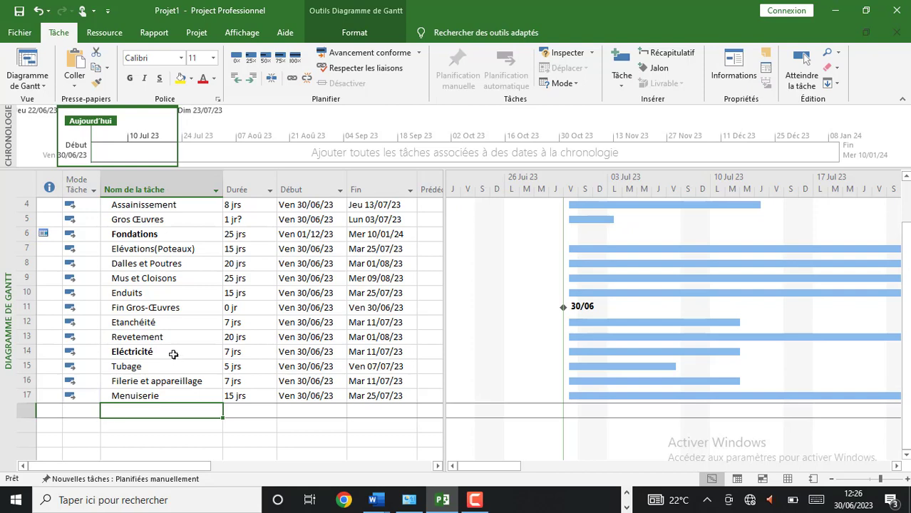
{"action": "scroll", "coordinate": [173, 354], "scroll_direction": "up", "scroll_amount": 1}
{"action": "scroll", "coordinate": [168, 335], "scroll_direction": "down", "scroll_amount": 3}
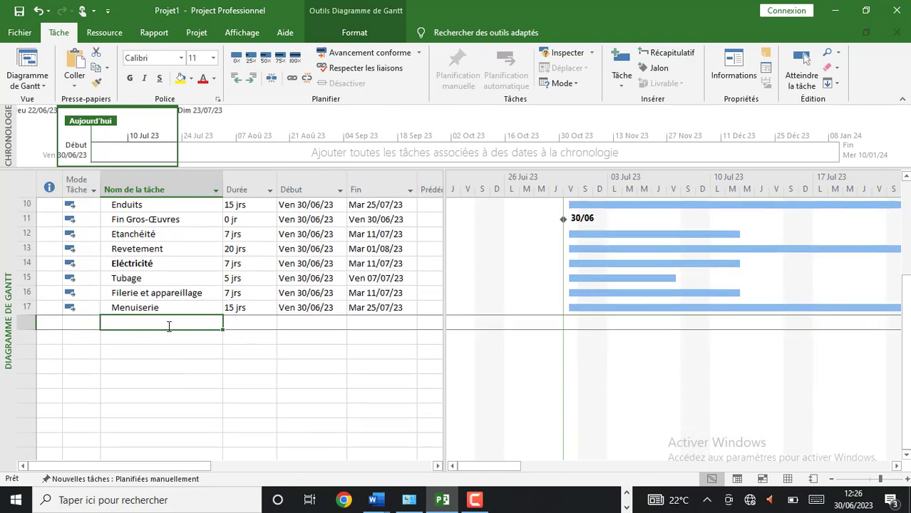
{"action": "left_click", "coordinate": [171, 323]}
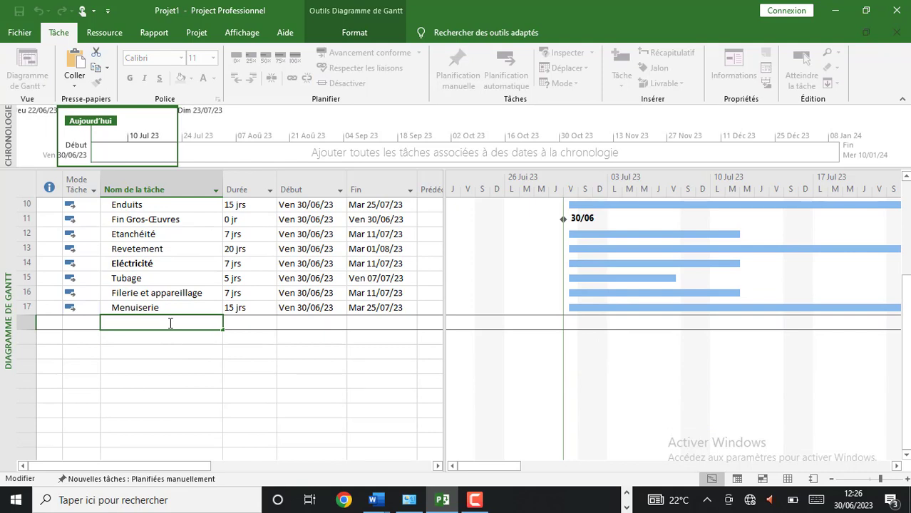
{"action": "type", "text": "PL"}
{"action": "type", "text": "O"}
{"action": "type", "text": "lomber"}
{"action": "type", "text": "ie"}
{"action": "left_click", "coordinate": [249, 321]}
{"action": "type", "text": "8"}
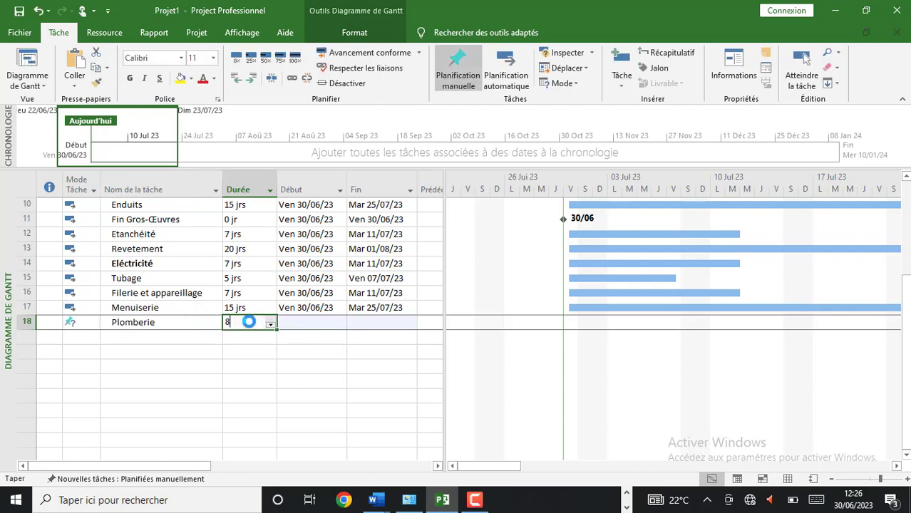
Step: Set the start date of the Plomberie task to 01/12/23
{"action": "left_click", "coordinate": [293, 321]}
{"action": "left_click", "coordinate": [340, 322]}
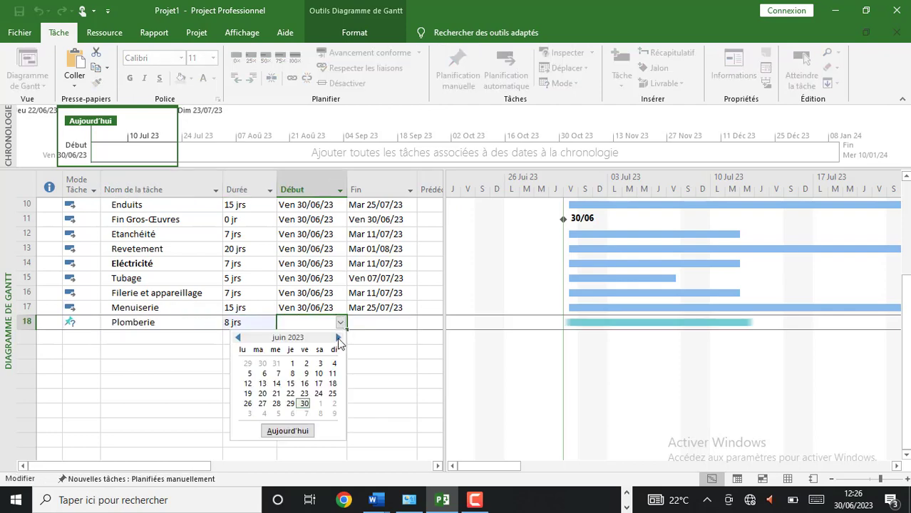
{"action": "left_click", "coordinate": [338, 338]}
{"action": "left_click", "coordinate": [338, 338]}
{"action": "left_click", "coordinate": [338, 338]}
{"action": "left_click", "coordinate": [337, 338]}
{"action": "left_click", "coordinate": [338, 338]}
{"action": "left_click", "coordinate": [338, 338]}
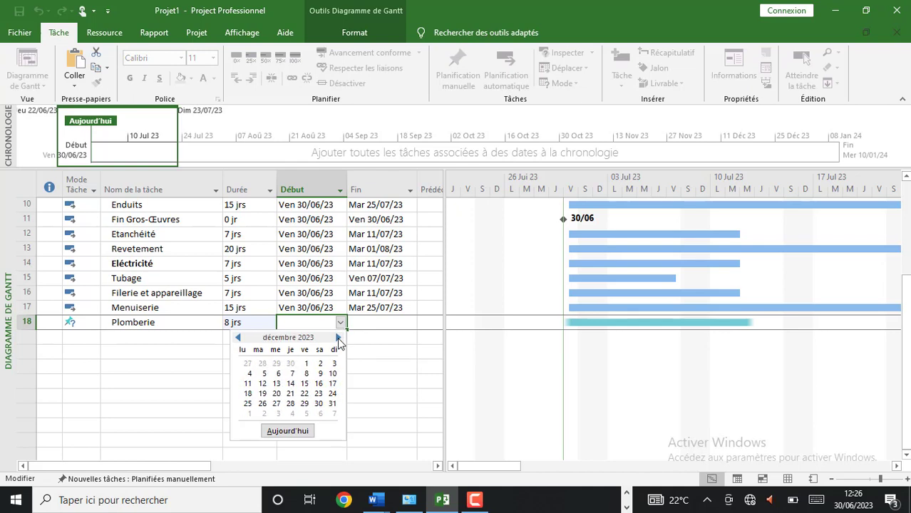
{"action": "left_click", "coordinate": [306, 363]}
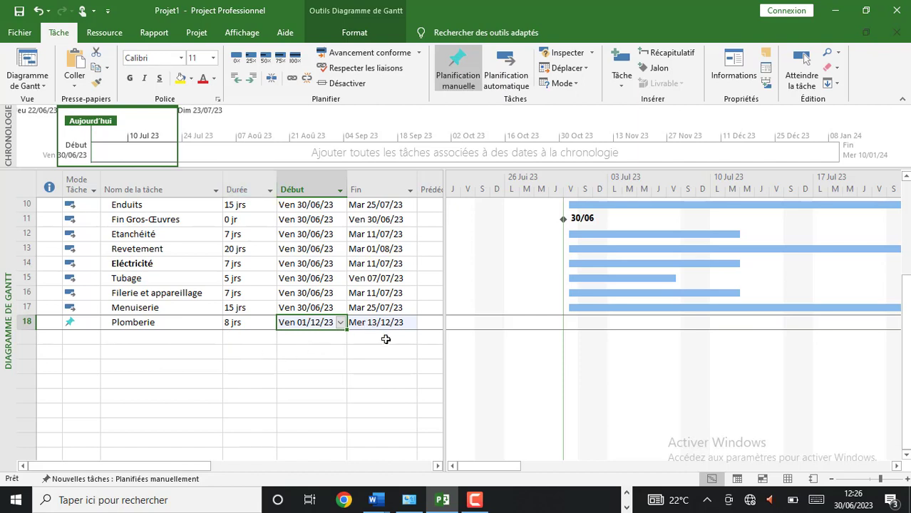
Step: Make the Plomberie task name bold
{"action": "left_click", "coordinate": [196, 343]}
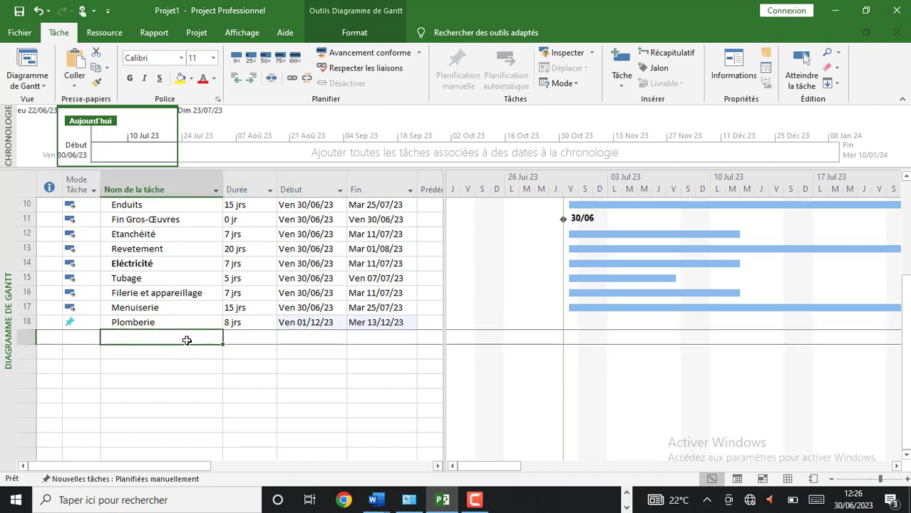
{"action": "left_click", "coordinate": [148, 323]}
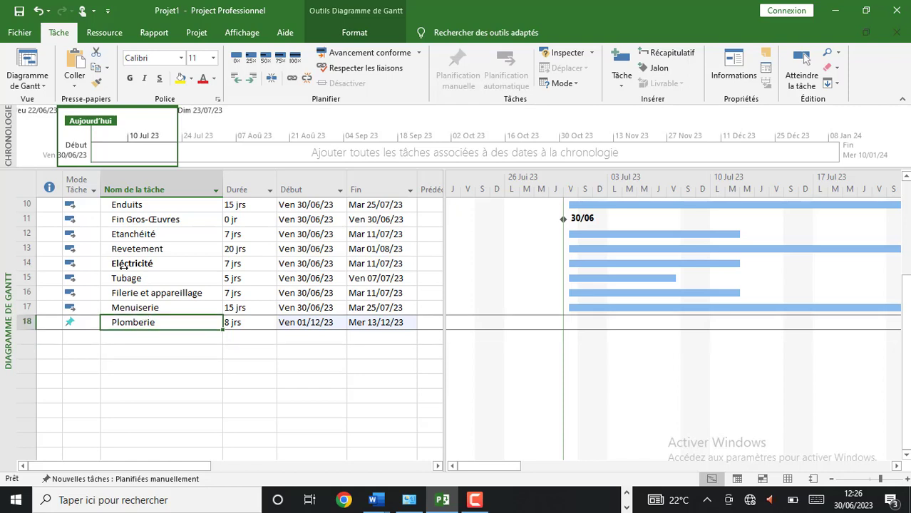
{"action": "left_click", "coordinate": [129, 77]}
Step: Add a task named Canalisation in row 19 with a duration of 4 days
{"action": "left_click", "coordinate": [161, 337]}
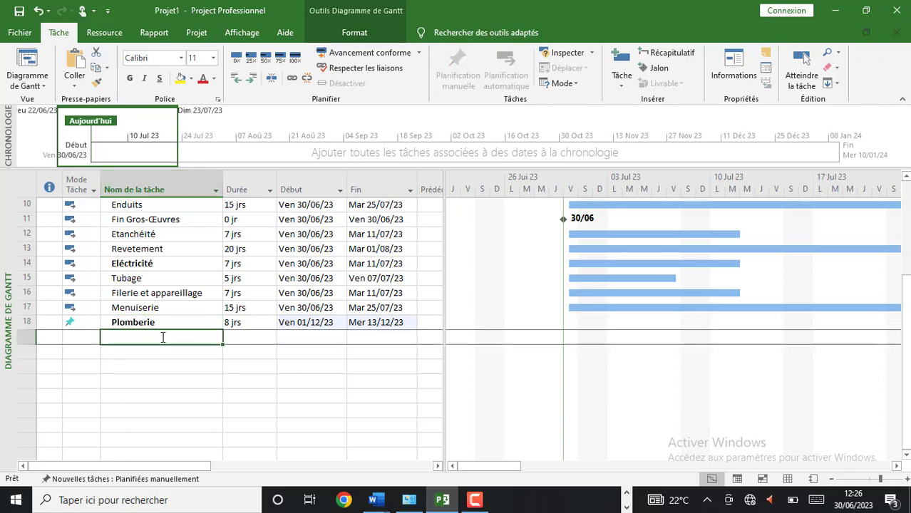
{"action": "left_click", "coordinate": [162, 337]}
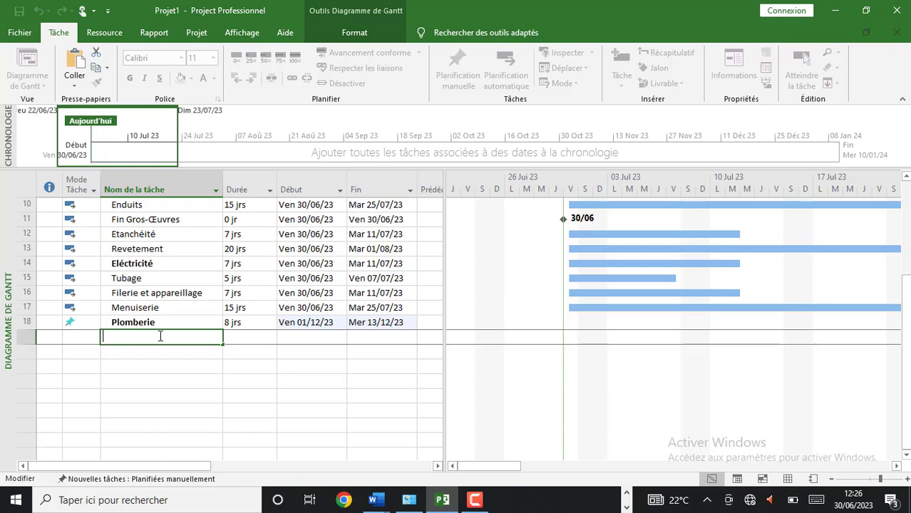
{"action": "type", "text": "Canalisation"}
{"action": "left_click", "coordinate": [242, 337]}
{"action": "left_click", "coordinate": [248, 340]}
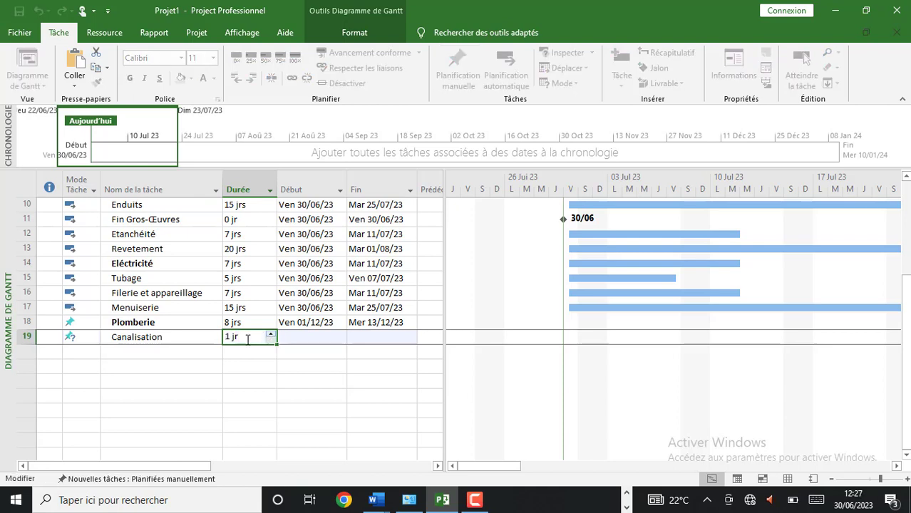
{"action": "key", "text": "BackSpace"}
{"action": "key", "text": "BackSpace"}
{"action": "key", "text": "BackSpace"}
{"action": "key", "text": "BackSpace"}
{"action": "type", "text": "4"}
Step: Set the start date of the Canalisation task to 01/12/23
{"action": "left_click", "coordinate": [317, 337]}
{"action": "left_click", "coordinate": [341, 338]}
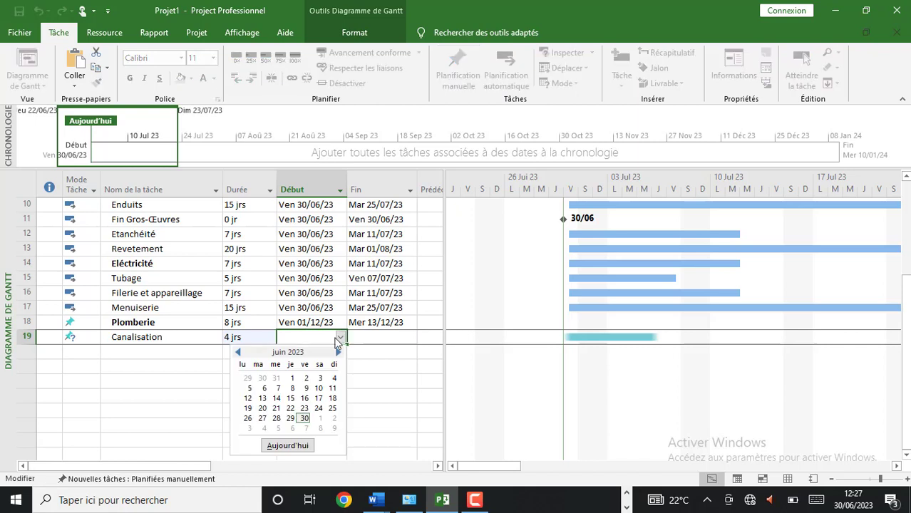
{"action": "left_click", "coordinate": [337, 353]}
{"action": "left_click", "coordinate": [337, 352]}
{"action": "left_click", "coordinate": [338, 352]}
{"action": "left_click", "coordinate": [338, 352]}
{"action": "left_click", "coordinate": [337, 352]}
{"action": "left_click", "coordinate": [337, 352]}
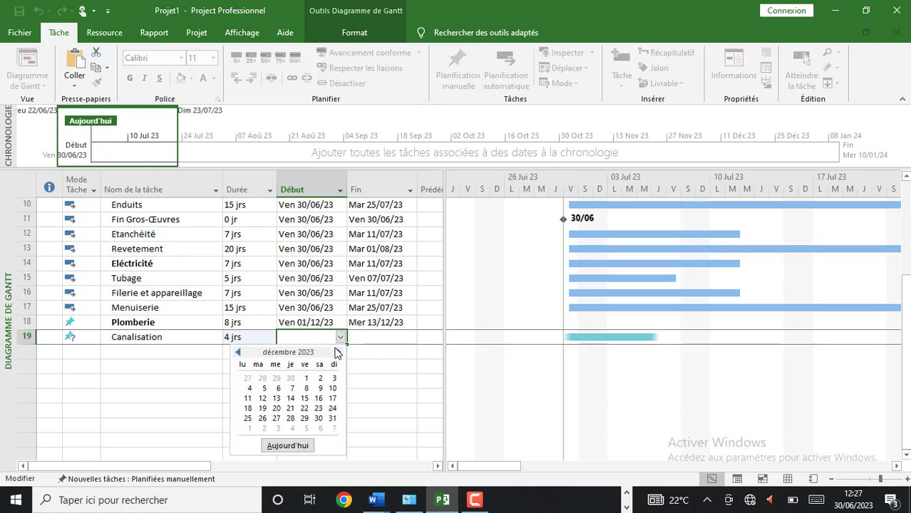
{"action": "left_click", "coordinate": [337, 352]}
{"action": "left_click", "coordinate": [238, 352]}
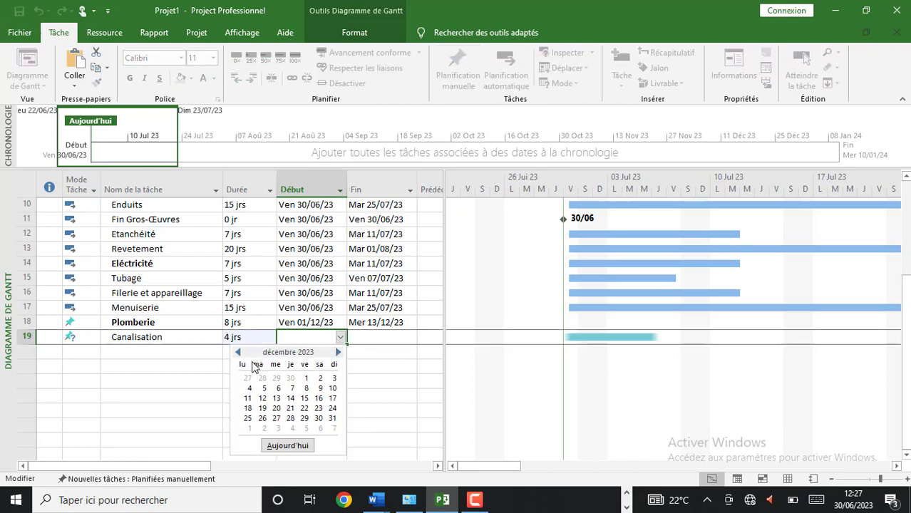
{"action": "left_click", "coordinate": [304, 378]}
Step: Add a task named Pose des sanitaires et robinetterie in row 20
{"action": "left_click", "coordinate": [130, 354]}
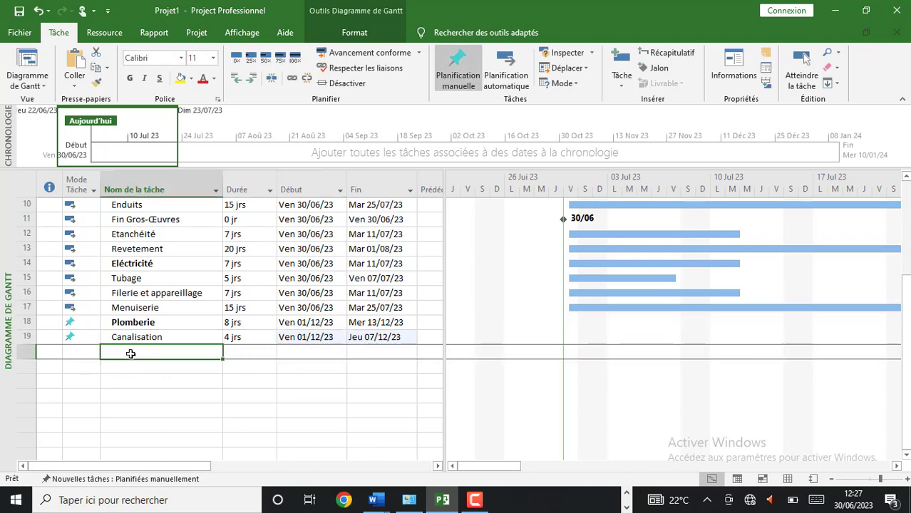
{"action": "type", "text": "Pl"}
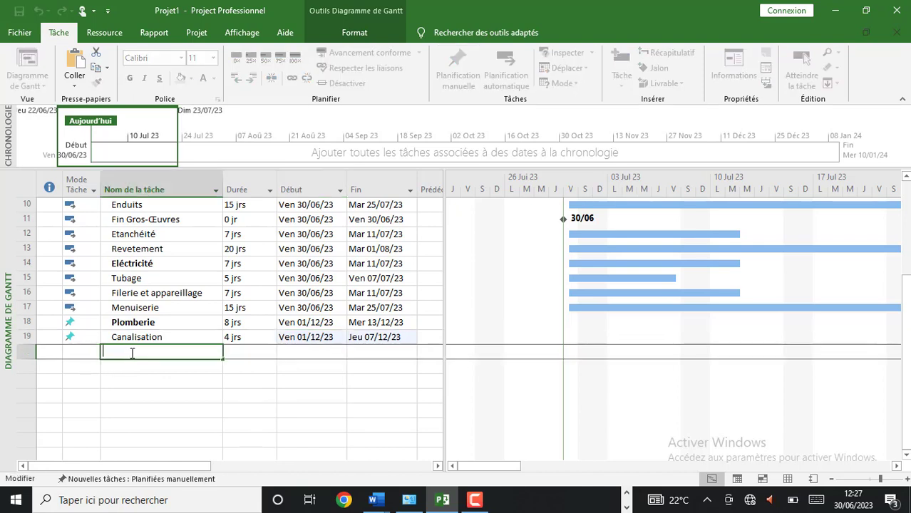
{"action": "key", "text": "BackSpace"}
{"action": "key", "text": "BackSpace"}
{"action": "type", "text": "ose des a"}
{"action": "key", "text": "BackSpace"}
{"action": "type", "text": "sani"}
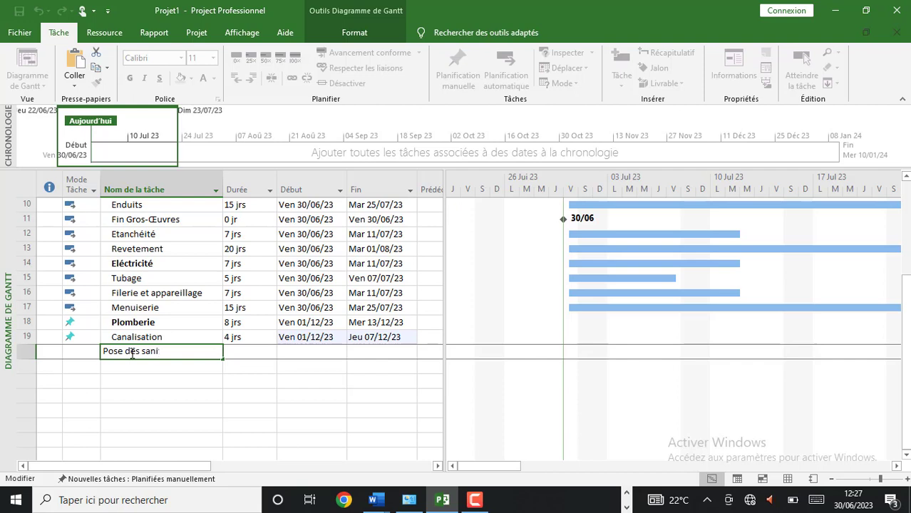
{"action": "type", "text": "taires et robine"}
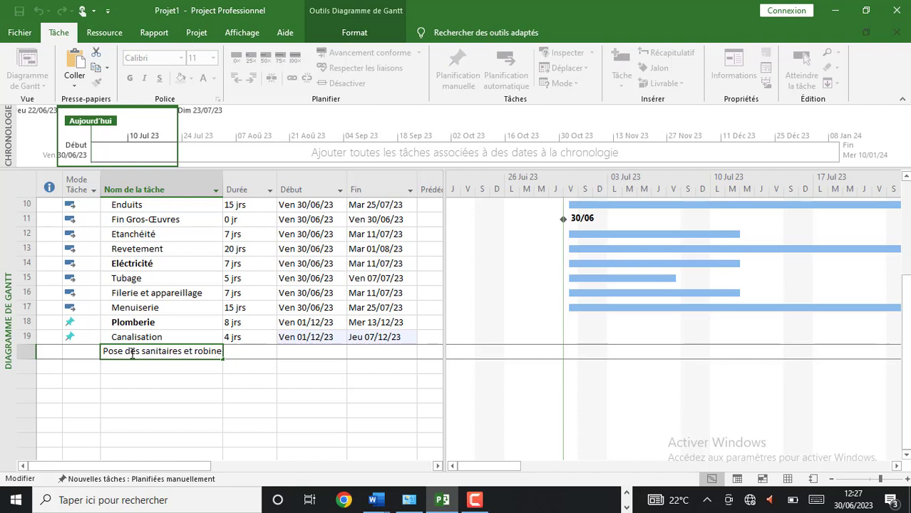
{"action": "type", "text": "tterie"}
{"action": "left_click", "coordinate": [304, 405]}
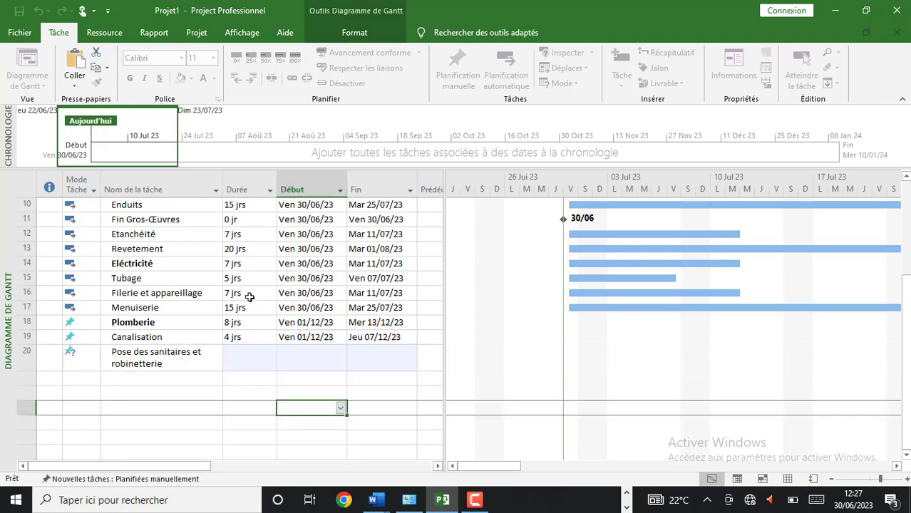
Step: Fit the task name column's width to its longest entry and reduce row 20 to single-line height
{"action": "double_click", "coordinate": [222, 184]}
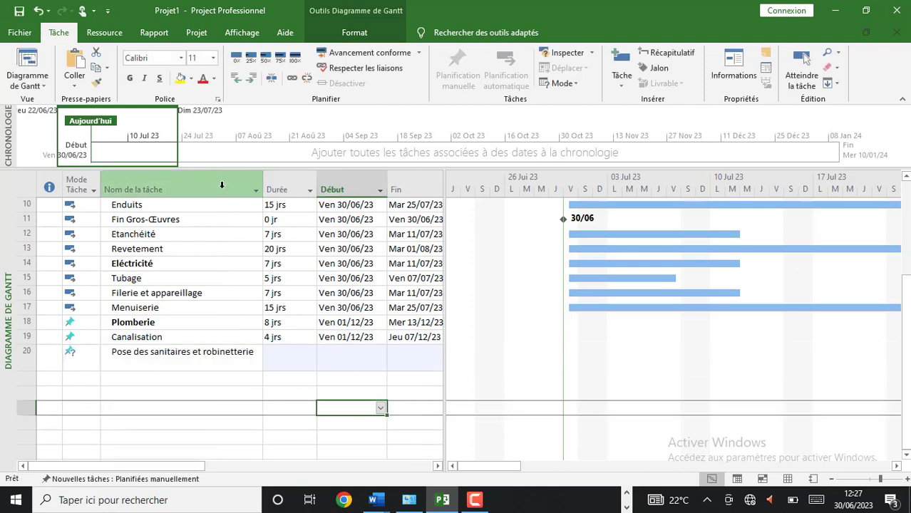
{"action": "left_click", "coordinate": [13, 368]}
{"action": "left_click", "coordinate": [238, 396]}
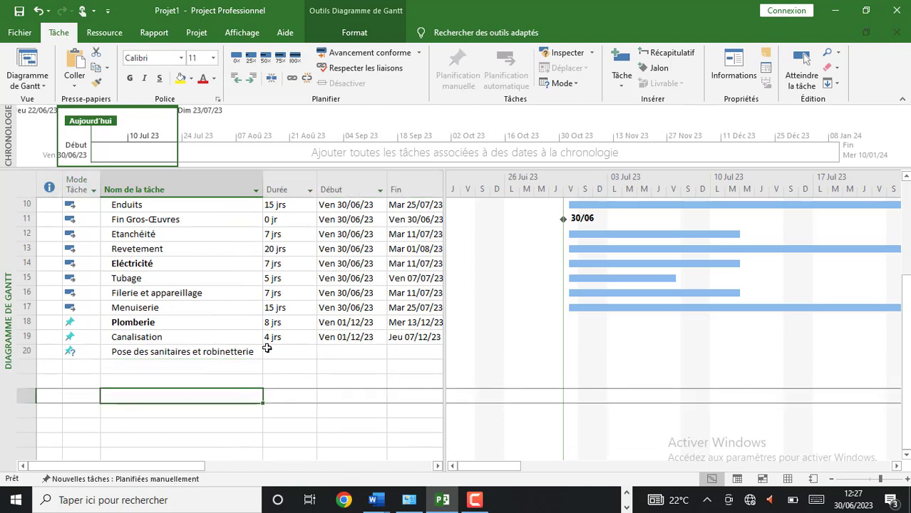
Step: Set the duration of the Pose des sanitaires et robinetterie task to 8 days
{"action": "left_click", "coordinate": [280, 349]}
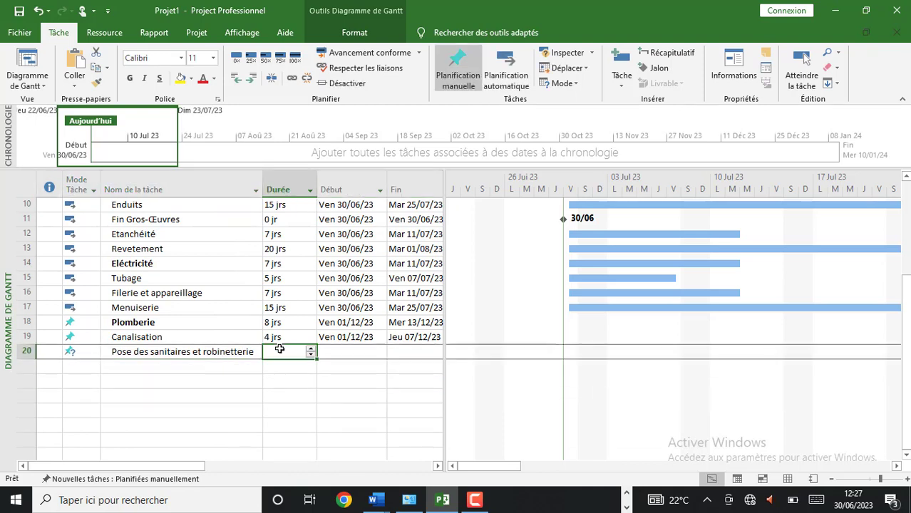
{"action": "type", "text": "8"}
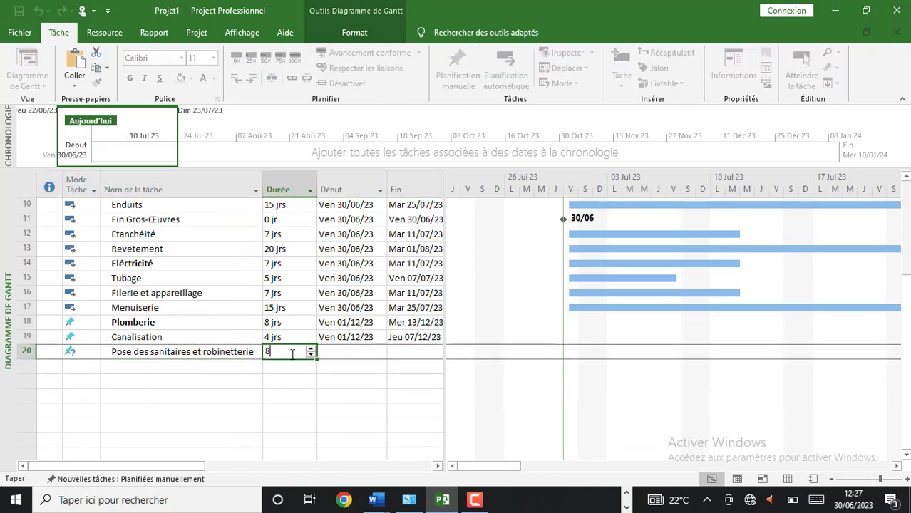
{"action": "left_click", "coordinate": [366, 360]}
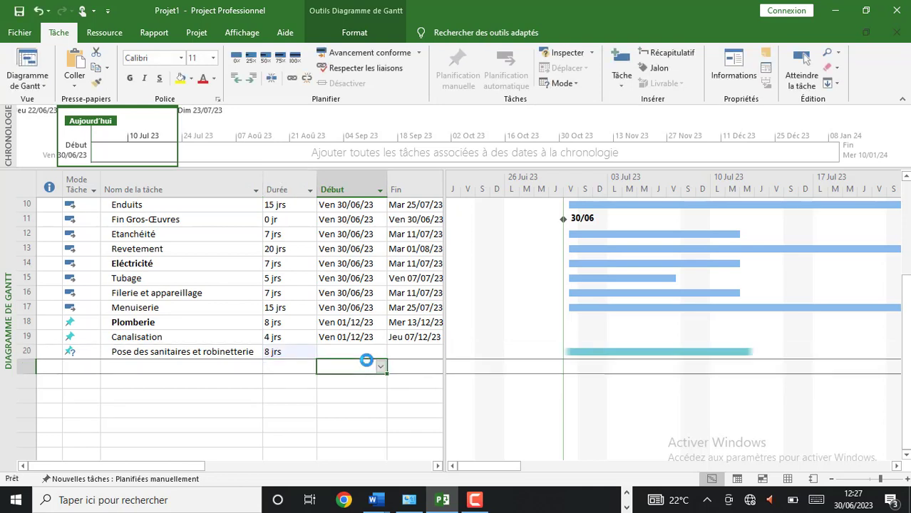
Step: Set the start date of the Pose des sanitaires et robinetterie task to 01/12/23
{"action": "left_click", "coordinate": [372, 353]}
{"action": "left_click", "coordinate": [381, 352]}
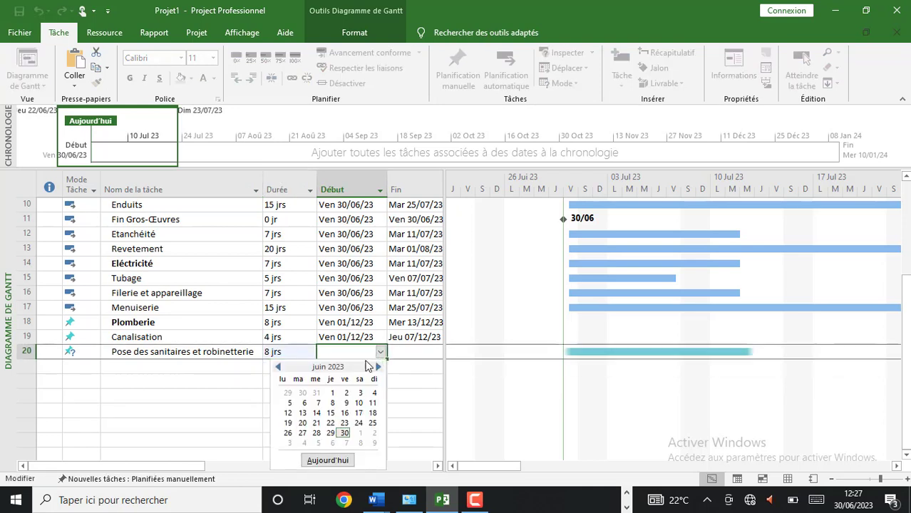
{"action": "left_click", "coordinate": [378, 367]}
{"action": "left_click", "coordinate": [378, 368]}
{"action": "left_click", "coordinate": [378, 367]}
{"action": "left_click", "coordinate": [378, 367]}
{"action": "left_click", "coordinate": [378, 368]}
{"action": "left_click", "coordinate": [378, 368]}
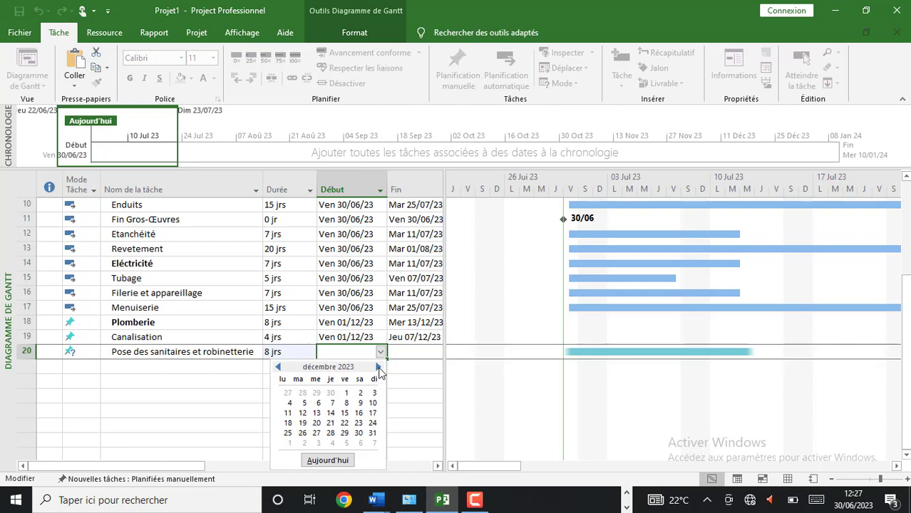
{"action": "left_click", "coordinate": [378, 367]}
{"action": "left_click", "coordinate": [278, 367]}
{"action": "left_click", "coordinate": [344, 393]}
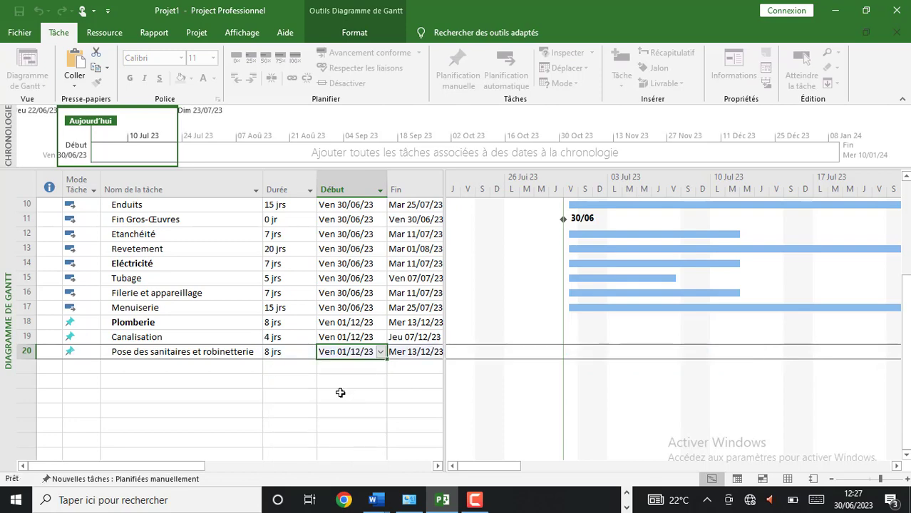
Step: Add a task named Peinture in row 21 and select its name
{"action": "left_click", "coordinate": [151, 369]}
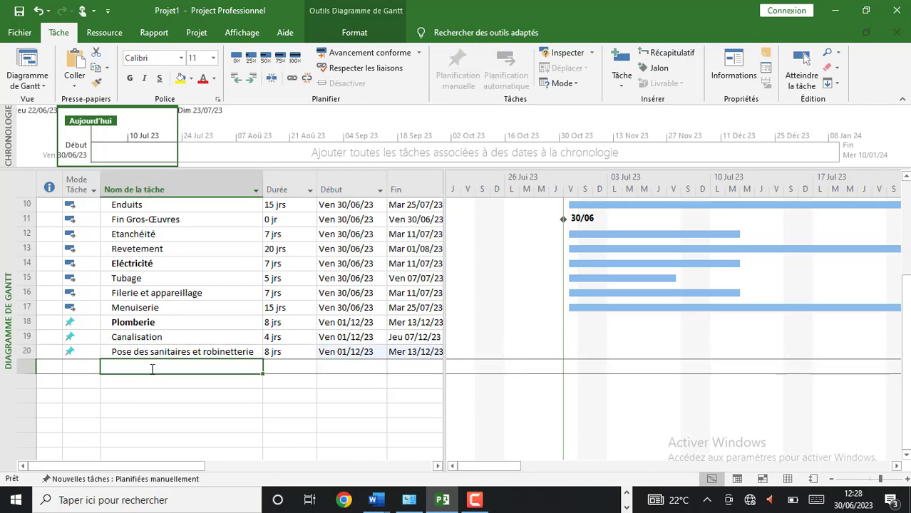
{"action": "type", "text": "Peinture"}
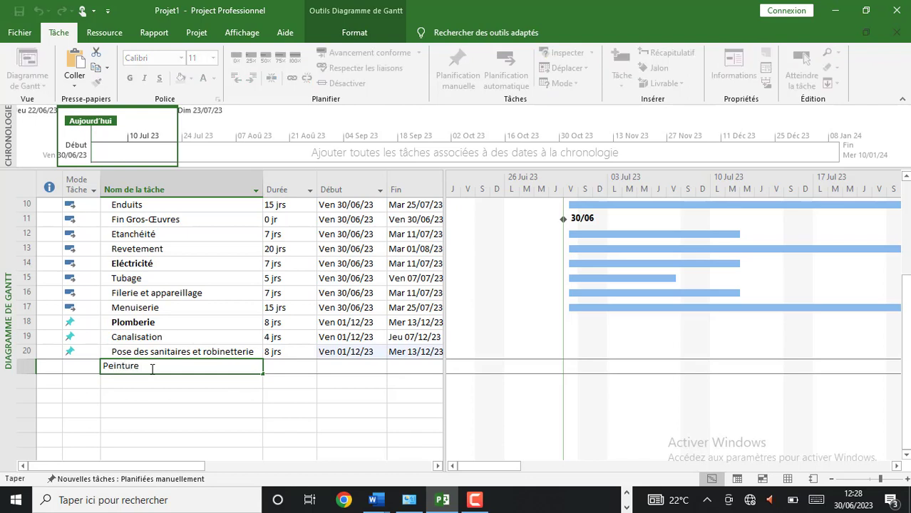
{"action": "key", "text": "Return"}
{"action": "left_click", "coordinate": [124, 368]}
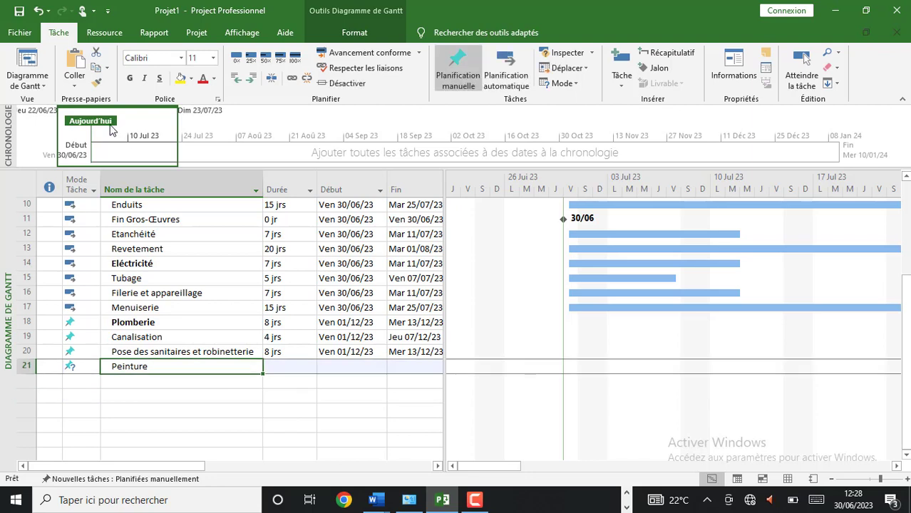
Step: Make the Peinture task name in row 21 bold and set the task's duration to 10 days
{"action": "left_click", "coordinate": [129, 77]}
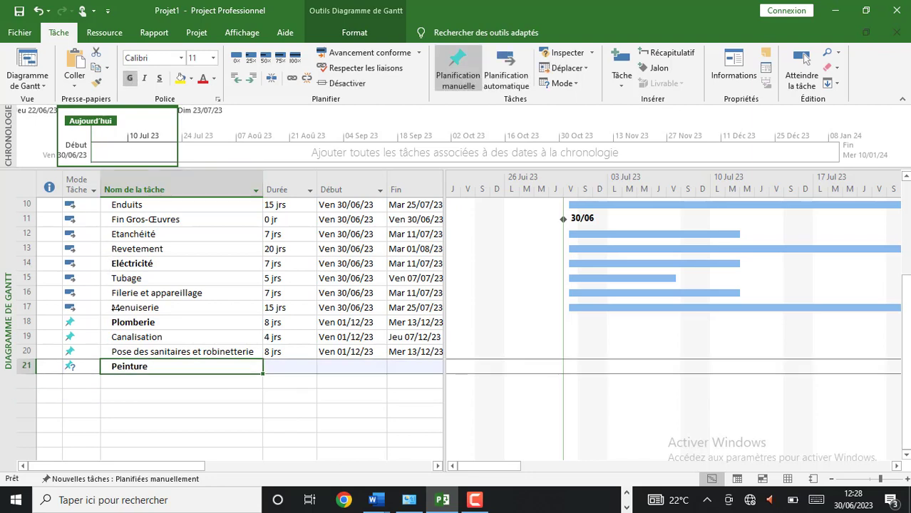
{"action": "left_click", "coordinate": [297, 369]}
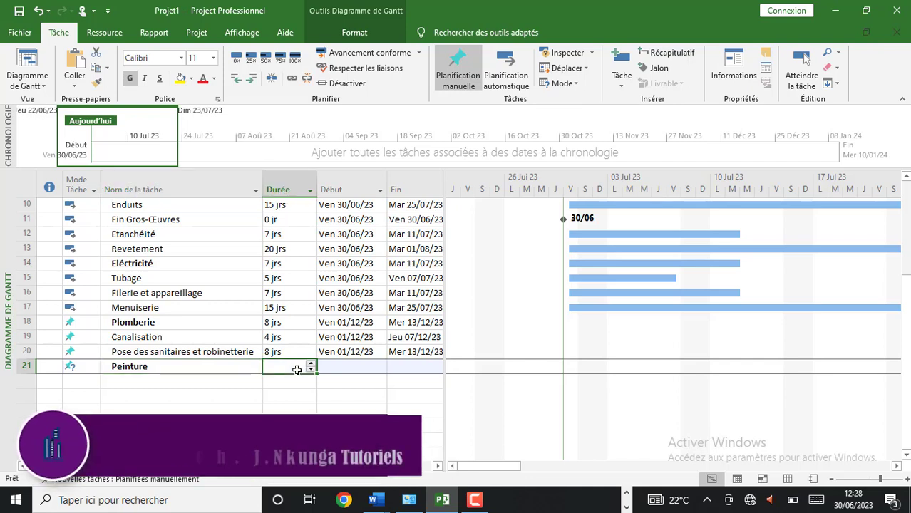
{"action": "type", "text": "10"}
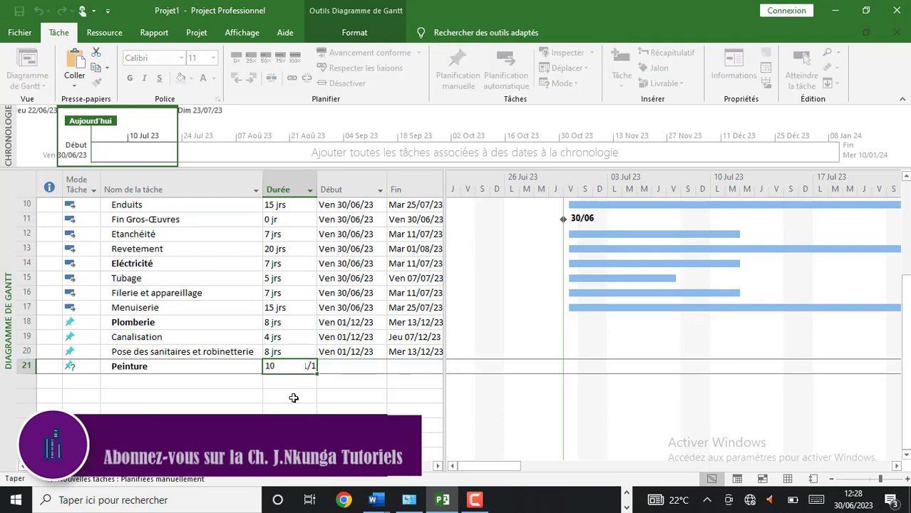
{"action": "key", "text": "Return"}
Step: Set the start date of the Peinture task in row 21 to 01/12/23
{"action": "left_click", "coordinate": [330, 366]}
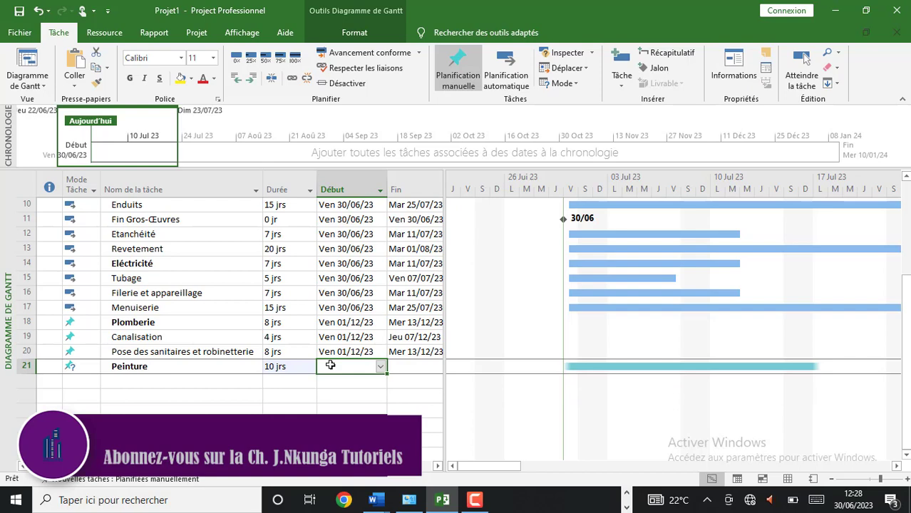
{"action": "left_click", "coordinate": [380, 366]}
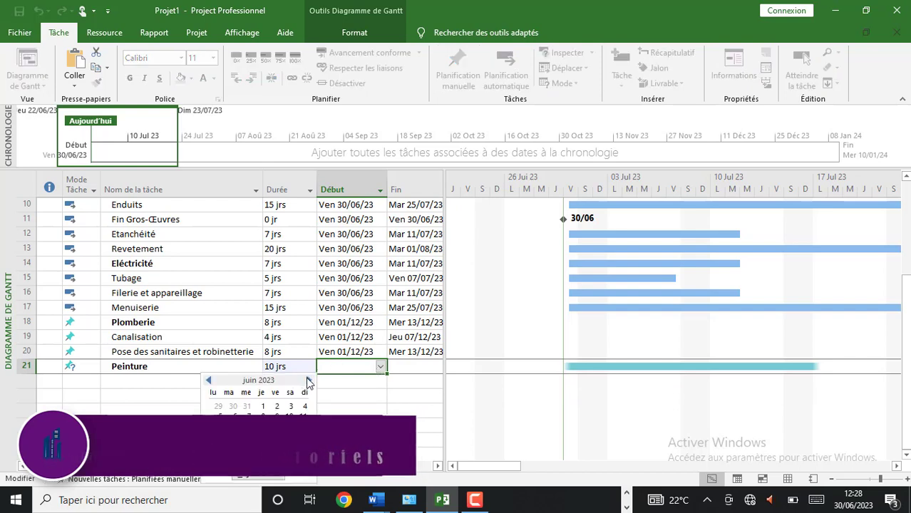
{"action": "left_click", "coordinate": [308, 380]}
{"action": "left_click", "coordinate": [308, 380]}
{"action": "left_click", "coordinate": [308, 380]}
{"action": "left_click", "coordinate": [308, 380]}
{"action": "left_click", "coordinate": [308, 380]}
{"action": "left_click", "coordinate": [308, 380]}
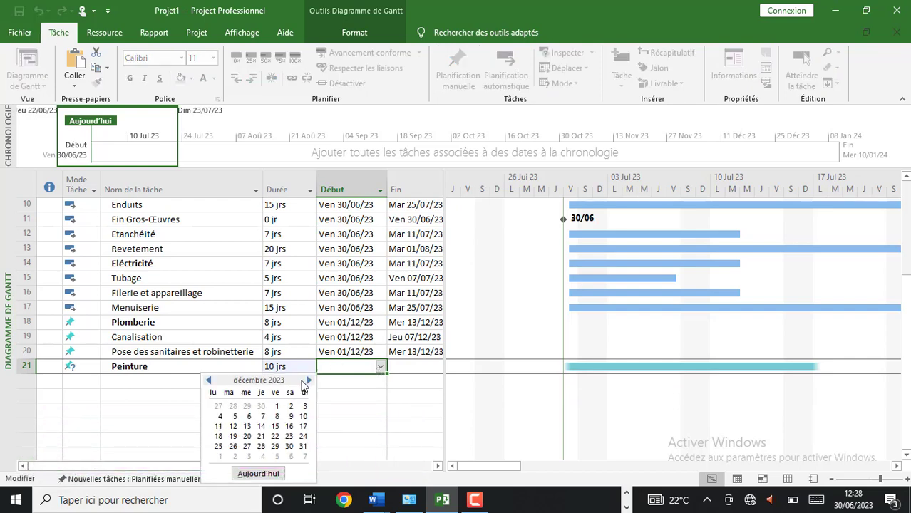
{"action": "left_click", "coordinate": [277, 407]}
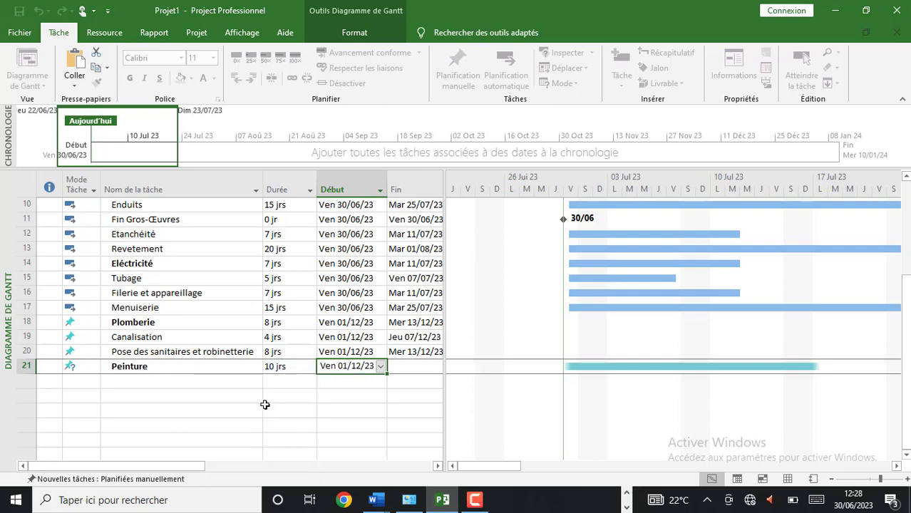
Step: Add a task named Peinture externe in row 22, below Peinture
{"action": "left_click", "coordinate": [127, 383]}
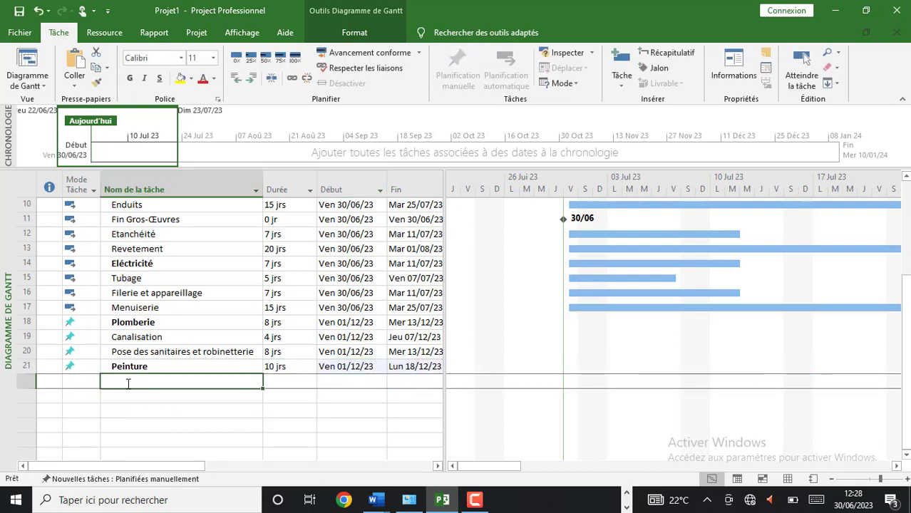
{"action": "left_click", "coordinate": [121, 388]}
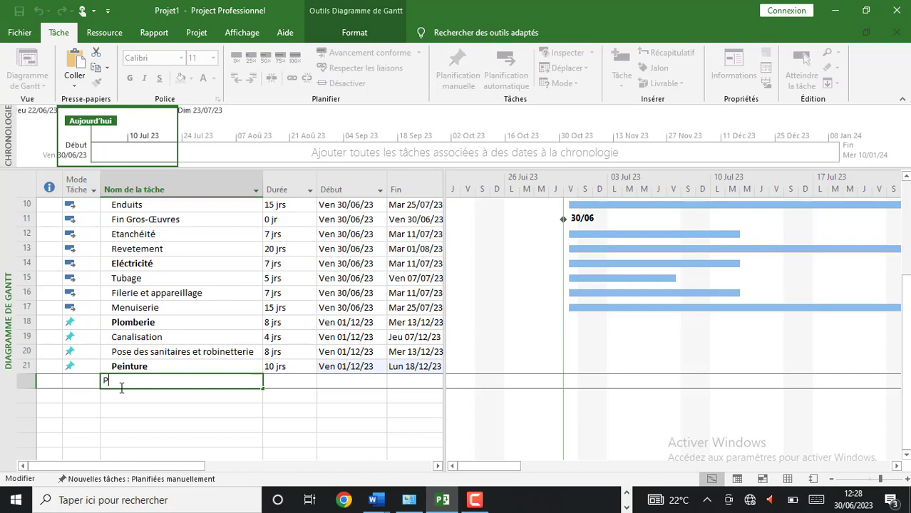
{"action": "type", "text": "Pein"}
{"action": "type", "text": "ture"}
{"action": "type", "text": " es"}
{"action": "type", "text": "terne"}
Step: Set the duration of the Peinture externe task to 8 days
{"action": "left_click", "coordinate": [294, 383]}
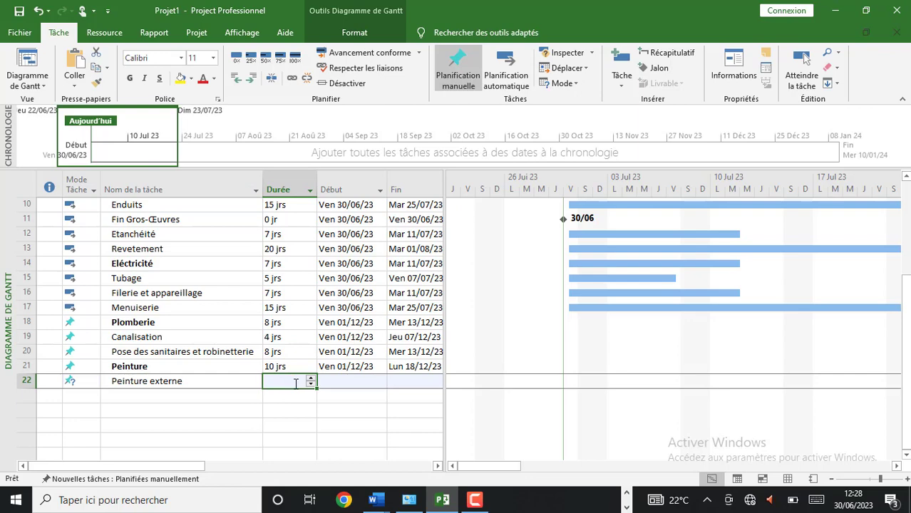
{"action": "type", "text": "8"}
{"action": "key", "text": "Return"}
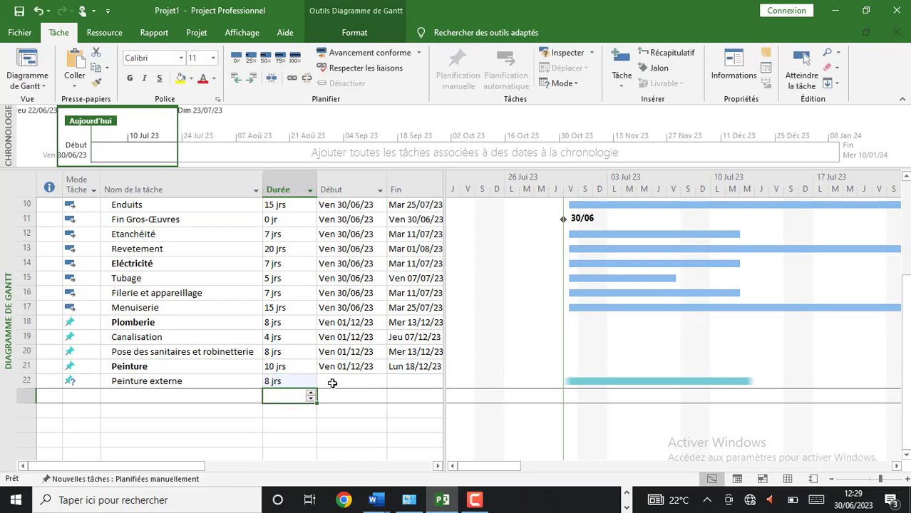
Step: Set the start date of the Peinture externe task to 01/12/23
{"action": "left_click", "coordinate": [335, 382]}
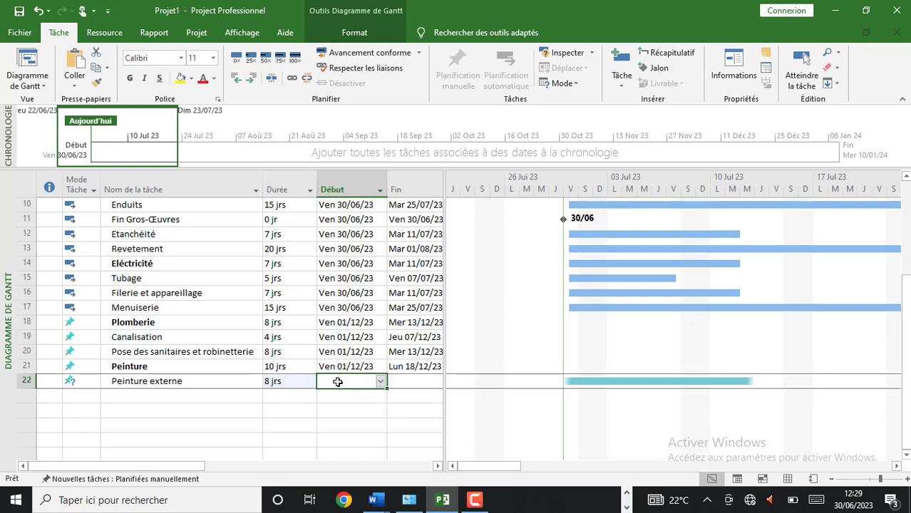
{"action": "left_click", "coordinate": [382, 382]}
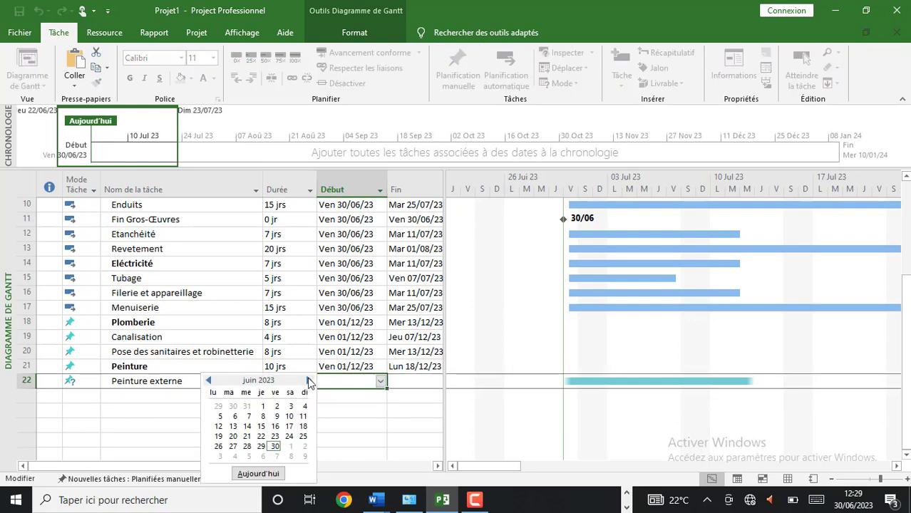
{"action": "left_click", "coordinate": [307, 381]}
{"action": "left_click", "coordinate": [307, 381]}
{"action": "left_click", "coordinate": [307, 381]}
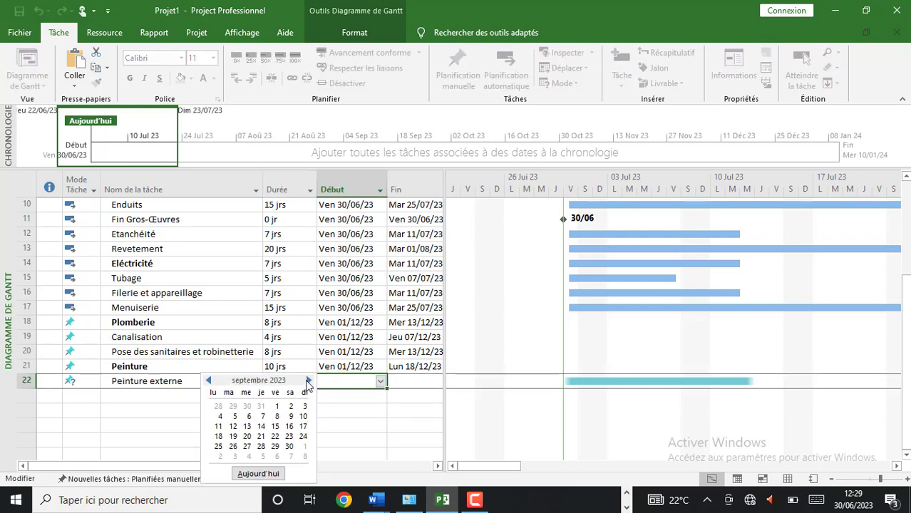
{"action": "left_click", "coordinate": [307, 382]}
{"action": "left_click", "coordinate": [308, 382]}
{"action": "left_click", "coordinate": [307, 381]}
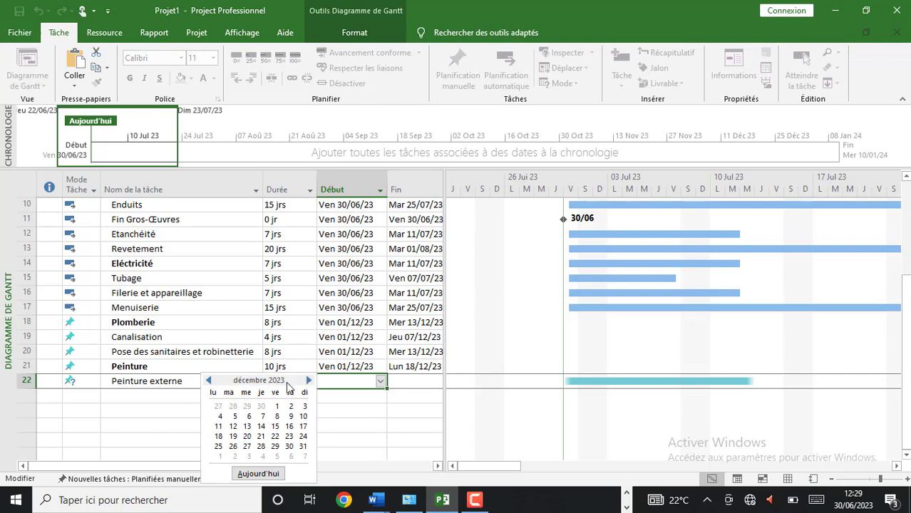
{"action": "left_click", "coordinate": [275, 407]}
{"action": "left_click", "coordinate": [318, 415]}
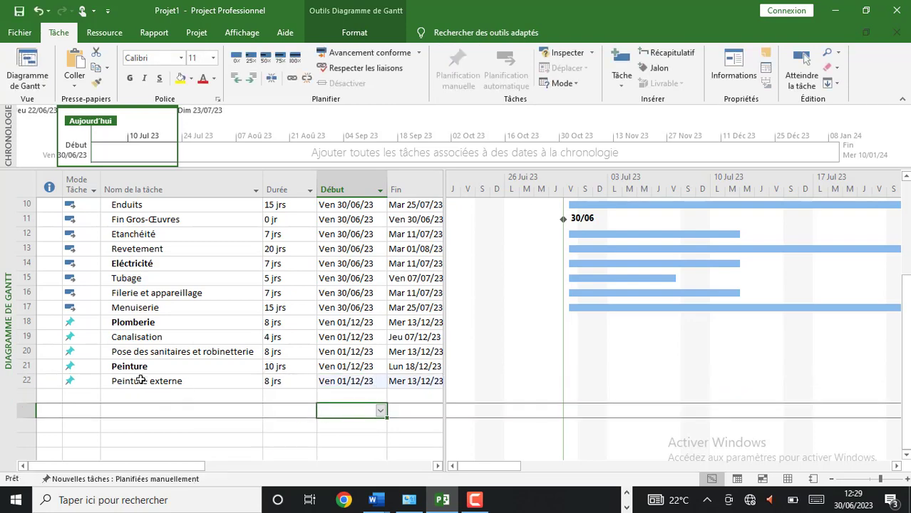
Step: Make the Peinture and Plomberie rows bold from the task name through the finish date
{"action": "left_click", "coordinate": [223, 368]}
{"action": "left_click_drag", "start_coordinate": [223, 368], "coordinate": [435, 367]}
{"action": "left_click", "coordinate": [131, 80]}
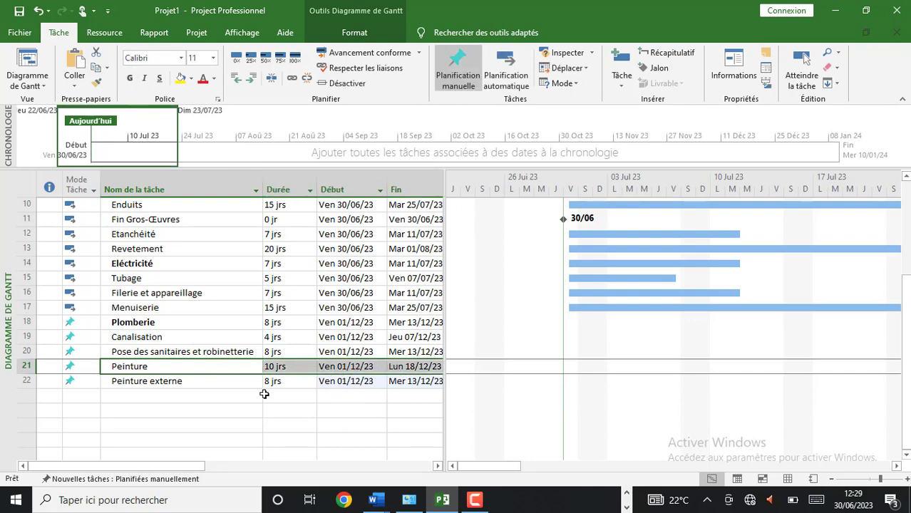
{"action": "left_click", "coordinate": [131, 84]}
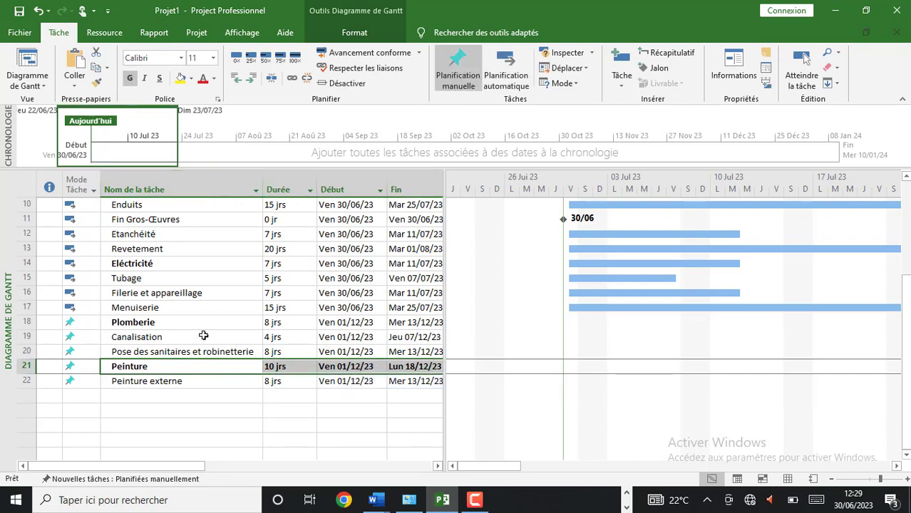
{"action": "left_click_drag", "start_coordinate": [152, 322], "coordinate": [394, 323]}
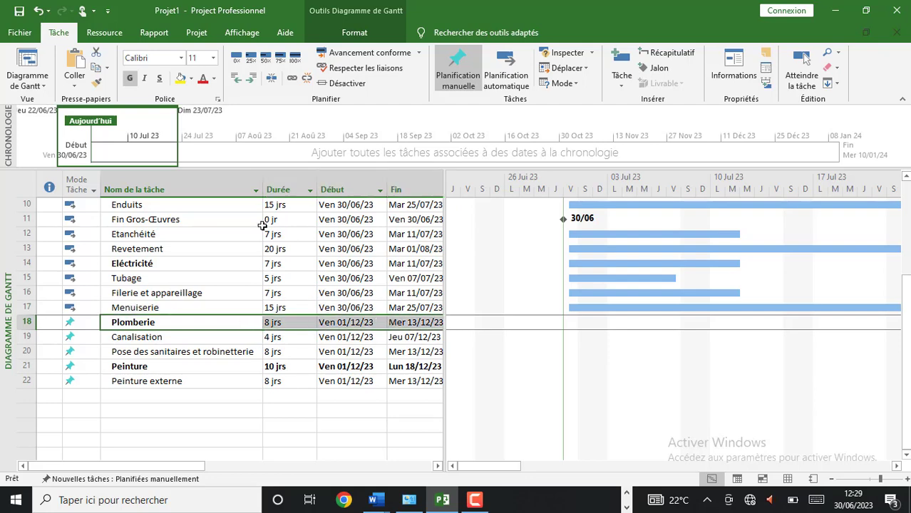
{"action": "left_click", "coordinate": [130, 80]}
{"action": "scroll", "coordinate": [136, 321], "scroll_direction": "up", "scroll_amount": 2}
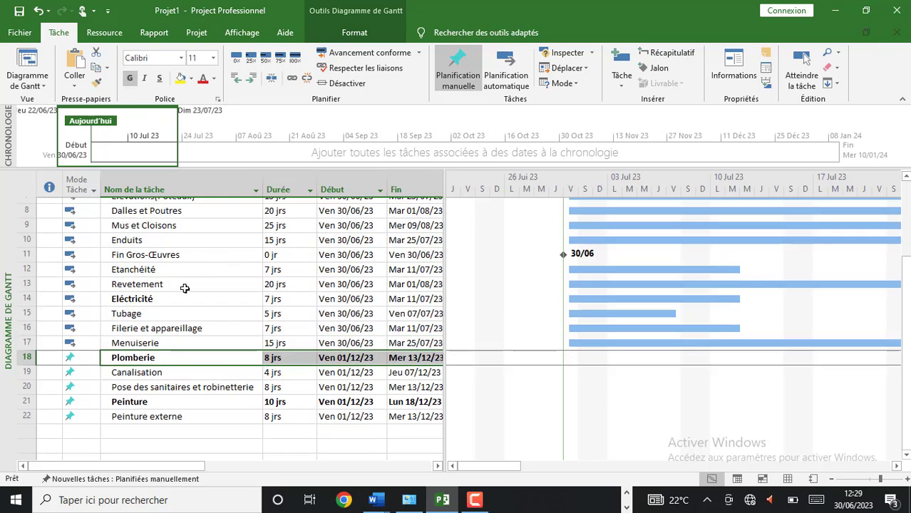
{"action": "left_click", "coordinate": [292, 351]}
{"action": "key", "text": "alt+shift+Right"}
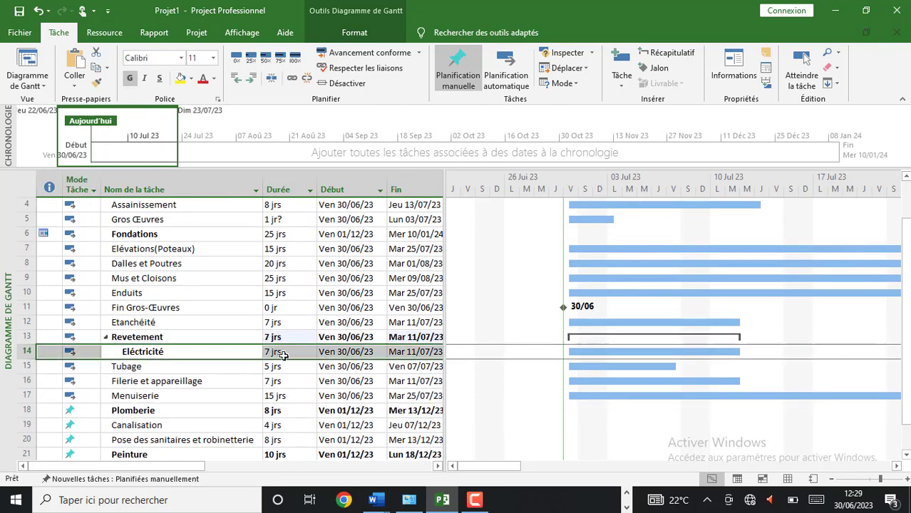
{"action": "key", "text": "ctrl+z"}
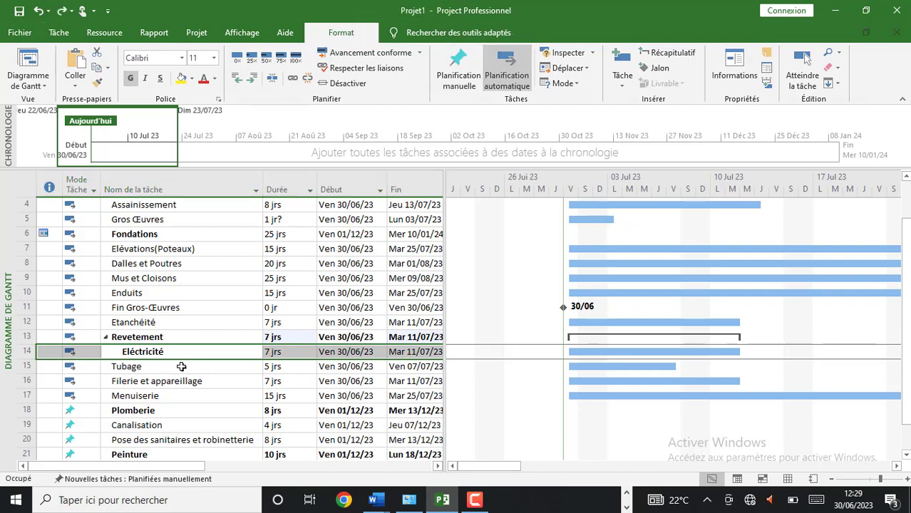
Step: Make the Eléctricité row bold from the task name through the finish date
{"action": "left_click", "coordinate": [185, 395]}
{"action": "left_click", "coordinate": [150, 353]}
{"action": "left_click_drag", "start_coordinate": [282, 354], "coordinate": [392, 351]}
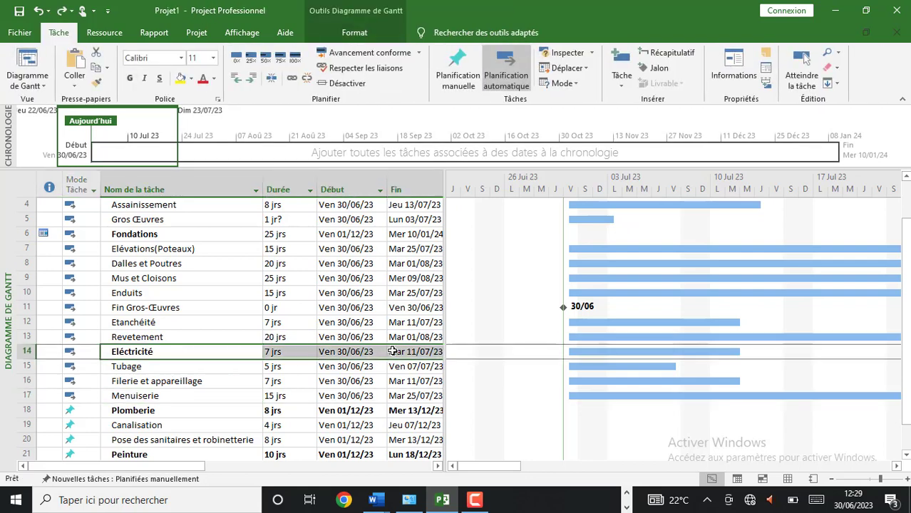
{"action": "left_click", "coordinate": [131, 79]}
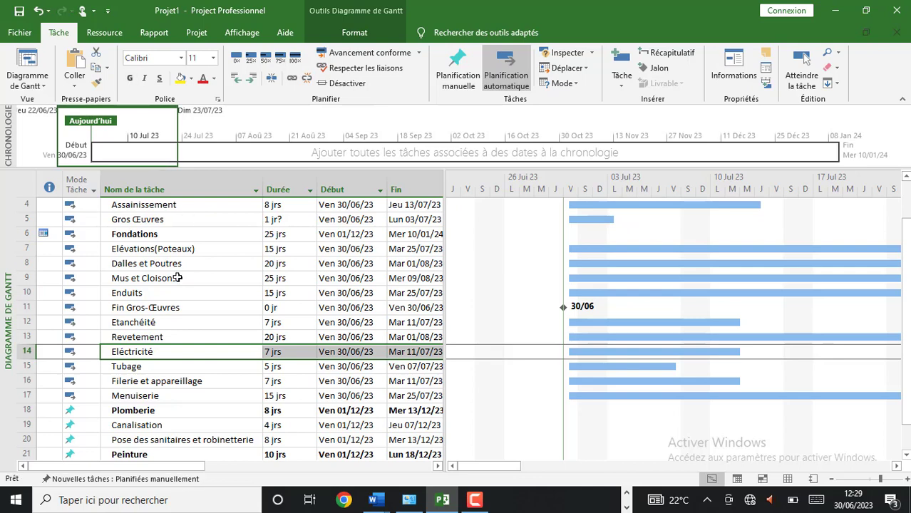
{"action": "left_click", "coordinate": [129, 82]}
Step: Make the Fondations row bold from the task name through the finish date
{"action": "left_click", "coordinate": [136, 277]}
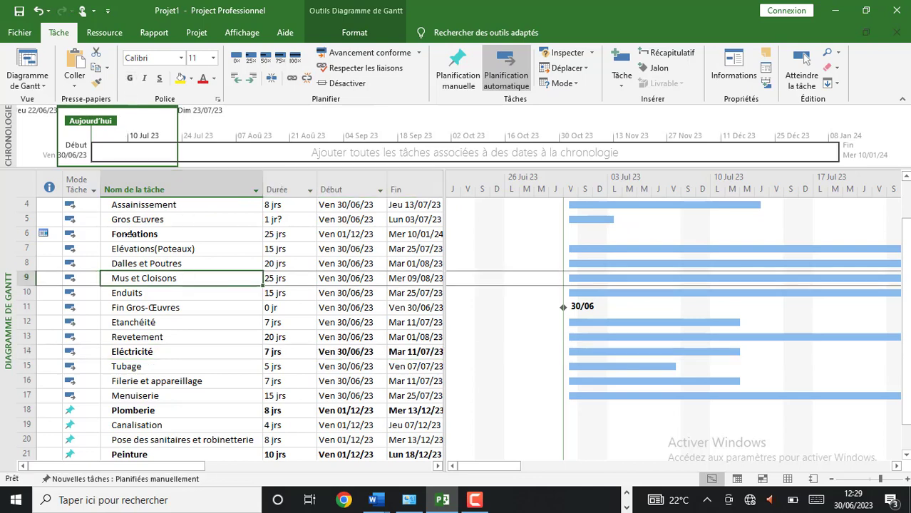
{"action": "left_click", "coordinate": [131, 234]}
{"action": "left_click", "coordinate": [134, 246]}
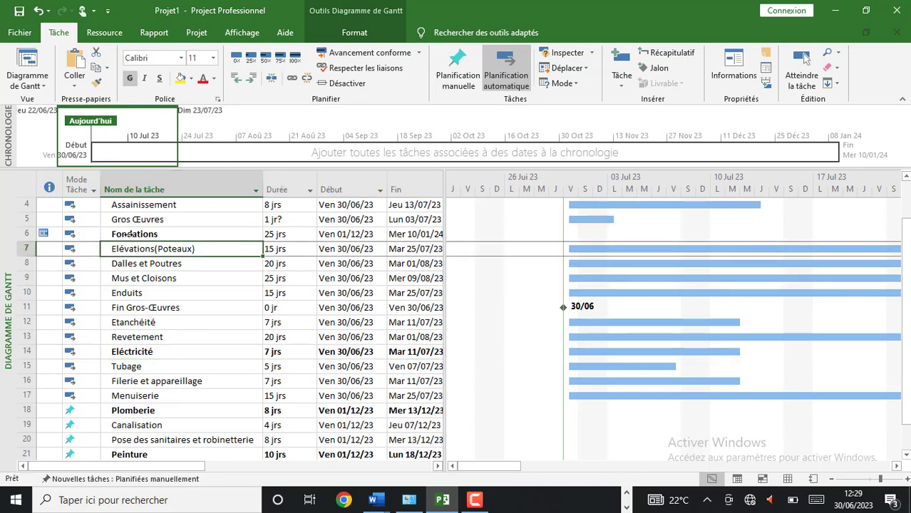
{"action": "left_click_drag", "start_coordinate": [108, 235], "coordinate": [413, 235]}
{"action": "left_click", "coordinate": [130, 79]}
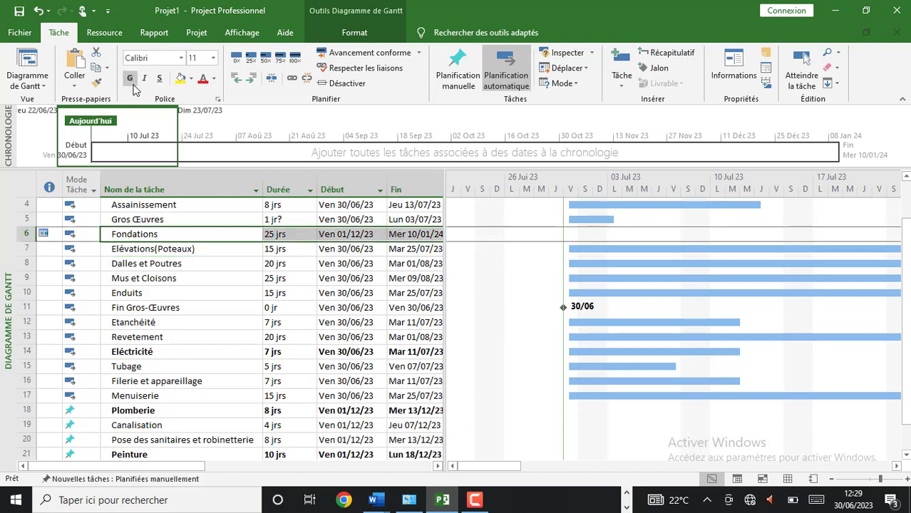
Step: Make the Reunition Hébdomadaire row bold from the task name through the finish date
{"action": "scroll", "coordinate": [174, 354], "scroll_direction": "up", "scroll_amount": 1}
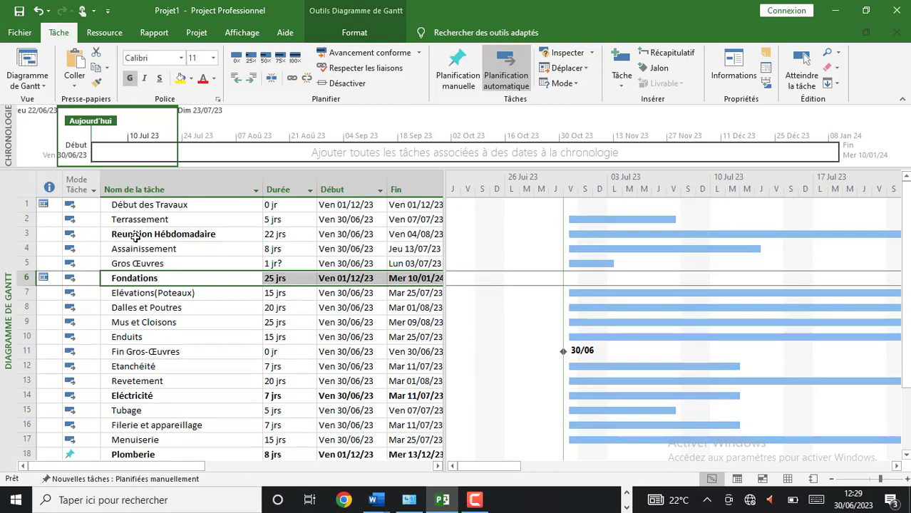
{"action": "left_click_drag", "start_coordinate": [134, 235], "coordinate": [417, 235]}
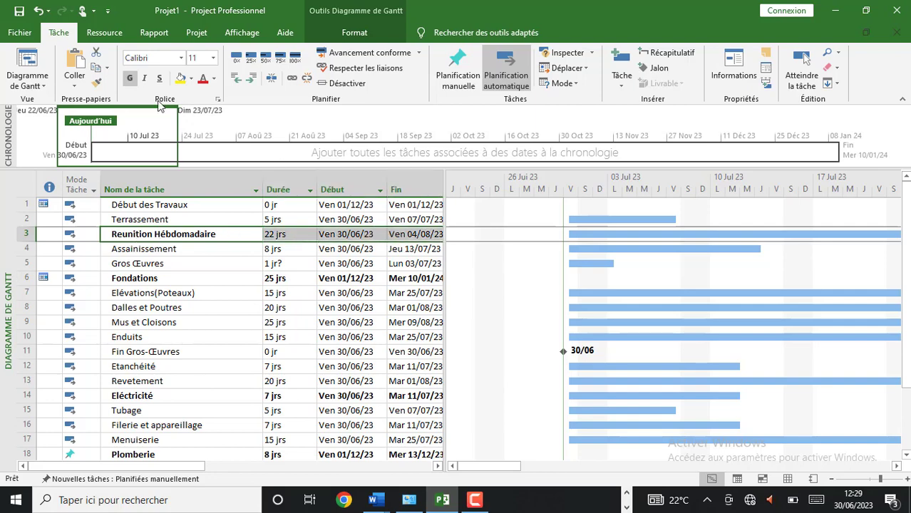
{"action": "left_click", "coordinate": [129, 78]}
{"action": "left_click", "coordinate": [129, 78]}
Step: Add a task named Peinture internes in row 23 and select its duration
{"action": "scroll", "coordinate": [167, 282], "scroll_direction": "down", "scroll_amount": 5}
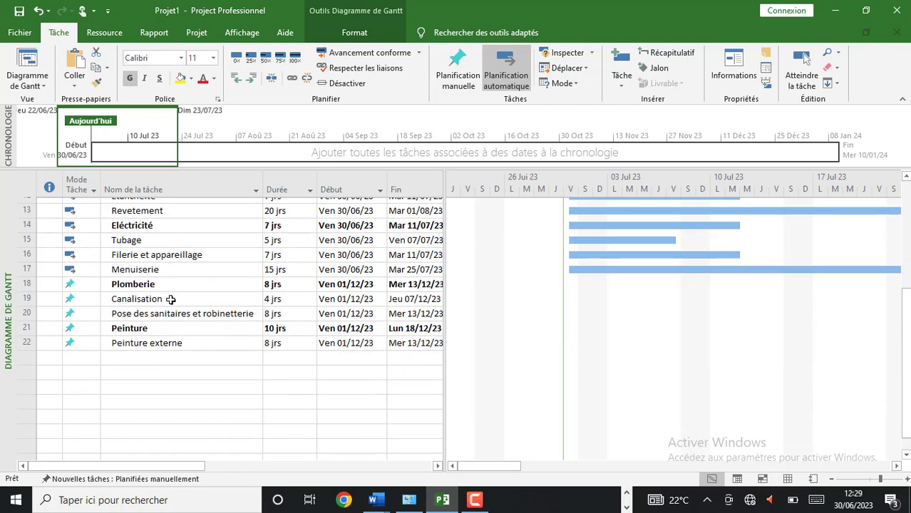
{"action": "left_click", "coordinate": [144, 306]}
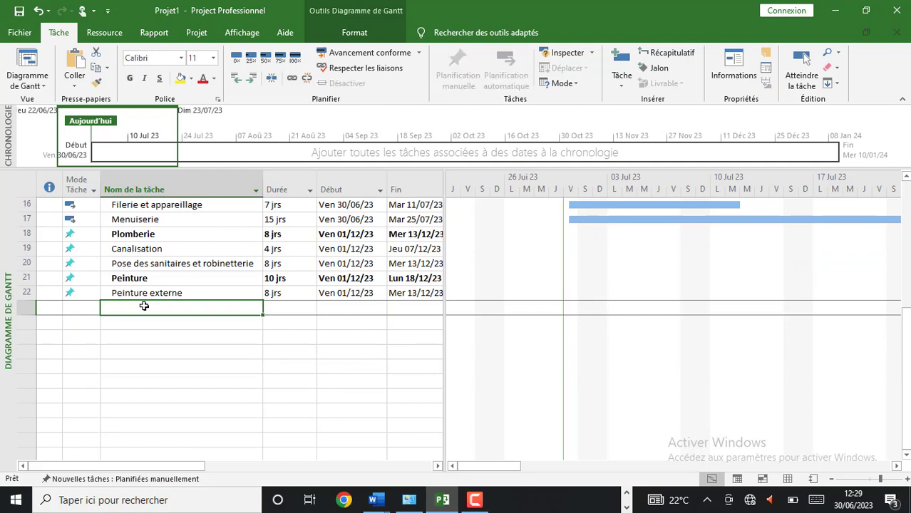
{"action": "type", "text": "P"}
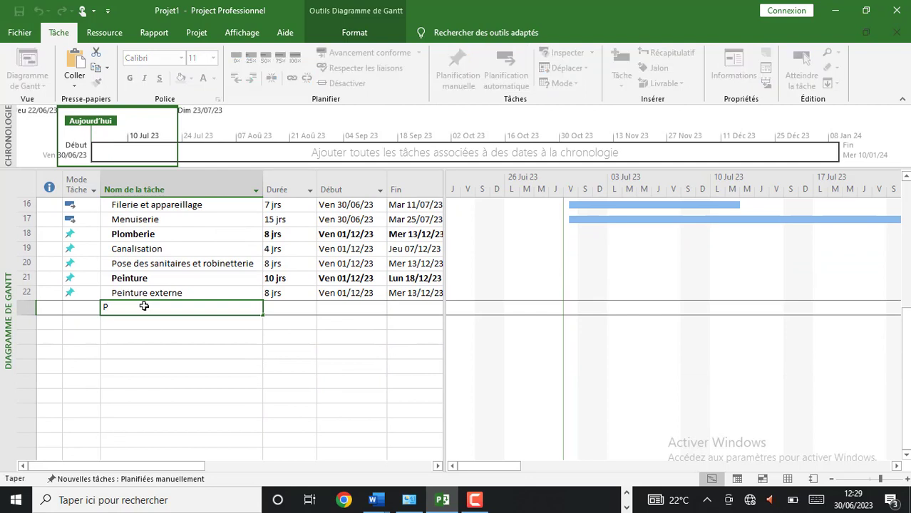
{"action": "type", "text": "einture e"}
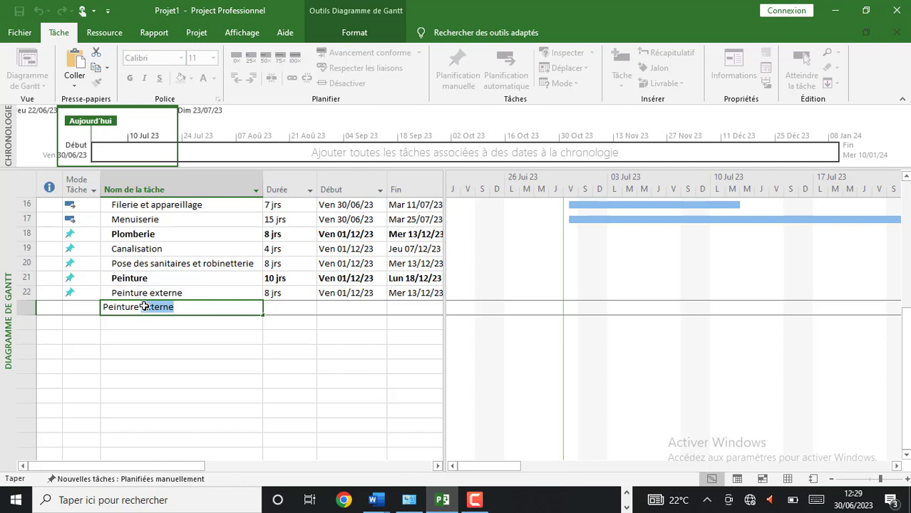
{"action": "key", "text": "BackSpace"}
{"action": "key", "text": "BackSpace"}
{"action": "type", "text": "externes"}
{"action": "key", "text": "Return"}
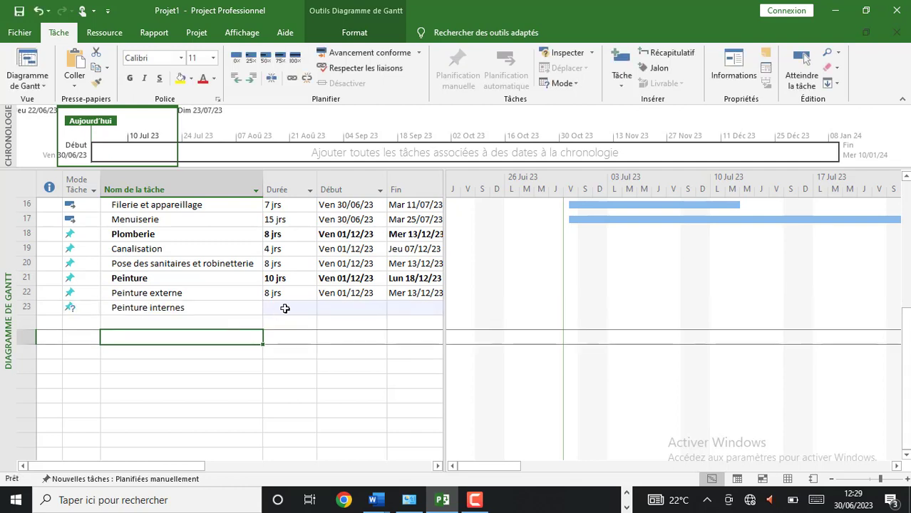
{"action": "left_click", "coordinate": [285, 307]}
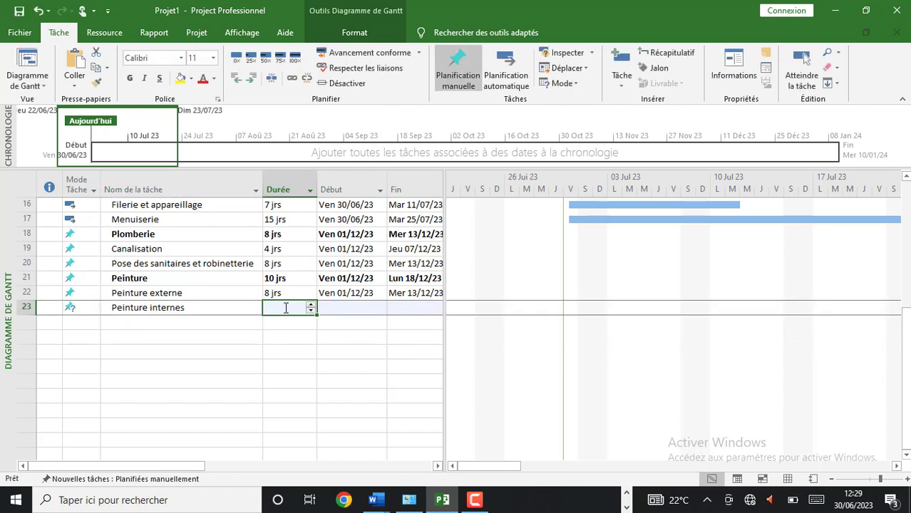
Step: Set the Peinture internes task's duration to 10 days and its start date to 01/12/23
{"action": "type", "text": "10"}
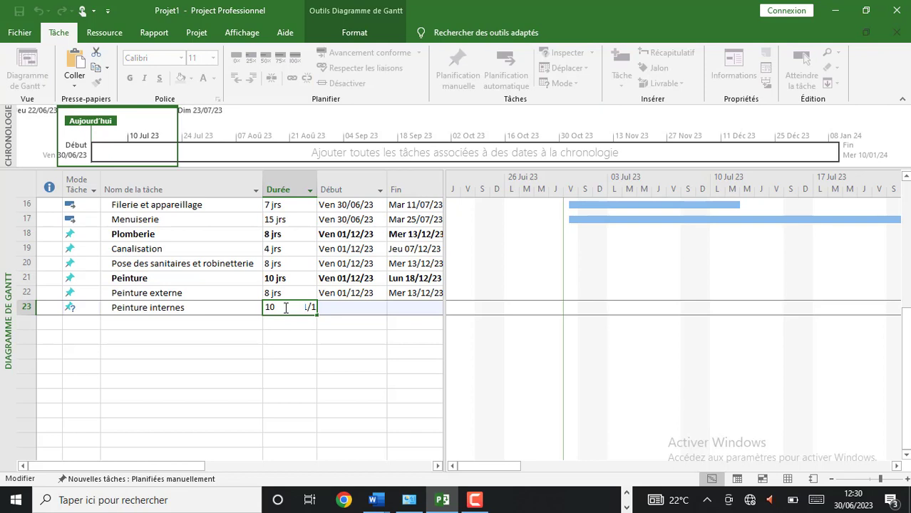
{"action": "left_click", "coordinate": [356, 307]}
{"action": "left_click", "coordinate": [381, 308]}
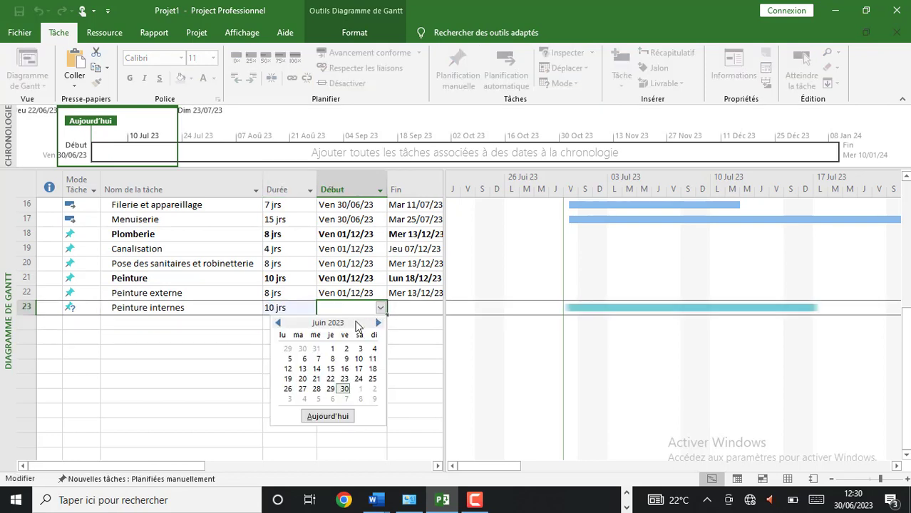
{"action": "left_click", "coordinate": [378, 322]}
{"action": "left_click", "coordinate": [378, 323]}
{"action": "left_click", "coordinate": [377, 323]}
{"action": "left_click", "coordinate": [378, 323]}
{"action": "left_click", "coordinate": [378, 323]}
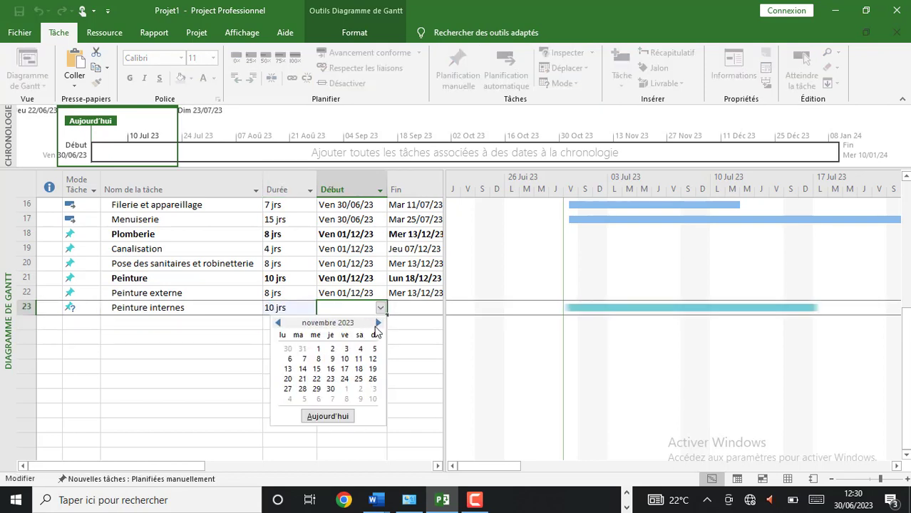
{"action": "left_click", "coordinate": [378, 323]}
{"action": "left_click", "coordinate": [360, 349]}
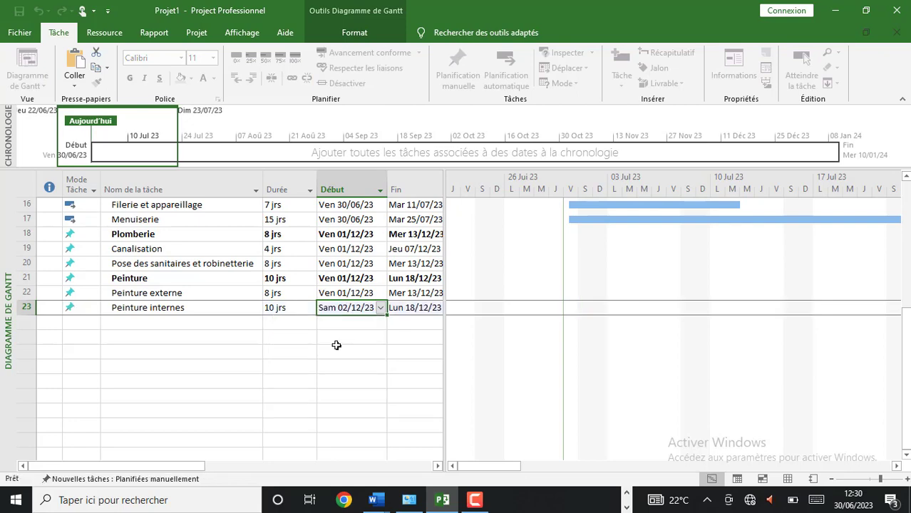
{"action": "left_click", "coordinate": [380, 307]}
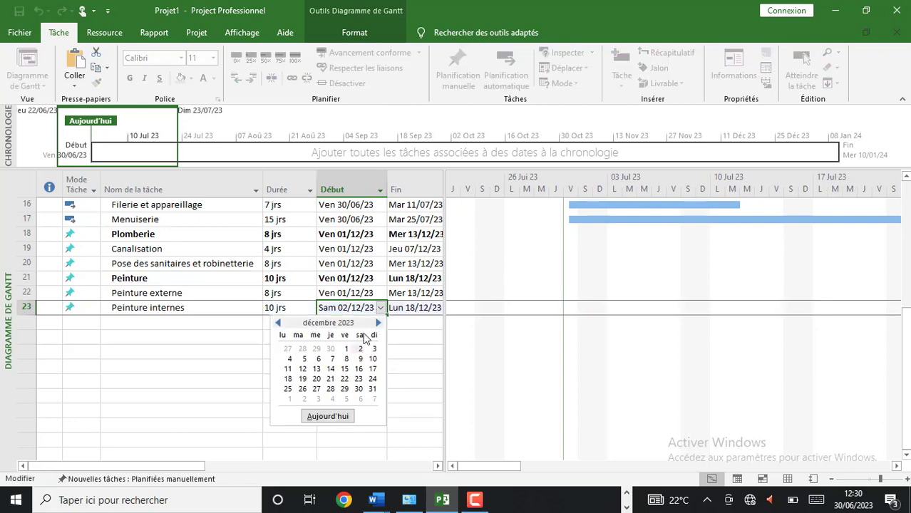
{"action": "left_click", "coordinate": [350, 348]}
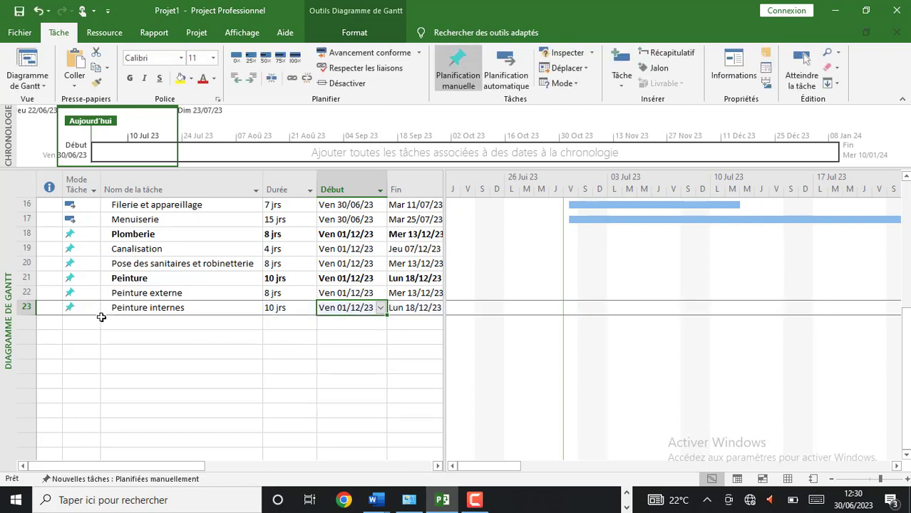
Step: Switch the Plomberie, Canalisation and Pose des sanitaires et robinetterie tasks to automatic scheduling
{"action": "left_click", "coordinate": [95, 236]}
{"action": "left_click", "coordinate": [95, 236]}
{"action": "left_click", "coordinate": [92, 253]}
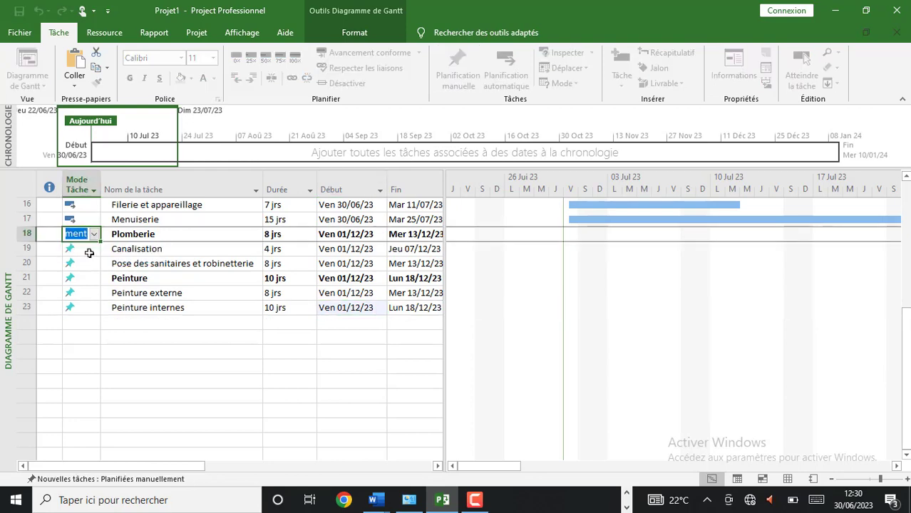
{"action": "left_click", "coordinate": [93, 249]}
{"action": "left_click", "coordinate": [93, 271]}
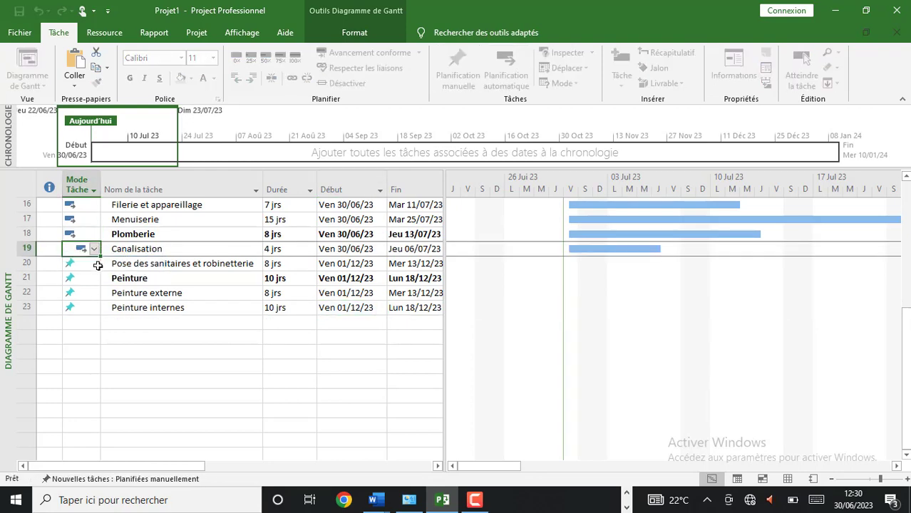
{"action": "left_click", "coordinate": [94, 263]}
{"action": "left_click", "coordinate": [93, 286]}
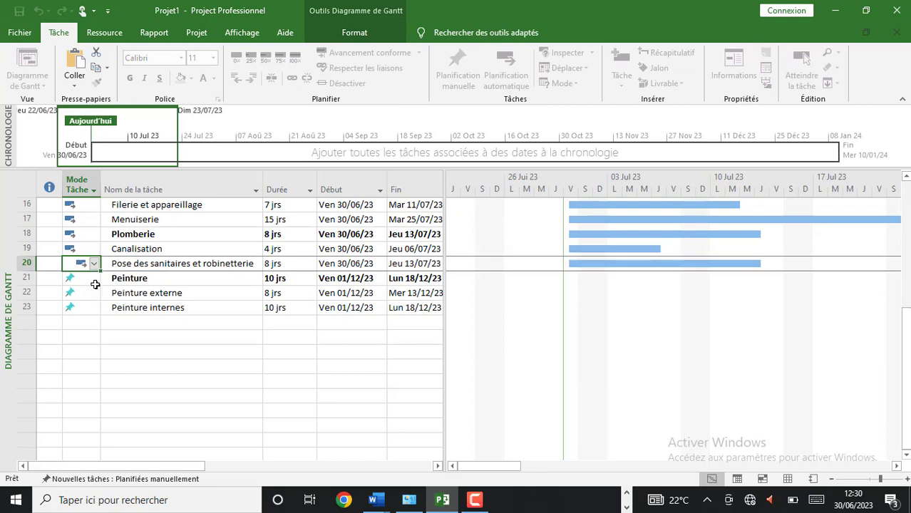
Step: Switch the Peinture, Peinture externe and Peinture internes tasks to automatic scheduling
{"action": "left_click", "coordinate": [95, 282]}
{"action": "left_click", "coordinate": [93, 278]}
{"action": "left_click", "coordinate": [89, 298]}
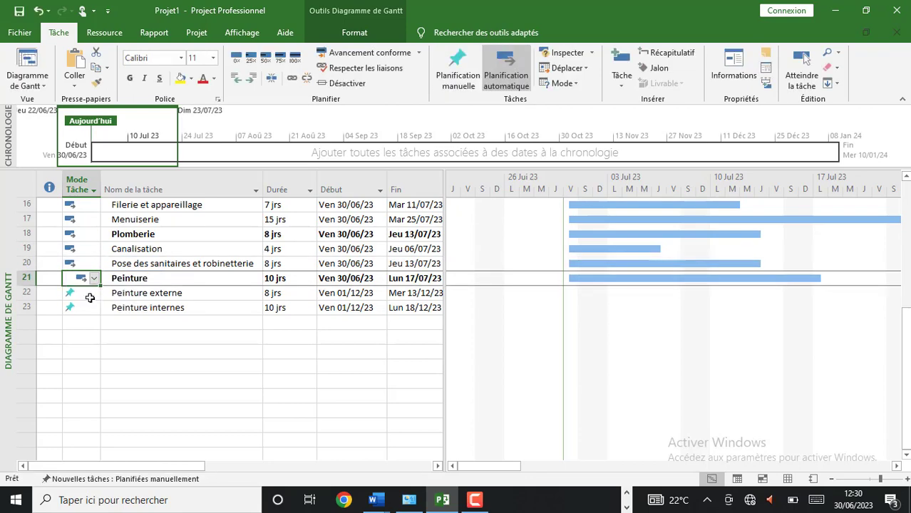
{"action": "left_click", "coordinate": [94, 293]}
{"action": "left_click", "coordinate": [93, 293]}
{"action": "left_click", "coordinate": [86, 316]}
{"action": "left_click", "coordinate": [93, 307]}
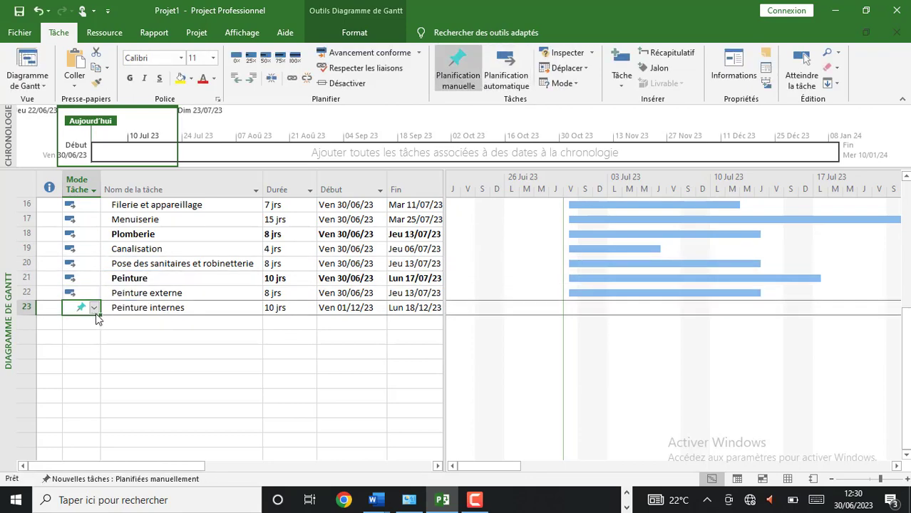
{"action": "left_click", "coordinate": [93, 308]}
{"action": "left_click", "coordinate": [85, 327]}
Step: Add a task named Fin peinture in row 24 with a duration of 0 days
{"action": "left_click", "coordinate": [121, 322]}
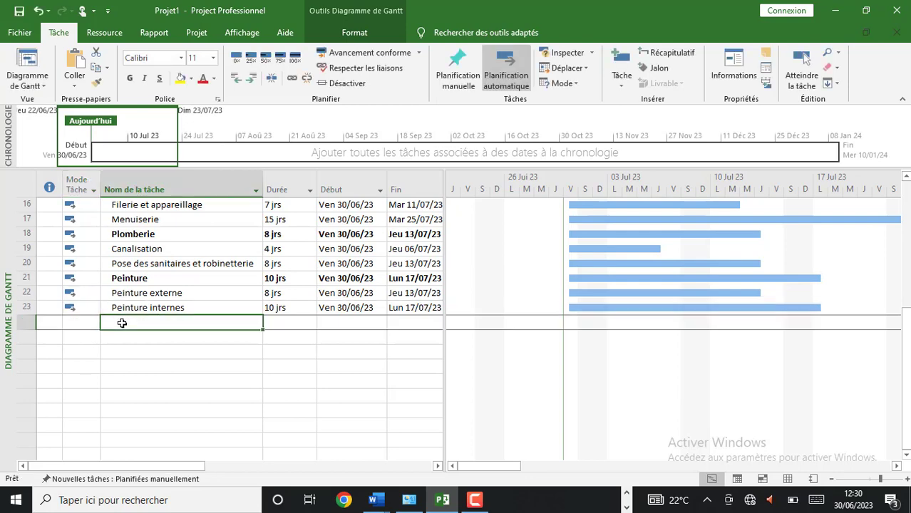
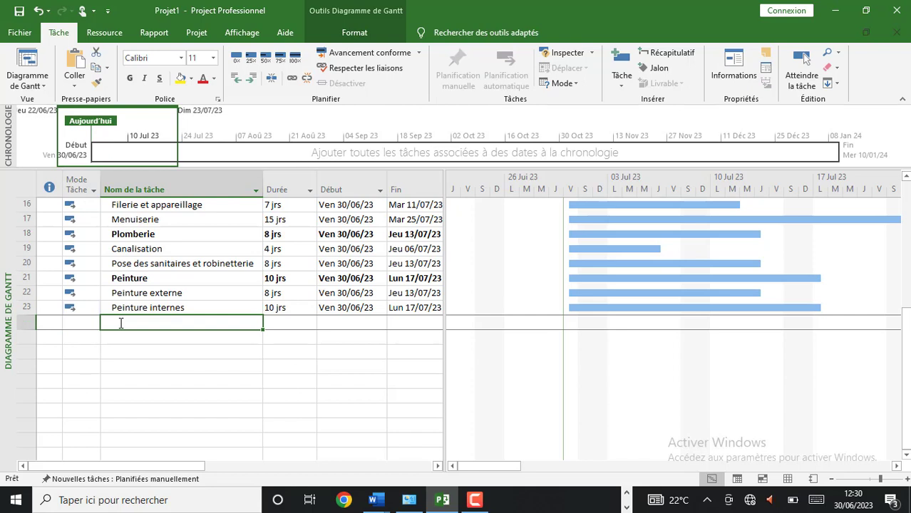
{"action": "left_click", "coordinate": [121, 323]}
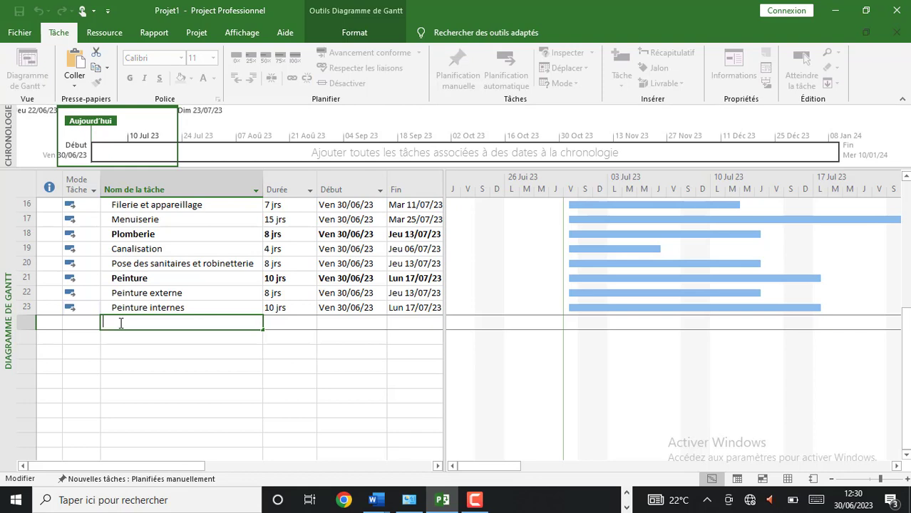
{"action": "type", "text": "Fin "}
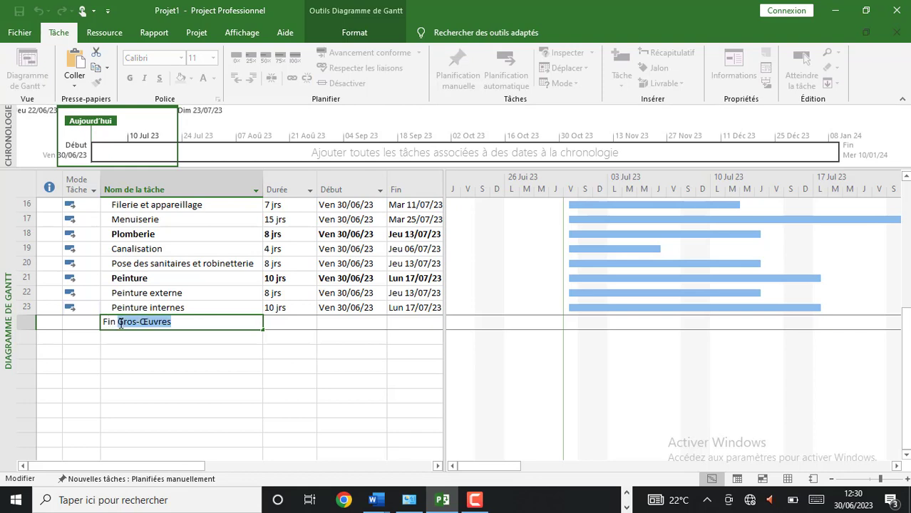
{"action": "type", "text": "peinture"}
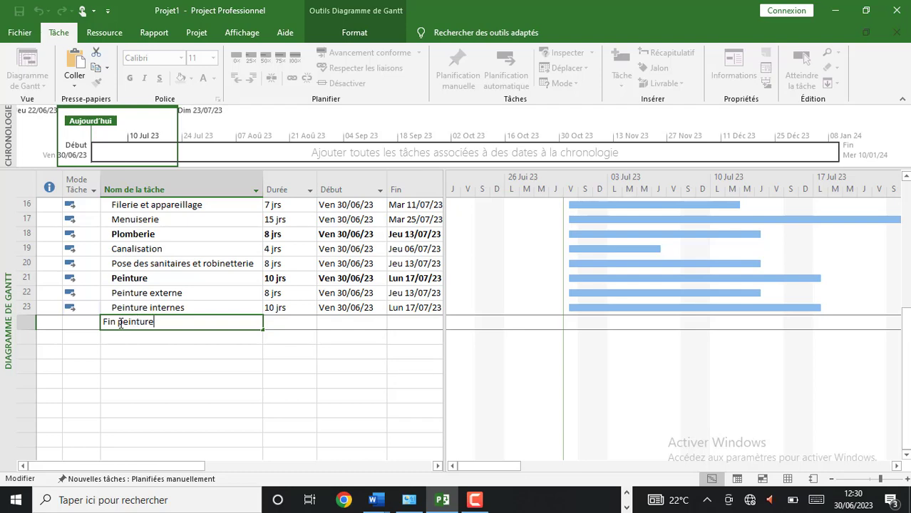
{"action": "left_click", "coordinate": [283, 323]}
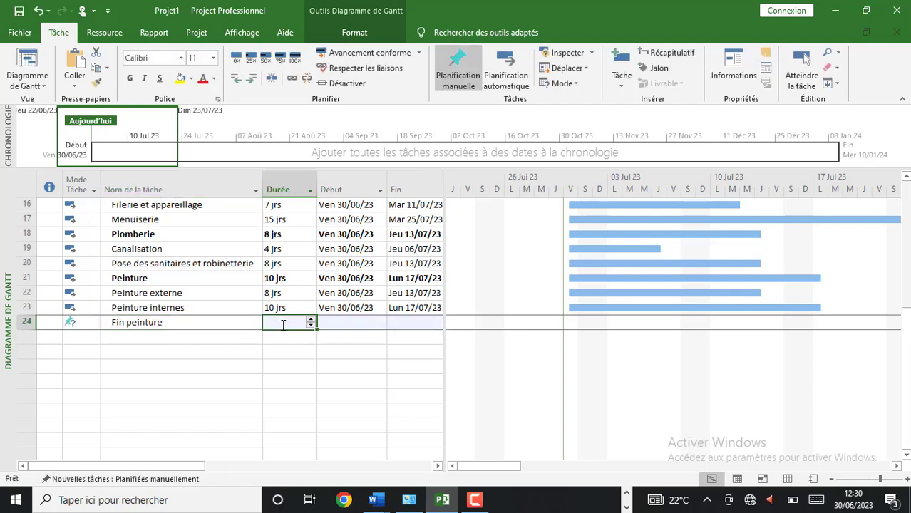
{"action": "type", "text": "0"}
Step: Set the start date of the Fin peinture task to 01/12/23
{"action": "left_click", "coordinate": [370, 324]}
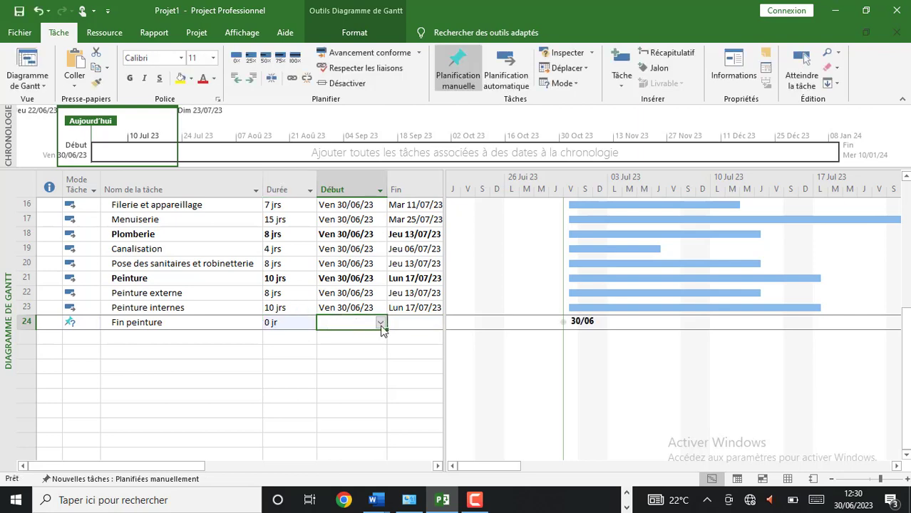
{"action": "left_click", "coordinate": [381, 323]}
{"action": "left_click", "coordinate": [377, 338]}
{"action": "left_click", "coordinate": [377, 338]}
{"action": "left_click", "coordinate": [377, 338]}
{"action": "left_click", "coordinate": [377, 338]}
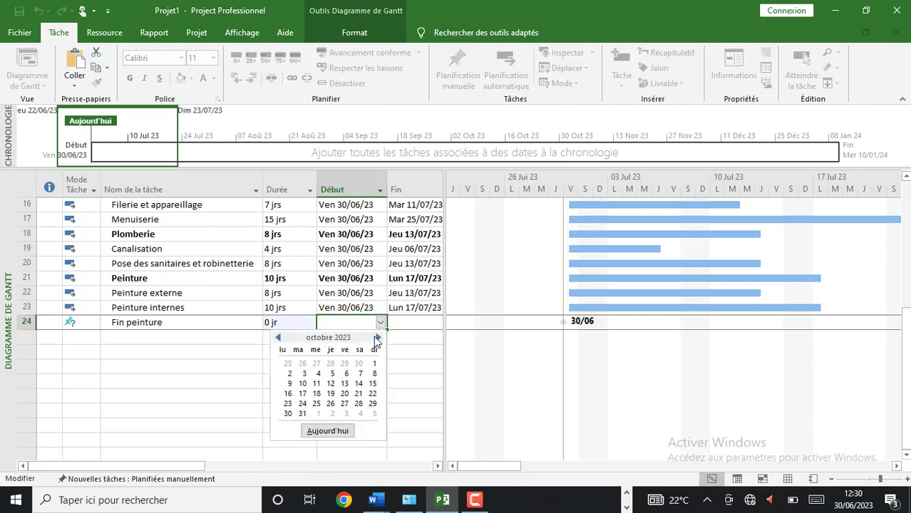
{"action": "left_click", "coordinate": [377, 338]}
{"action": "left_click", "coordinate": [377, 338]}
{"action": "left_click", "coordinate": [343, 364]}
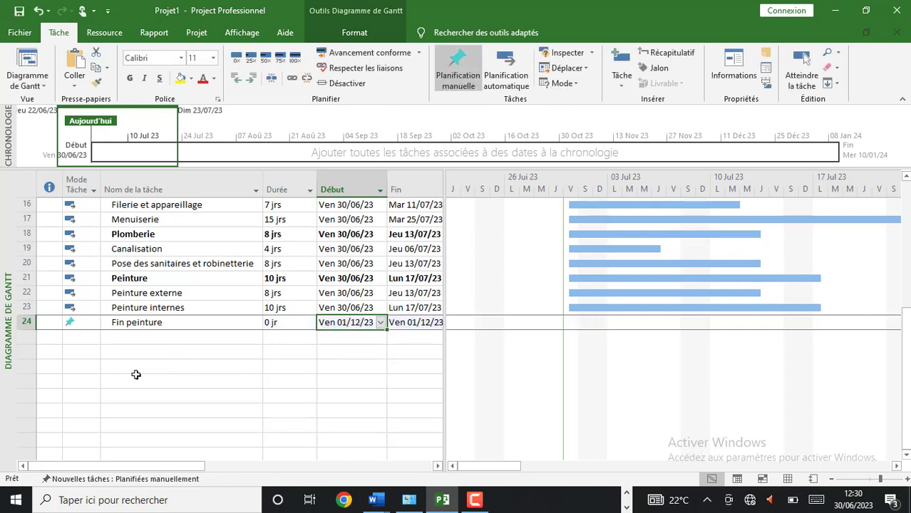
Step: Add a task named Réception in row 25 with a duration of 7 days
{"action": "left_click", "coordinate": [135, 336]}
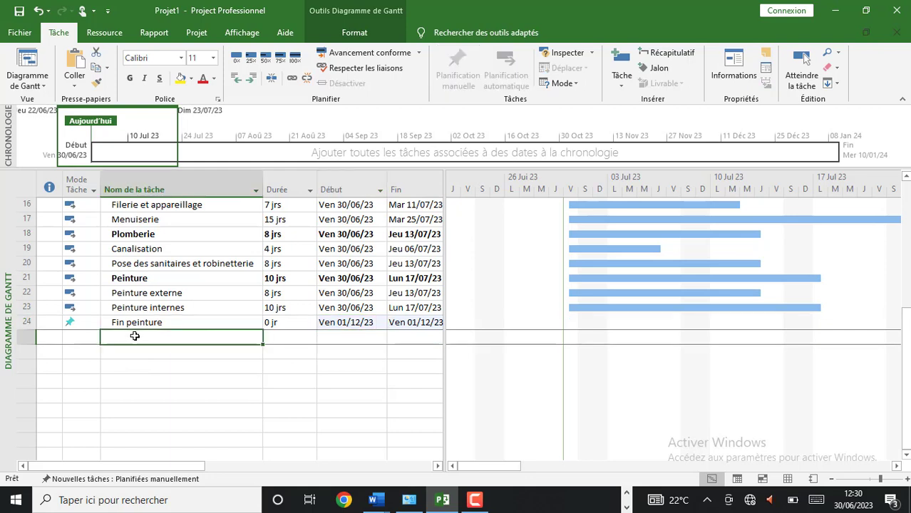
{"action": "left_click", "coordinate": [135, 335]}
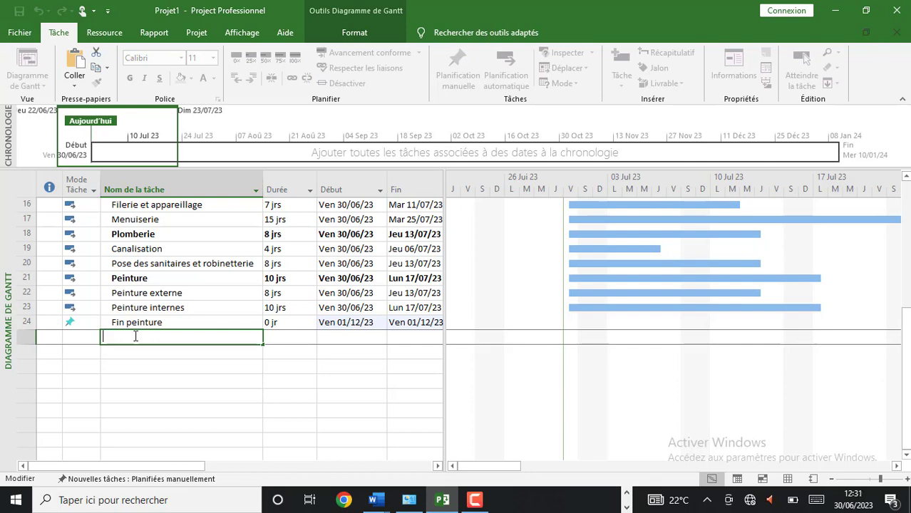
{"action": "type", "text": "Réception"}
{"action": "left_click", "coordinate": [166, 361]}
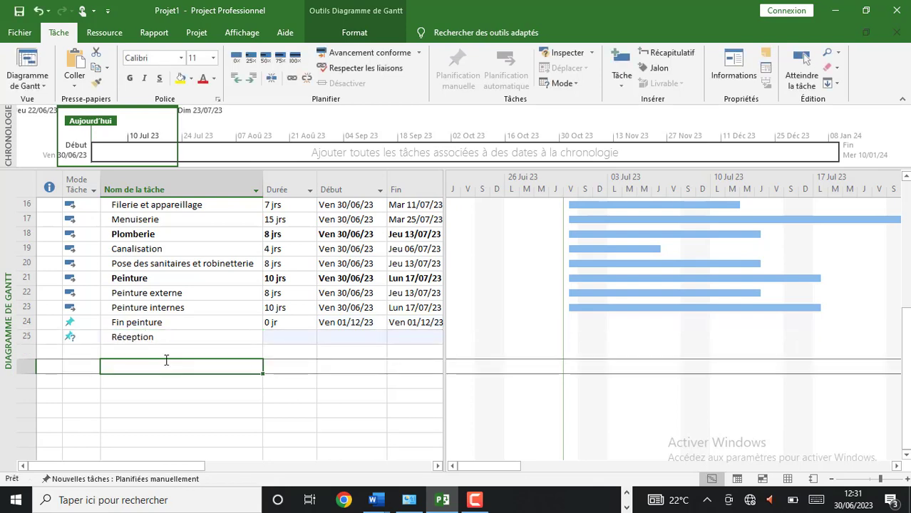
{"action": "left_click", "coordinate": [281, 337]}
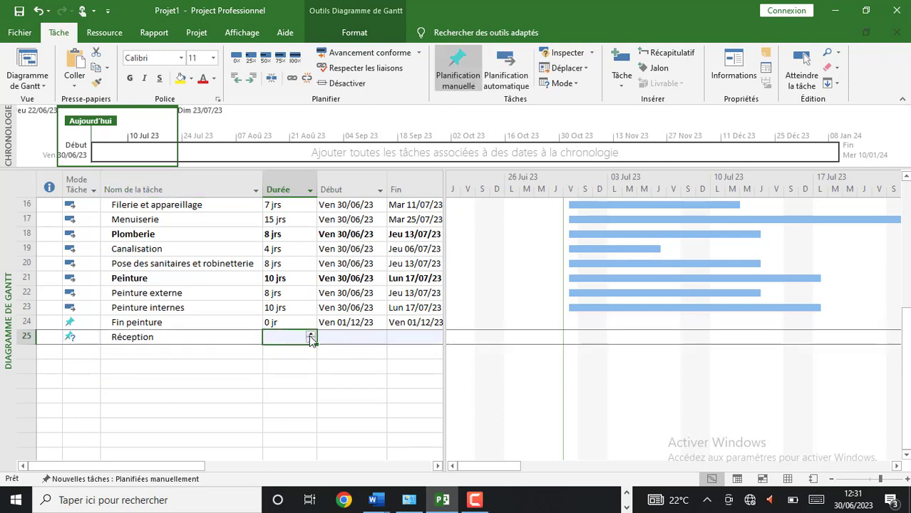
{"action": "left_click", "coordinate": [310, 335]}
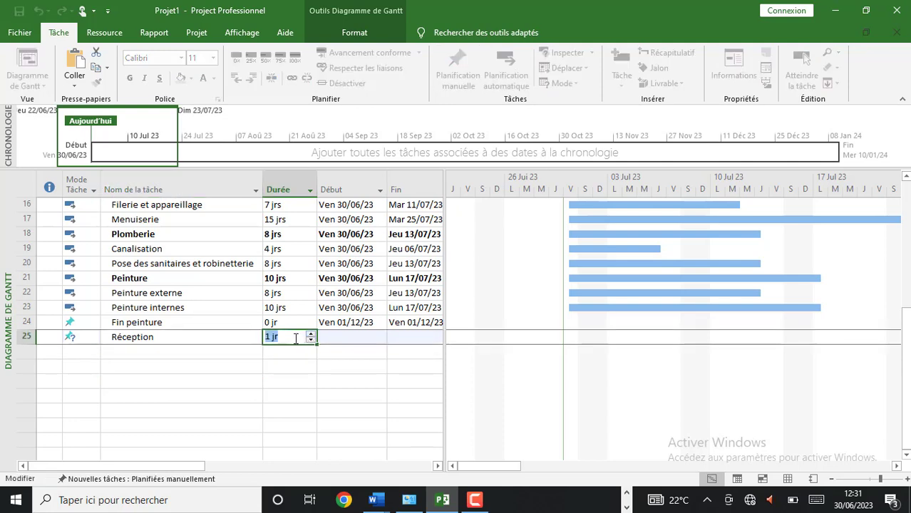
{"action": "type", "text": "7"}
{"action": "left_click", "coordinate": [333, 356]}
Step: Set the start date of the Réception task to 01/12/23
{"action": "left_click", "coordinate": [344, 339]}
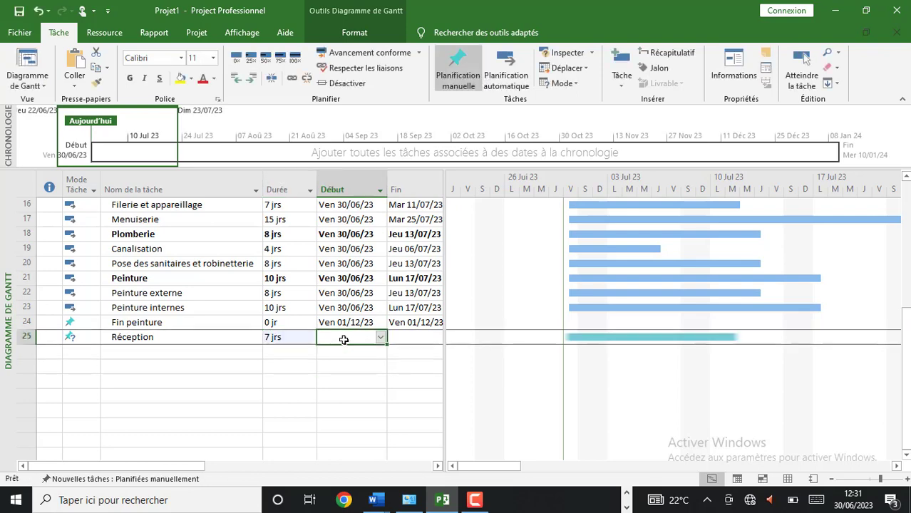
{"action": "left_click", "coordinate": [381, 338]}
{"action": "left_click", "coordinate": [376, 352]}
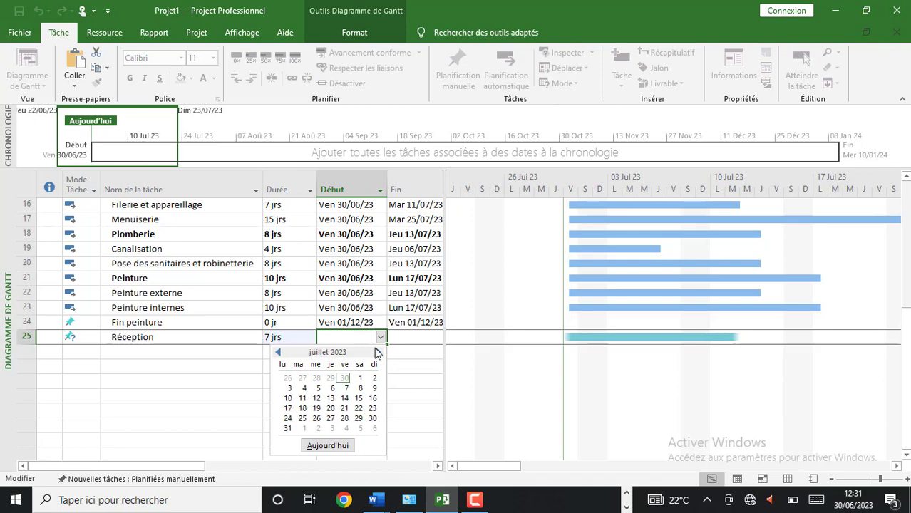
{"action": "left_click", "coordinate": [375, 352]}
{"action": "left_click", "coordinate": [375, 352]}
{"action": "left_click", "coordinate": [376, 353]}
{"action": "left_click", "coordinate": [375, 353]}
{"action": "left_click", "coordinate": [376, 353]}
{"action": "left_click", "coordinate": [377, 352]}
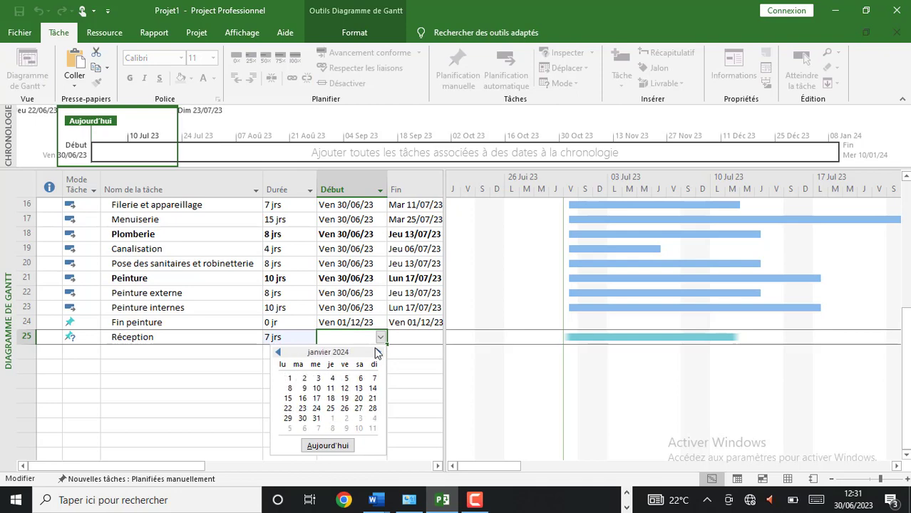
{"action": "left_click", "coordinate": [278, 352]}
{"action": "left_click", "coordinate": [347, 379]}
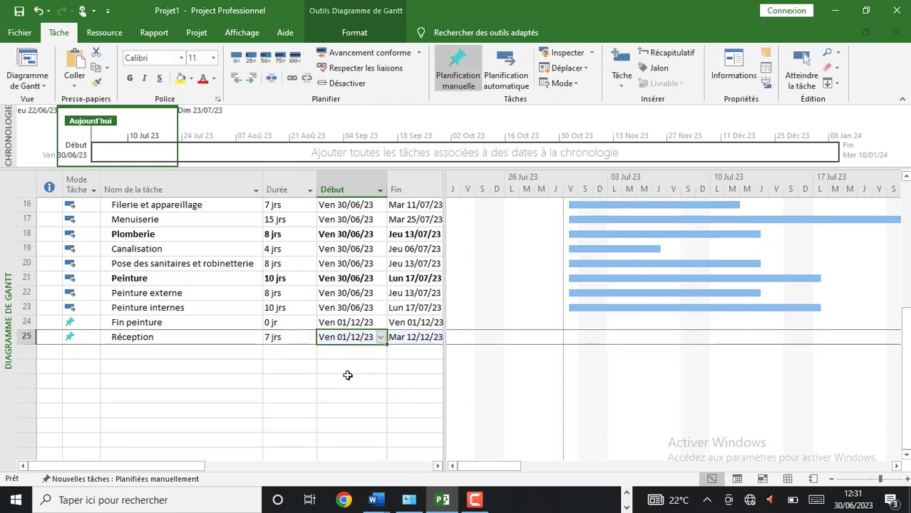
Step: Add a task named Fin travaux in row 26 with a duration of 0 days
{"action": "left_click", "coordinate": [152, 354]}
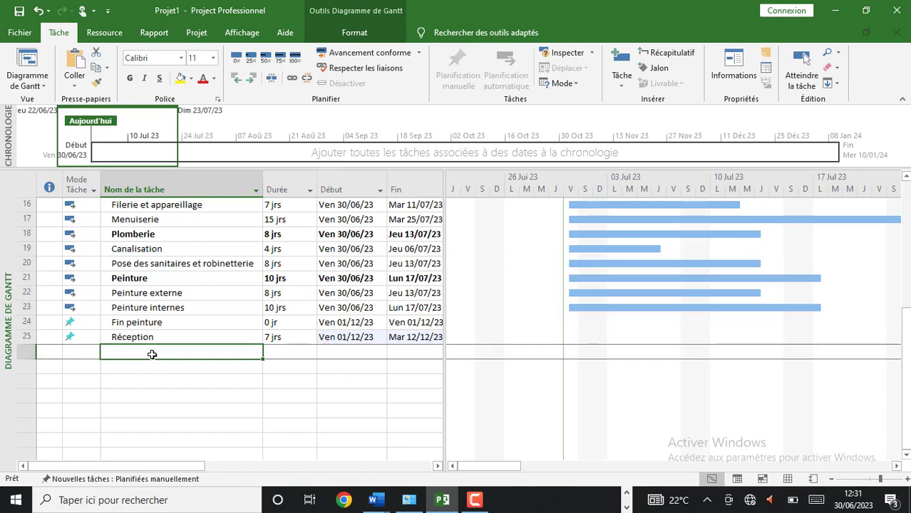
{"action": "type", "text": "F"}
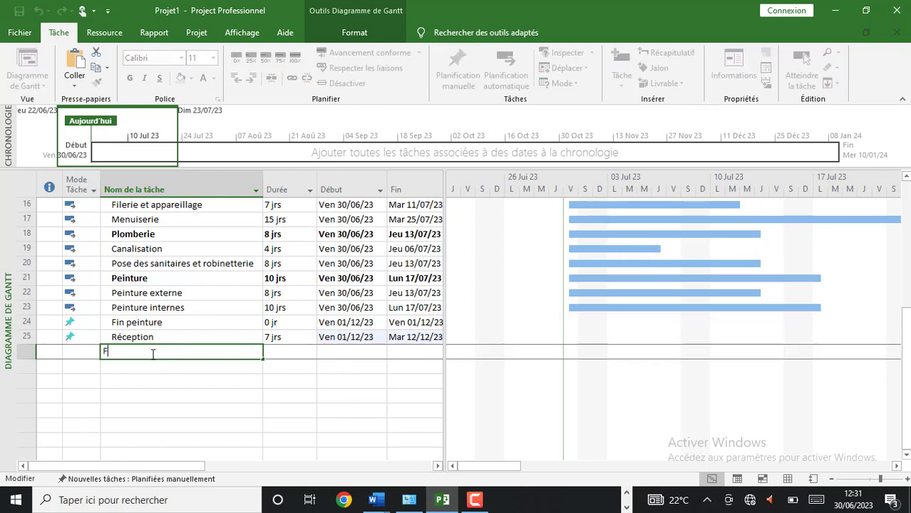
{"action": "type", "text": "in travaux"}
{"action": "left_click", "coordinate": [184, 371]}
{"action": "left_click", "coordinate": [289, 351]}
{"action": "type", "text": "0"}
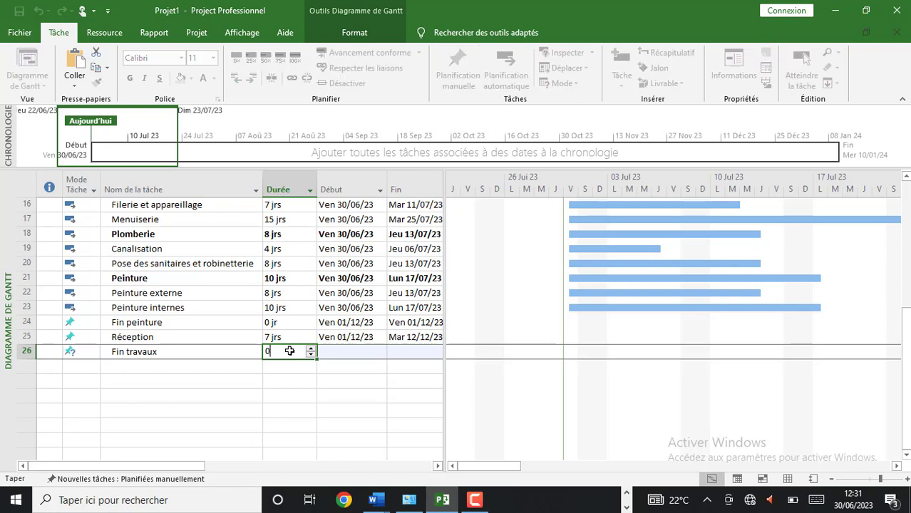
Step: Set the start date of the Fin travaux task to 01/12/23
{"action": "left_click", "coordinate": [378, 352]}
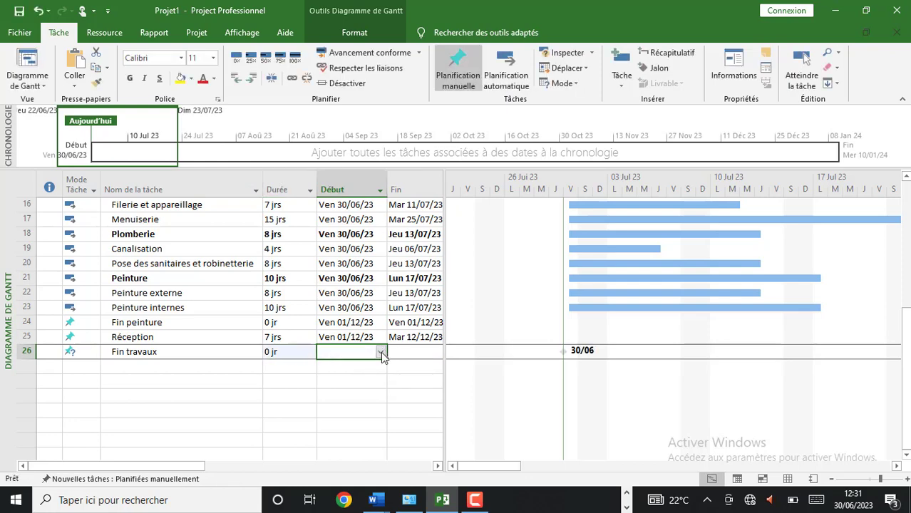
{"action": "left_click", "coordinate": [380, 351]}
{"action": "left_click", "coordinate": [378, 367]}
{"action": "left_click", "coordinate": [377, 367]}
{"action": "left_click", "coordinate": [378, 367]}
{"action": "left_click", "coordinate": [378, 367]}
{"action": "left_click", "coordinate": [378, 368]}
{"action": "left_click", "coordinate": [378, 367]}
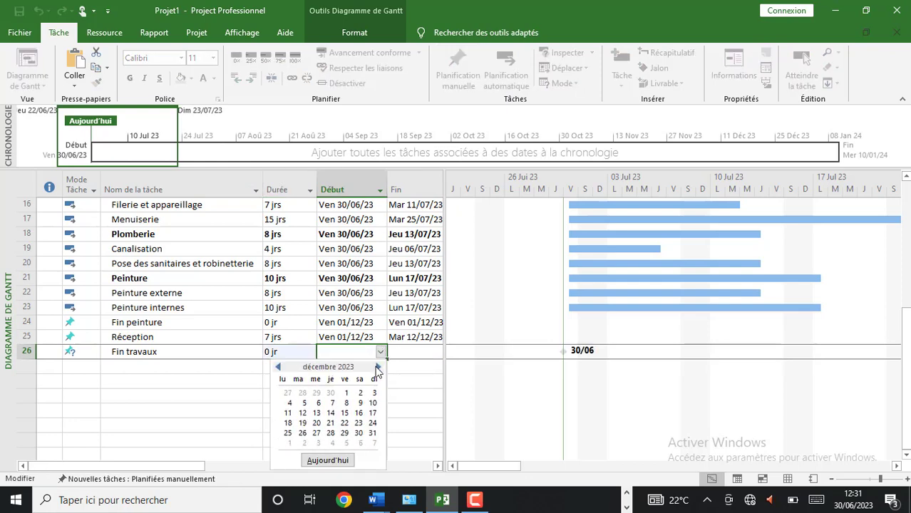
{"action": "left_click", "coordinate": [377, 367]}
{"action": "left_click", "coordinate": [278, 367]}
{"action": "left_click", "coordinate": [345, 393]}
{"action": "left_click", "coordinate": [250, 392]}
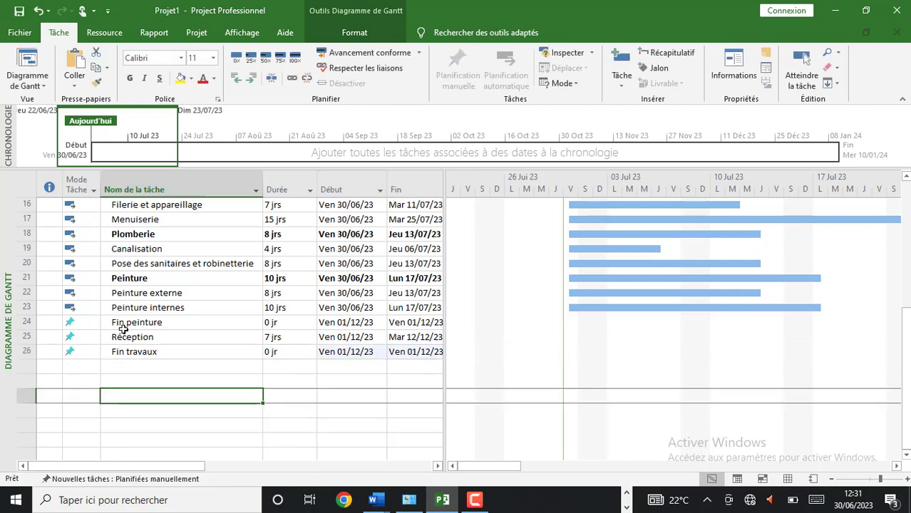
Step: Switch the Fin peinture, Réception and Fin travaux tasks in rows 24 to 26 to automatic scheduling
{"action": "left_click", "coordinate": [80, 322]}
{"action": "left_click", "coordinate": [93, 322]}
{"action": "left_click", "coordinate": [95, 345]}
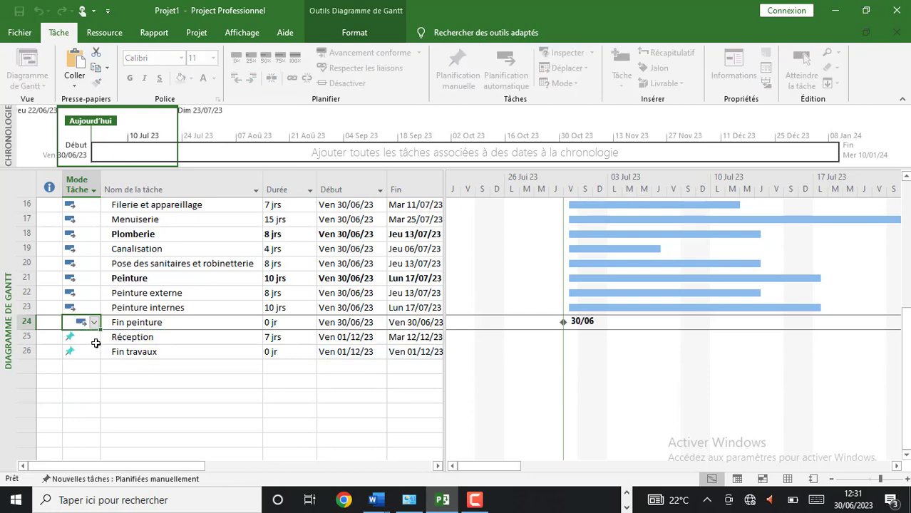
{"action": "left_click", "coordinate": [79, 336]}
{"action": "left_click", "coordinate": [94, 337]}
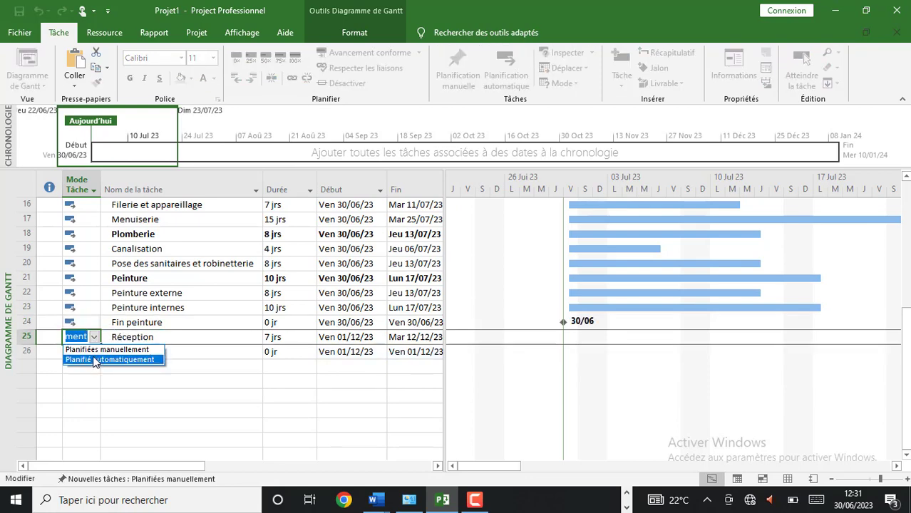
{"action": "left_click", "coordinate": [96, 360]}
{"action": "left_click", "coordinate": [95, 354]}
{"action": "left_click", "coordinate": [93, 353]}
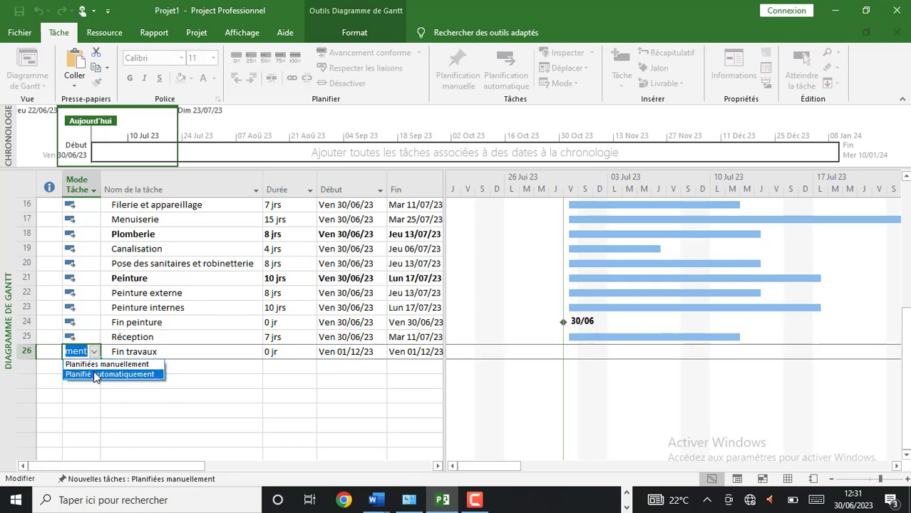
{"action": "left_click", "coordinate": [91, 375]}
Step: View the general task information of Fin travaux and close it without changes
{"action": "left_click", "coordinate": [44, 354]}
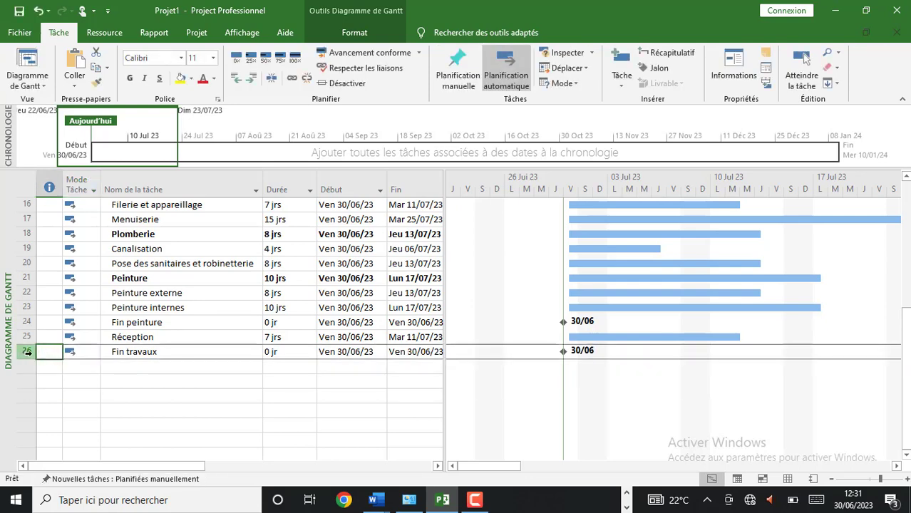
{"action": "double_click", "coordinate": [32, 353]}
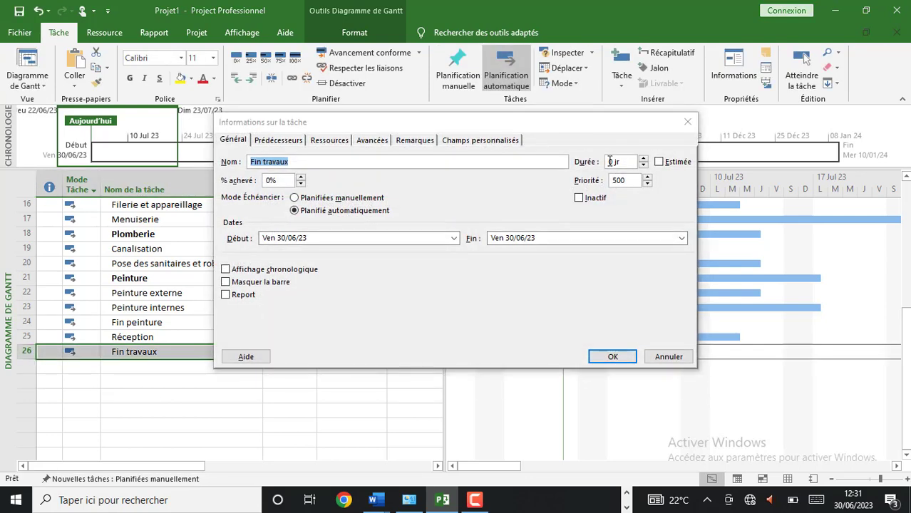
{"action": "left_click", "coordinate": [688, 122]}
Step: Review the complete task list from Début des Travaux to Fin travaux, checking durations, dates and scheduling modes
{"action": "scroll", "coordinate": [237, 368], "scroll_direction": "up", "scroll_amount": 3}
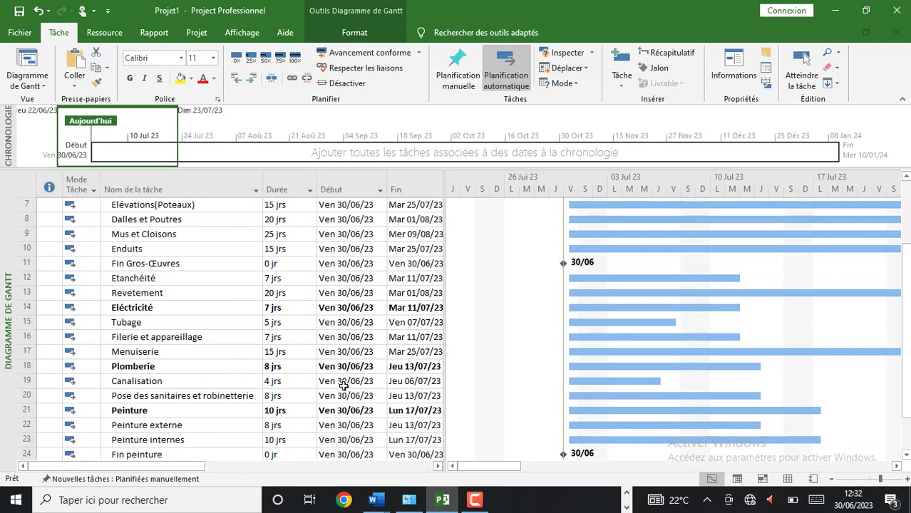
{"action": "scroll", "coordinate": [344, 385], "scroll_direction": "up", "scroll_amount": 2}
{"action": "scroll", "coordinate": [344, 385], "scroll_direction": "down", "scroll_amount": 6}
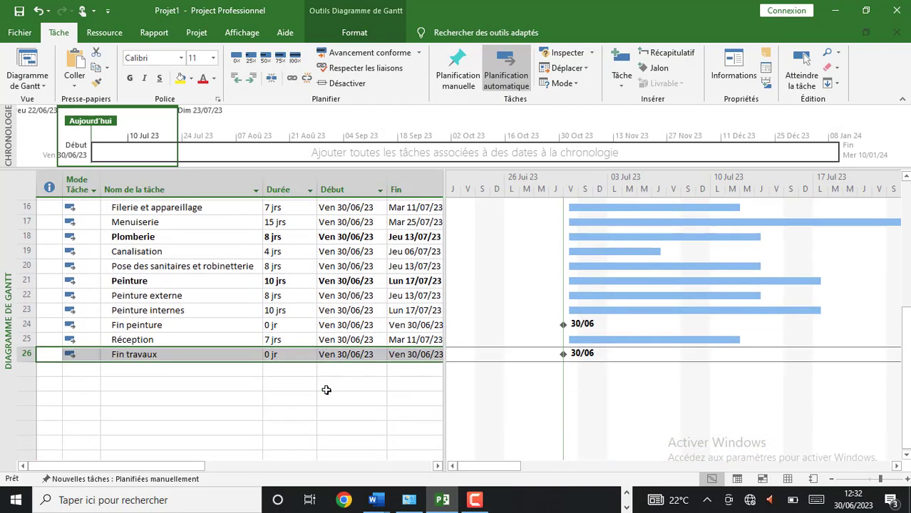
{"action": "scroll", "coordinate": [284, 383], "scroll_direction": "up", "scroll_amount": 2}
{"action": "scroll", "coordinate": [275, 383], "scroll_direction": "up", "scroll_amount": 4}
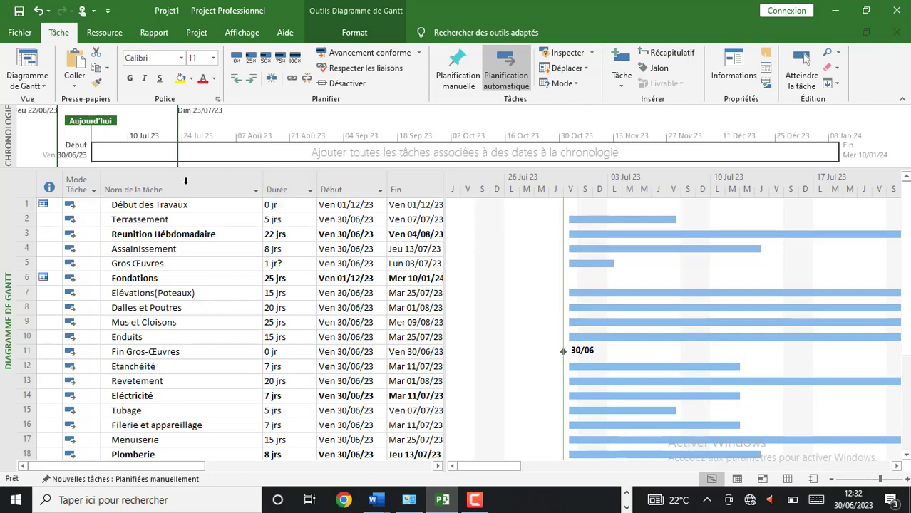
{"action": "scroll", "coordinate": [249, 337], "scroll_direction": "down", "scroll_amount": 8}
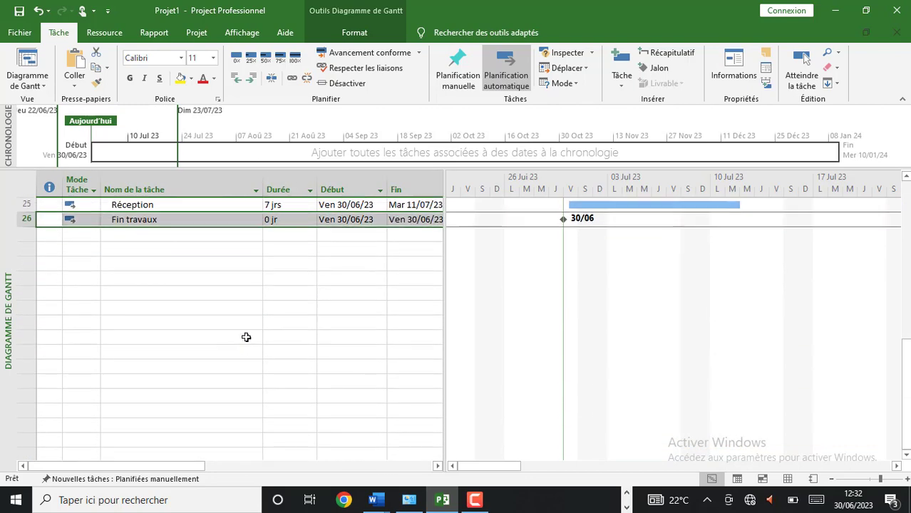
{"action": "scroll", "coordinate": [246, 337], "scroll_direction": "up", "scroll_amount": 6}
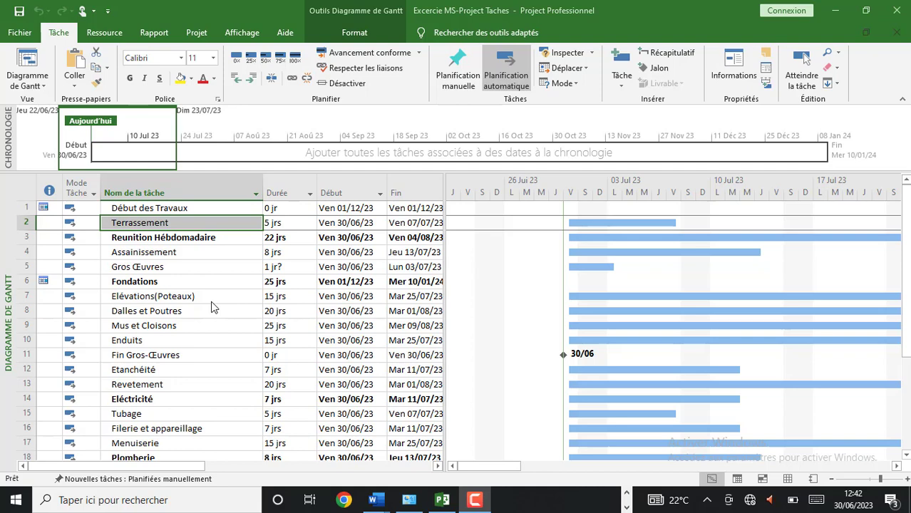
Step: Select the entire Terrassement task row
{"action": "left_click", "coordinate": [26, 223]}
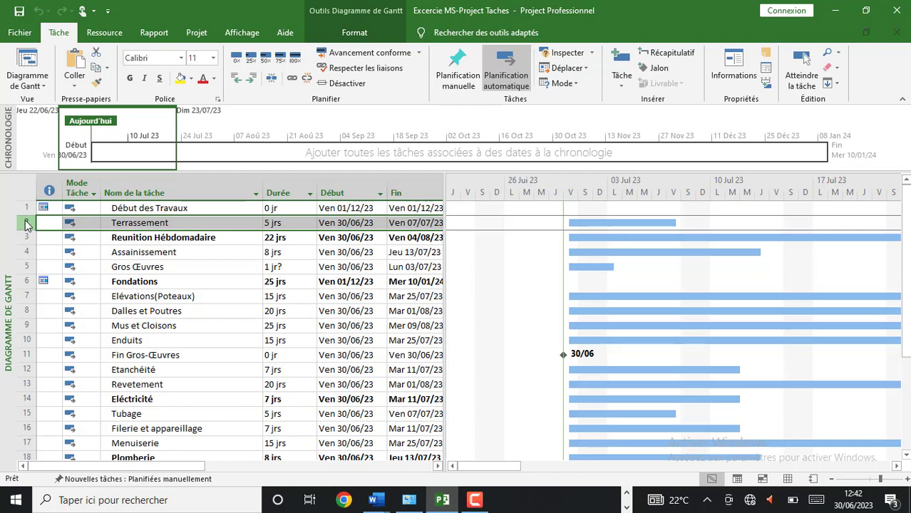
{"action": "right_click", "coordinate": [26, 224]}
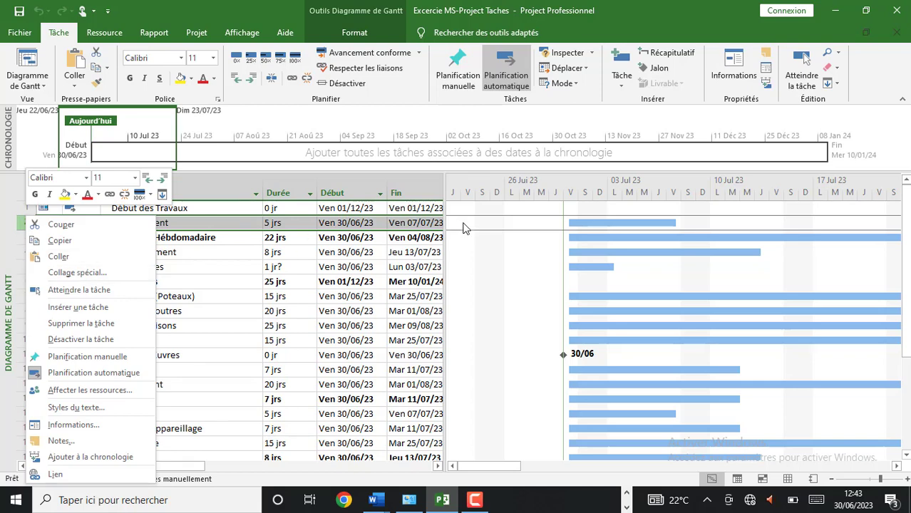
{"action": "left_click", "coordinate": [238, 225]}
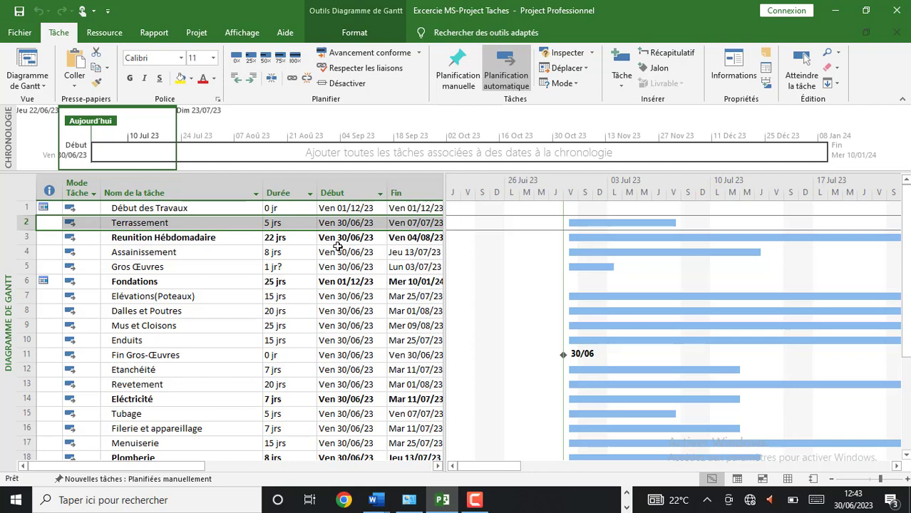
Step: Check July 2023 in the system calendar and set the start date of the Début des Travaux milestone to Monday 03/07/23
{"action": "left_click", "coordinate": [336, 210]}
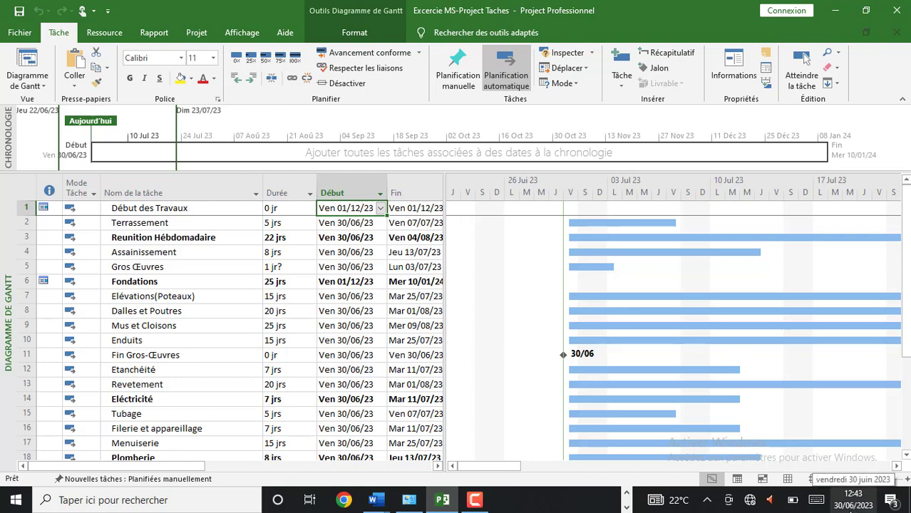
{"action": "left_click", "coordinate": [851, 510]}
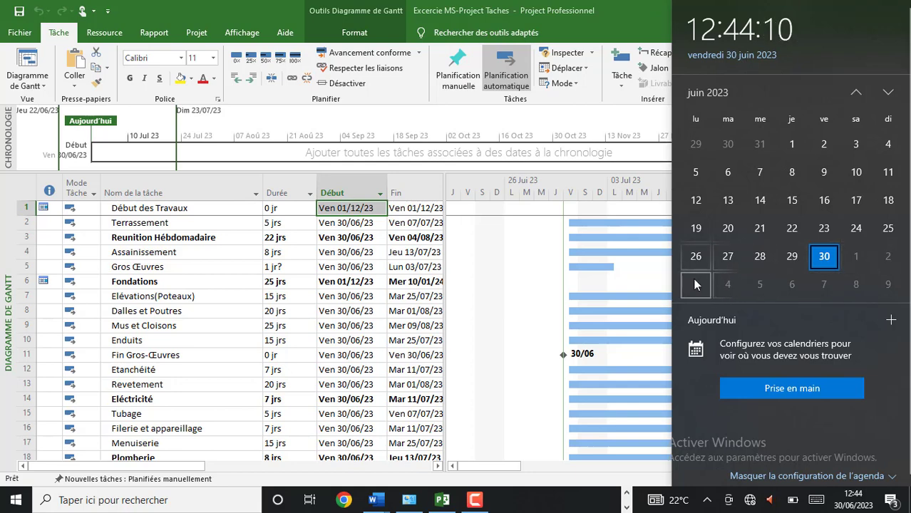
{"action": "left_click", "coordinate": [889, 92]}
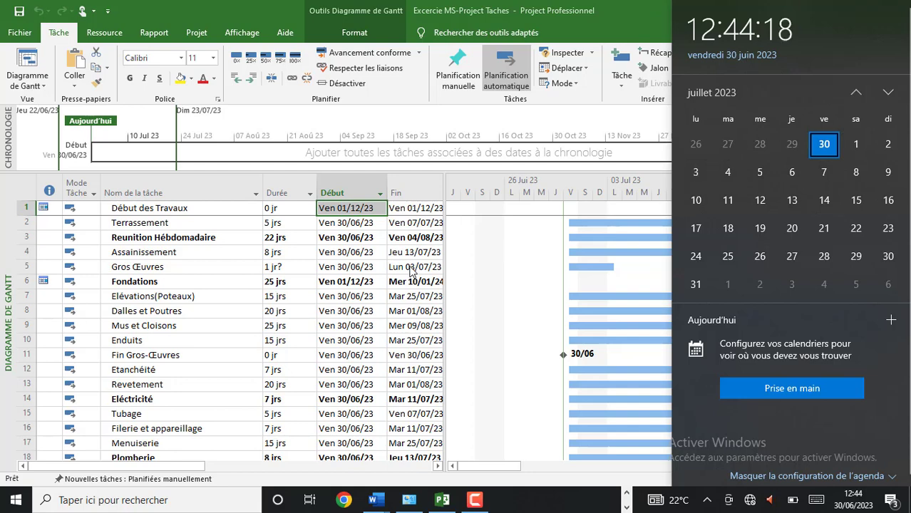
{"action": "left_click", "coordinate": [381, 214]}
{"action": "left_click", "coordinate": [381, 211]}
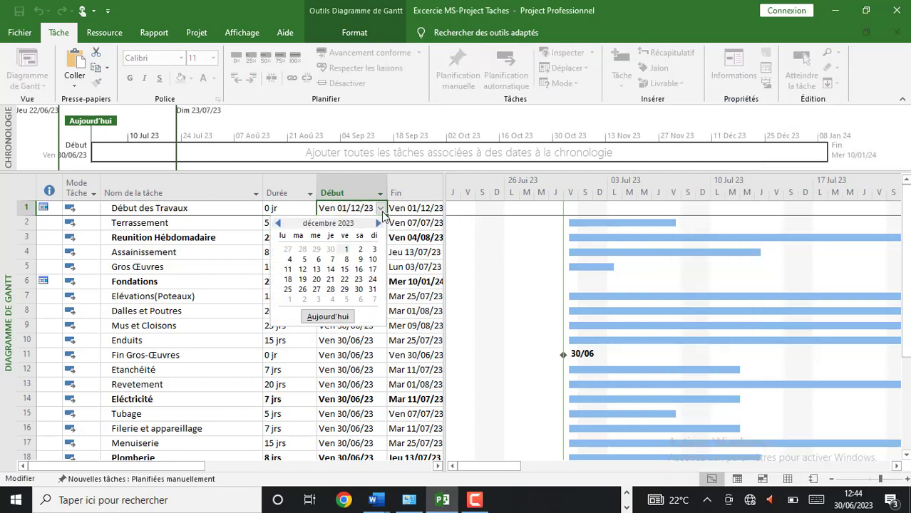
{"action": "left_click", "coordinate": [278, 224]}
{"action": "left_click", "coordinate": [278, 223]}
{"action": "left_click", "coordinate": [278, 223]}
{"action": "left_click", "coordinate": [278, 223]}
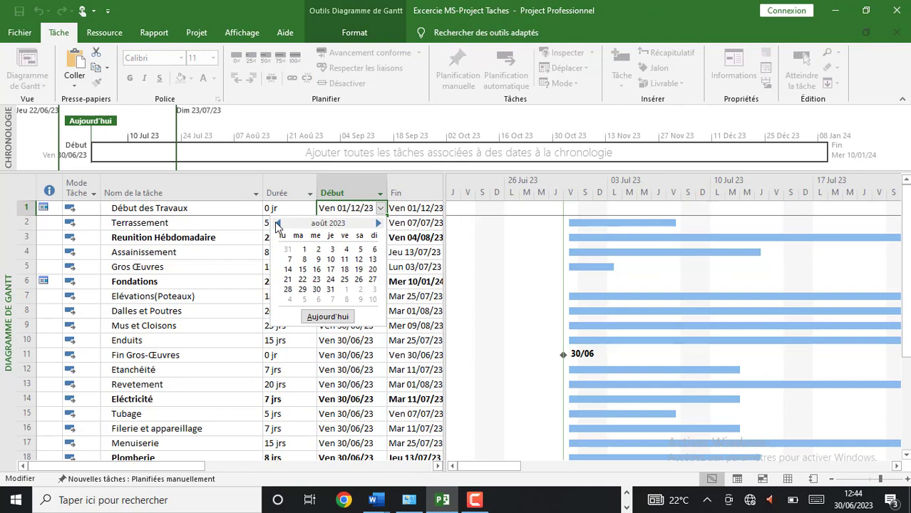
{"action": "left_click", "coordinate": [278, 223]}
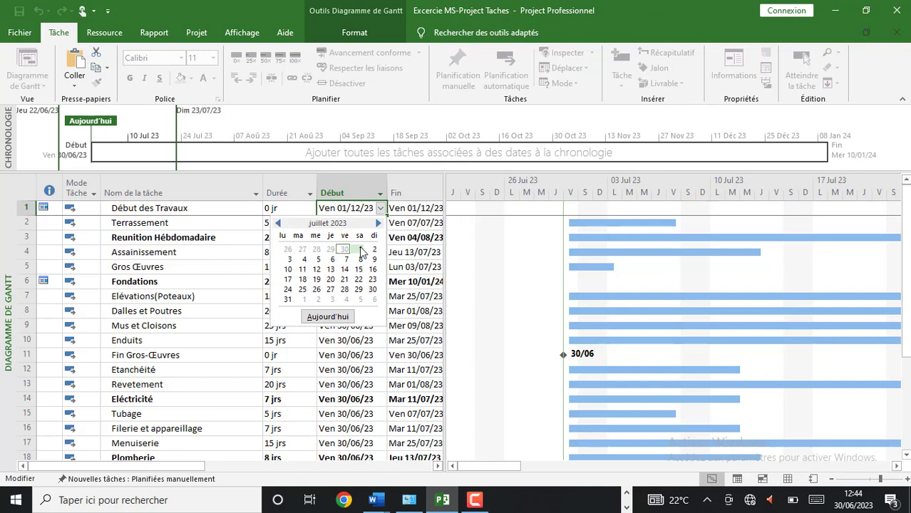
{"action": "left_click", "coordinate": [288, 260]}
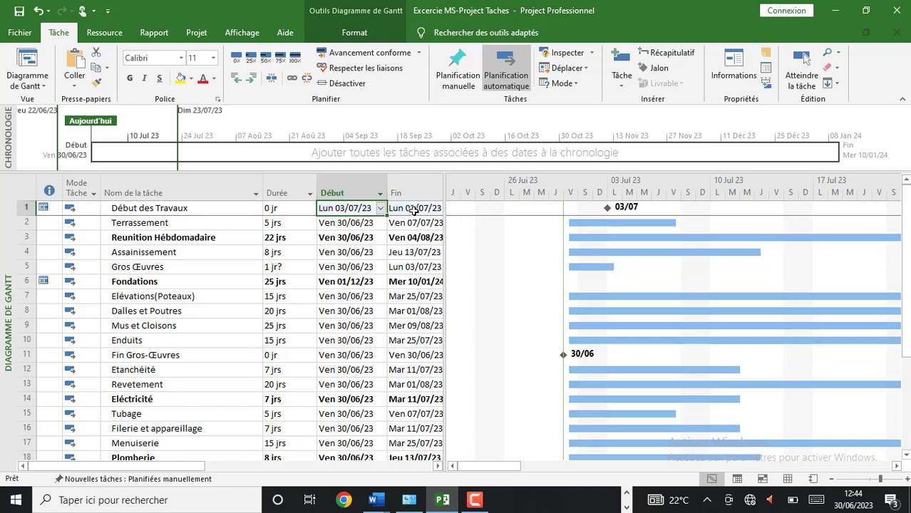
Step: Set the start date of the Terrassement task to Monday 03/07/23
{"action": "left_click", "coordinate": [298, 225]}
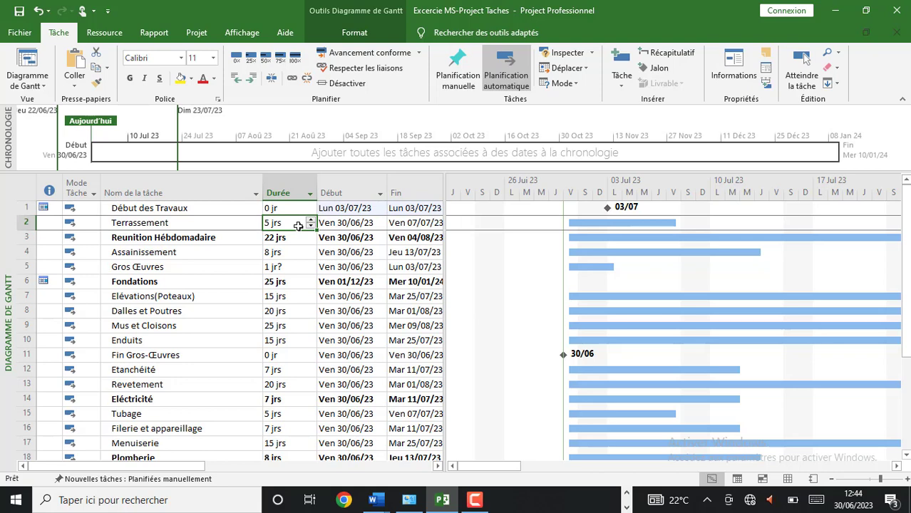
{"action": "left_click", "coordinate": [377, 224]}
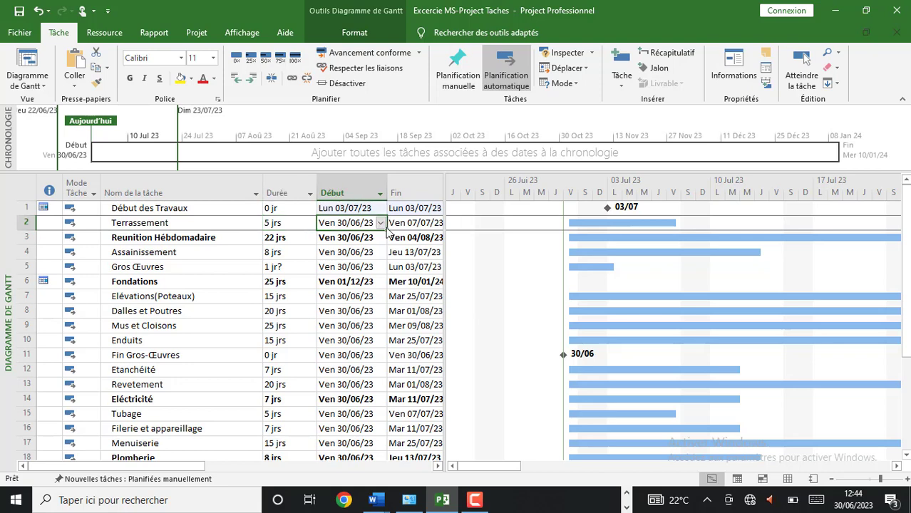
{"action": "left_click", "coordinate": [380, 223]}
{"action": "left_click", "coordinate": [278, 238]}
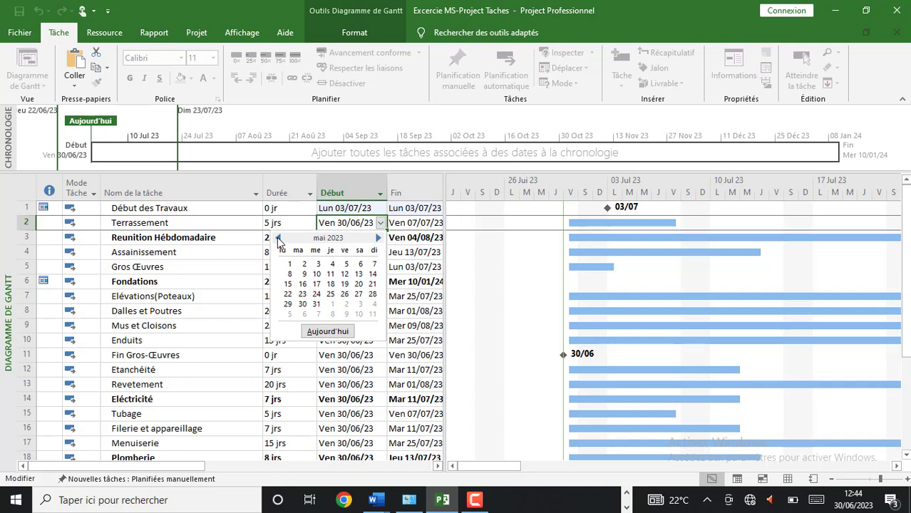
{"action": "left_click", "coordinate": [278, 238]}
{"action": "left_click", "coordinate": [278, 238]}
{"action": "left_click", "coordinate": [278, 238]}
{"action": "left_click", "coordinate": [278, 239]}
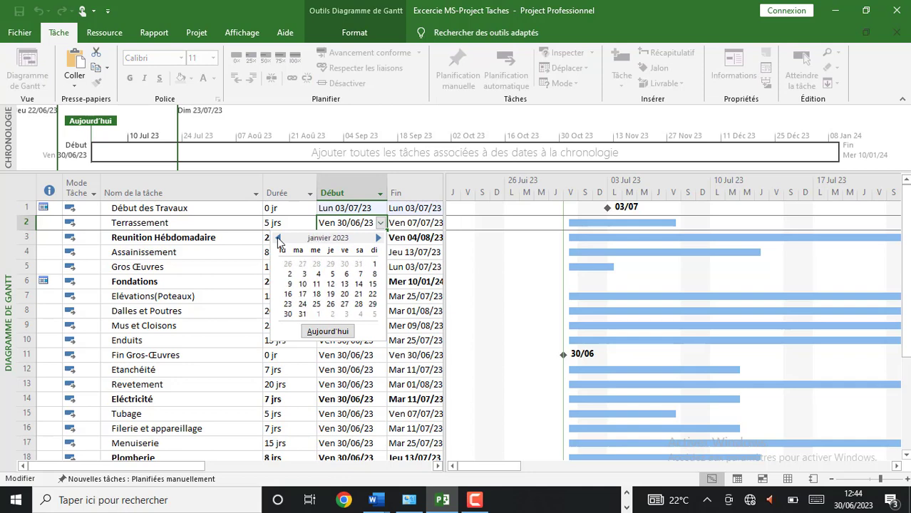
{"action": "left_click", "coordinate": [278, 238]}
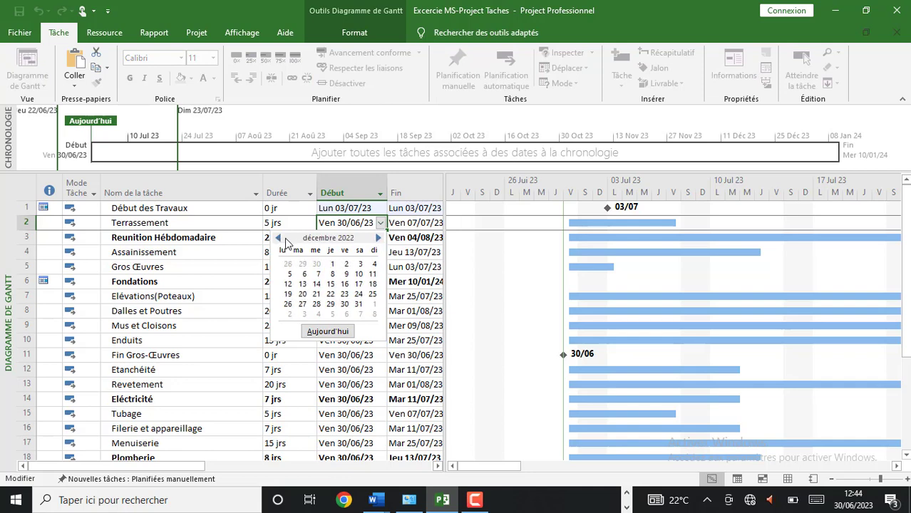
{"action": "left_click", "coordinate": [378, 240]}
{"action": "left_click", "coordinate": [378, 239]}
{"action": "left_click", "coordinate": [378, 239]}
{"action": "left_click", "coordinate": [378, 240]}
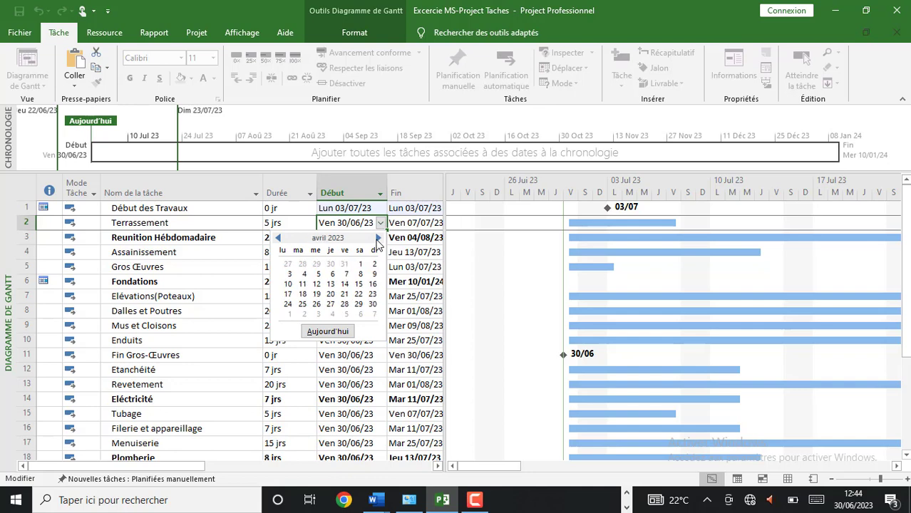
{"action": "left_click", "coordinate": [378, 240]}
{"action": "left_click", "coordinate": [378, 239]}
{"action": "left_click", "coordinate": [378, 240]}
{"action": "left_click", "coordinate": [378, 239]}
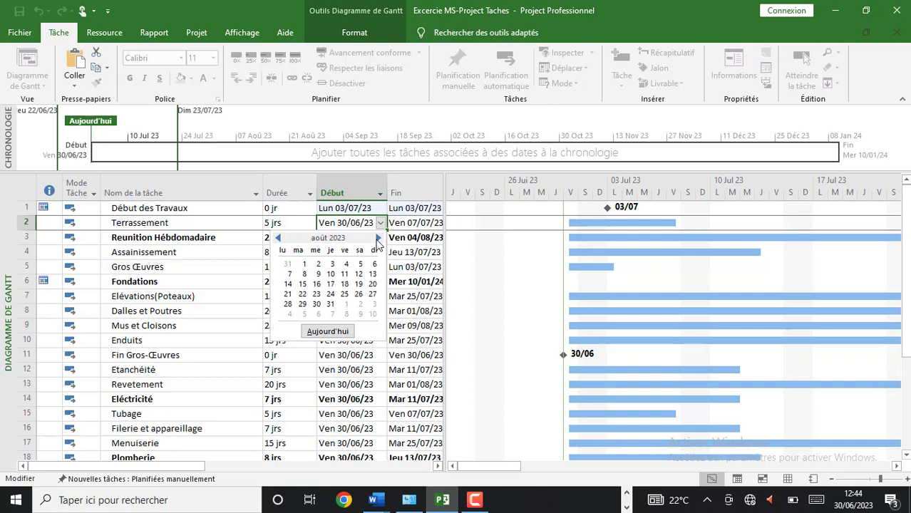
{"action": "left_click", "coordinate": [278, 239]}
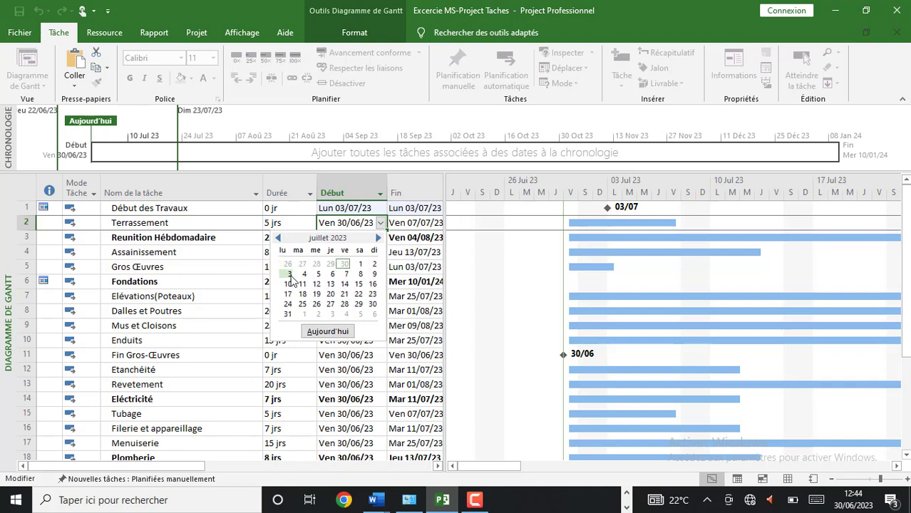
{"action": "left_click", "coordinate": [290, 275]}
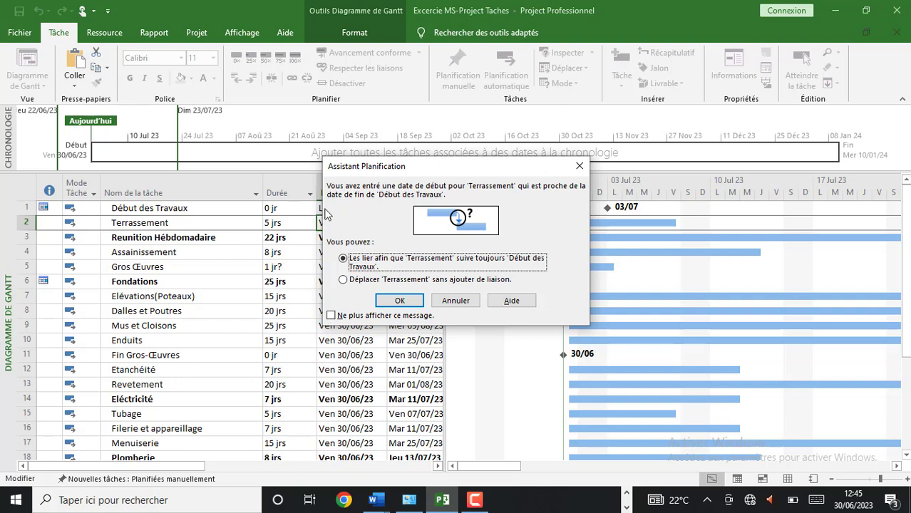
Step: Choose to link Terrassement so that it always follows Début des Travaux, and confirm the planning assistant
{"action": "left_click", "coordinate": [345, 280]}
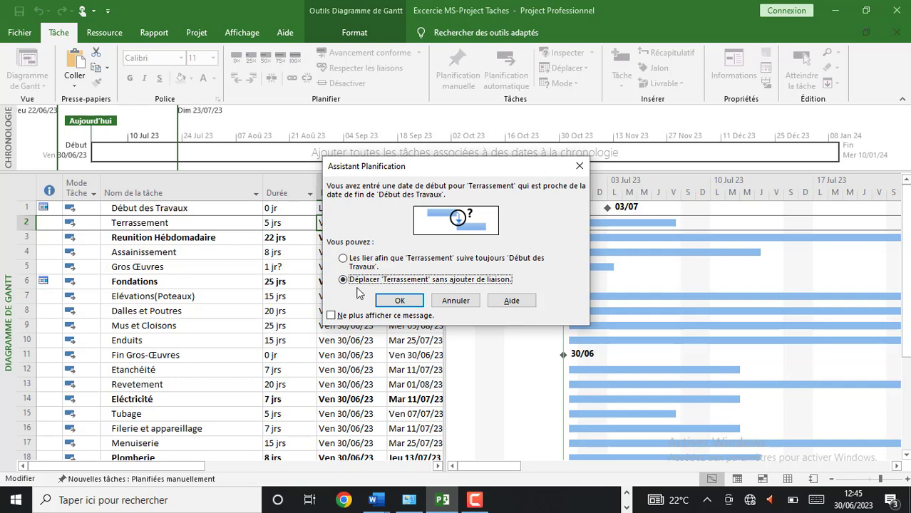
{"action": "left_click", "coordinate": [344, 260]}
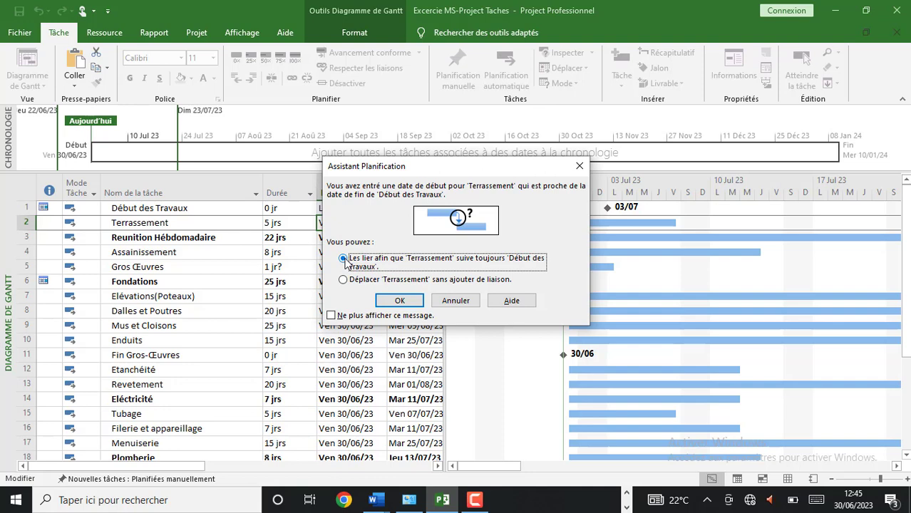
{"action": "left_click", "coordinate": [400, 303]}
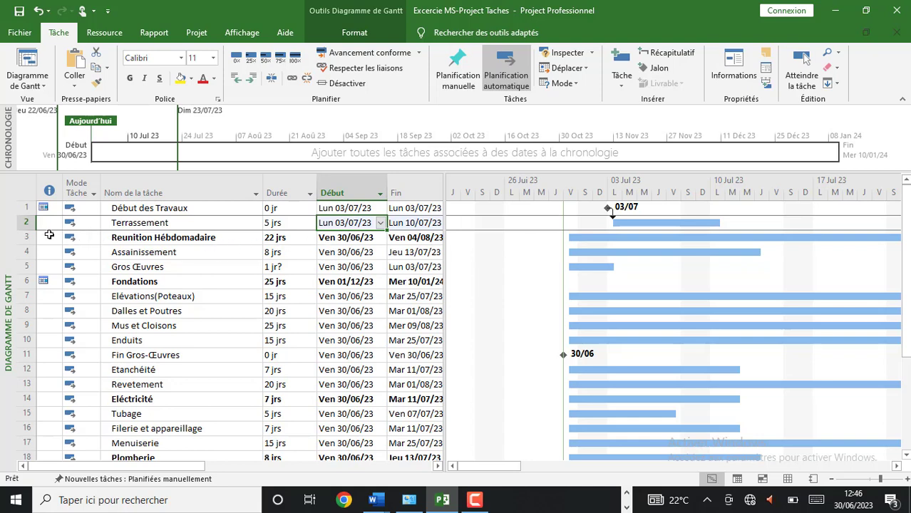
Step: Delete the Reunion Hébdomadaire task from the task list
{"action": "left_click", "coordinate": [26, 237]}
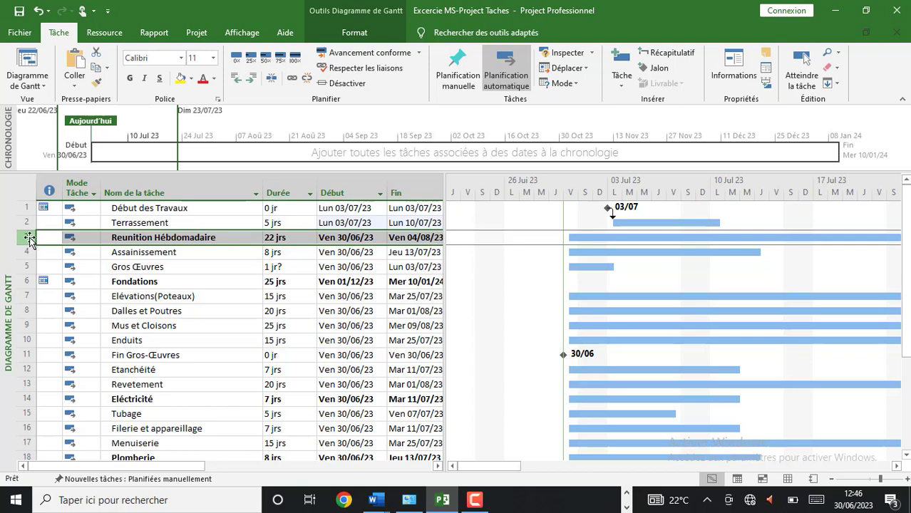
{"action": "key", "text": "Delete"}
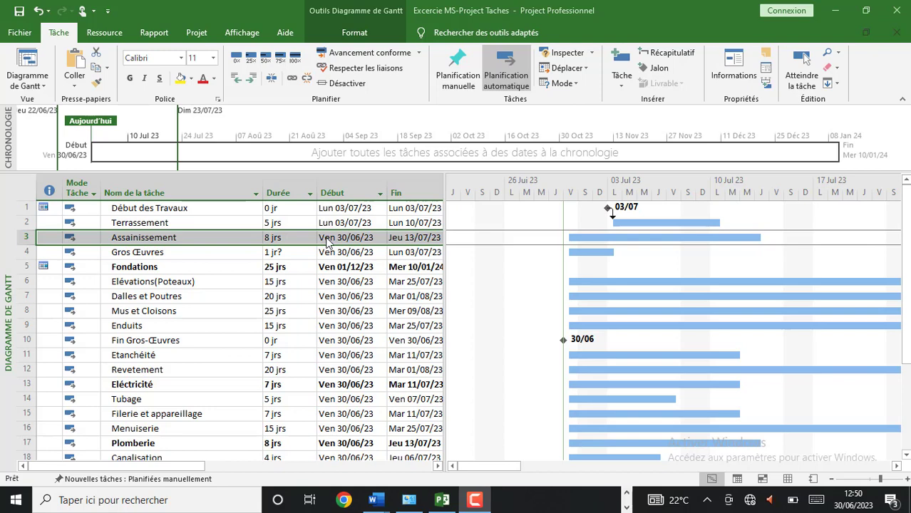
Step: Set the start date of the Assainissement task to Tuesday 11/07/23
{"action": "left_click", "coordinate": [326, 242]}
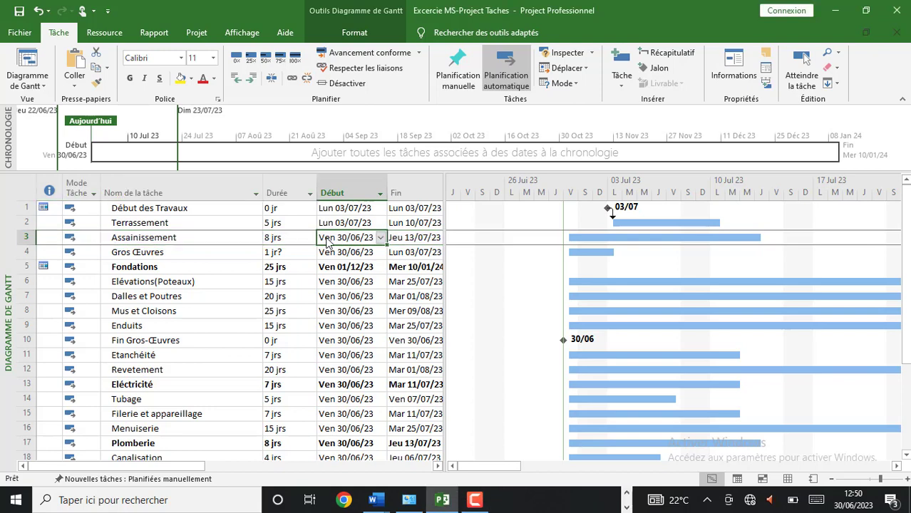
{"action": "left_click", "coordinate": [382, 238]}
{"action": "left_click", "coordinate": [278, 254]}
{"action": "left_click", "coordinate": [278, 253]}
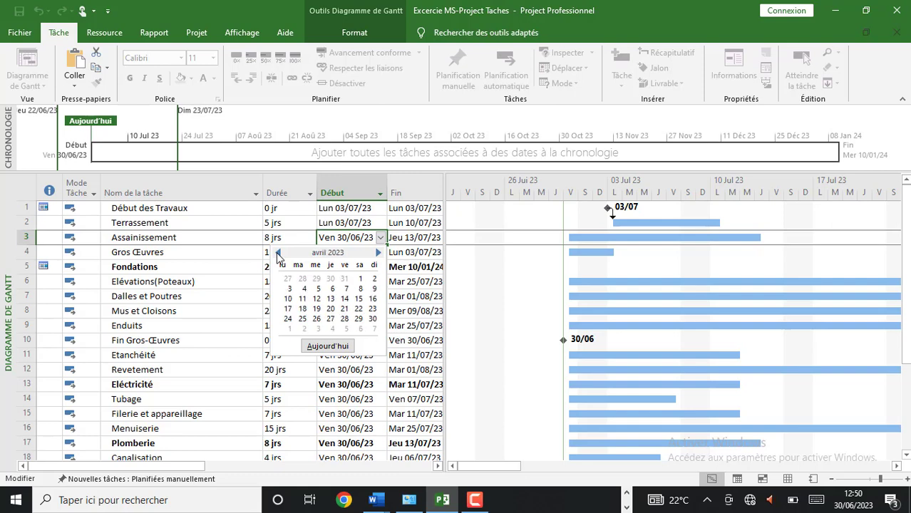
{"action": "left_click", "coordinate": [278, 254]}
{"action": "left_click", "coordinate": [278, 254]}
{"action": "left_click", "coordinate": [278, 254]}
{"action": "left_click", "coordinate": [278, 254]}
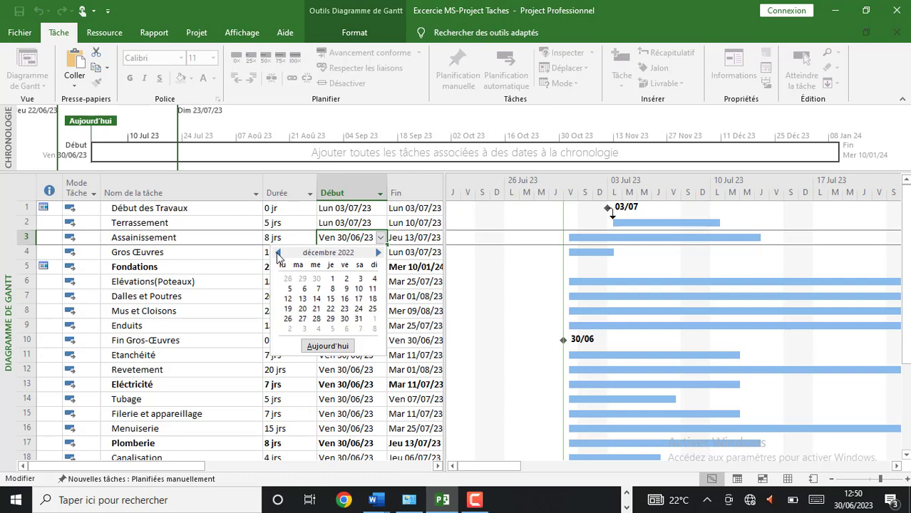
{"action": "left_click", "coordinate": [377, 253]}
{"action": "left_click", "coordinate": [377, 253]}
{"action": "left_click", "coordinate": [377, 253]}
{"action": "left_click", "coordinate": [377, 253]}
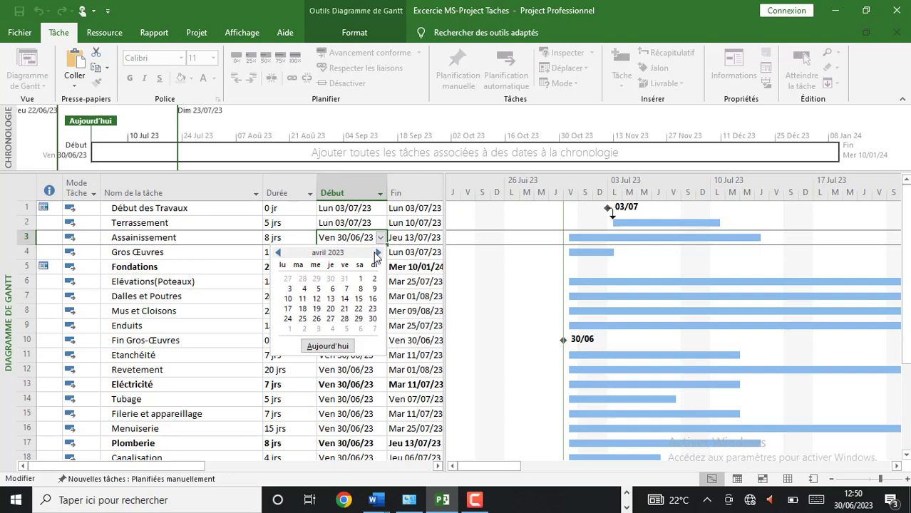
{"action": "left_click", "coordinate": [377, 253]}
{"action": "left_click", "coordinate": [377, 253]}
{"action": "left_click", "coordinate": [377, 253]}
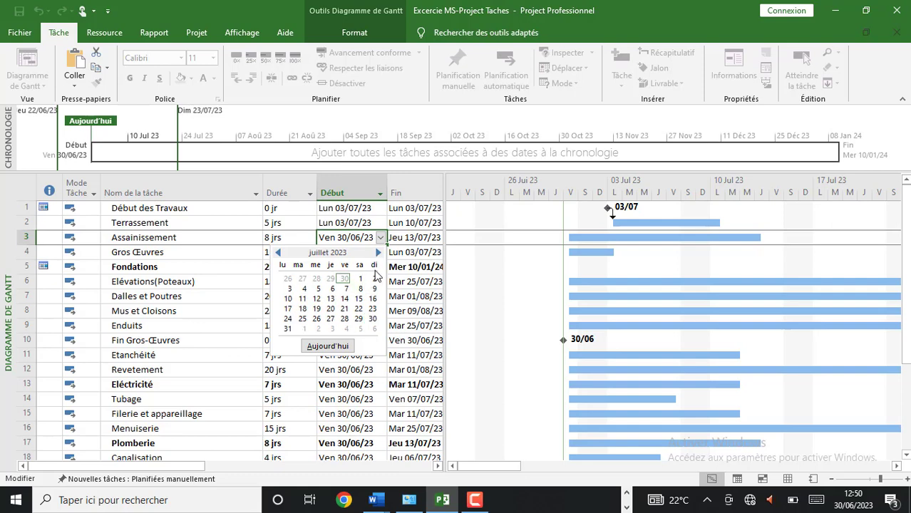
{"action": "left_click", "coordinate": [301, 299]}
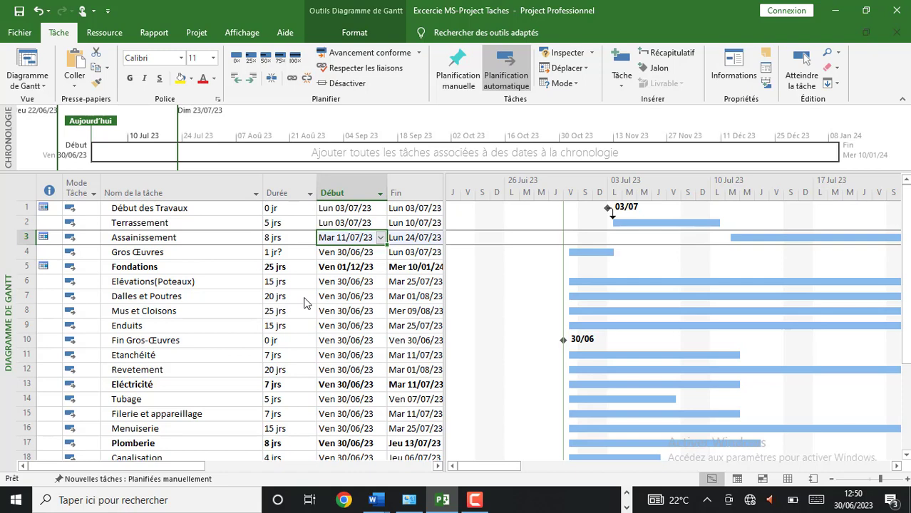
Step: Set the duration of the Gros Œuvres task to 90 days
{"action": "left_click", "coordinate": [252, 253]}
{"action": "left_click", "coordinate": [300, 254]}
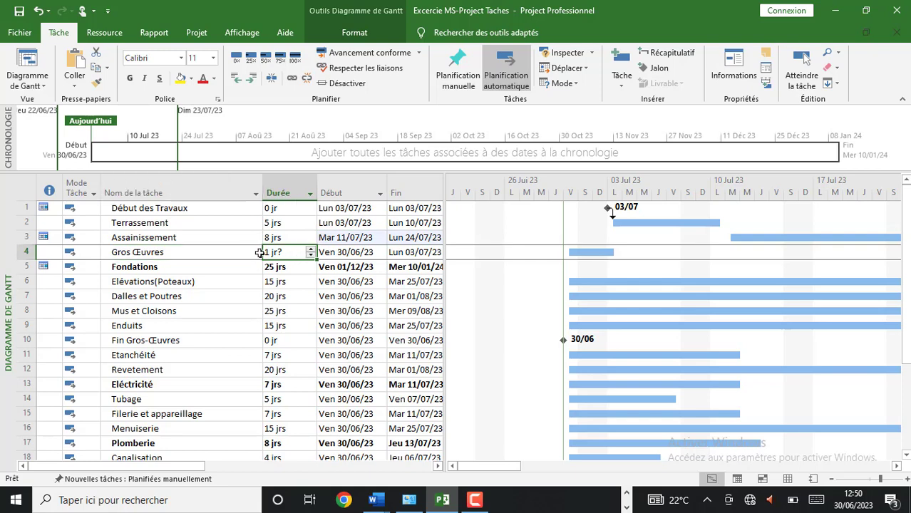
{"action": "left_click", "coordinate": [253, 252]}
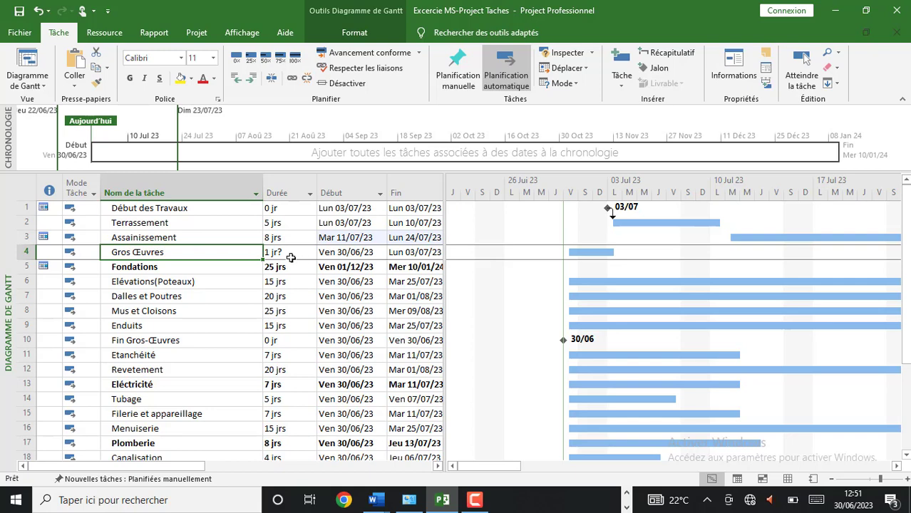
{"action": "left_click", "coordinate": [283, 255]}
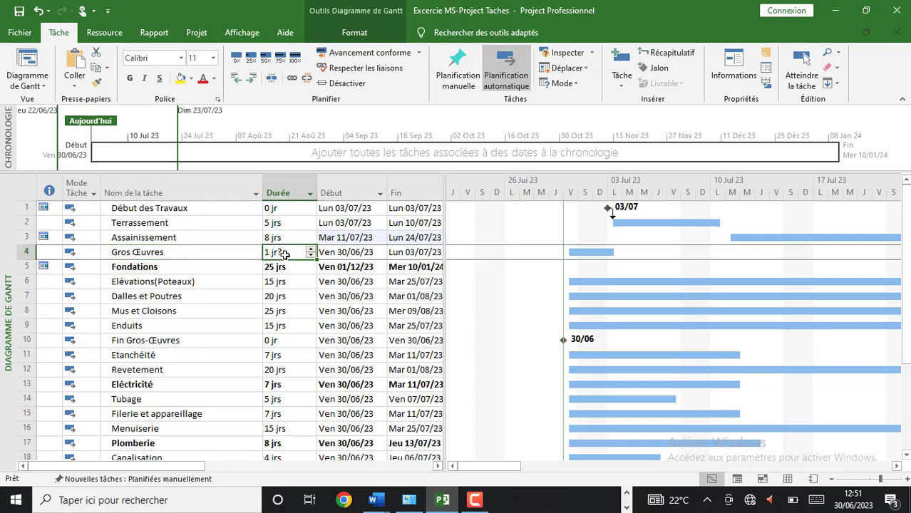
{"action": "left_click_drag", "start_coordinate": [285, 252], "coordinate": [254, 251]}
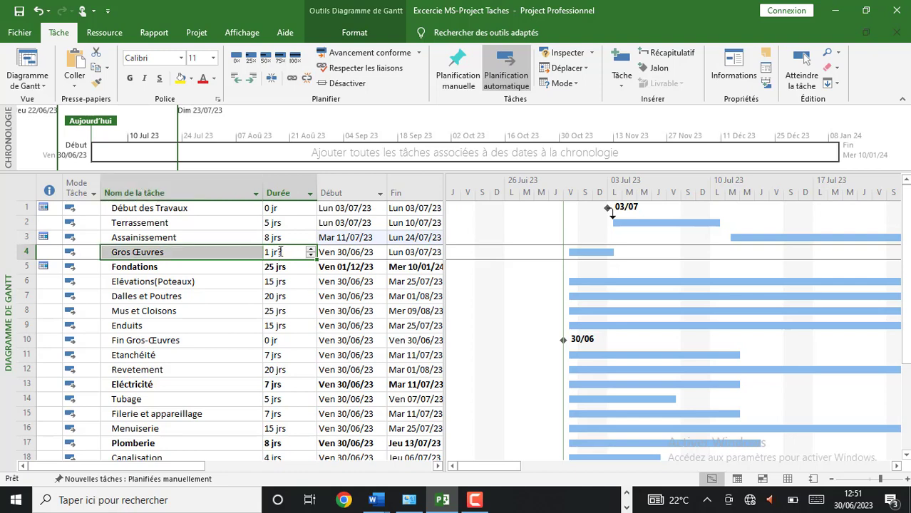
{"action": "left_click", "coordinate": [280, 252]}
{"action": "left_click", "coordinate": [281, 253]}
{"action": "key", "text": "BackSpace"}
{"action": "key", "text": "BackSpace"}
{"action": "key", "text": "BackSpace"}
{"action": "key", "text": "BackSpace"}
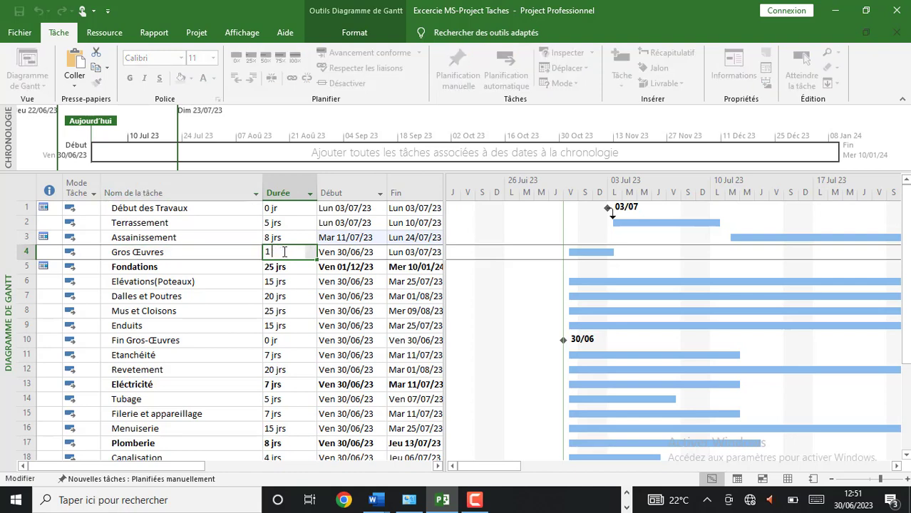
{"action": "key", "text": "BackSpace"}
{"action": "type", "text": "90"}
{"action": "left_click", "coordinate": [378, 258]}
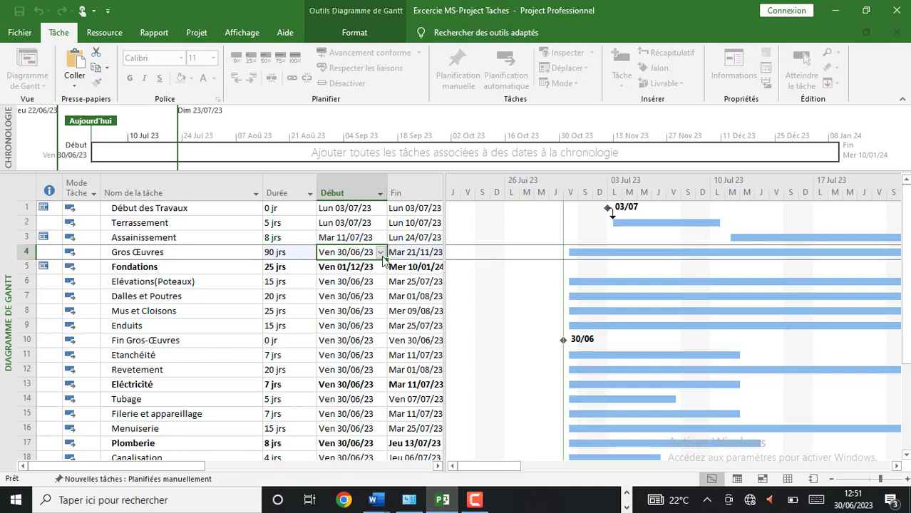
Step: Set the start date of the Gros Œuvres task to Tuesday 25/07/23
{"action": "left_click", "coordinate": [381, 255]}
{"action": "left_click", "coordinate": [278, 268]}
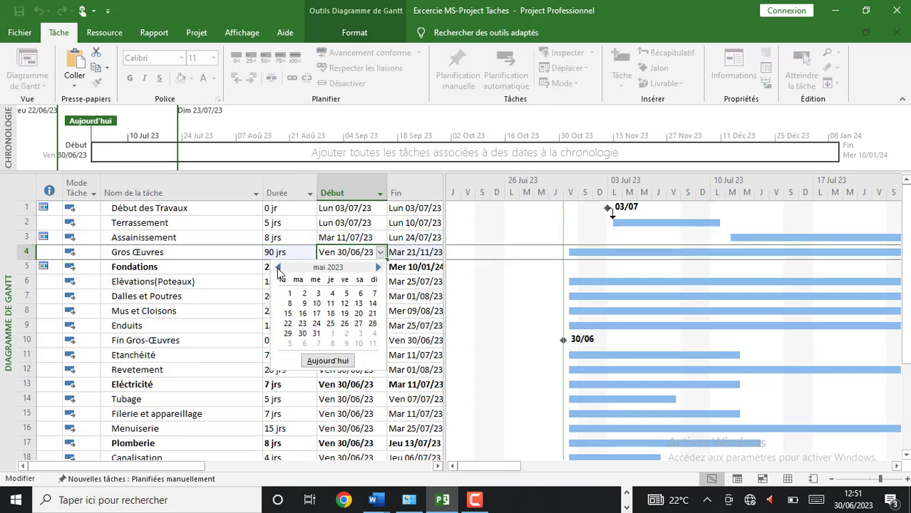
{"action": "left_click", "coordinate": [278, 268]}
{"action": "left_click", "coordinate": [278, 268]}
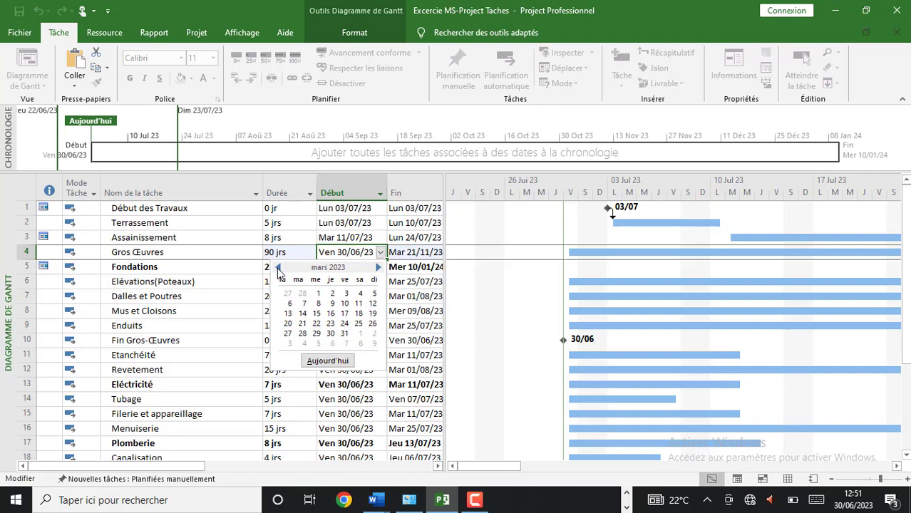
{"action": "left_click", "coordinate": [381, 268]}
{"action": "left_click", "coordinate": [381, 268]}
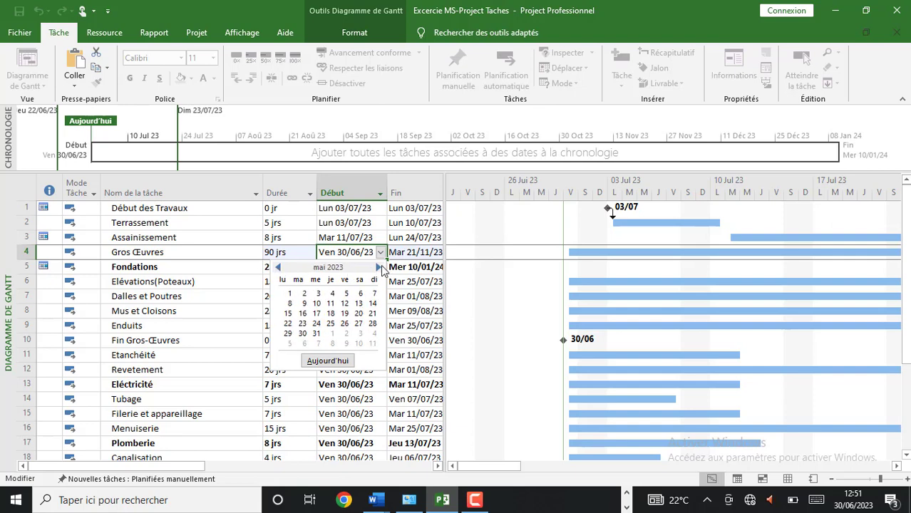
{"action": "left_click", "coordinate": [381, 268]}
{"action": "left_click", "coordinate": [381, 267]}
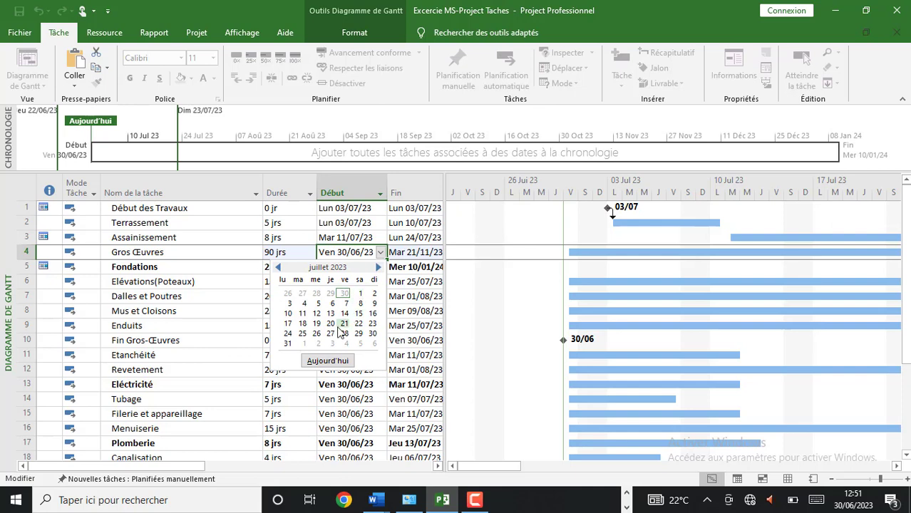
{"action": "left_click", "coordinate": [303, 334]}
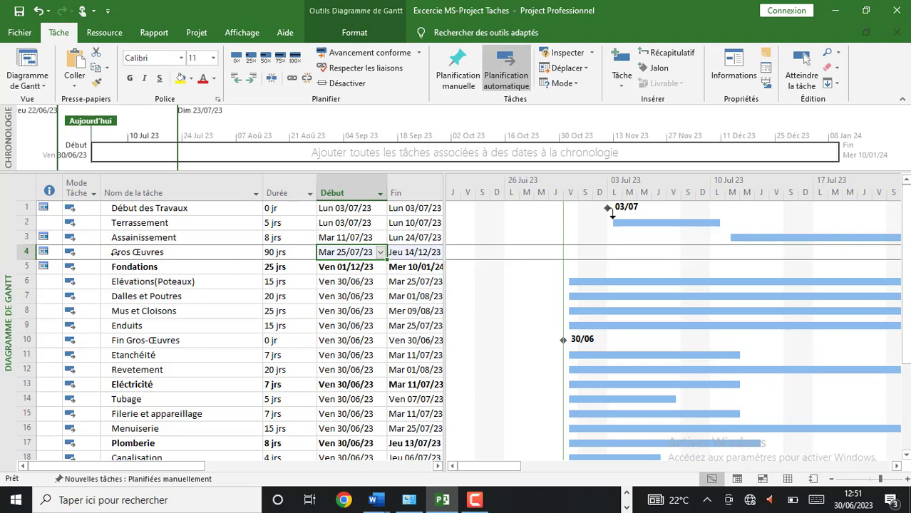
Step: Make the Gros Œuvres row bold from the task name through the end date
{"action": "left_click", "coordinate": [158, 294]}
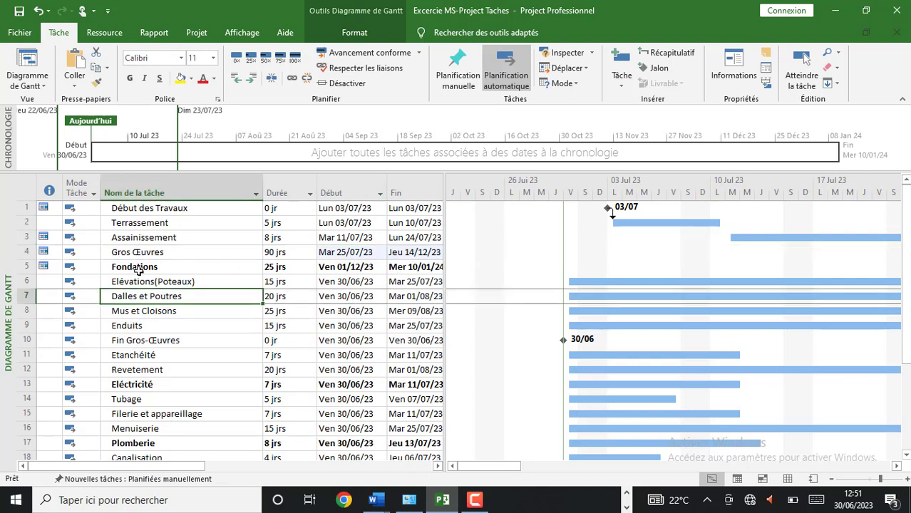
{"action": "left_click", "coordinate": [137, 256]}
{"action": "left_click_drag", "start_coordinate": [137, 255], "coordinate": [405, 253]}
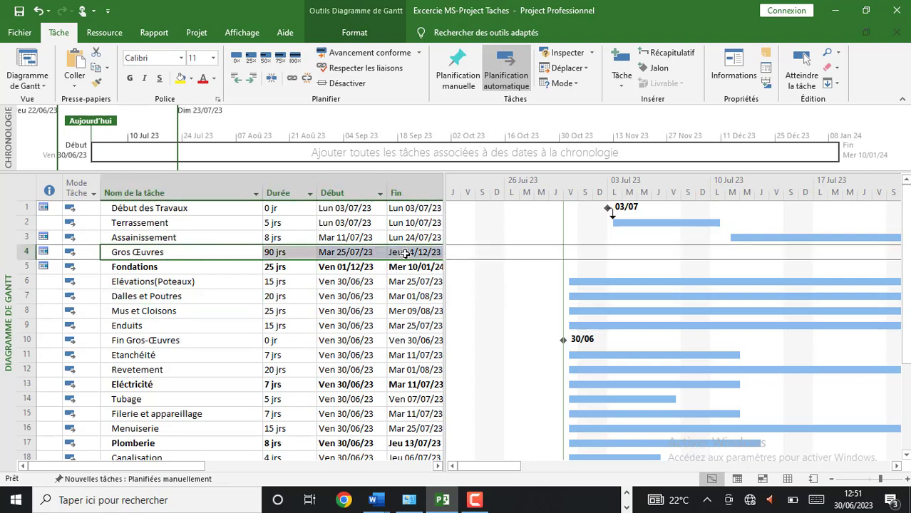
{"action": "left_click", "coordinate": [131, 79]}
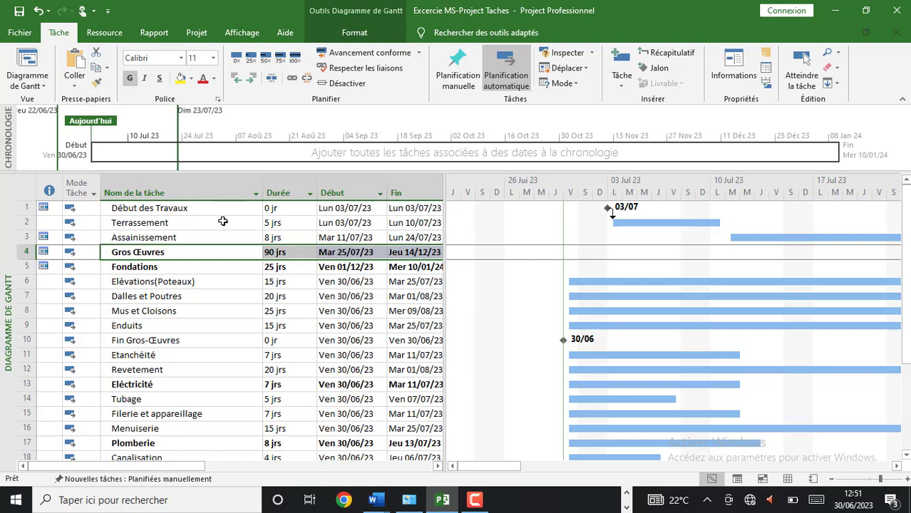
Step: Remove the bold formatting from the Fondations row, from the task name through the end date
{"action": "left_click", "coordinate": [146, 268]}
{"action": "left_click_drag", "start_coordinate": [289, 261], "coordinate": [410, 266]}
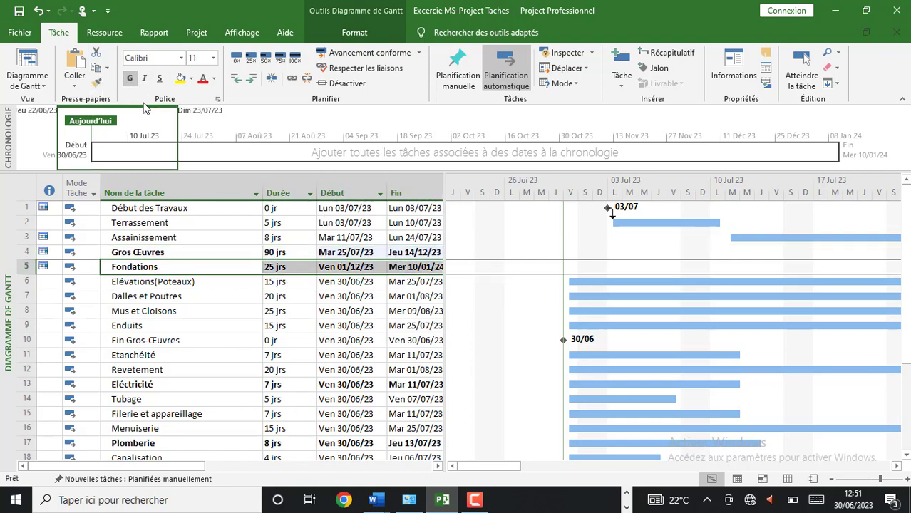
{"action": "left_click", "coordinate": [225, 268]}
{"action": "left_click", "coordinate": [225, 268]}
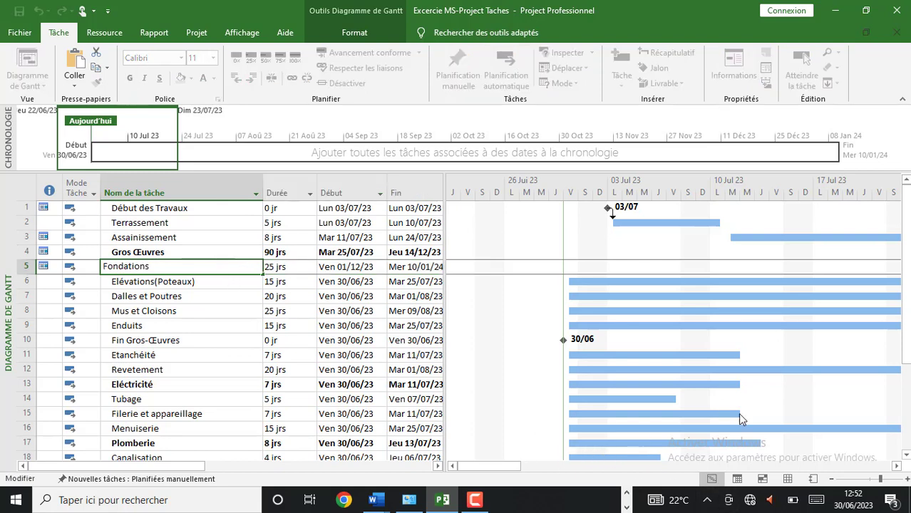
{"action": "mouse_move", "coordinate": [507, 471]}
{"action": "left_mouse_down"}
{"action": "mouse_move", "coordinate": [593, 468]}
{"action": "mouse_move", "coordinate": [499, 467]}
{"action": "left_mouse_up"}
Step: Set the duration of the Fondations task to 15 days
{"action": "left_click", "coordinate": [294, 269]}
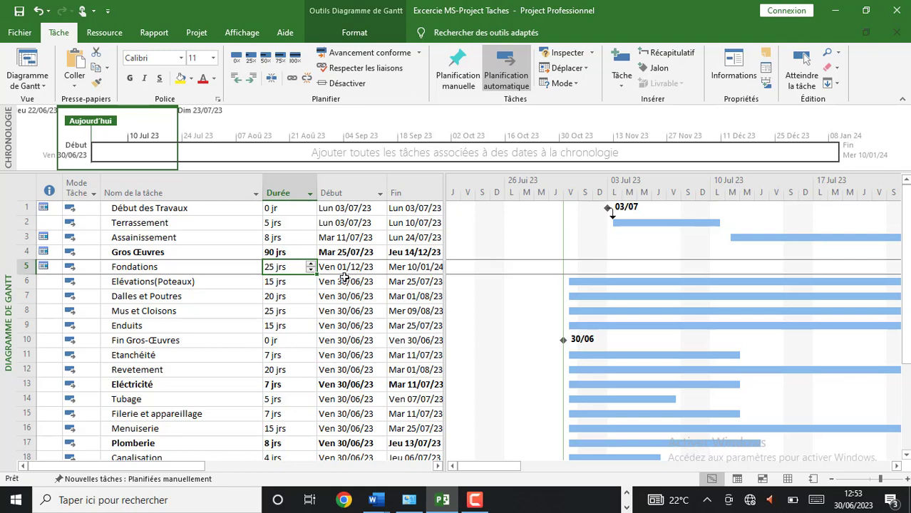
{"action": "left_click", "coordinate": [276, 266]}
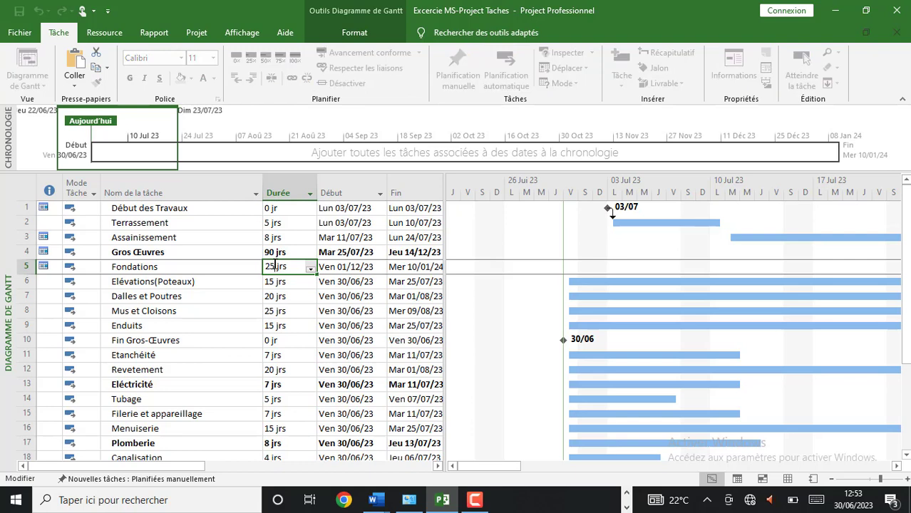
{"action": "key", "text": "BackSpace"}
{"action": "key", "text": "BackSpace"}
{"action": "type", "text": "15"}
Step: Set the start date of the Fondations task to Tuesday 25/07/23
{"action": "left_click", "coordinate": [348, 268]}
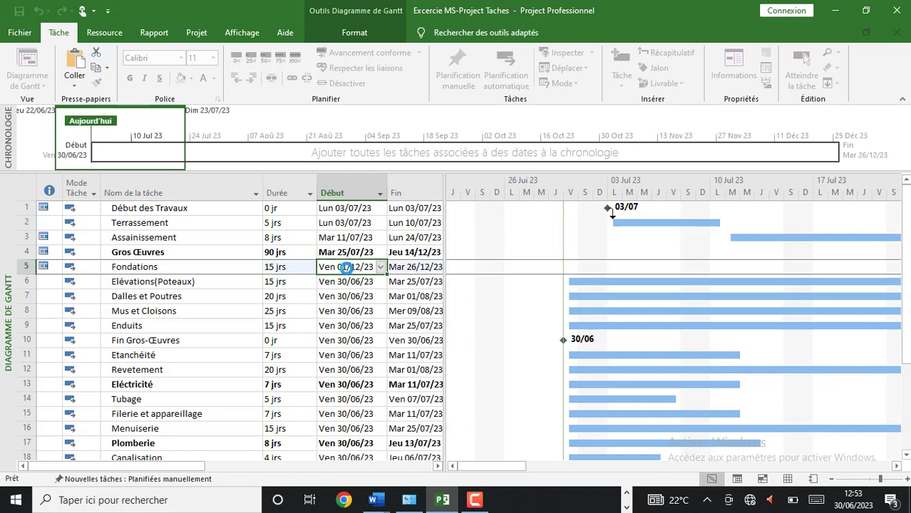
{"action": "left_click", "coordinate": [380, 268]}
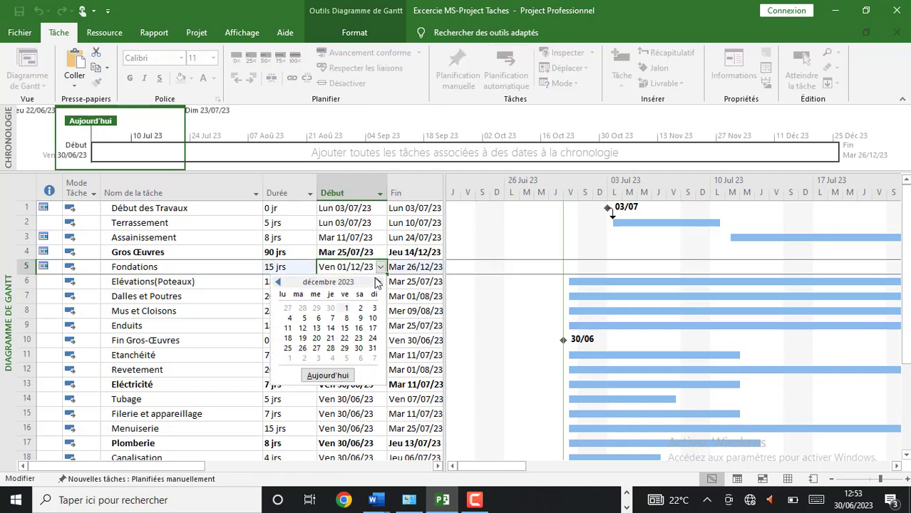
{"action": "left_click", "coordinate": [377, 281]}
{"action": "left_click", "coordinate": [378, 282]}
{"action": "left_click", "coordinate": [378, 282]}
{"action": "left_click", "coordinate": [279, 281]}
{"action": "left_click", "coordinate": [279, 282]}
{"action": "left_click", "coordinate": [279, 282]}
{"action": "left_click", "coordinate": [279, 282]}
{"action": "left_click", "coordinate": [278, 282]}
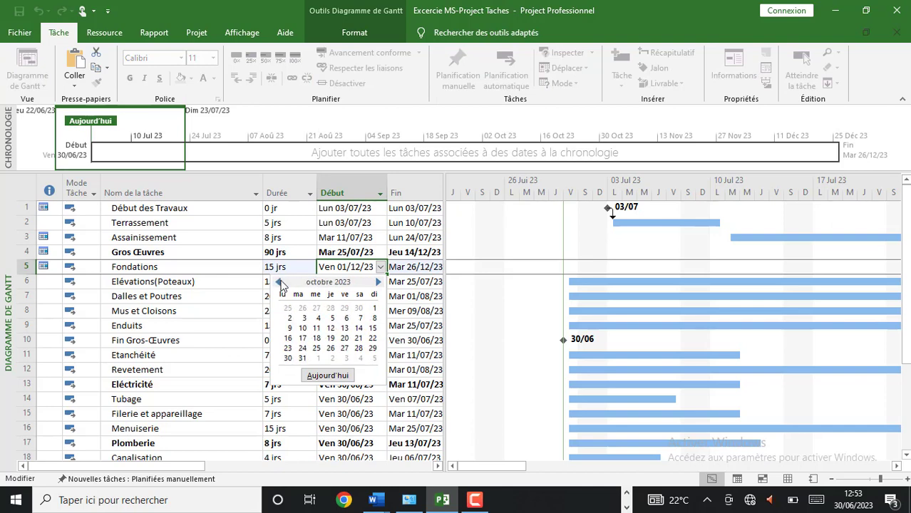
{"action": "left_click", "coordinate": [281, 283]}
{"action": "left_click", "coordinate": [280, 283]}
{"action": "left_click", "coordinate": [280, 283]}
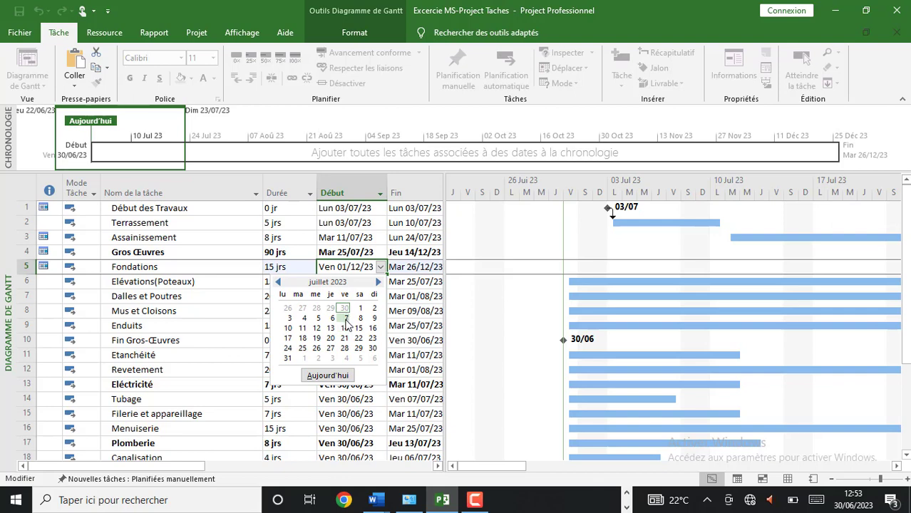
{"action": "left_click", "coordinate": [303, 347]}
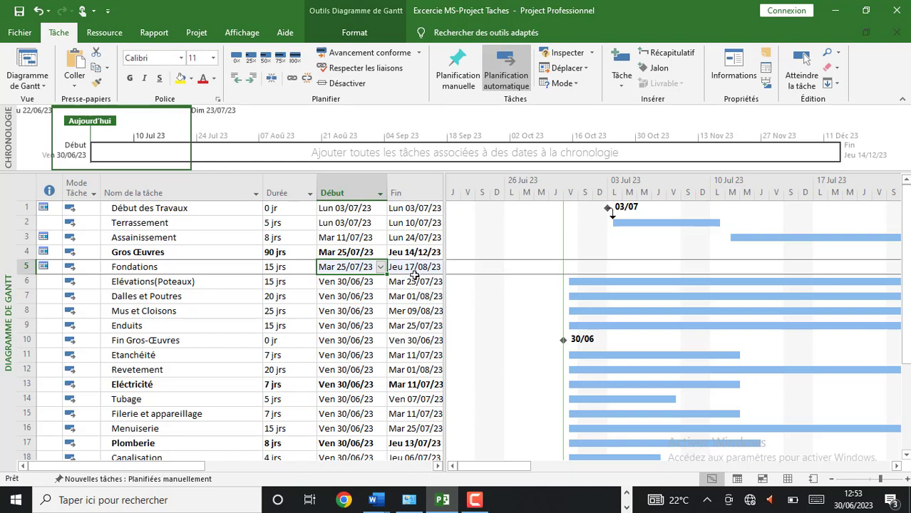
Step: Set the start date of the Elévations(Poteaux) task to Friday 18/08/23
{"action": "left_click", "coordinate": [284, 286]}
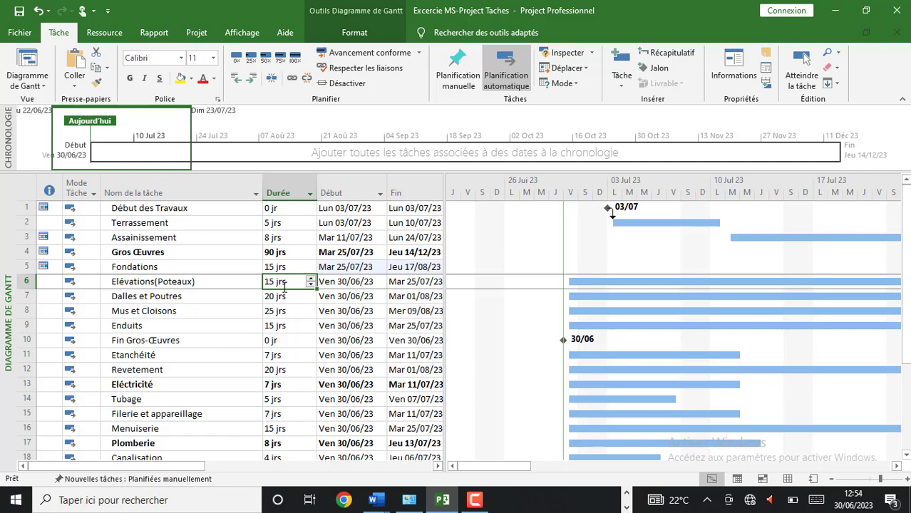
{"action": "left_click", "coordinate": [409, 268]}
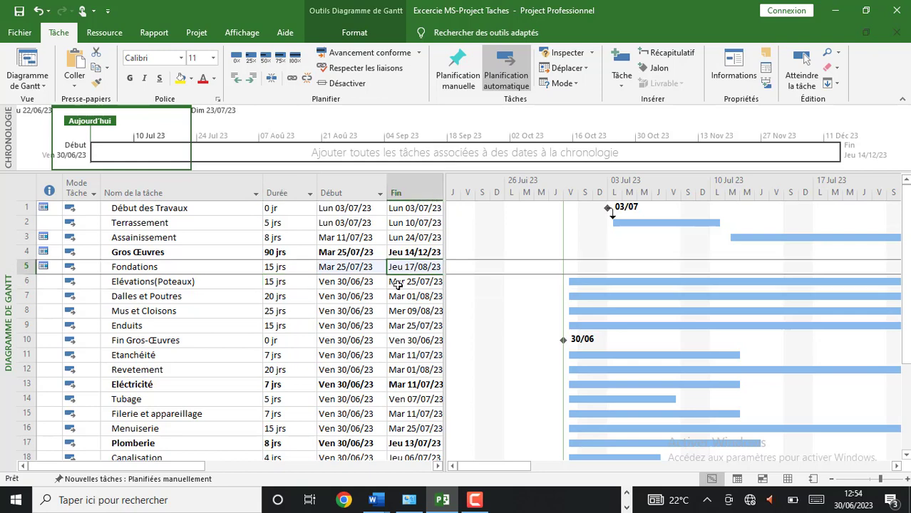
{"action": "left_click", "coordinate": [371, 284]}
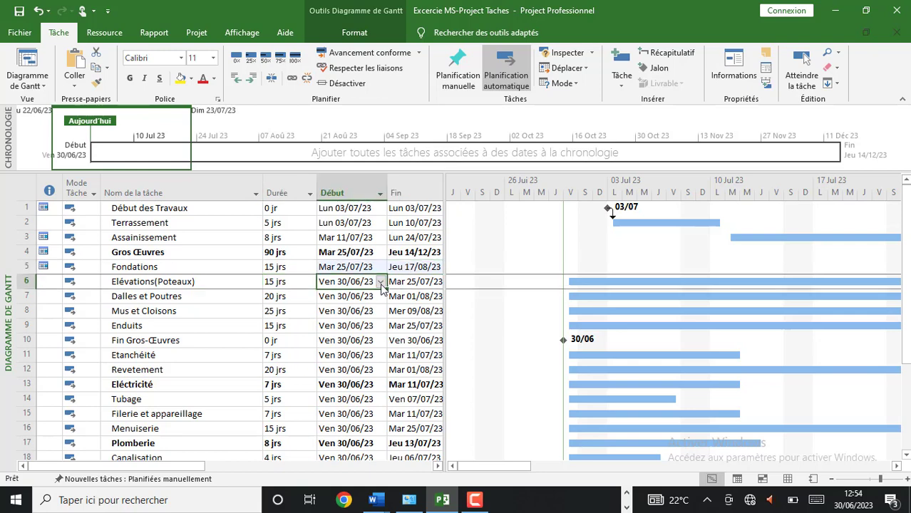
{"action": "left_click", "coordinate": [380, 282]}
{"action": "left_click", "coordinate": [379, 297]}
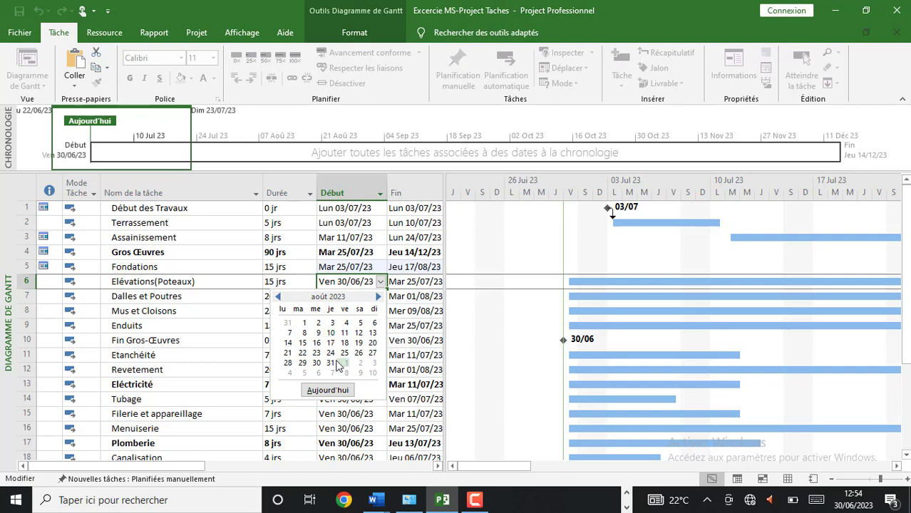
{"action": "left_click", "coordinate": [346, 344]}
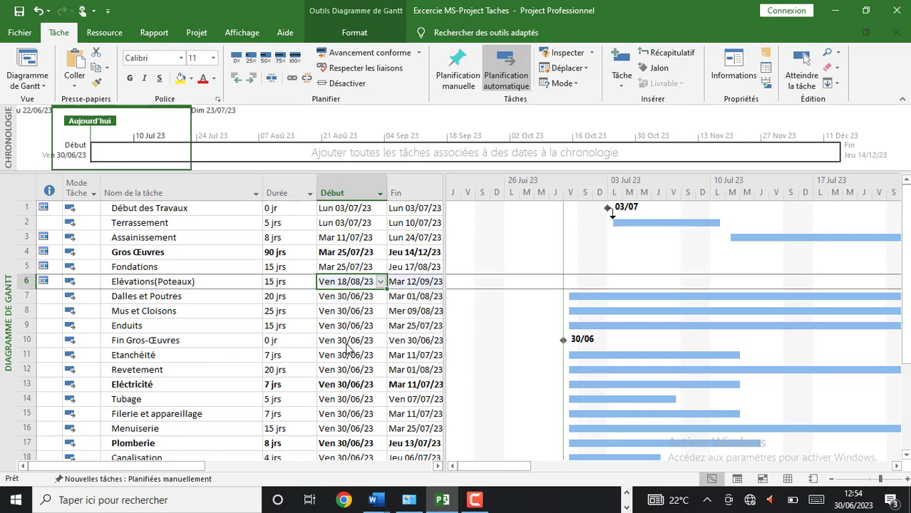
Step: Set the start date of the Dalles et Poutres task to Wednesday 13/09/23
{"action": "left_click", "coordinate": [281, 298]}
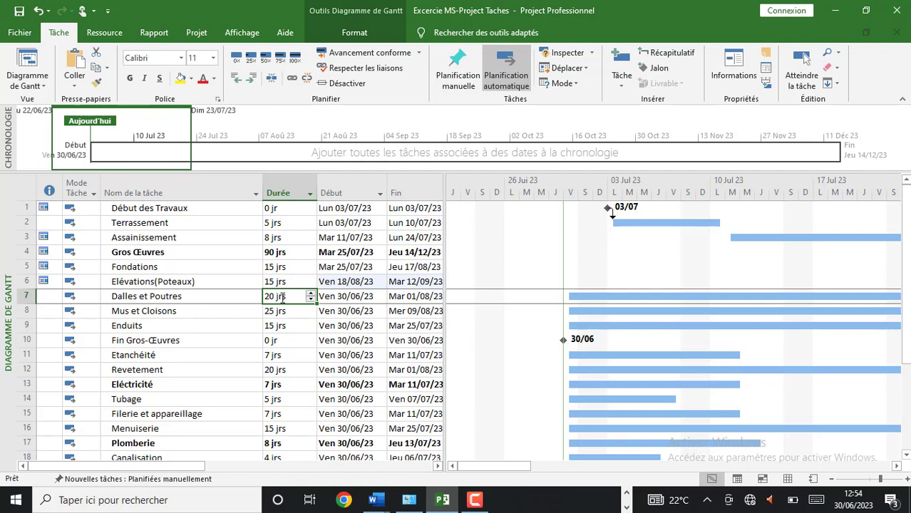
{"action": "left_click", "coordinate": [333, 300]}
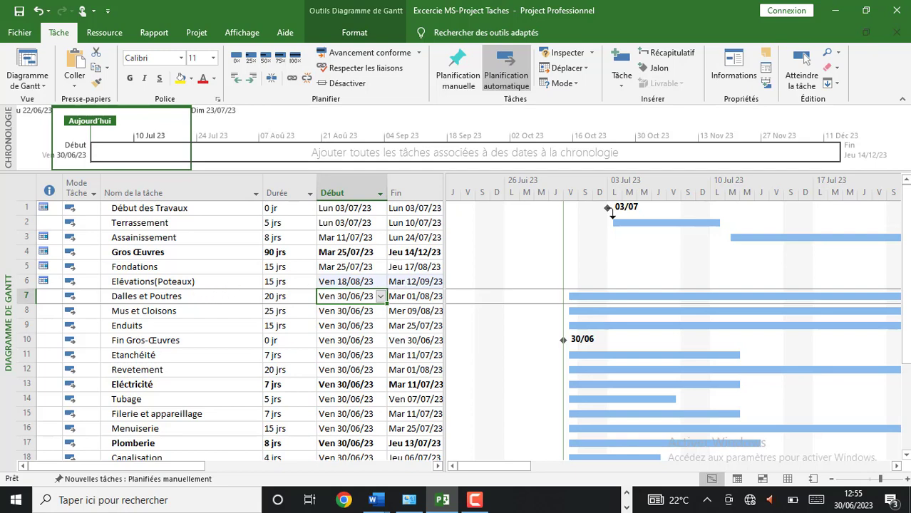
{"action": "left_click", "coordinate": [381, 298]}
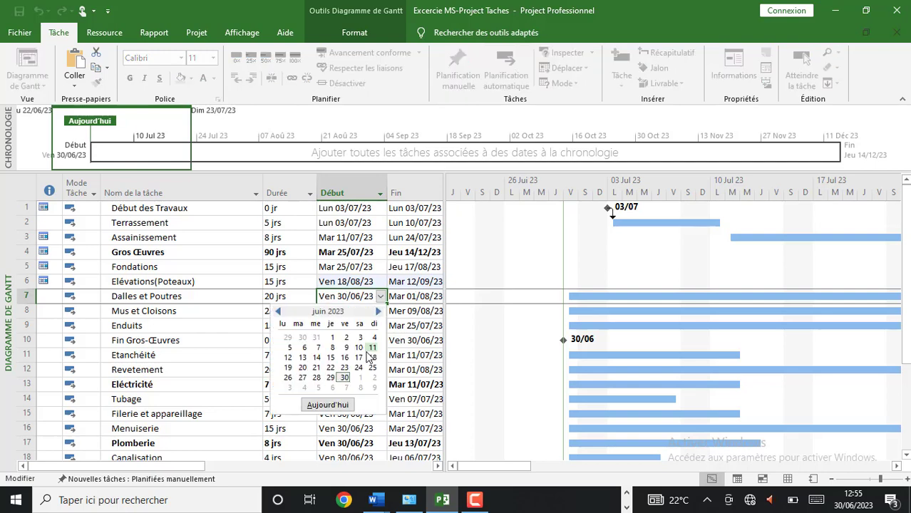
{"action": "left_click", "coordinate": [378, 313]}
{"action": "left_click", "coordinate": [378, 312]}
{"action": "left_click", "coordinate": [378, 312]}
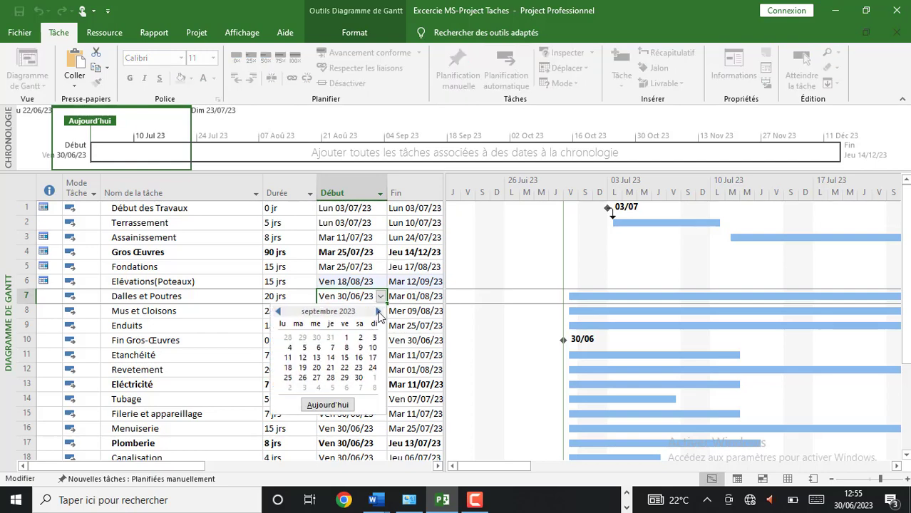
{"action": "left_click", "coordinate": [278, 313]}
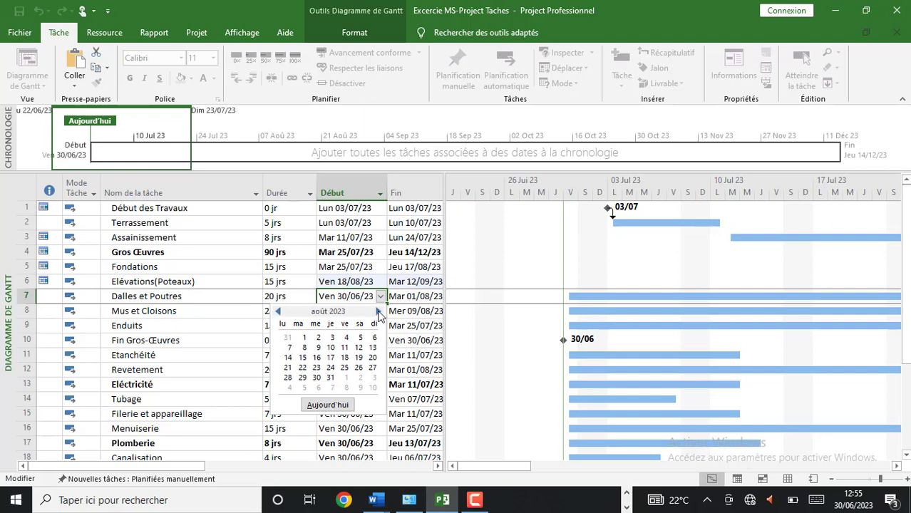
{"action": "left_click", "coordinate": [378, 312]}
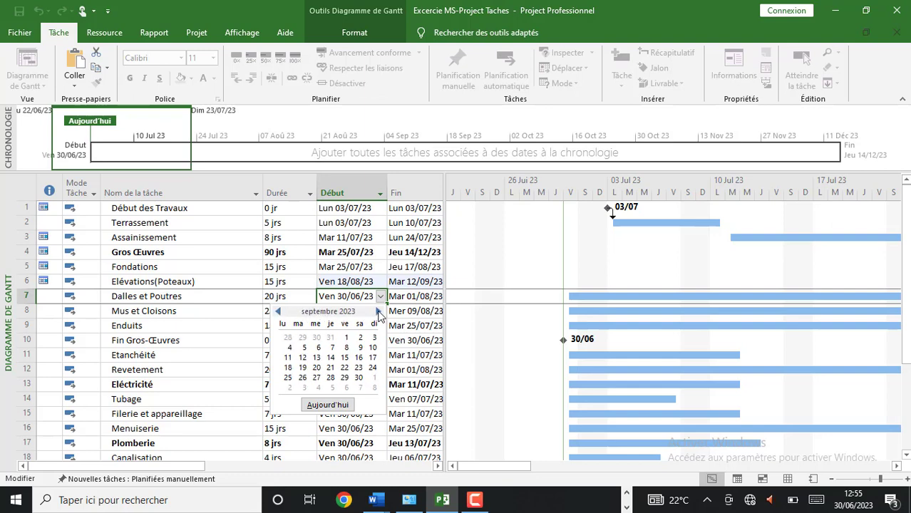
{"action": "left_click", "coordinate": [317, 358]}
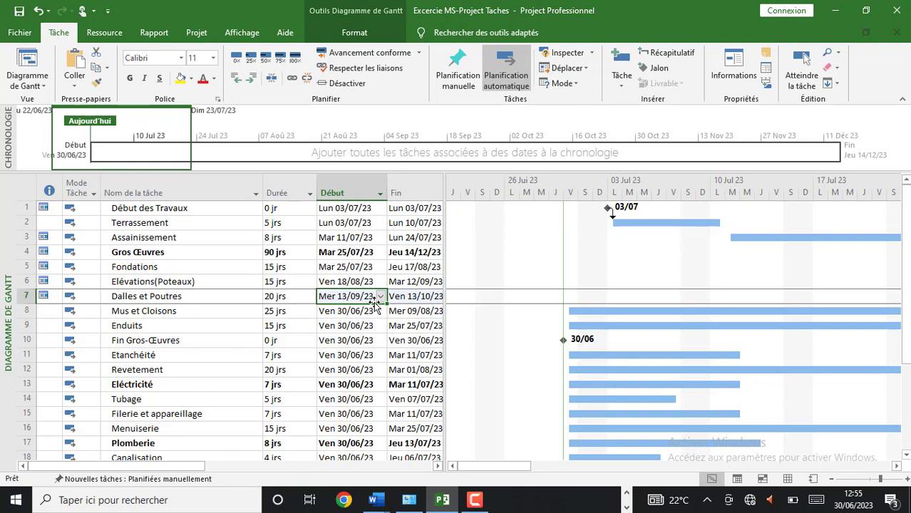
{"action": "left_click", "coordinate": [381, 298]}
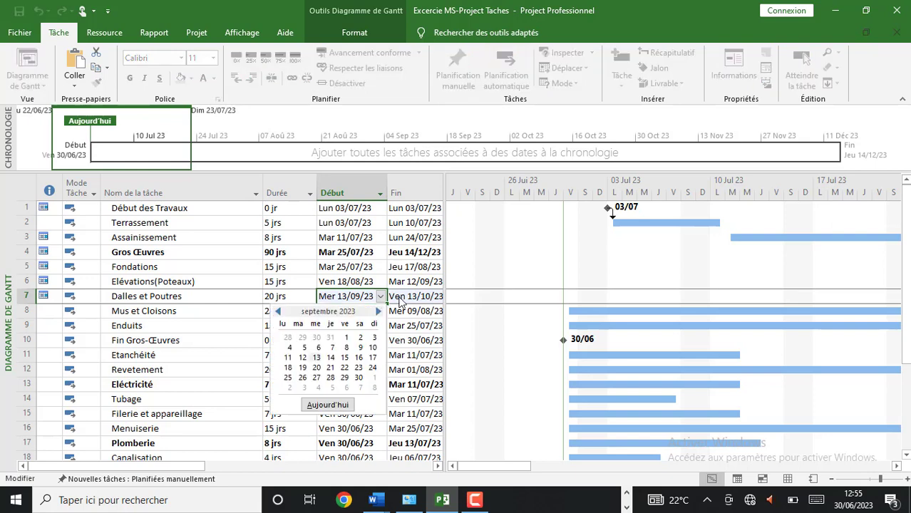
{"action": "left_click", "coordinate": [401, 301]}
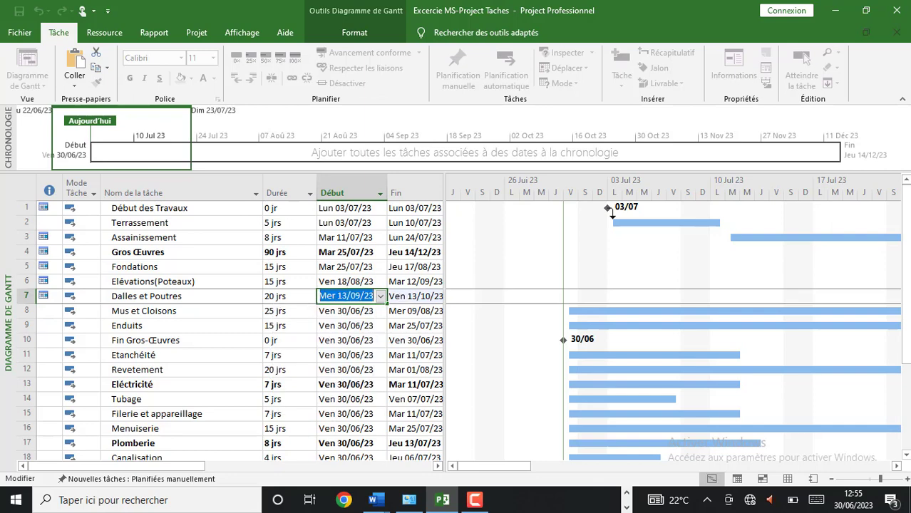
{"action": "key", "text": "Return"}
{"action": "left_click", "coordinate": [440, 300]}
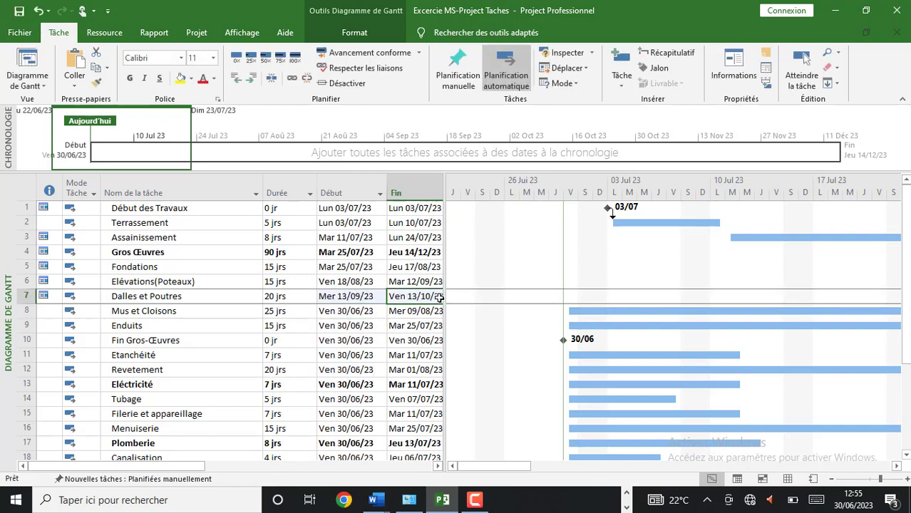
{"action": "left_click", "coordinate": [428, 299]}
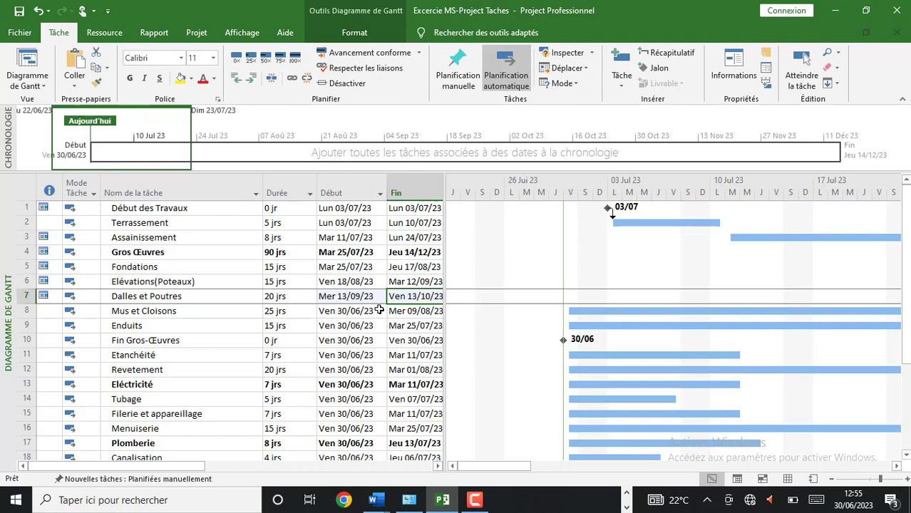
{"action": "left_click", "coordinate": [326, 299]}
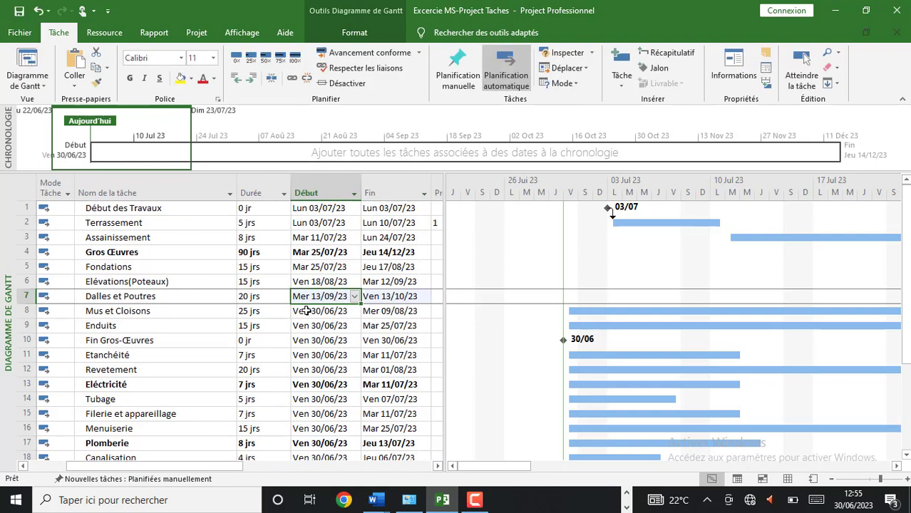
Step: Set the start date of the Mus et Cloisons task to Saturday 14/10/23, allowing that Saturday as a working day
{"action": "left_click", "coordinate": [248, 312]}
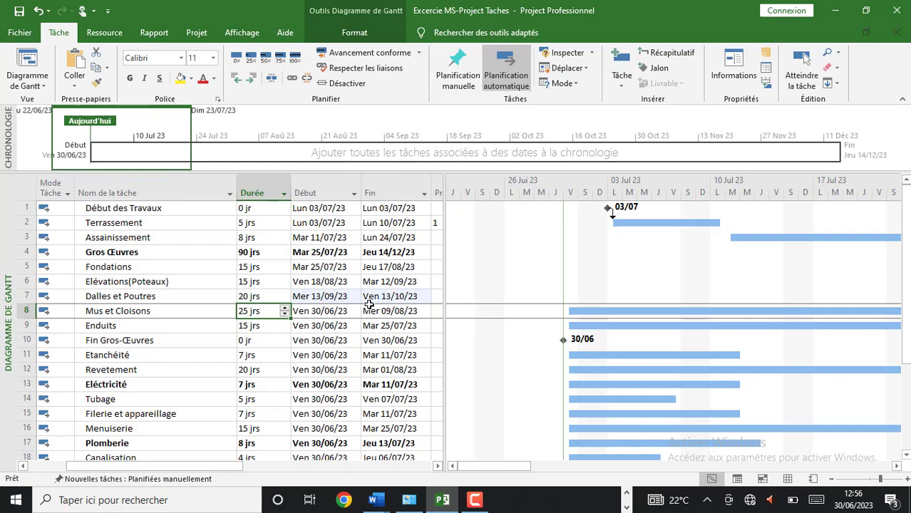
{"action": "left_click", "coordinate": [308, 311]}
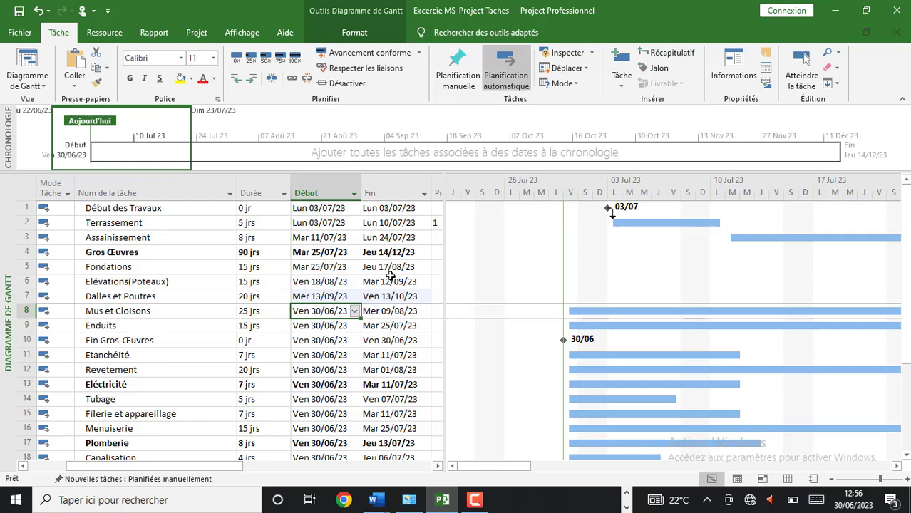
{"action": "left_click", "coordinate": [355, 313]}
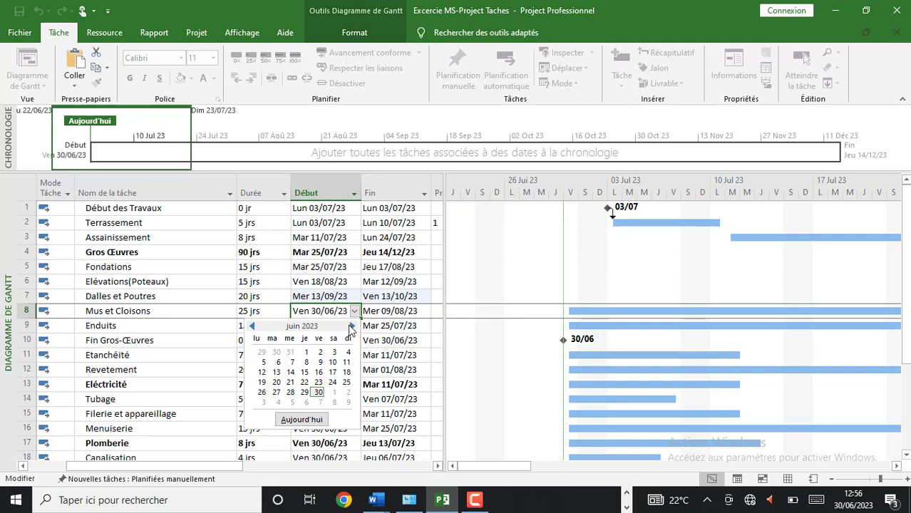
{"action": "left_click", "coordinate": [351, 327]}
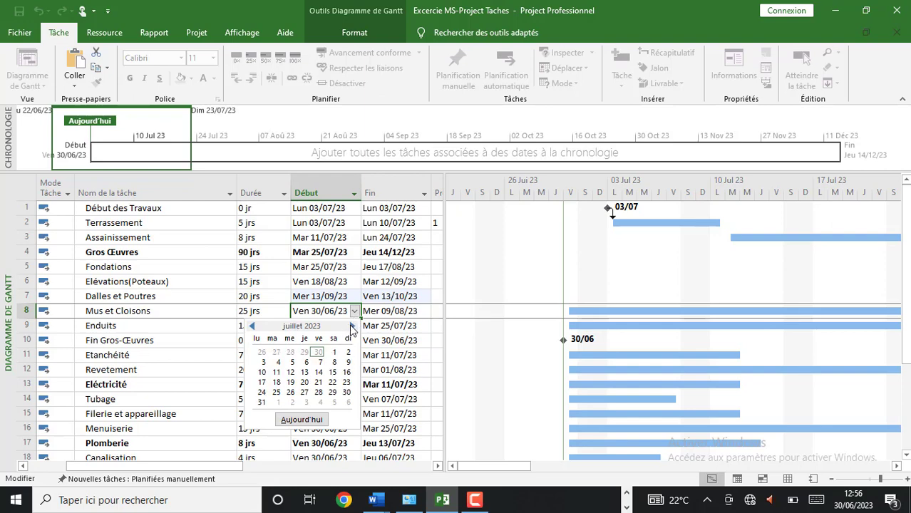
{"action": "left_click", "coordinate": [352, 326]}
{"action": "left_click", "coordinate": [351, 327]}
{"action": "left_click", "coordinate": [352, 327]}
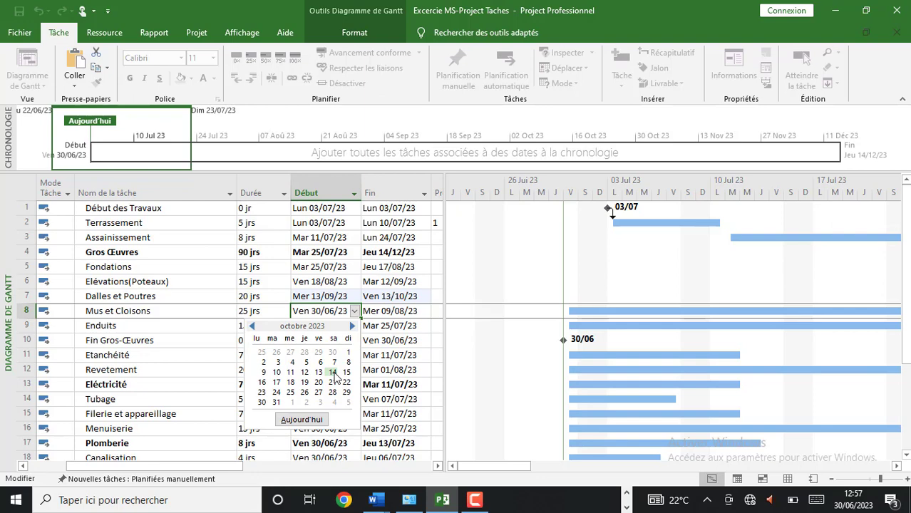
{"action": "left_click", "coordinate": [333, 372]}
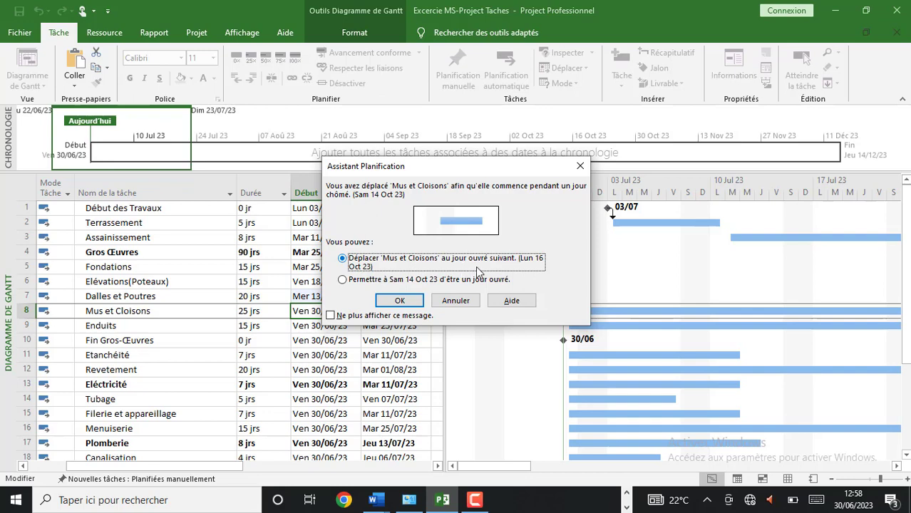
{"action": "left_click", "coordinate": [343, 281]}
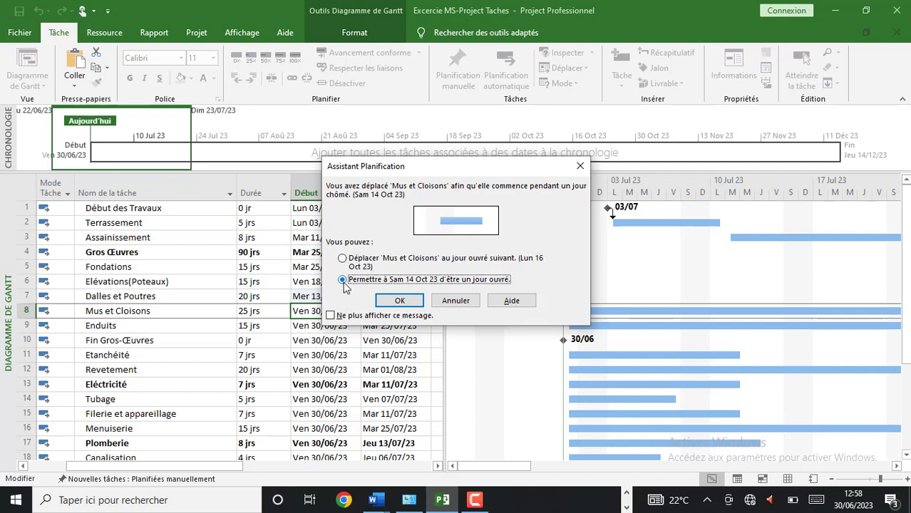
{"action": "left_click", "coordinate": [397, 301]}
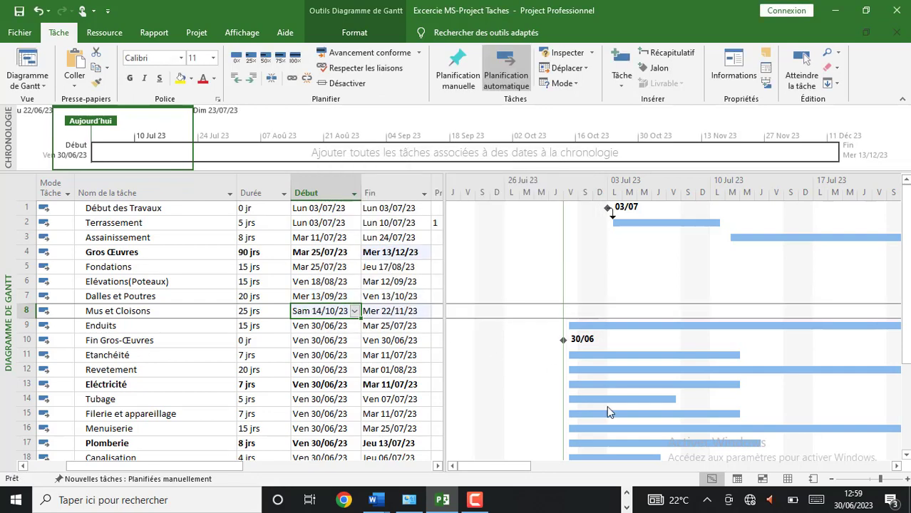
{"action": "left_click_drag", "start_coordinate": [518, 469], "coordinate": [757, 442]}
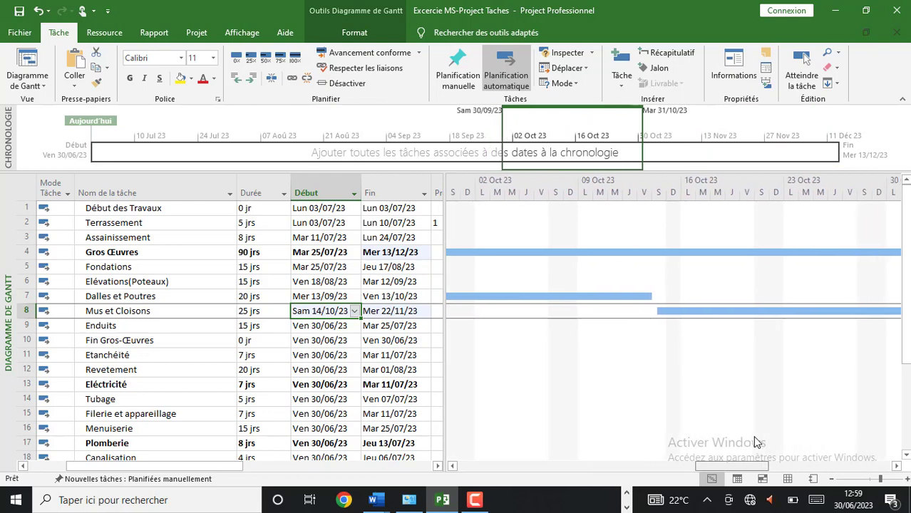
{"action": "left_click_drag", "start_coordinate": [753, 436], "coordinate": [475, 396]}
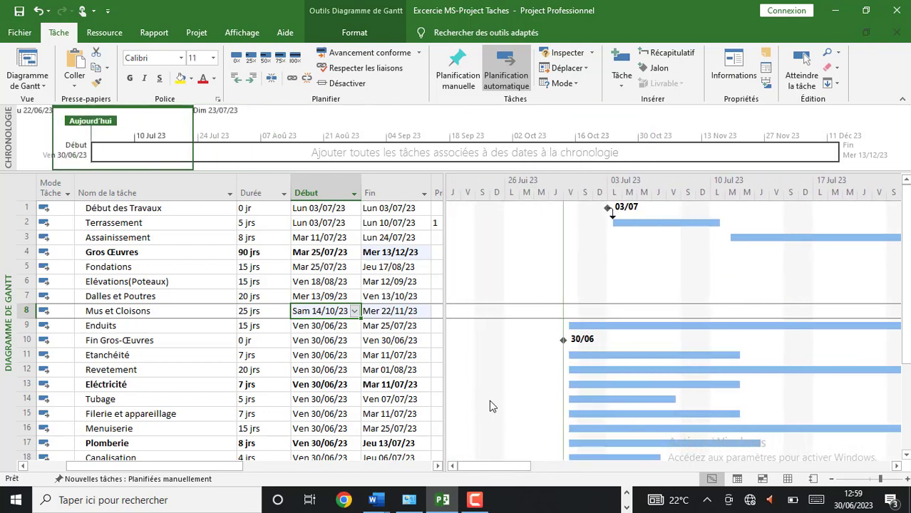
{"action": "left_click_drag", "start_coordinate": [527, 466], "coordinate": [549, 458]}
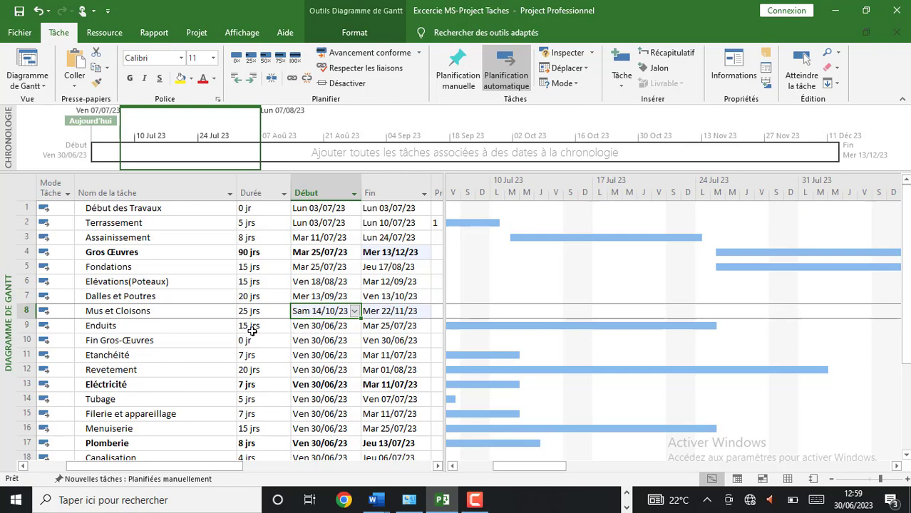
Step: Set the start date of the Enduits task to Thursday 23/11/23
{"action": "left_click", "coordinate": [177, 325]}
{"action": "left_click", "coordinate": [252, 329]}
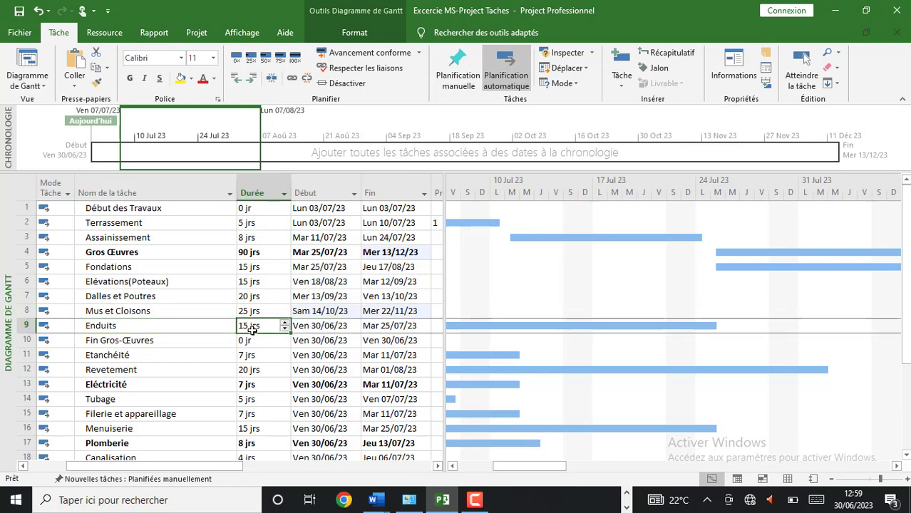
{"action": "left_click", "coordinate": [313, 328]}
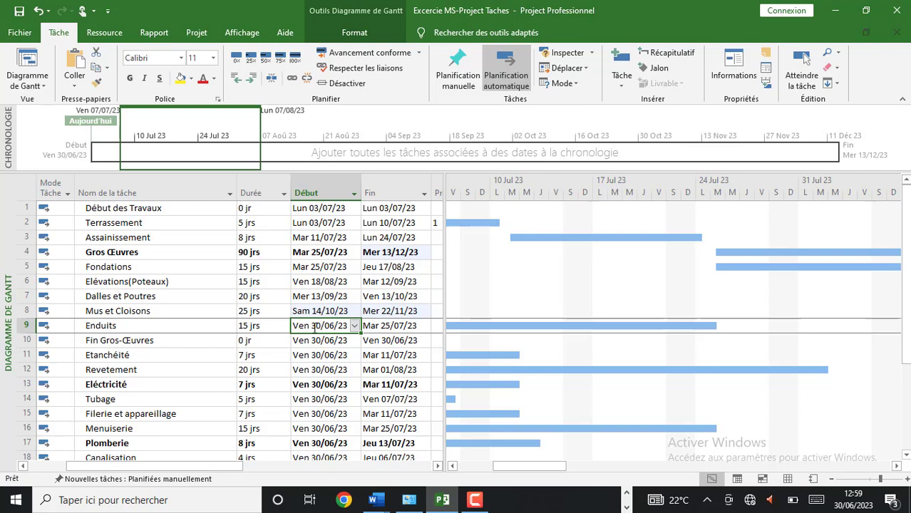
{"action": "left_click", "coordinate": [354, 327]}
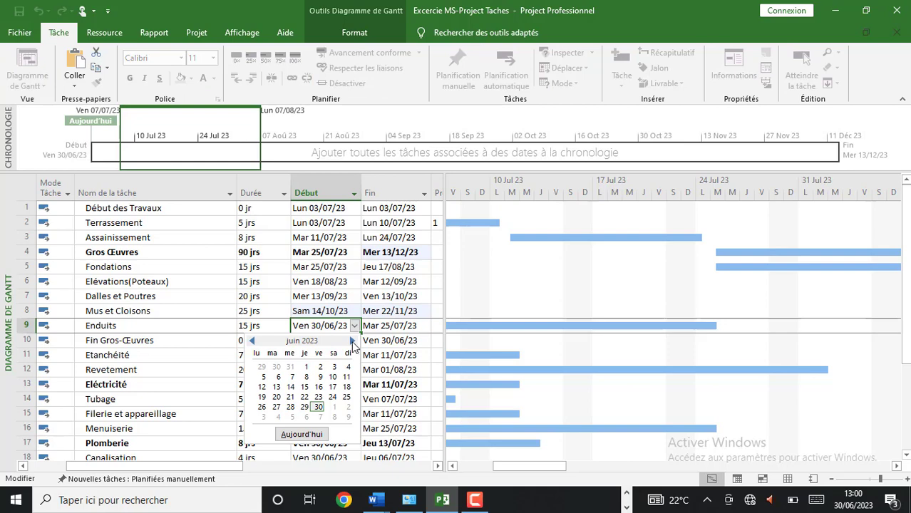
{"action": "left_click", "coordinate": [352, 341]}
{"action": "left_click", "coordinate": [352, 342]}
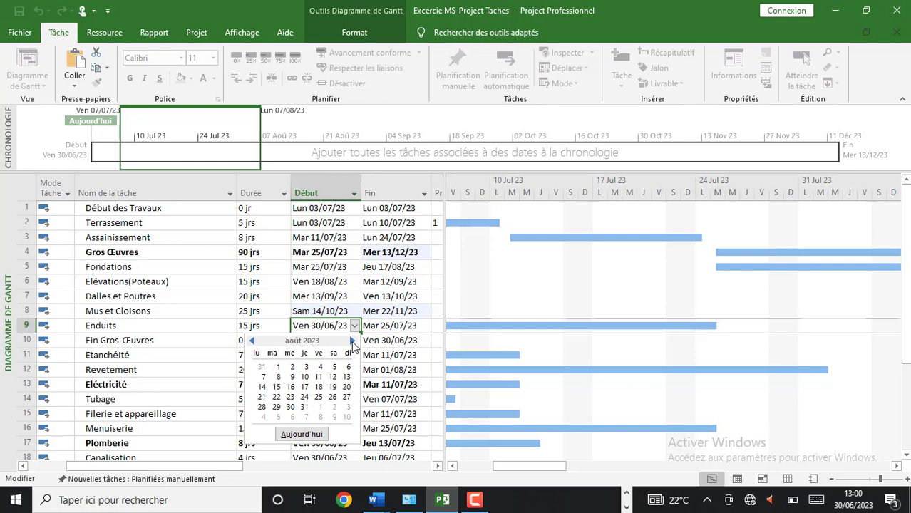
{"action": "left_click", "coordinate": [352, 342]}
{"action": "left_click", "coordinate": [352, 341]}
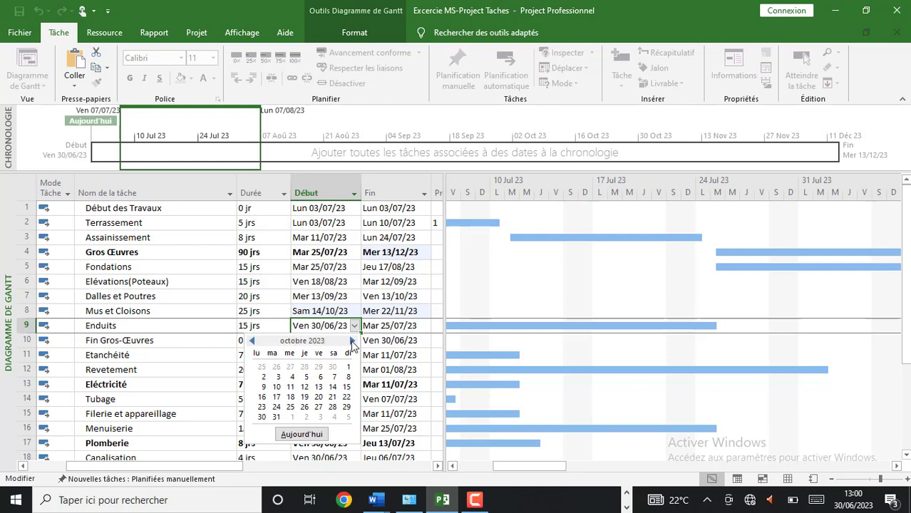
{"action": "left_click", "coordinate": [352, 341]}
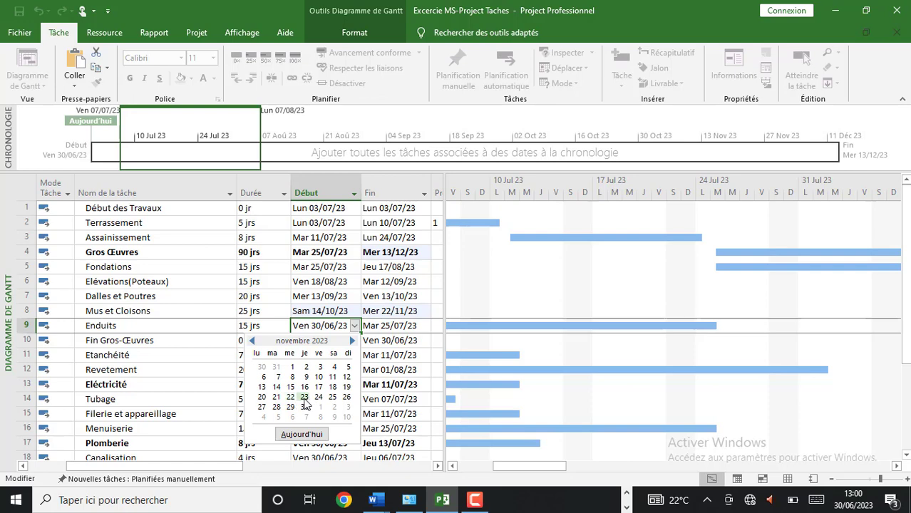
{"action": "left_click", "coordinate": [305, 398]}
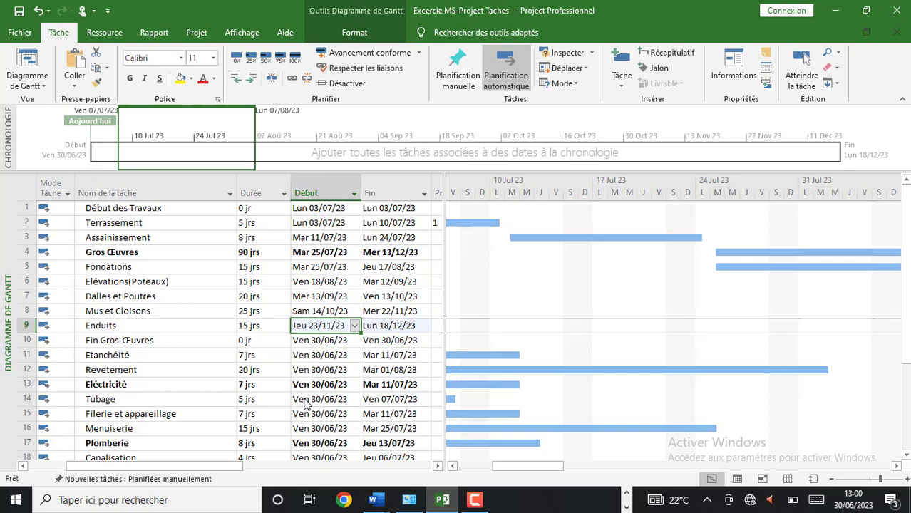
Step: Set the start date of the Fin Gros-Œuvres milestone to Monday 18/12/23
{"action": "left_click", "coordinate": [245, 340]}
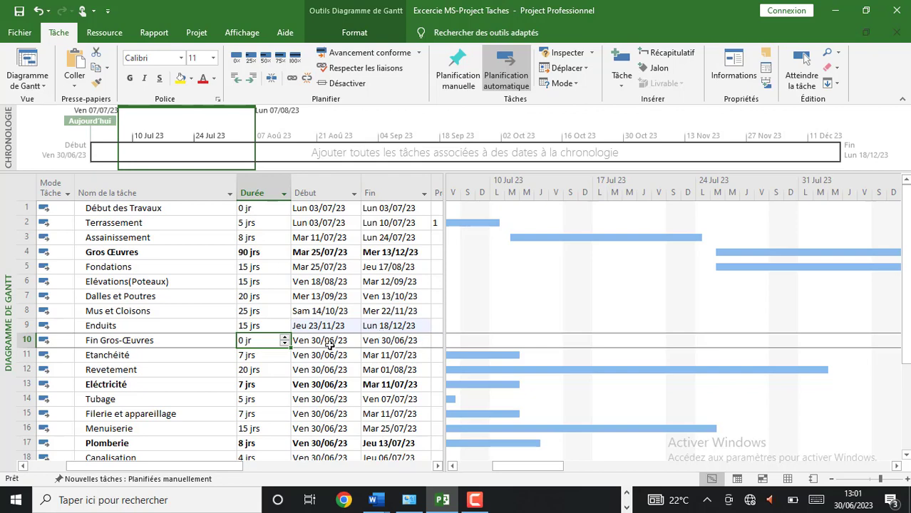
{"action": "left_click", "coordinate": [330, 342]}
{"action": "left_click", "coordinate": [354, 341]}
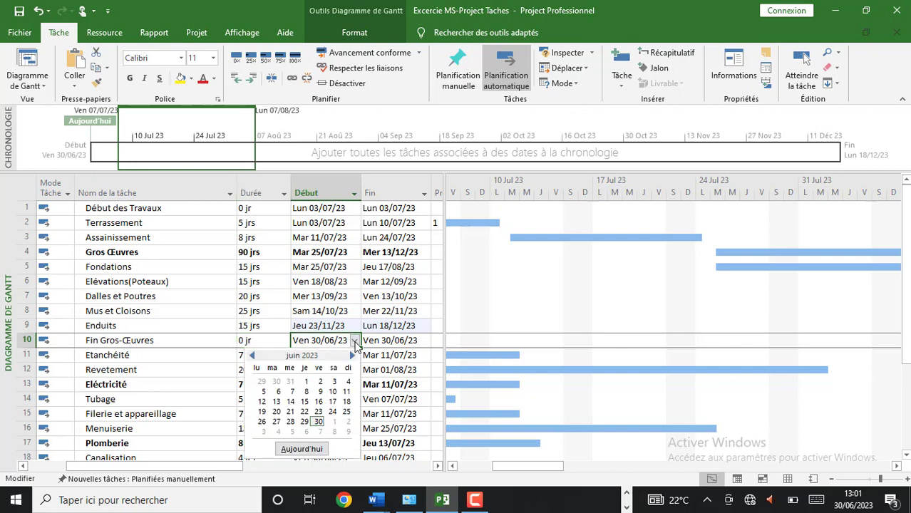
{"action": "left_click", "coordinate": [350, 356]}
{"action": "left_click", "coordinate": [351, 356]}
{"action": "left_click", "coordinate": [350, 355]}
{"action": "left_click", "coordinate": [351, 355]}
{"action": "left_click", "coordinate": [351, 356]}
{"action": "left_click", "coordinate": [351, 355]}
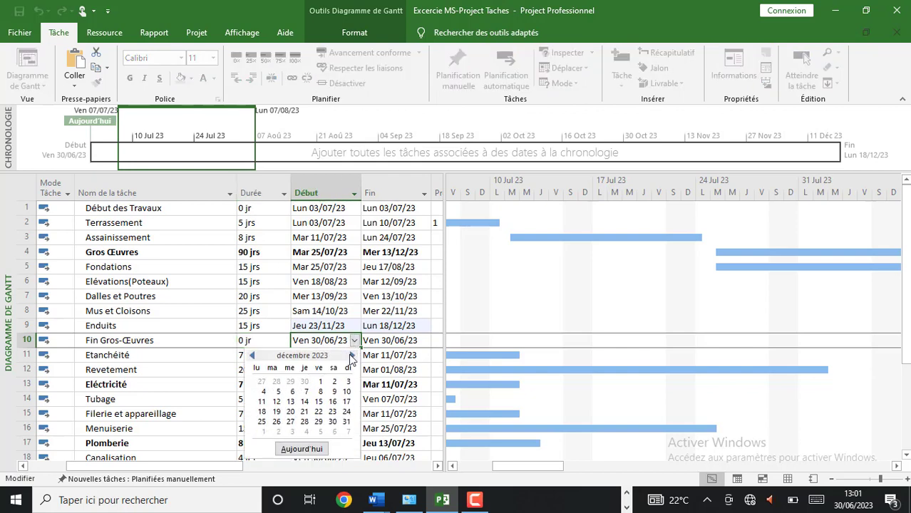
{"action": "left_click", "coordinate": [262, 412]}
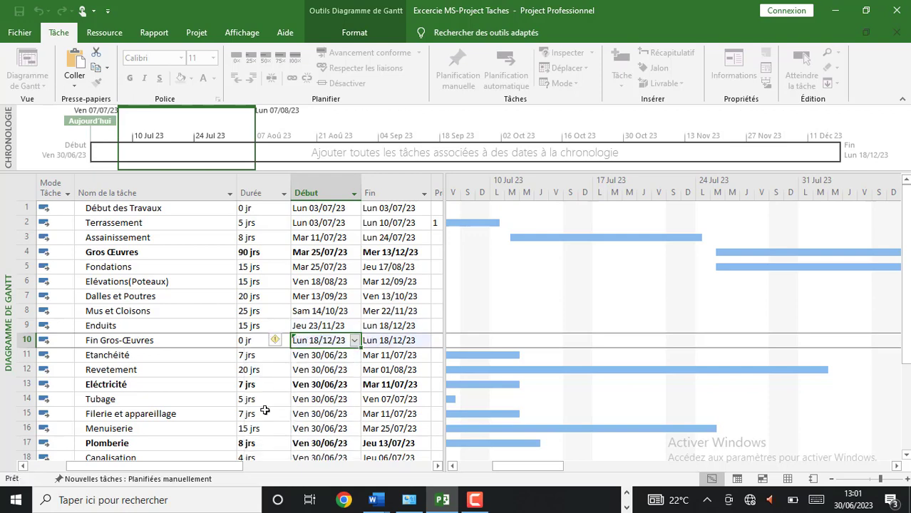
Step: Review the durations and dates of the Gros Œuvres tasks from Fondations through Enduits against the Fin Gros-Œuvres milestone
{"action": "left_click", "coordinate": [369, 357]}
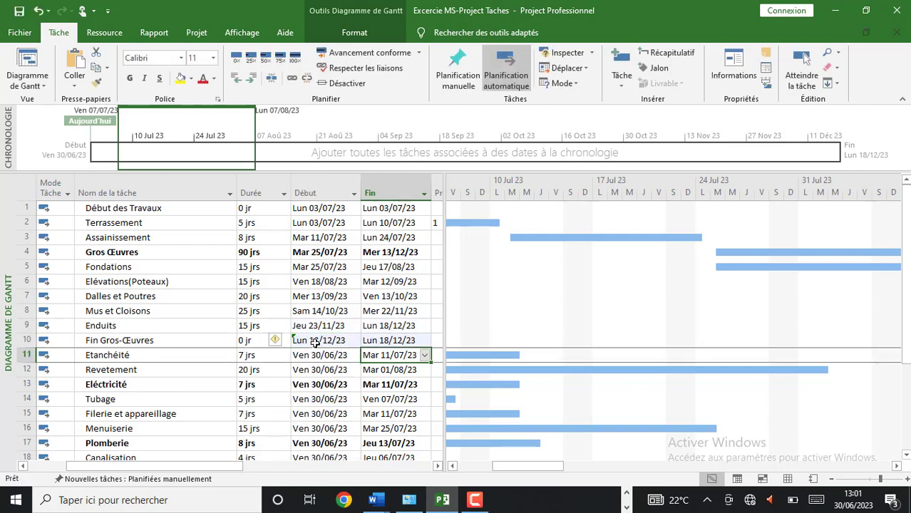
{"action": "left_click", "coordinate": [316, 343]}
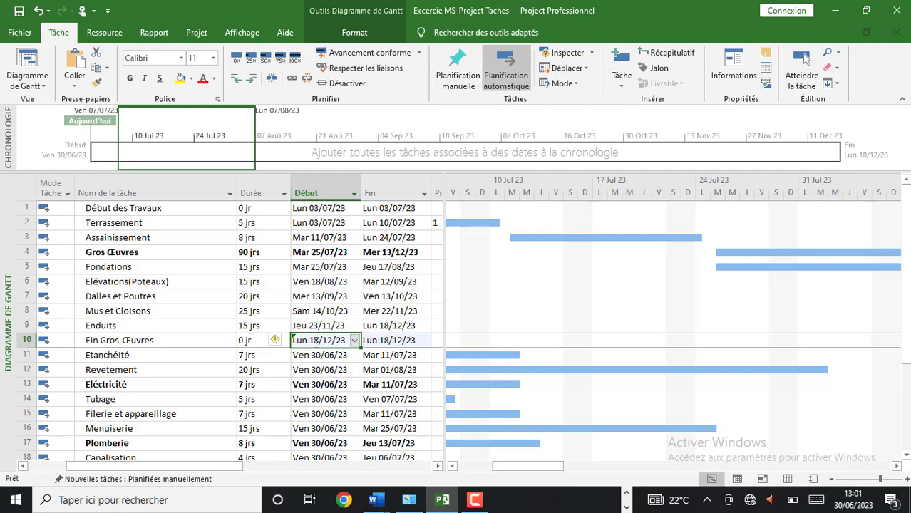
{"action": "left_click", "coordinate": [123, 341]}
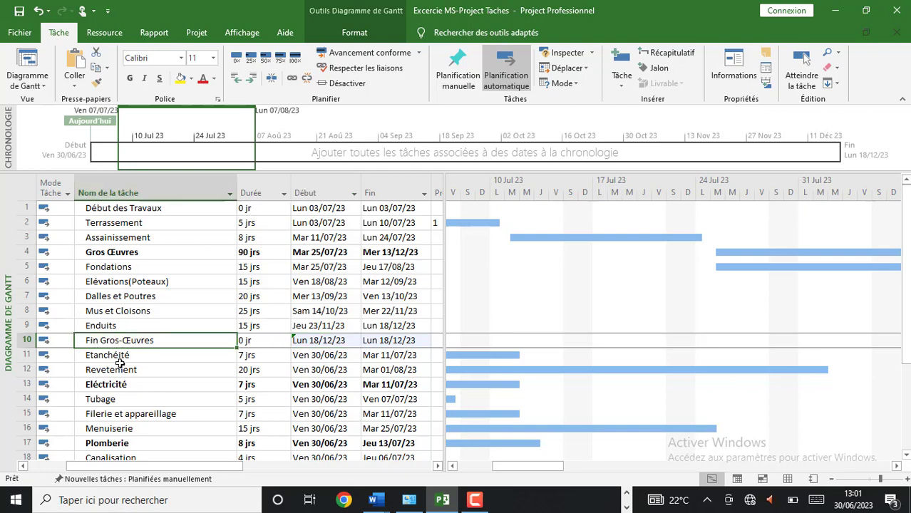
{"action": "left_click", "coordinate": [139, 375]}
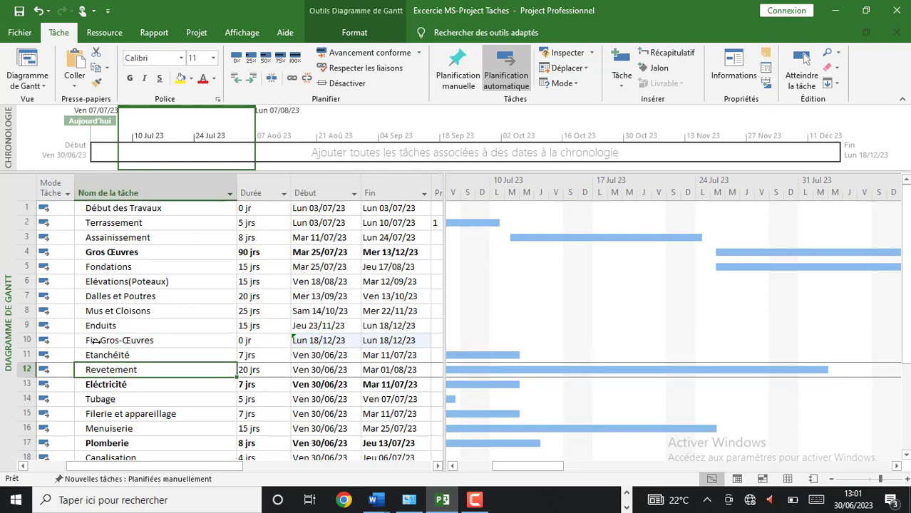
{"action": "left_click", "coordinate": [95, 341]}
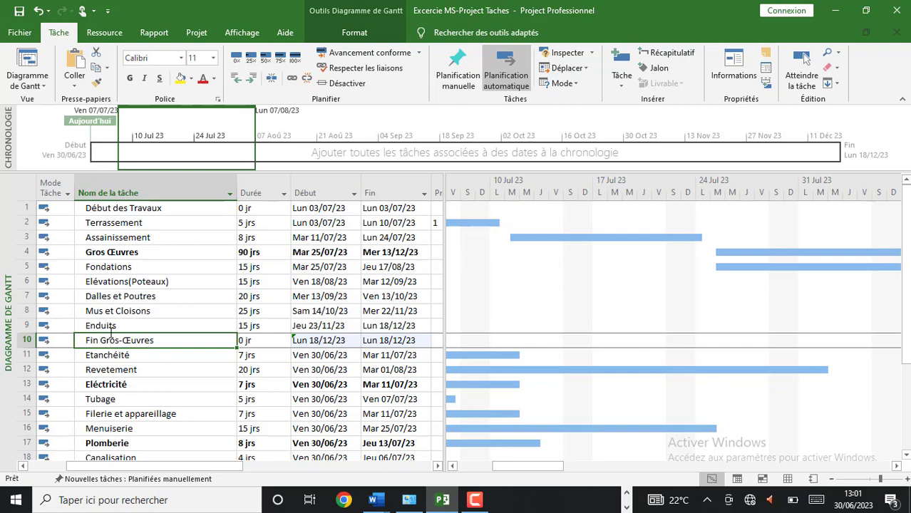
{"action": "left_click", "coordinate": [245, 268]}
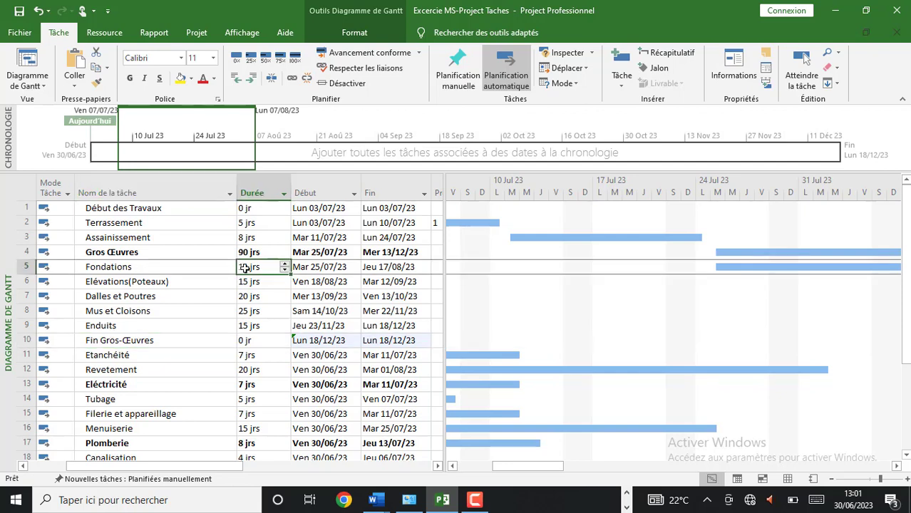
{"action": "left_click", "coordinate": [245, 281]}
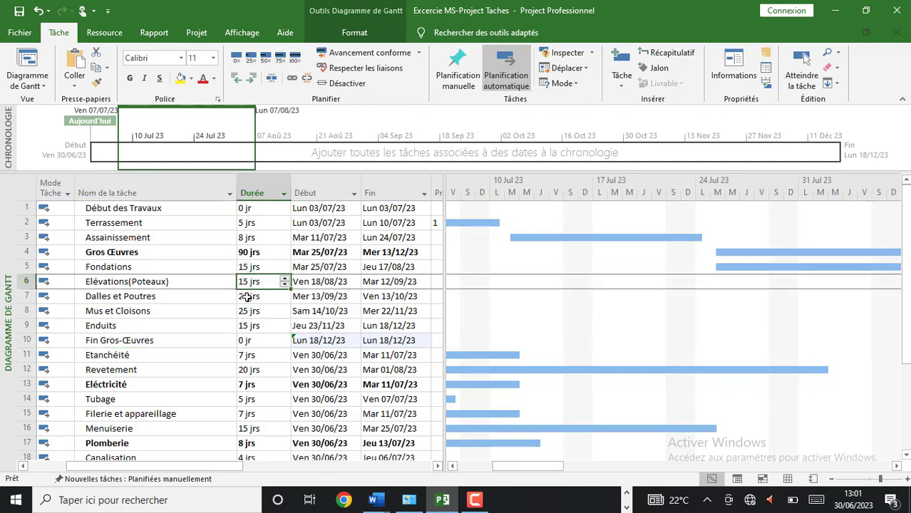
{"action": "left_click", "coordinate": [246, 296]}
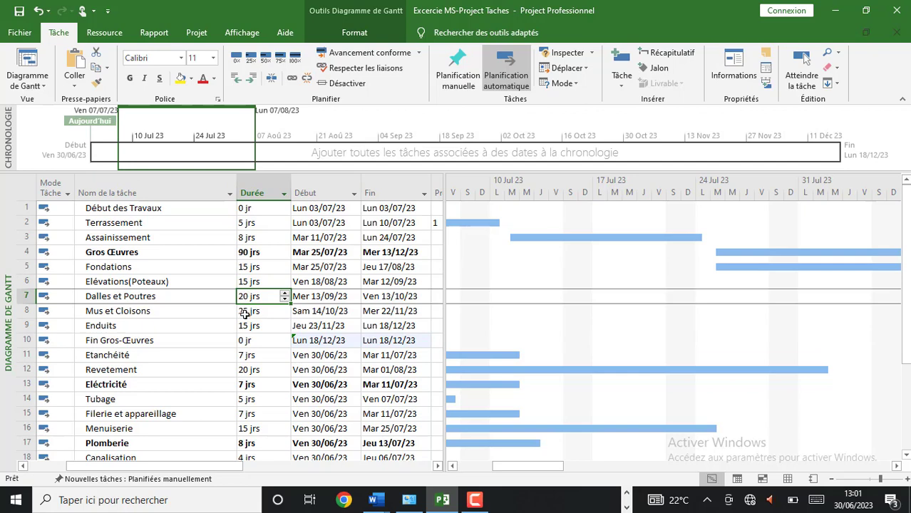
{"action": "left_click", "coordinate": [244, 312]}
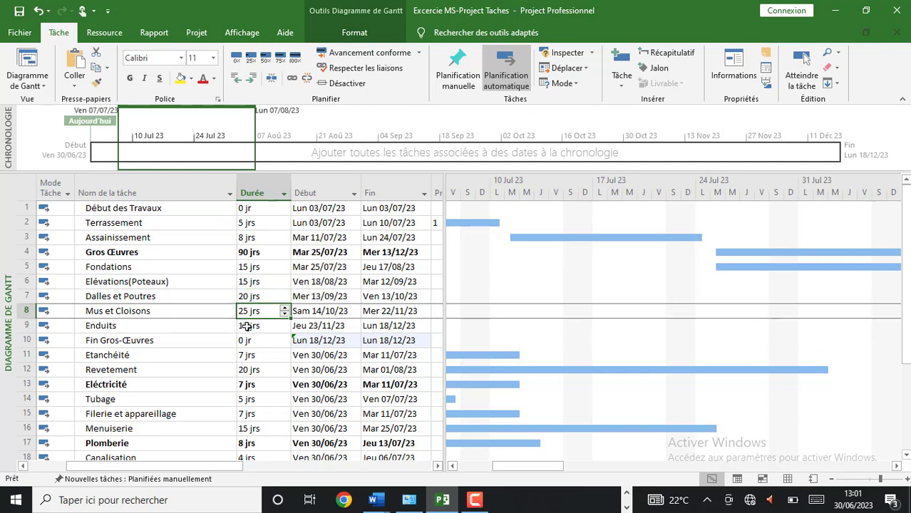
{"action": "left_click", "coordinate": [245, 326]}
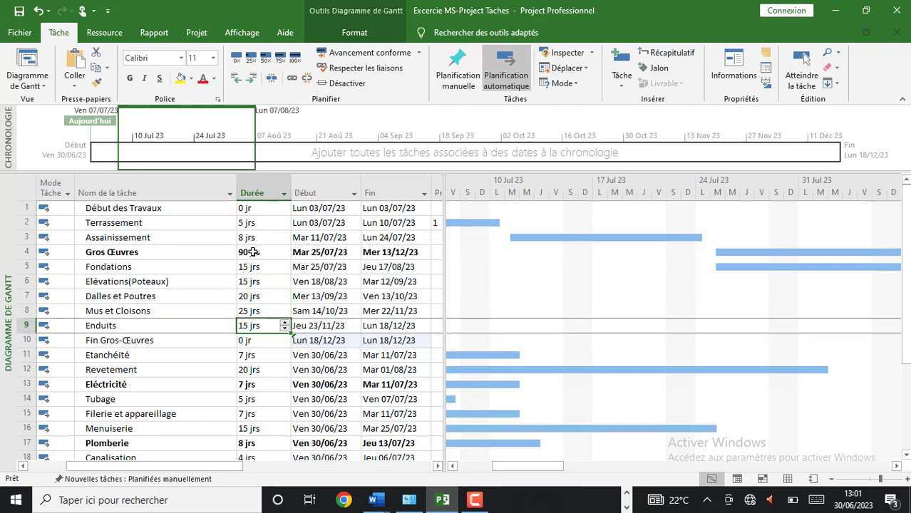
{"action": "left_click", "coordinate": [113, 326]}
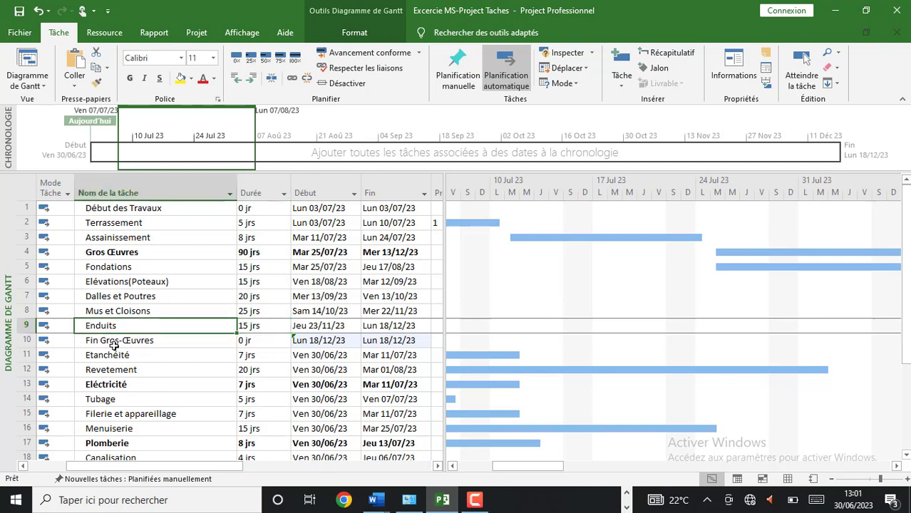
{"action": "left_click", "coordinate": [114, 342]}
{"action": "left_click", "coordinate": [101, 326]}
{"action": "left_click", "coordinate": [100, 337]}
{"action": "left_click", "coordinate": [107, 314]}
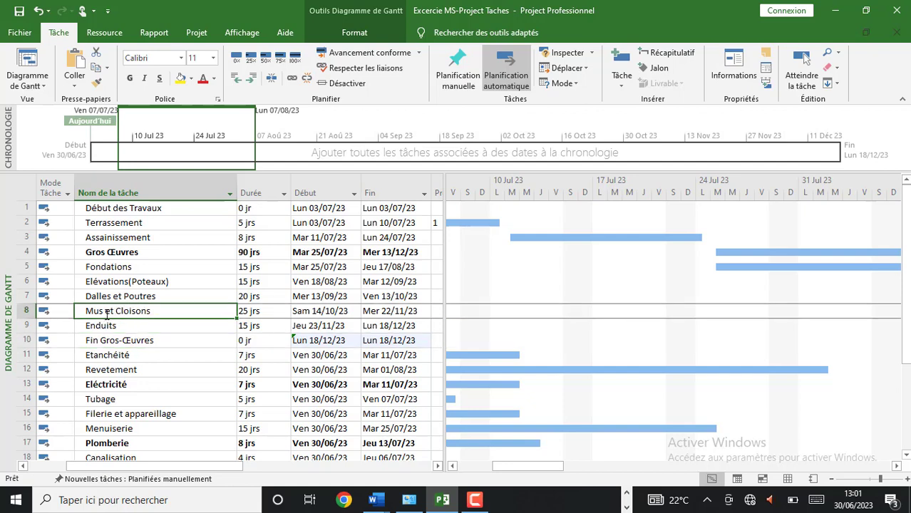
{"action": "left_click_drag", "start_coordinate": [84, 327], "coordinate": [383, 326]}
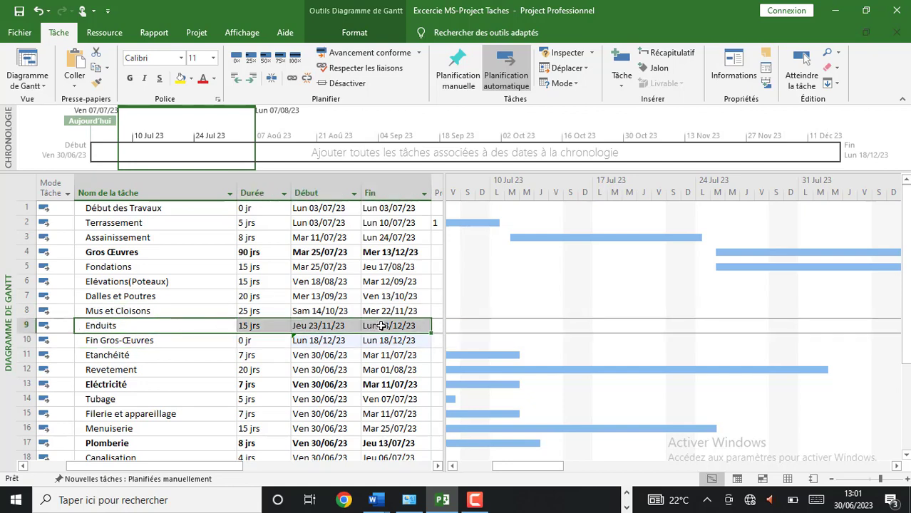
Step: Fill the Enduits task row with red and make its text bold
{"action": "left_click", "coordinate": [191, 80]}
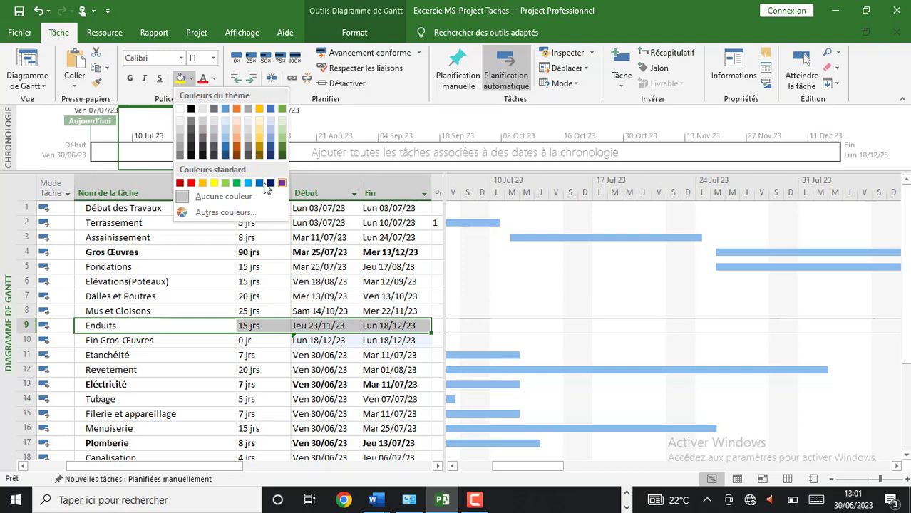
{"action": "left_click", "coordinate": [236, 110]}
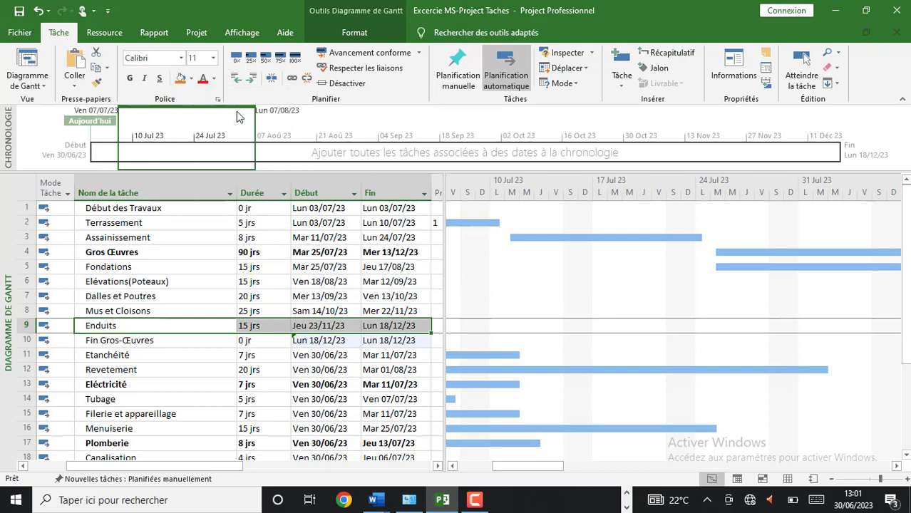
{"action": "left_click", "coordinate": [187, 80]}
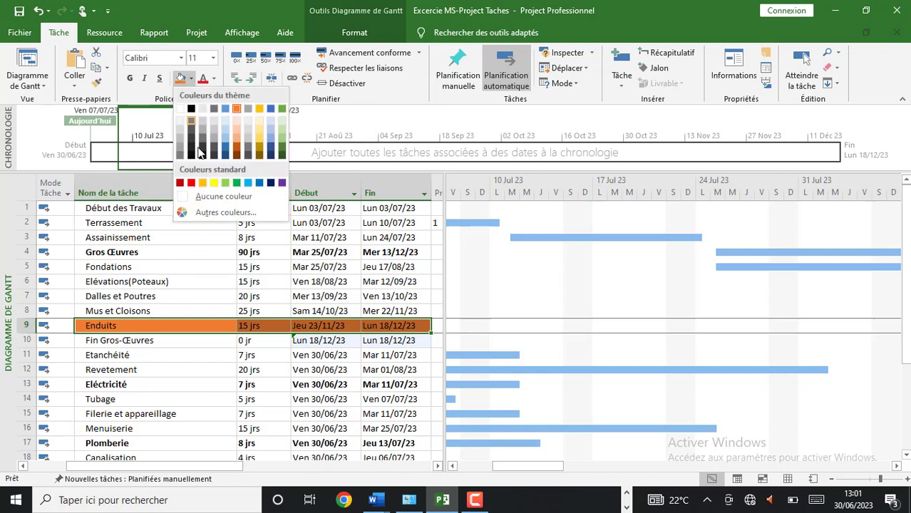
{"action": "left_click", "coordinate": [192, 183]}
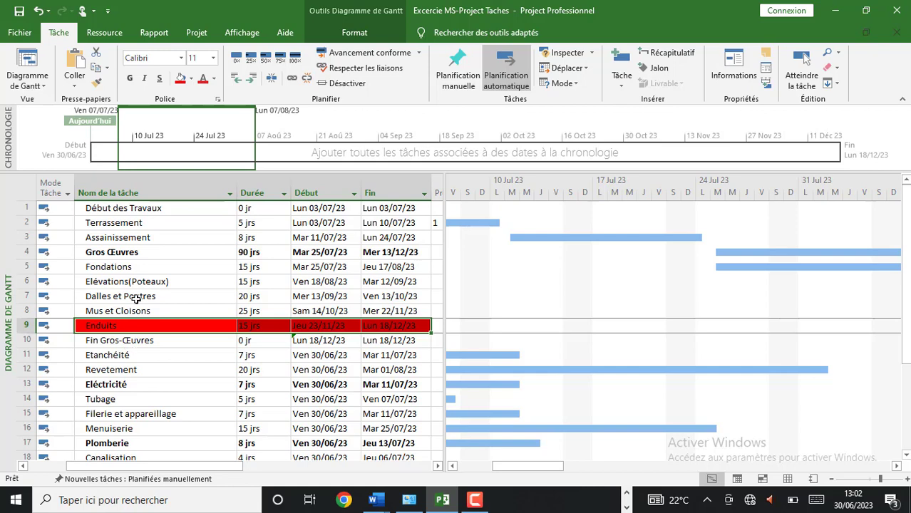
{"action": "left_click", "coordinate": [131, 79]}
{"action": "left_click", "coordinate": [128, 341]}
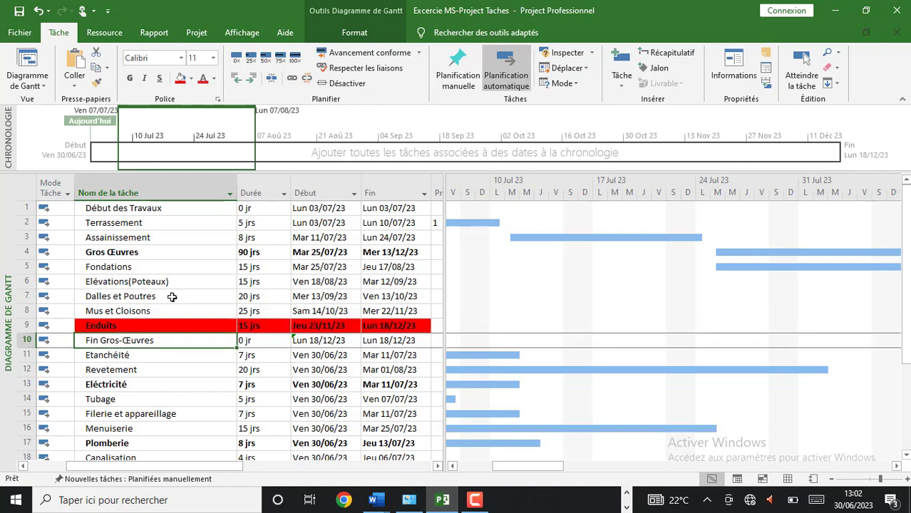
{"action": "left_click", "coordinate": [174, 368]}
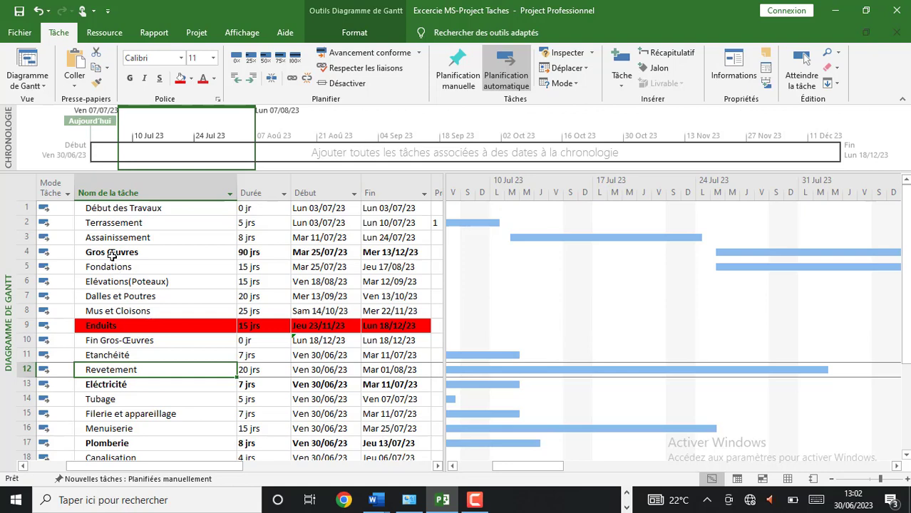
{"action": "left_click", "coordinate": [103, 269]}
{"action": "left_click", "coordinate": [92, 251]}
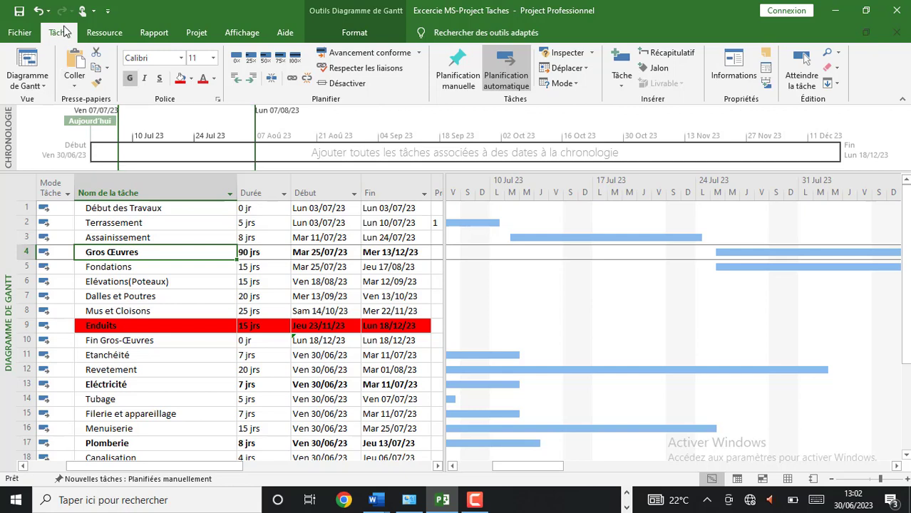
Step: Undo the bold and fill colour changes on the Enduits row
{"action": "left_click", "coordinate": [39, 12]}
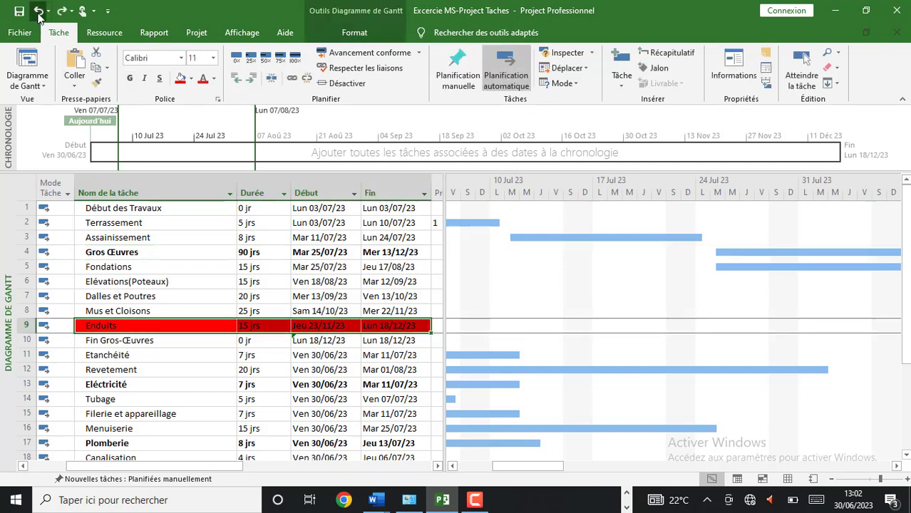
{"action": "left_click", "coordinate": [39, 11]}
{"action": "left_click", "coordinate": [40, 11]}
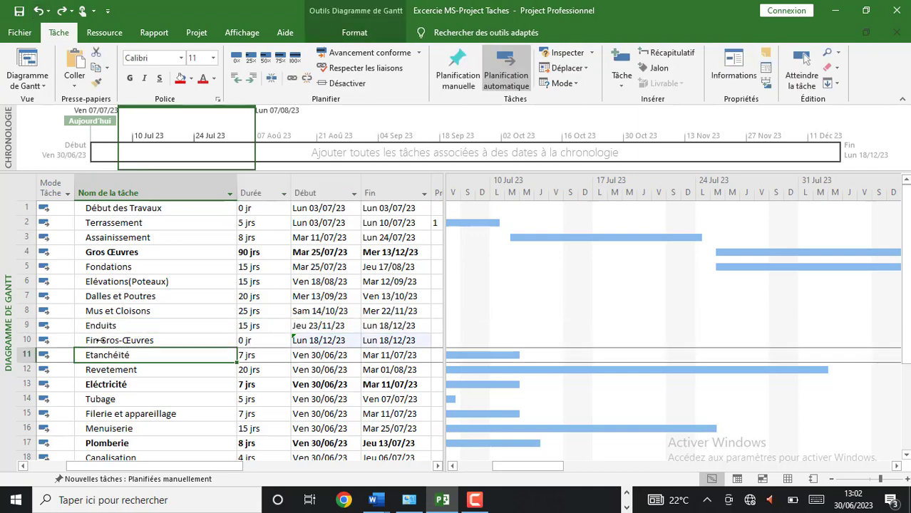
Step: Make the Fin Gros-Œuvres milestone row bold from its name to its finish date and fill it with red
{"action": "left_click", "coordinate": [137, 341]}
{"action": "left_click_drag", "start_coordinate": [138, 341], "coordinate": [376, 340]}
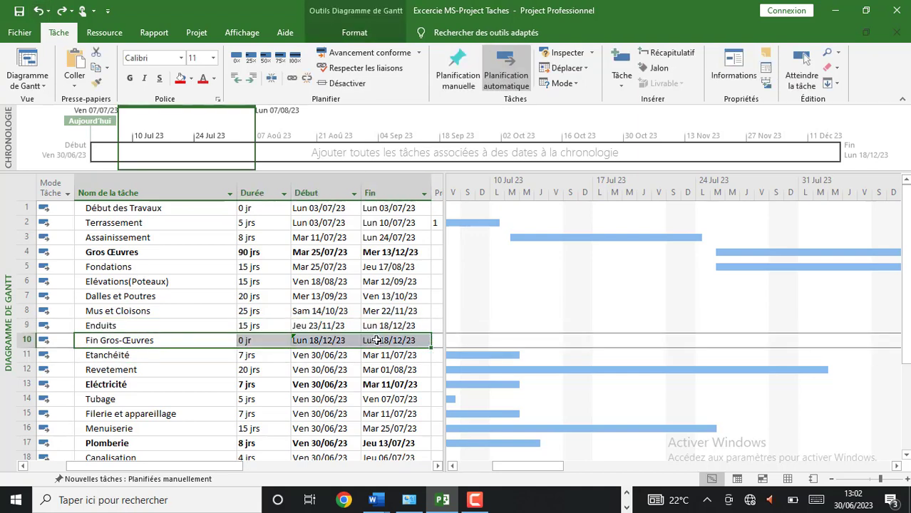
{"action": "left_click", "coordinate": [129, 81]}
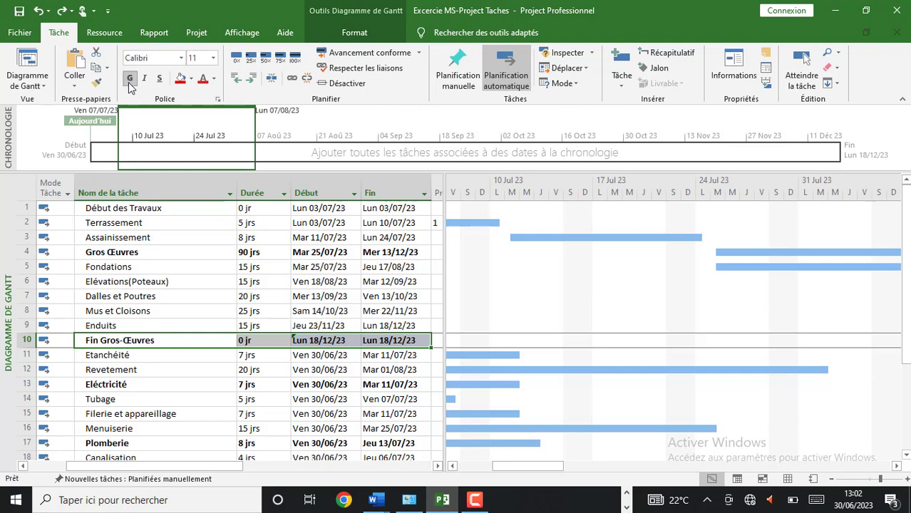
{"action": "left_click", "coordinate": [181, 80]}
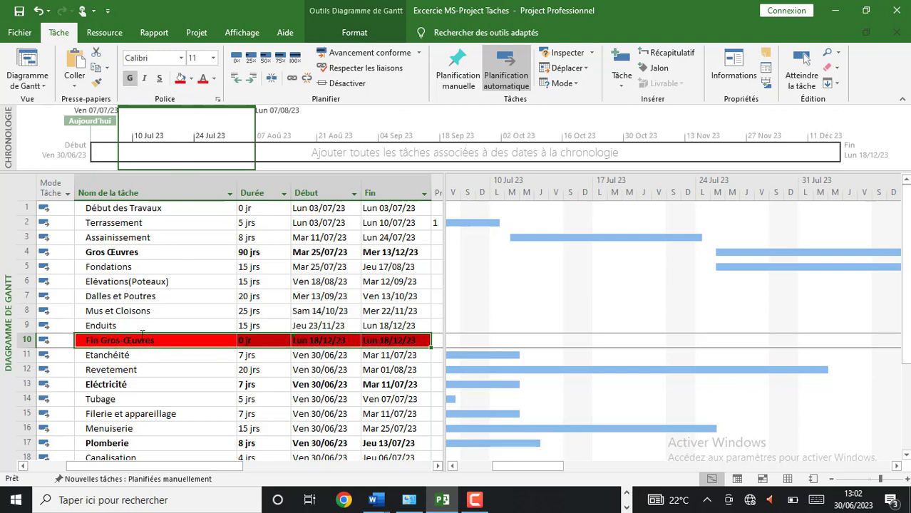
{"action": "left_click", "coordinate": [141, 364]}
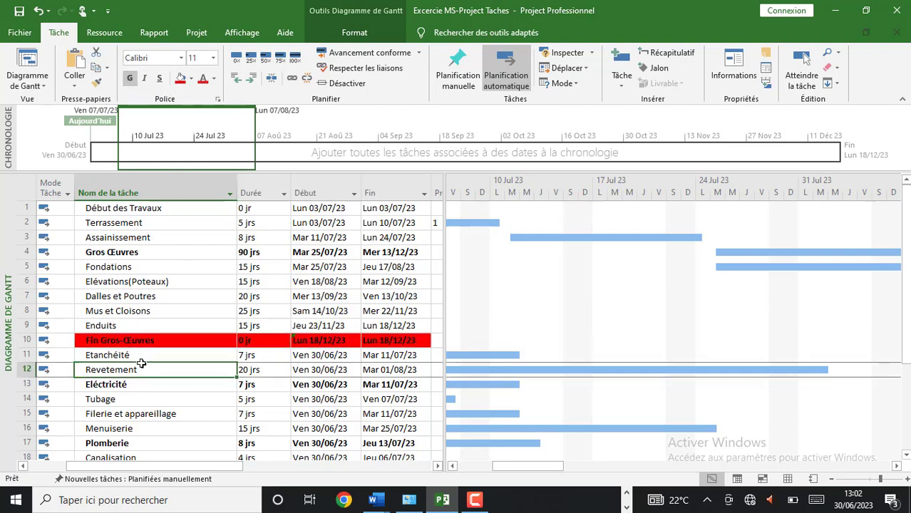
Step: Fill the Gros Œuvres phase row with orange from its name to its finish date
{"action": "left_click", "coordinate": [91, 254]}
{"action": "left_click_drag", "start_coordinate": [224, 253], "coordinate": [392, 252]}
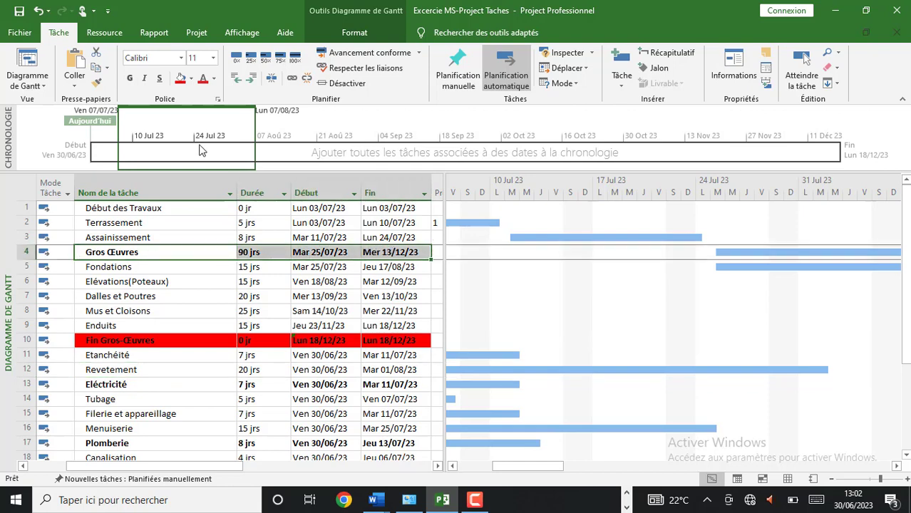
{"action": "left_click", "coordinate": [191, 78]}
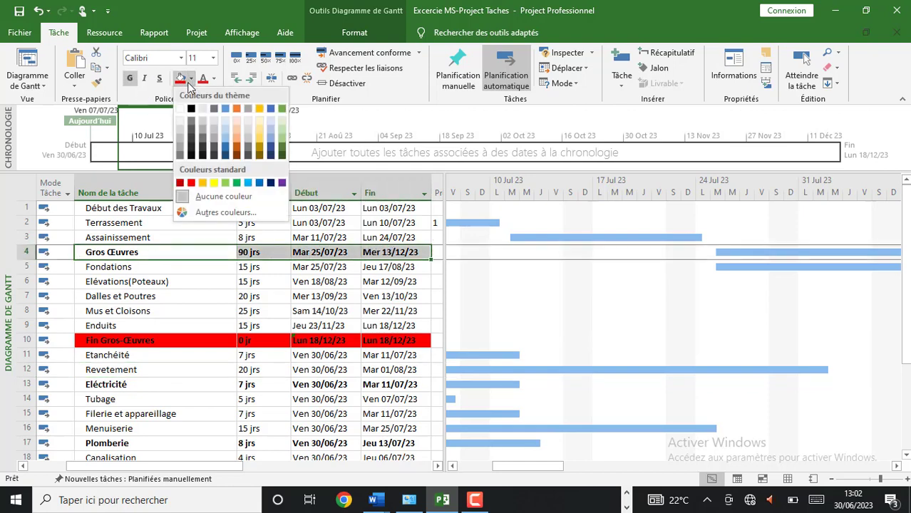
{"action": "left_click", "coordinate": [237, 109]}
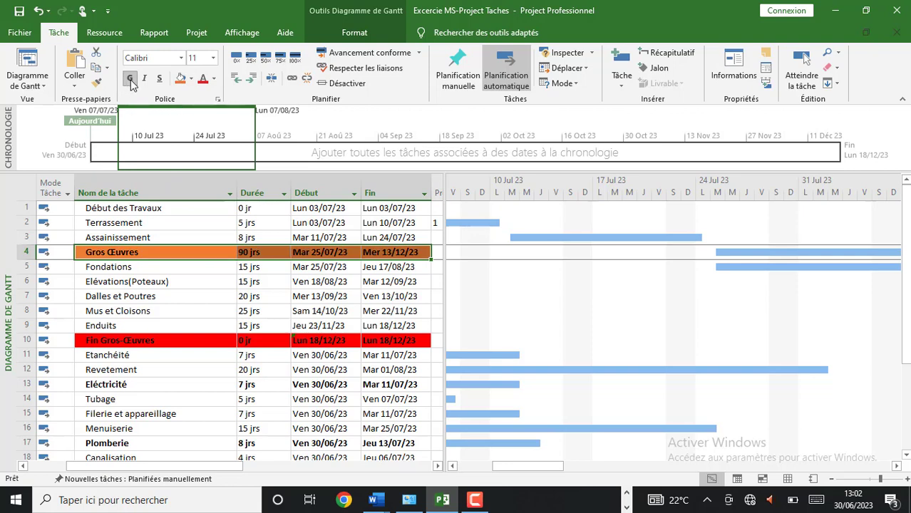
{"action": "left_click", "coordinate": [189, 352]}
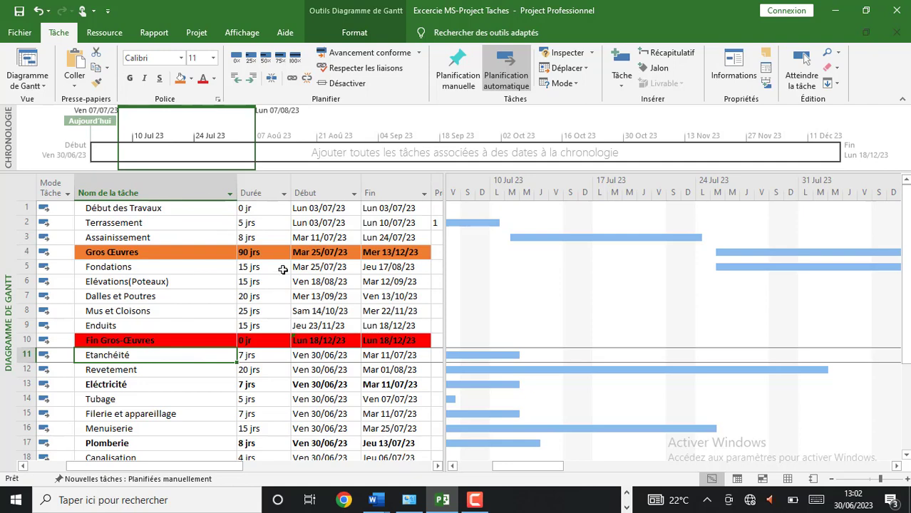
Step: Widen the task table to show the Prédécesseurs column and review the task dates from Gros Œuvres to Fin travaux
{"action": "left_click_drag", "start_coordinate": [444, 204], "coordinate": [486, 205]}
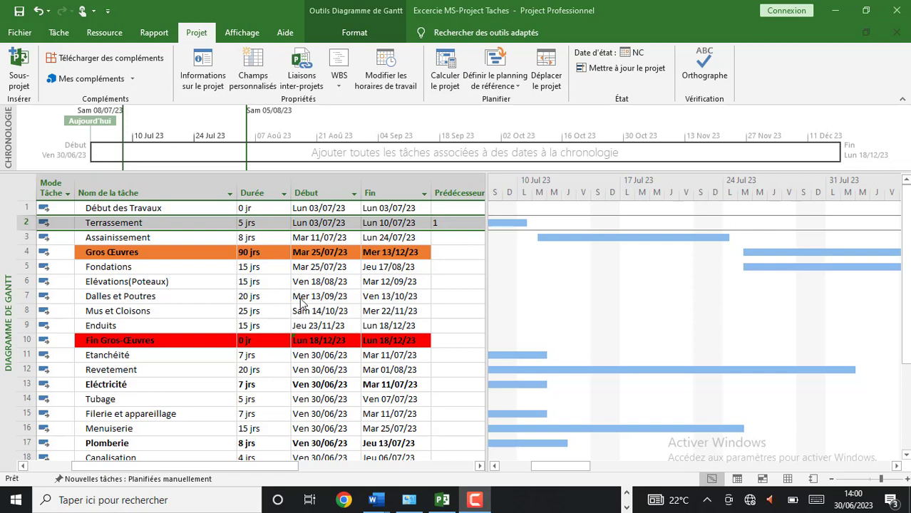
{"action": "left_click", "coordinate": [235, 341]}
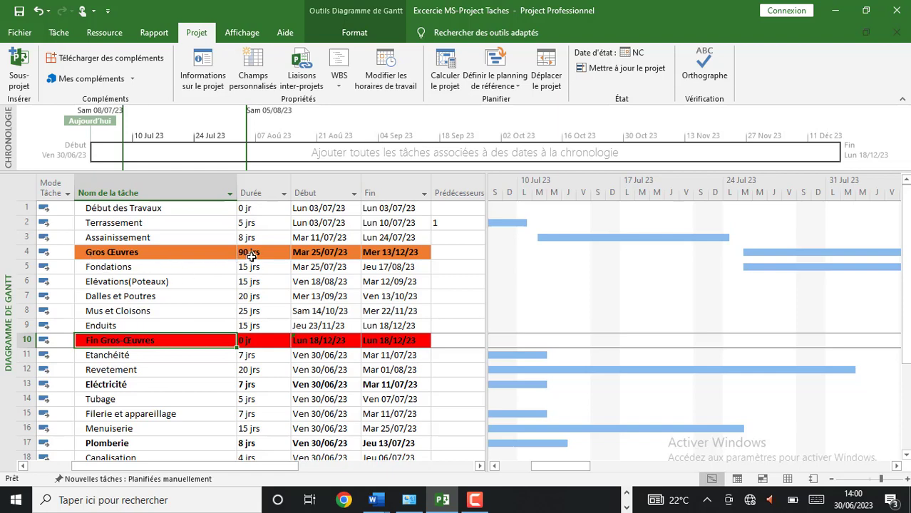
{"action": "left_click", "coordinate": [335, 254]}
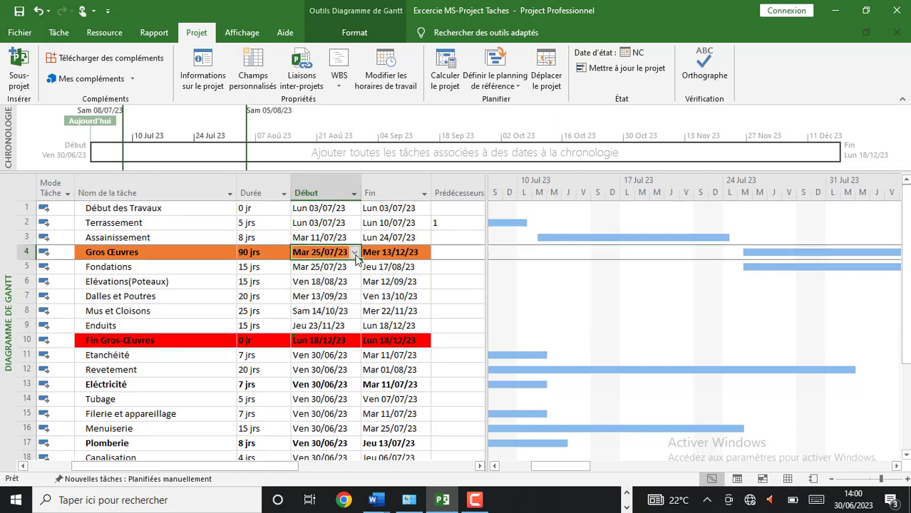
{"action": "left_click", "coordinate": [354, 254]}
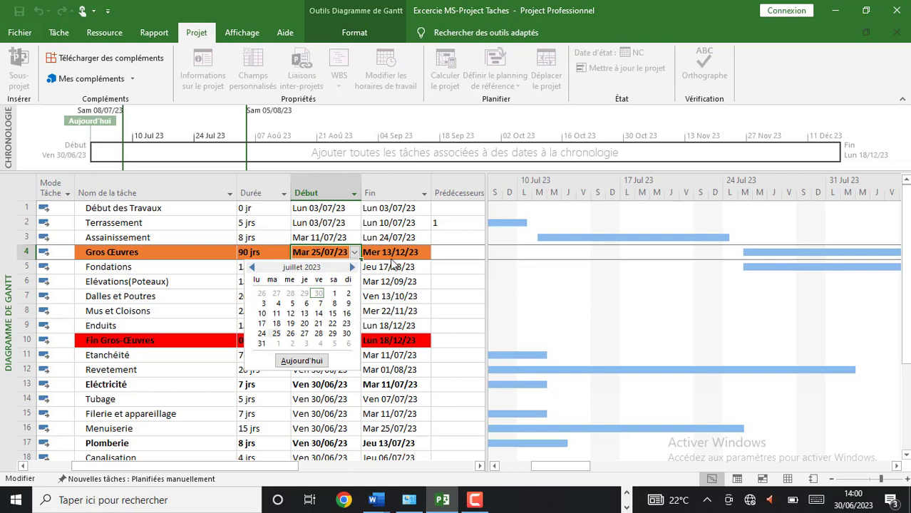
{"action": "left_click", "coordinate": [392, 263]}
{"action": "left_click", "coordinate": [398, 253]}
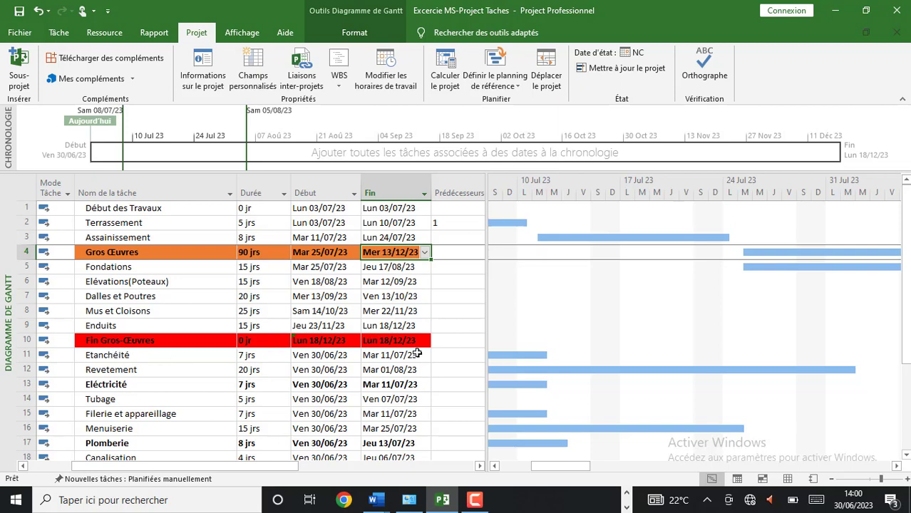
{"action": "left_click", "coordinate": [393, 343]}
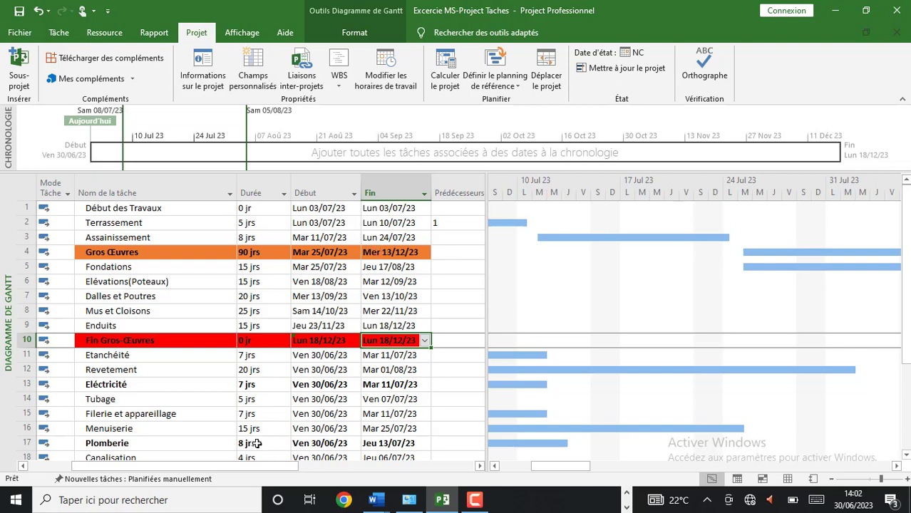
{"action": "scroll", "coordinate": [261, 400], "scroll_direction": "down", "scroll_amount": 1}
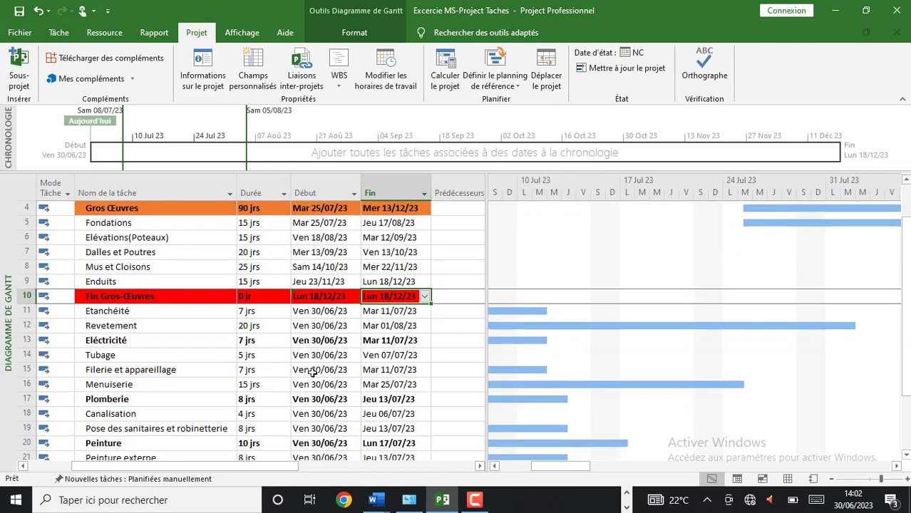
{"action": "scroll", "coordinate": [307, 371], "scroll_direction": "down", "scroll_amount": 2}
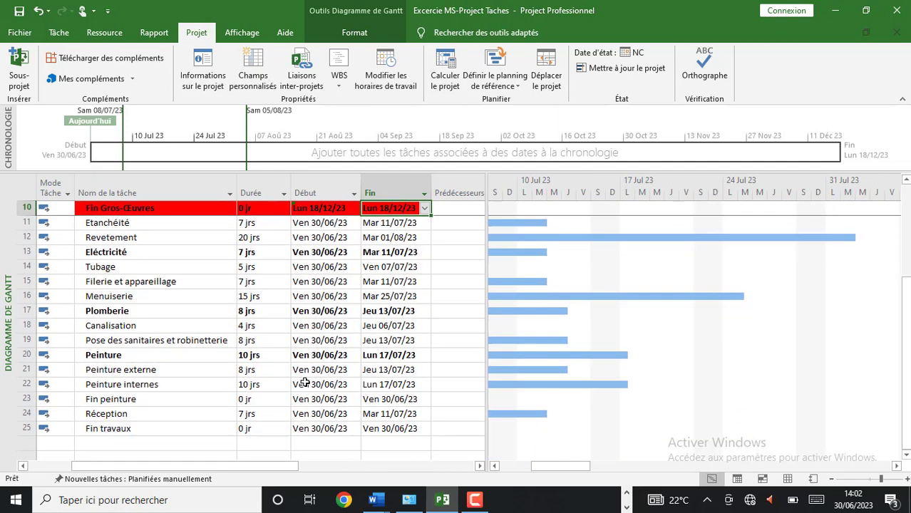
{"action": "left_click", "coordinate": [144, 224]}
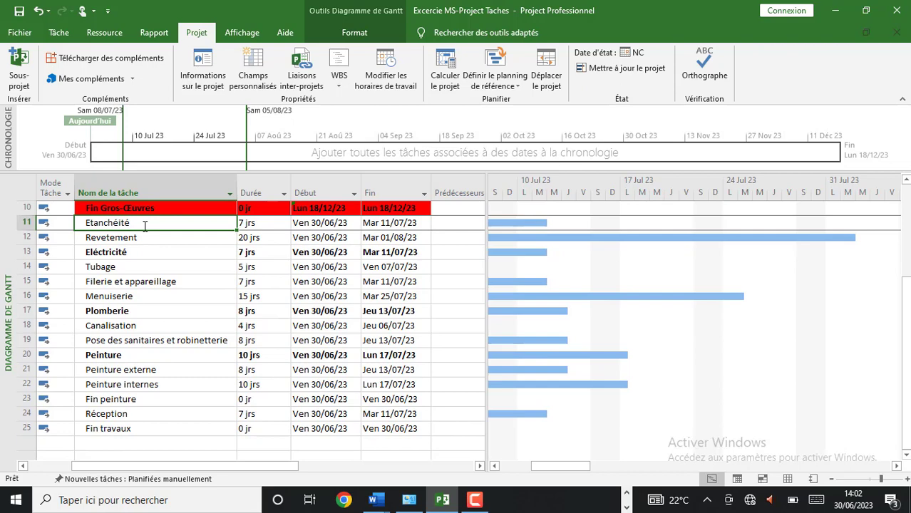
{"action": "scroll", "coordinate": [348, 238], "scroll_direction": "up", "scroll_amount": 3}
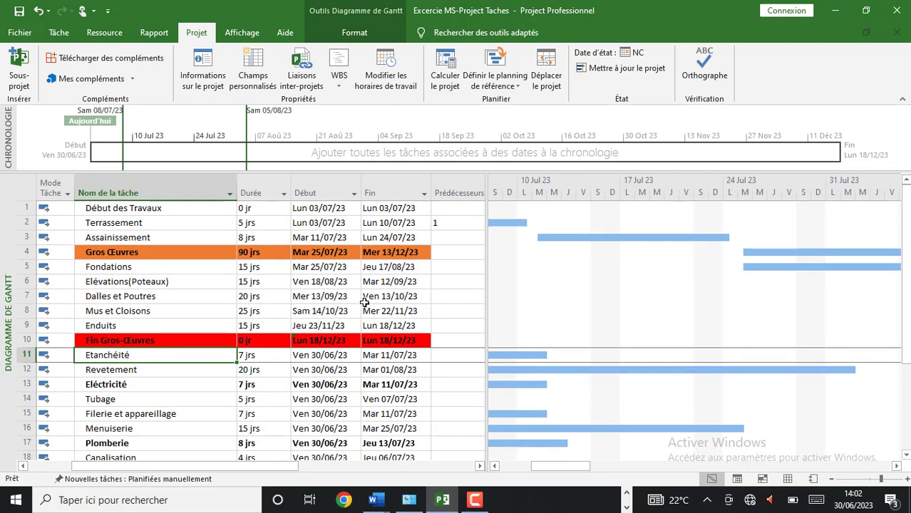
Step: Check the Standard calendar's work weeks and exceptions, and select the 24 heures calendar in the working-time settings
{"action": "left_click", "coordinate": [160, 34]}
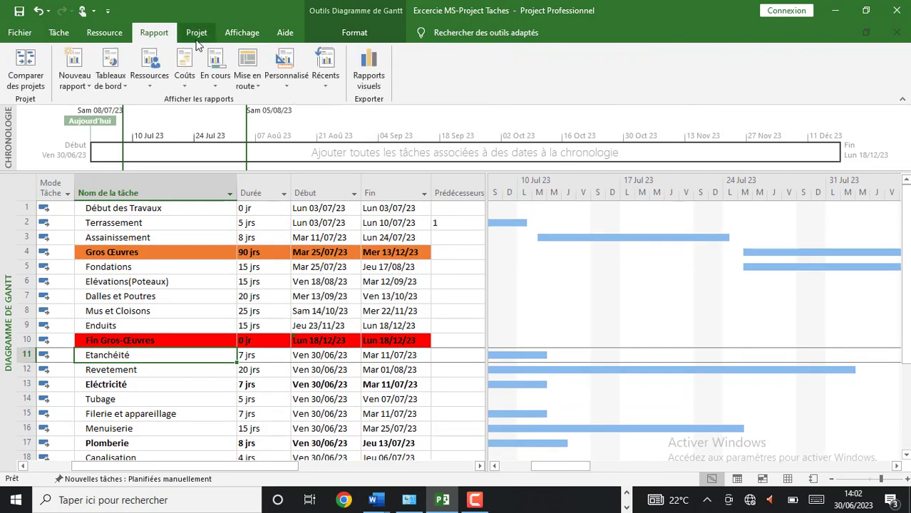
{"action": "left_click", "coordinate": [197, 35]}
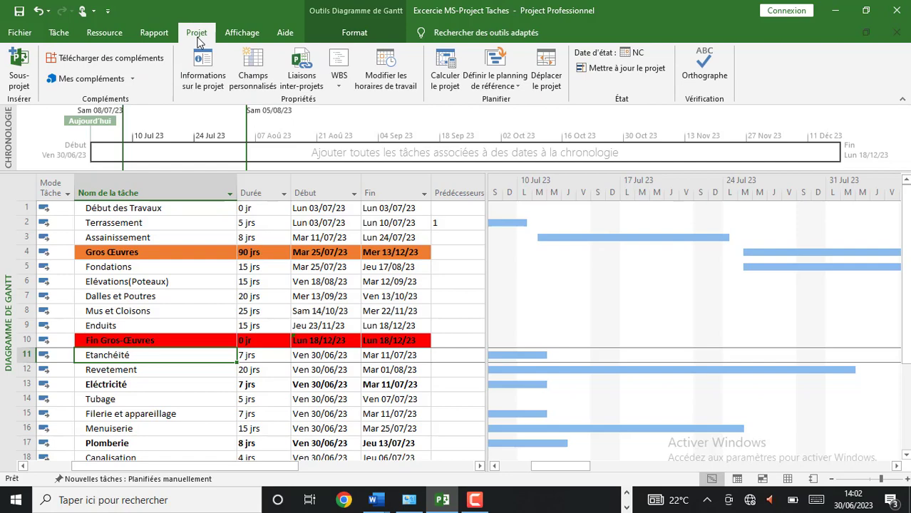
{"action": "left_click", "coordinate": [380, 85]}
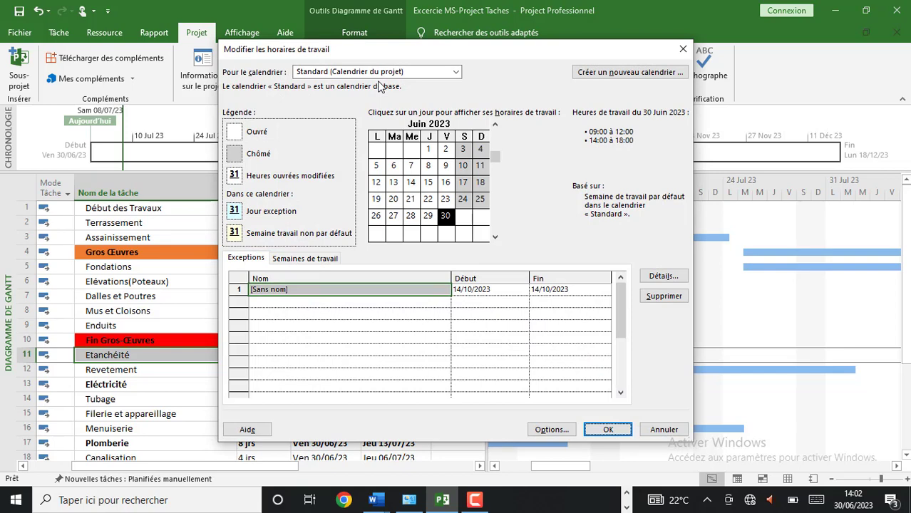
{"action": "left_click", "coordinate": [299, 261]}
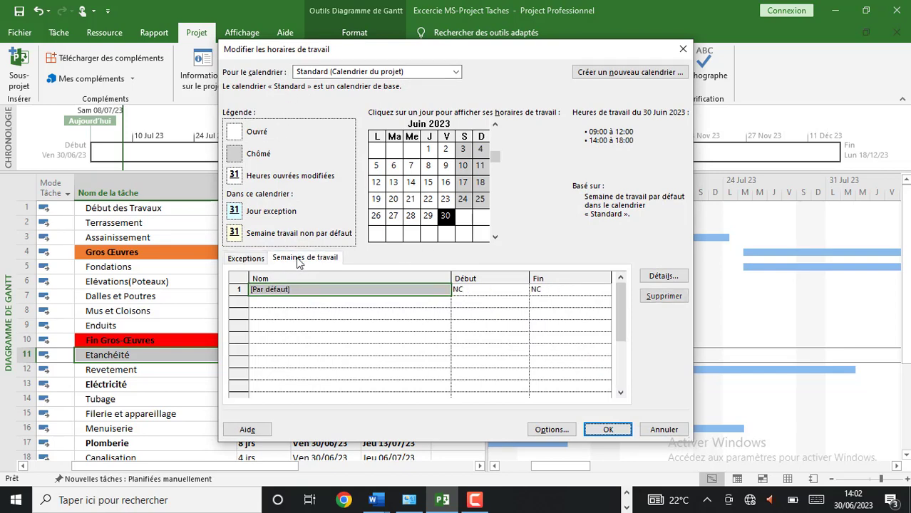
{"action": "left_click", "coordinate": [246, 260]}
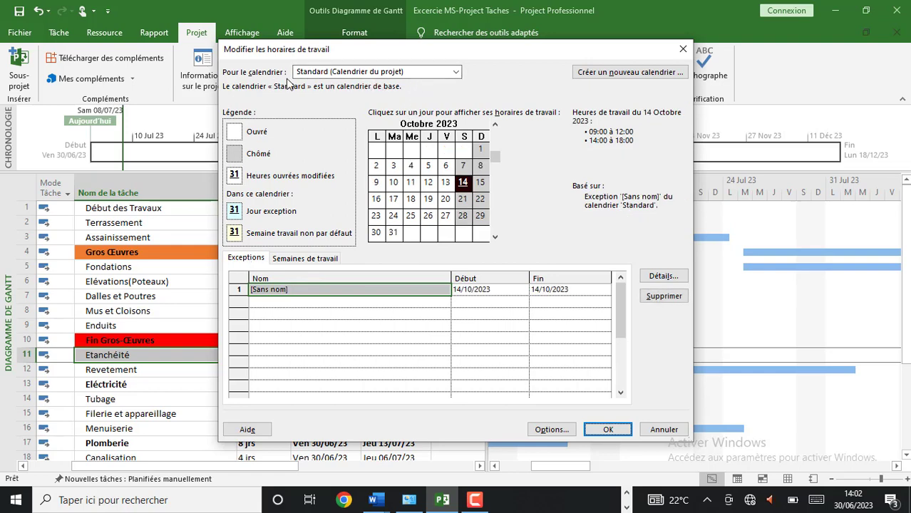
{"action": "left_click", "coordinate": [455, 72]}
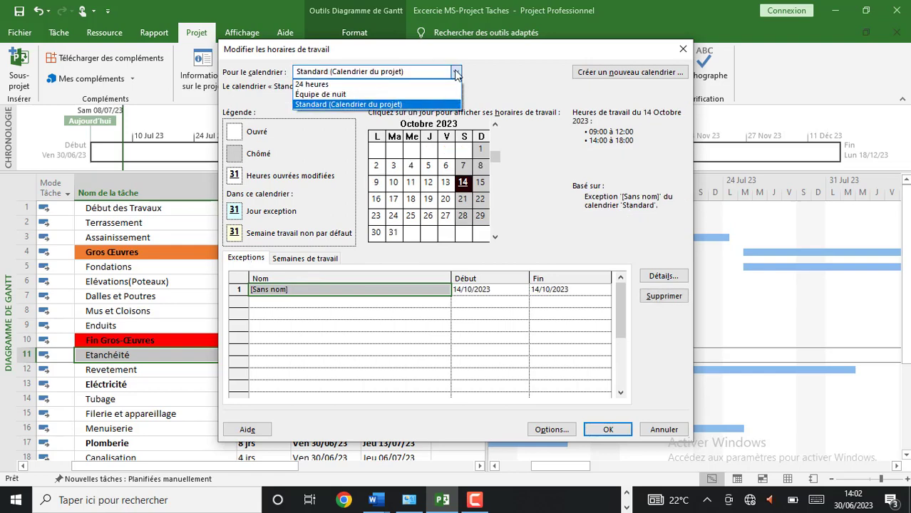
{"action": "left_click", "coordinate": [316, 85]}
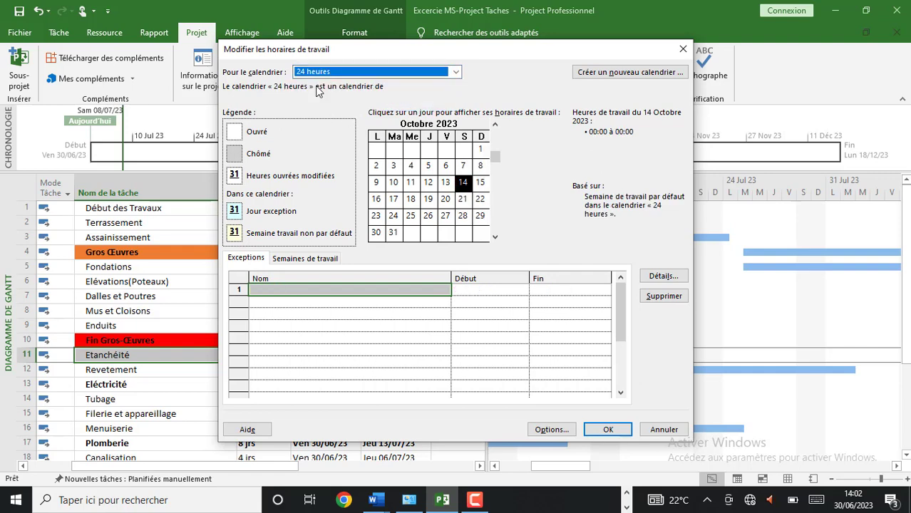
{"action": "left_click", "coordinate": [607, 430]}
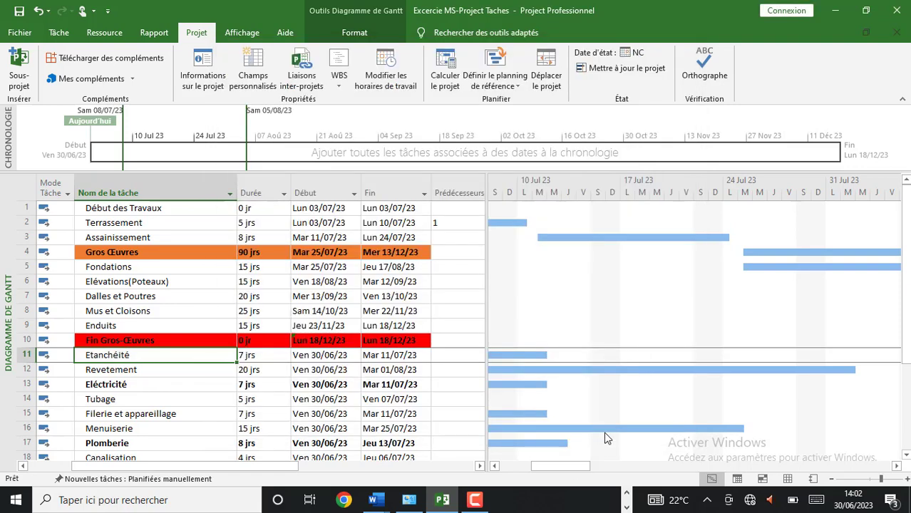
Step: Review the task list through Fin travaux, checking the durations and start dates of Etanchéité and Fondations
{"action": "scroll", "coordinate": [431, 326], "scroll_direction": "down", "scroll_amount": 1}
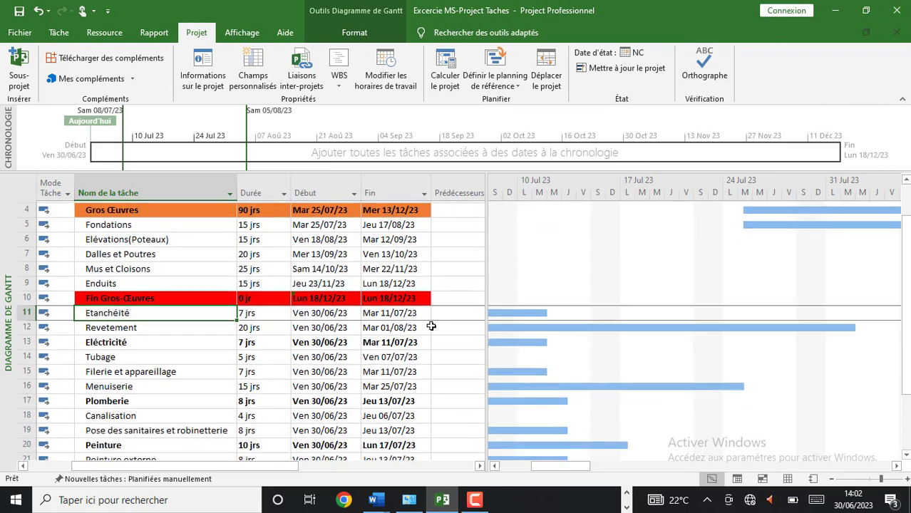
{"action": "scroll", "coordinate": [426, 295], "scroll_direction": "up", "scroll_amount": 1}
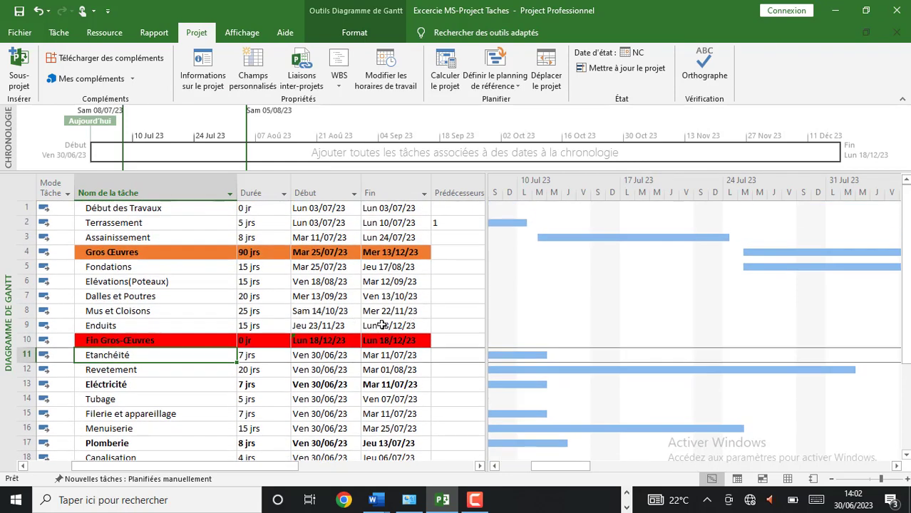
{"action": "scroll", "coordinate": [360, 328], "scroll_direction": "down", "scroll_amount": 6}
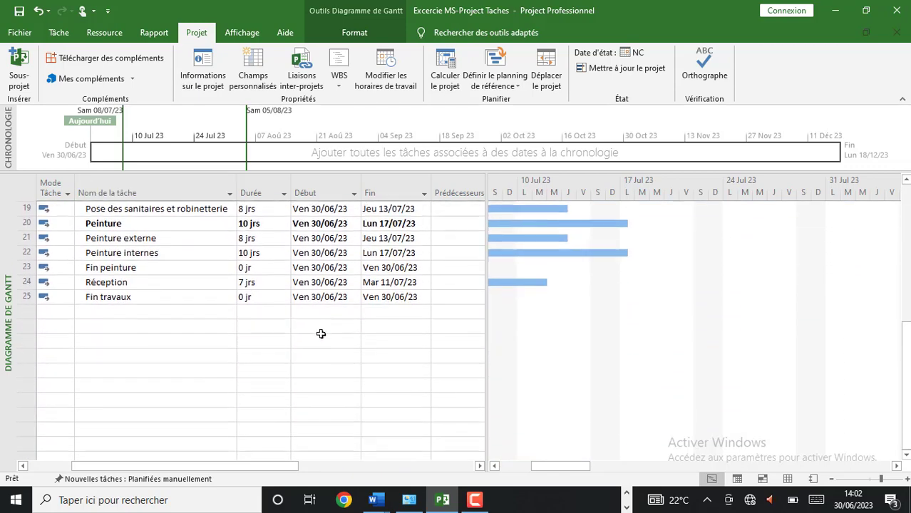
{"action": "scroll", "coordinate": [313, 332], "scroll_direction": "up", "scroll_amount": 3}
{"action": "scroll", "coordinate": [273, 334], "scroll_direction": "up", "scroll_amount": 3}
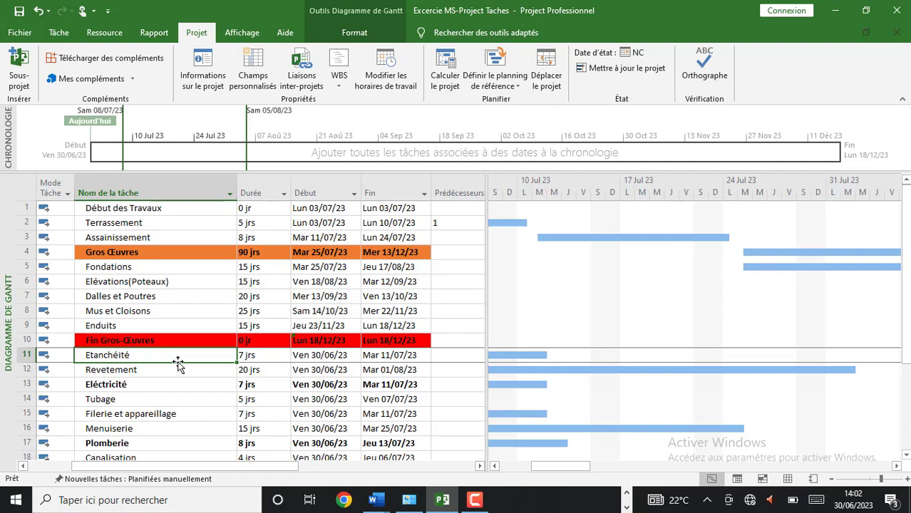
{"action": "left_click", "coordinate": [265, 358]}
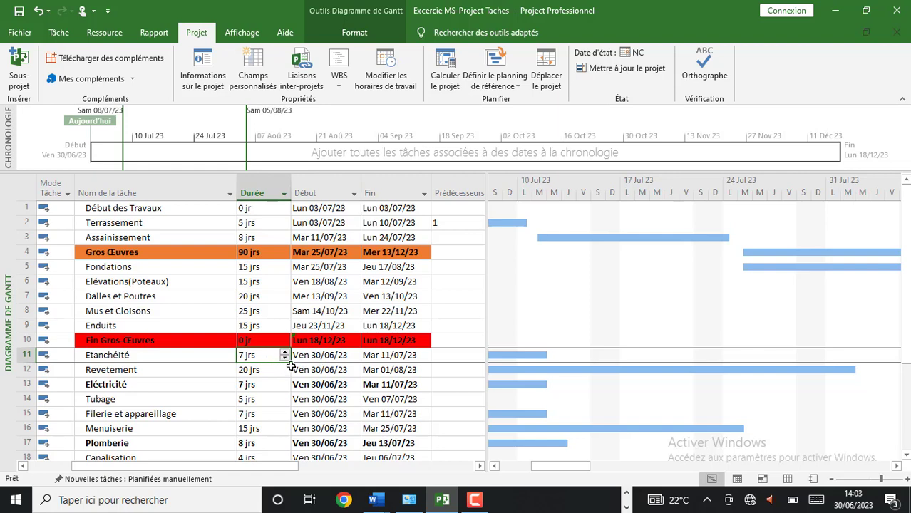
{"action": "left_click", "coordinate": [324, 356]}
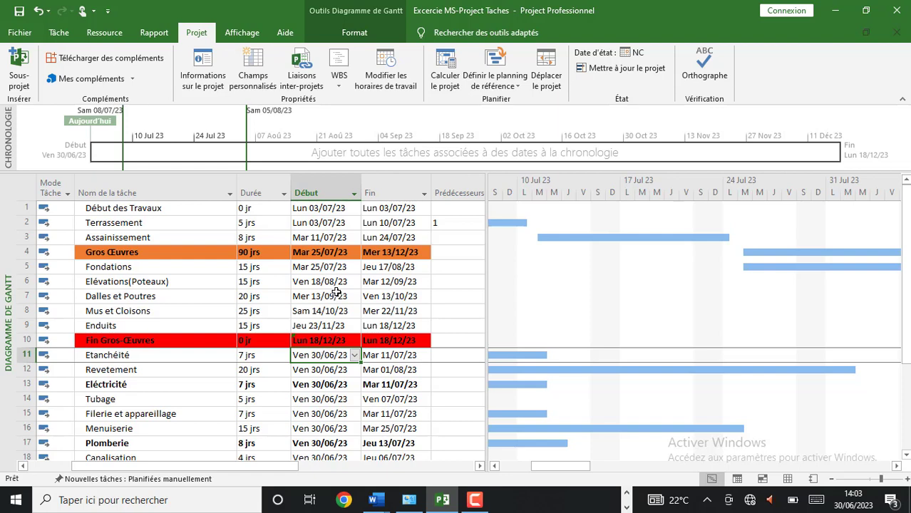
{"action": "left_click", "coordinate": [328, 268]}
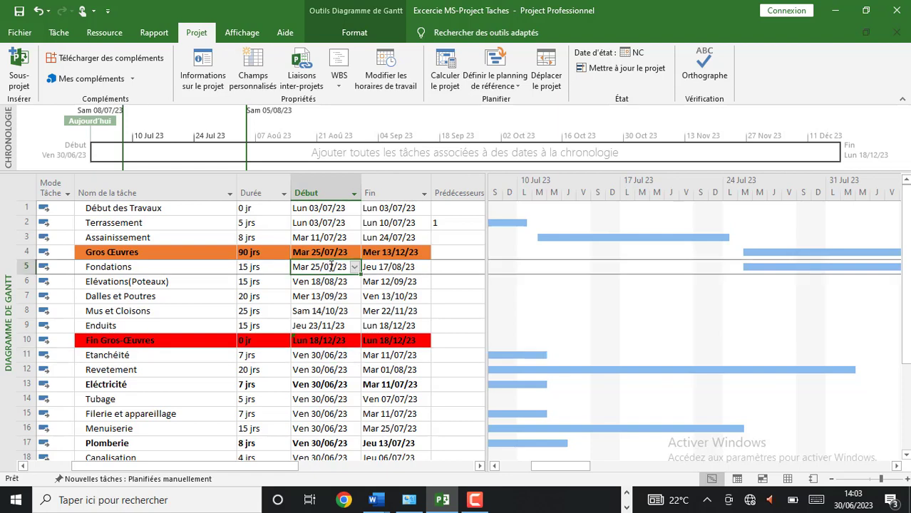
{"action": "left_click", "coordinate": [353, 267]}
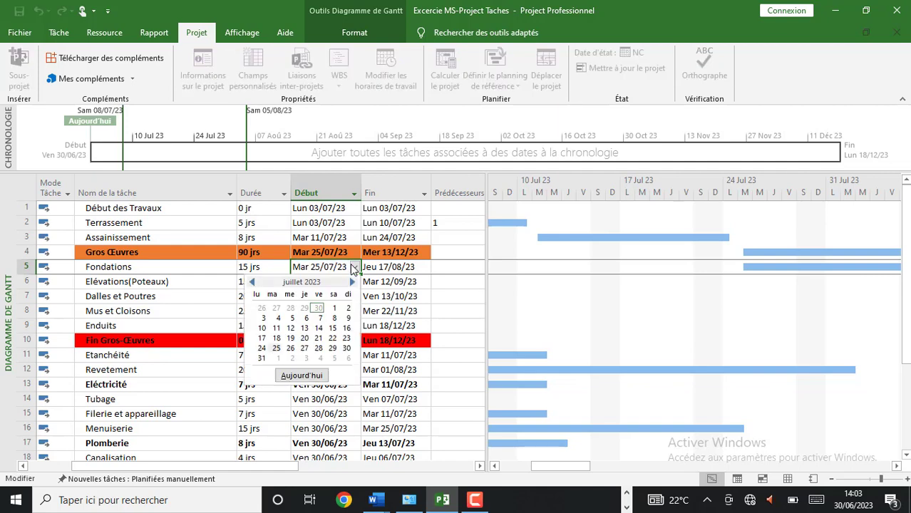
{"action": "left_click", "coordinate": [387, 286]}
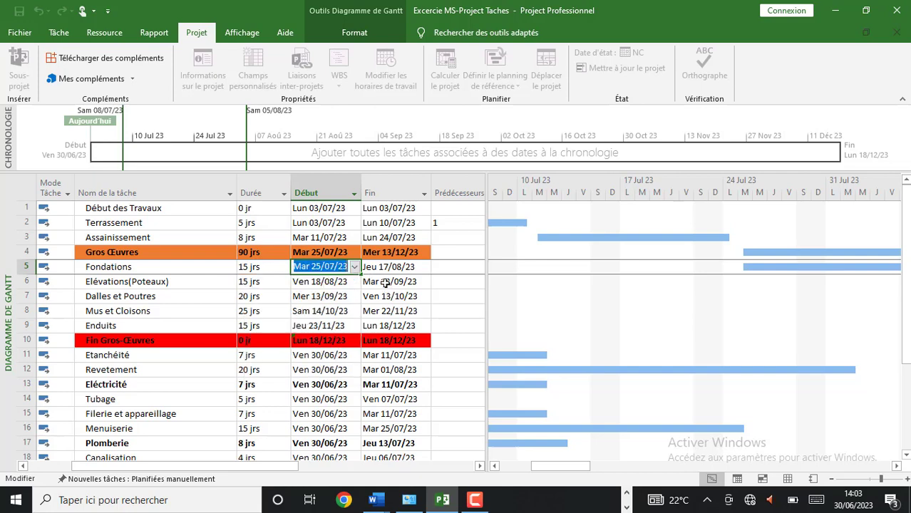
{"action": "left_click", "coordinate": [272, 268]}
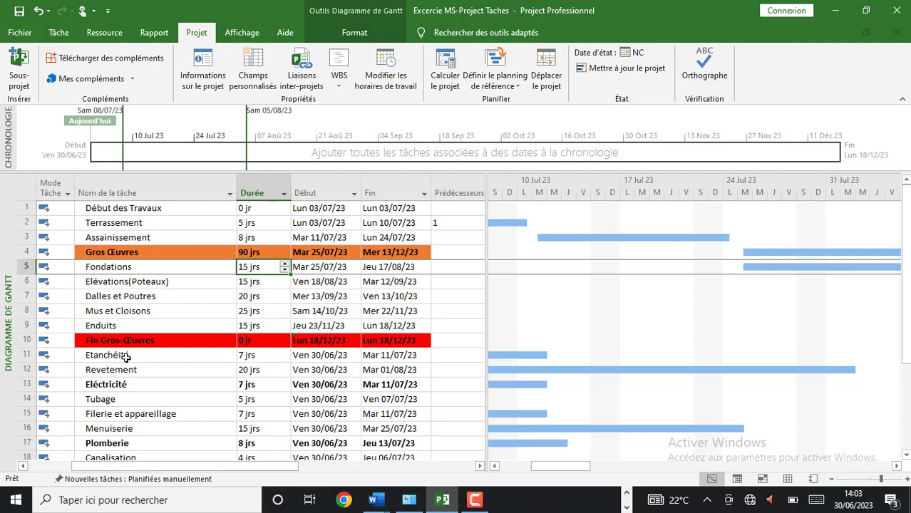
{"action": "left_click", "coordinate": [302, 356]}
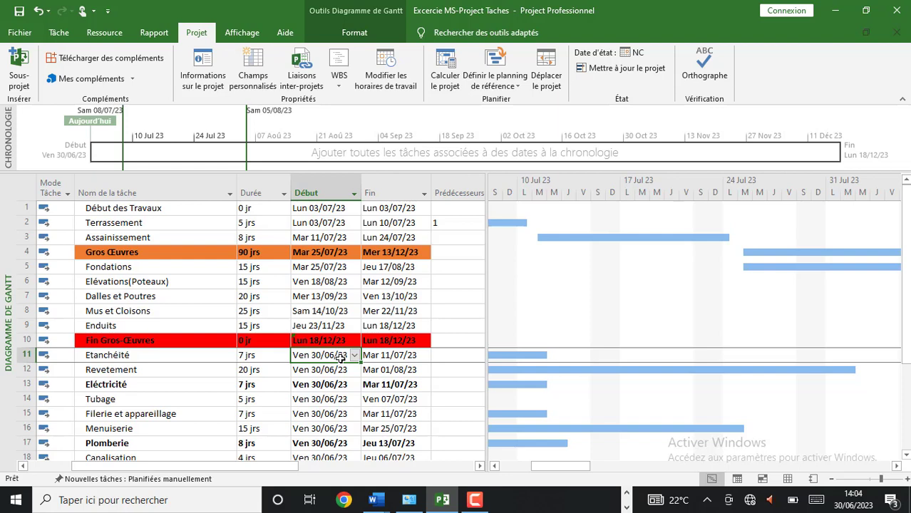
{"action": "left_click", "coordinate": [474, 500]}
{"action": "left_click", "coordinate": [847, 438]}
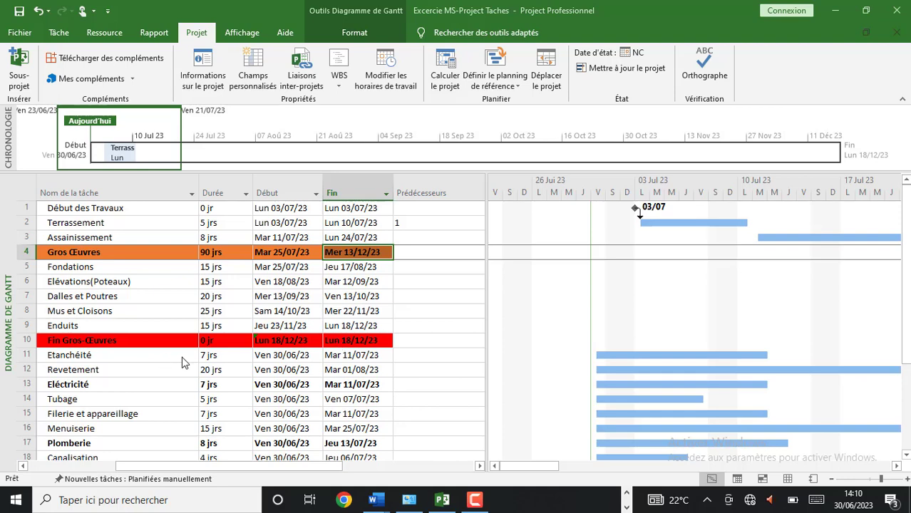
Step: Set the start date of the Etanchéité task to Monday 11/12/23
{"action": "left_click", "coordinate": [277, 361]}
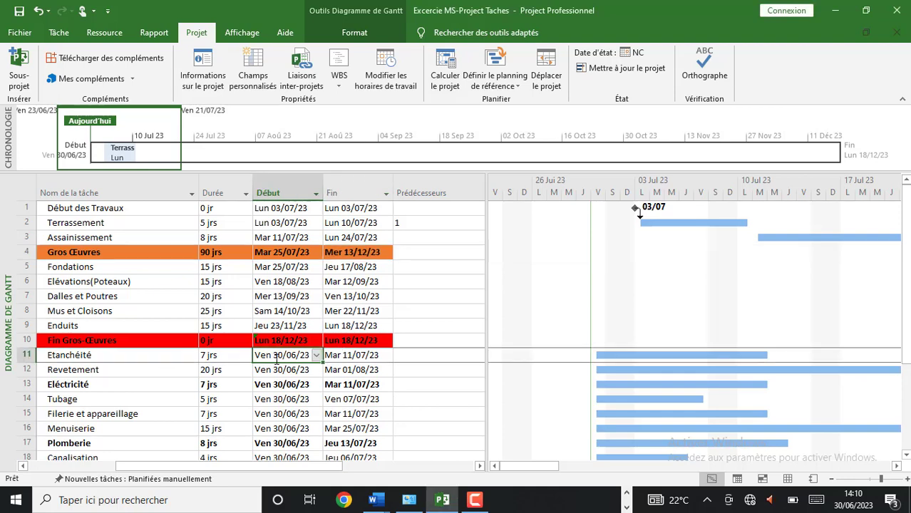
{"action": "left_click", "coordinate": [316, 361]}
{"action": "left_click", "coordinate": [317, 357]}
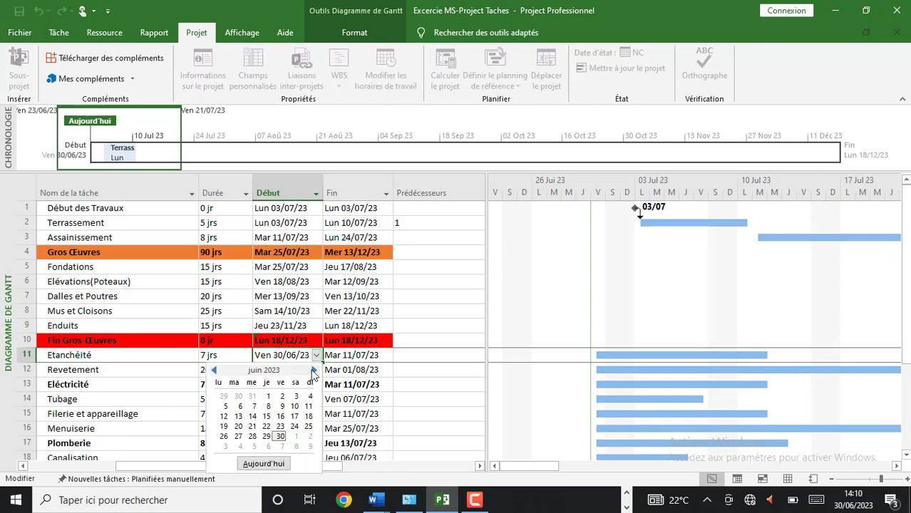
{"action": "left_click", "coordinate": [314, 372]}
{"action": "left_click", "coordinate": [314, 372]}
{"action": "left_click", "coordinate": [313, 372]}
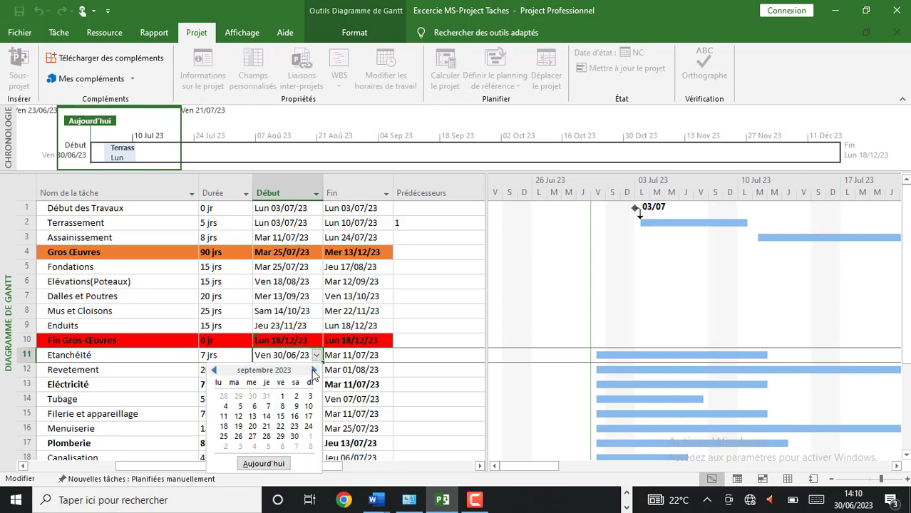
{"action": "left_click", "coordinate": [313, 371]}
{"action": "left_click", "coordinate": [314, 372]}
{"action": "left_click", "coordinate": [314, 371]}
{"action": "left_click", "coordinate": [224, 417]}
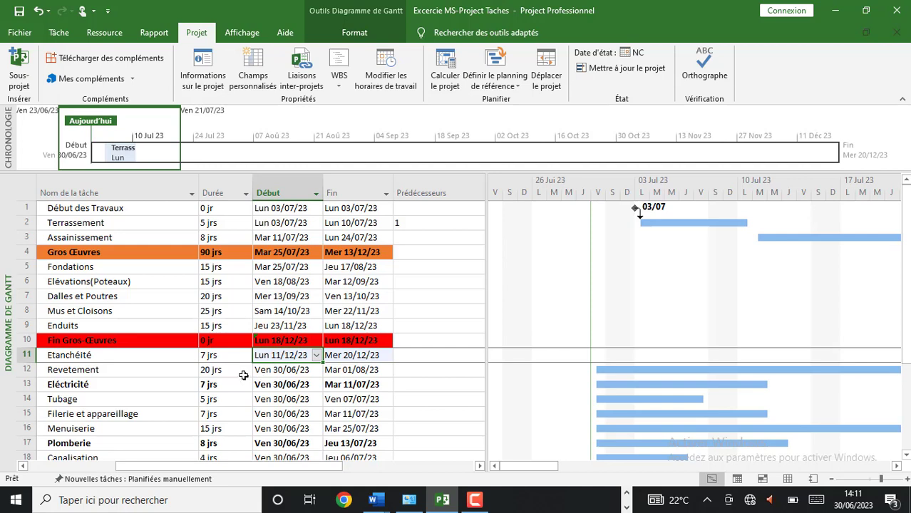
Step: Set the start date of the Revetement task to Friday 22/12/23
{"action": "left_click", "coordinate": [246, 370]}
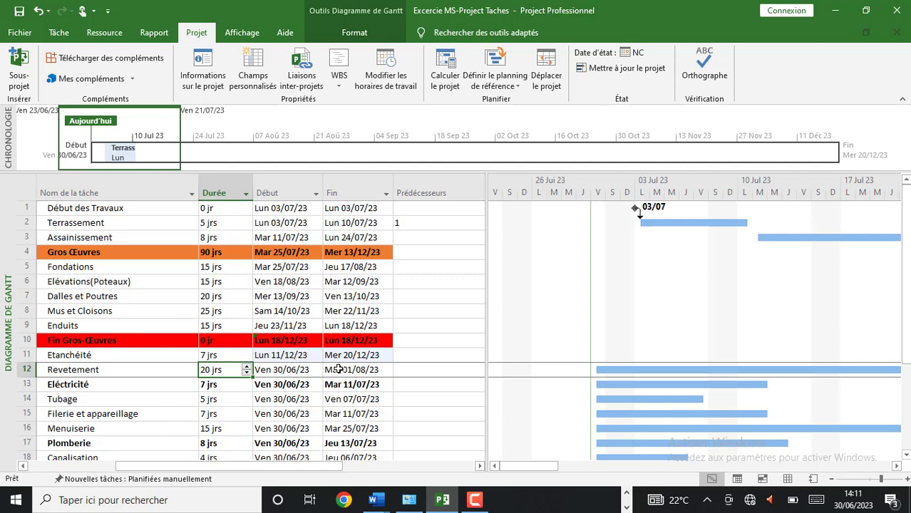
{"action": "left_click", "coordinate": [293, 374]}
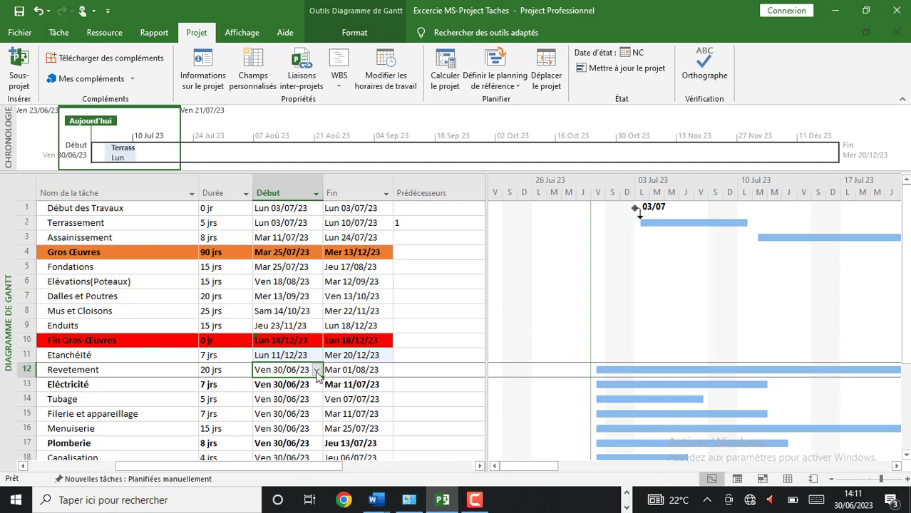
{"action": "left_click", "coordinate": [316, 370]}
{"action": "left_click", "coordinate": [243, 381]}
{"action": "left_click", "coordinate": [244, 381]}
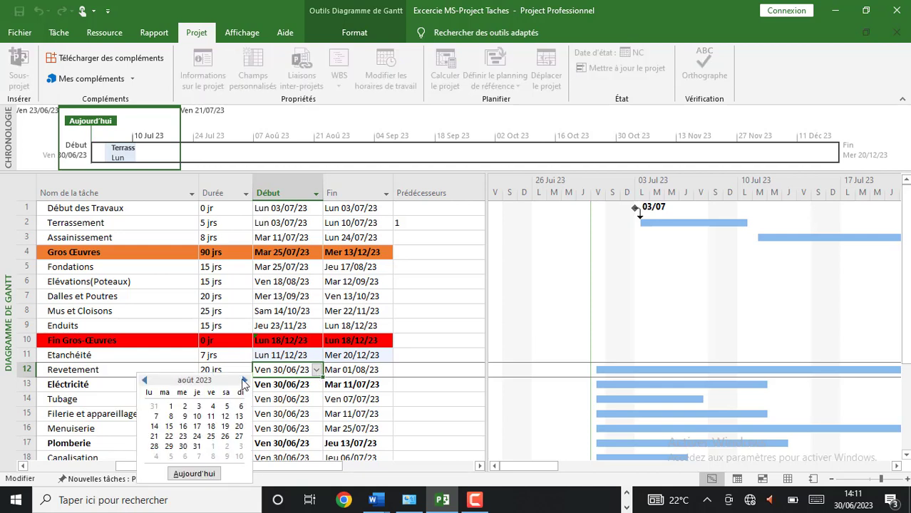
{"action": "left_click", "coordinate": [244, 381]}
{"action": "left_click", "coordinate": [244, 381]}
{"action": "left_click", "coordinate": [244, 380]}
{"action": "left_click", "coordinate": [244, 380]}
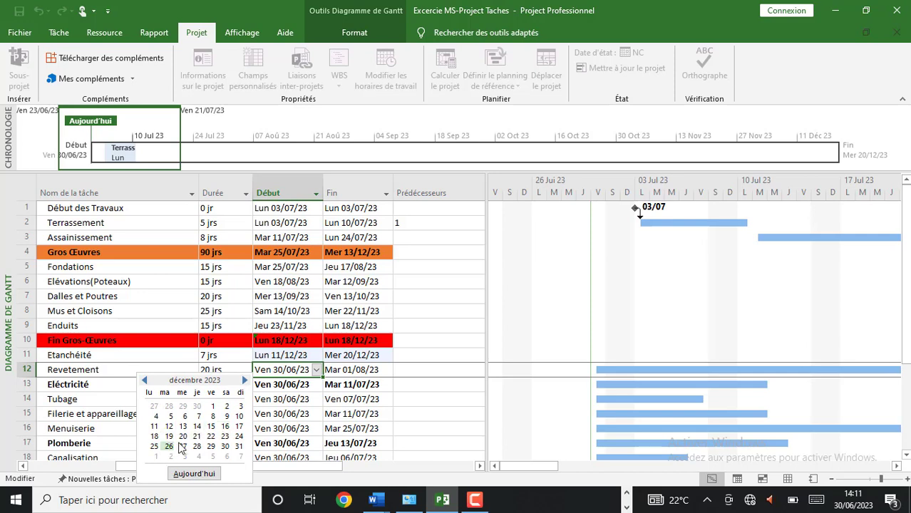
{"action": "left_click", "coordinate": [210, 437]}
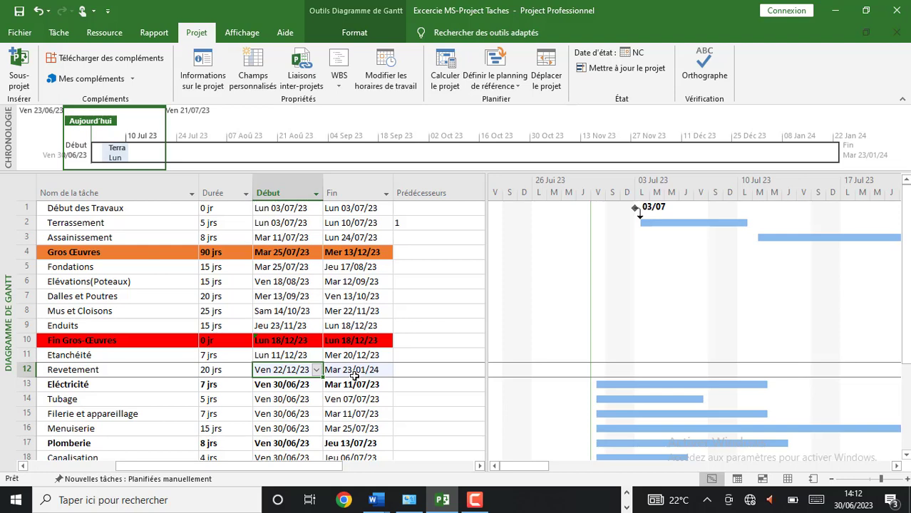
Step: Fill the Eléctricité phase row with orange from its name to its finish date
{"action": "left_click", "coordinate": [116, 385]}
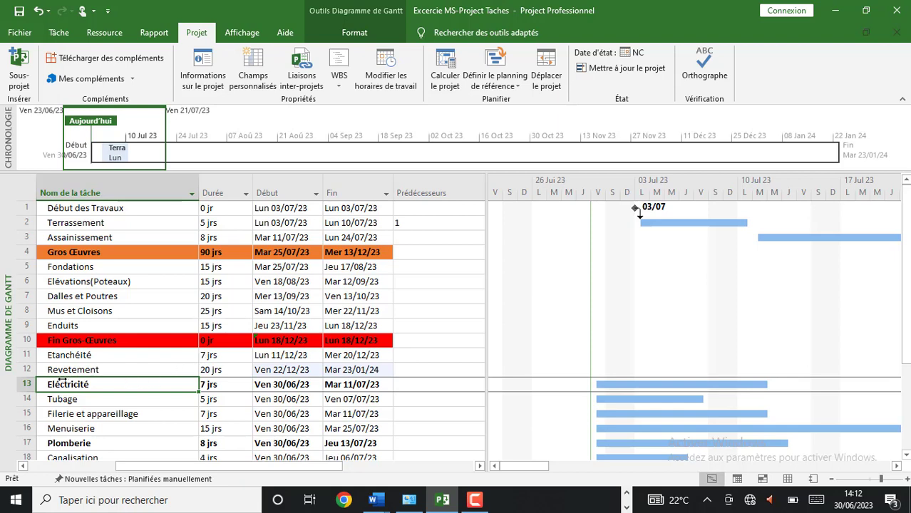
{"action": "left_click", "coordinate": [77, 401]}
{"action": "left_click", "coordinate": [68, 385]}
{"action": "left_click", "coordinate": [65, 401]}
{"action": "left_click", "coordinate": [76, 385]}
{"action": "left_click", "coordinate": [64, 399]}
{"action": "left_click_drag", "start_coordinate": [71, 389], "coordinate": [356, 385]}
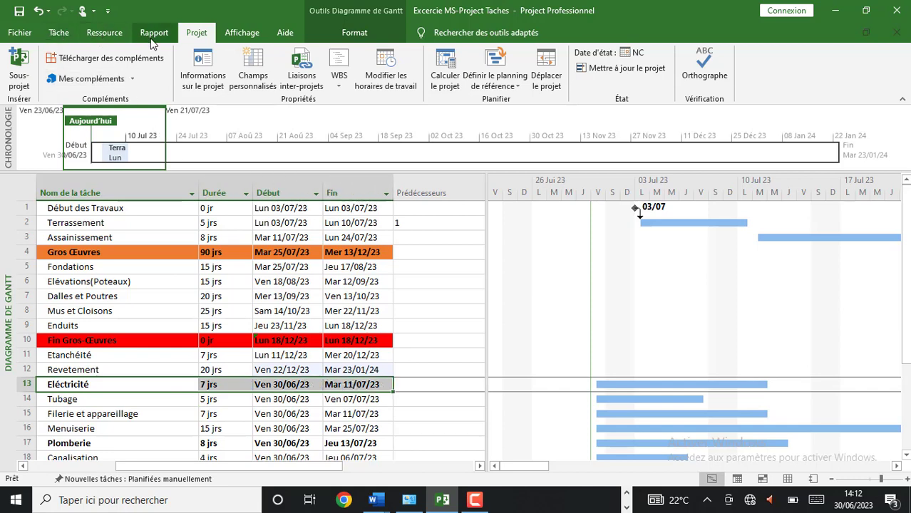
{"action": "left_click", "coordinate": [59, 34]}
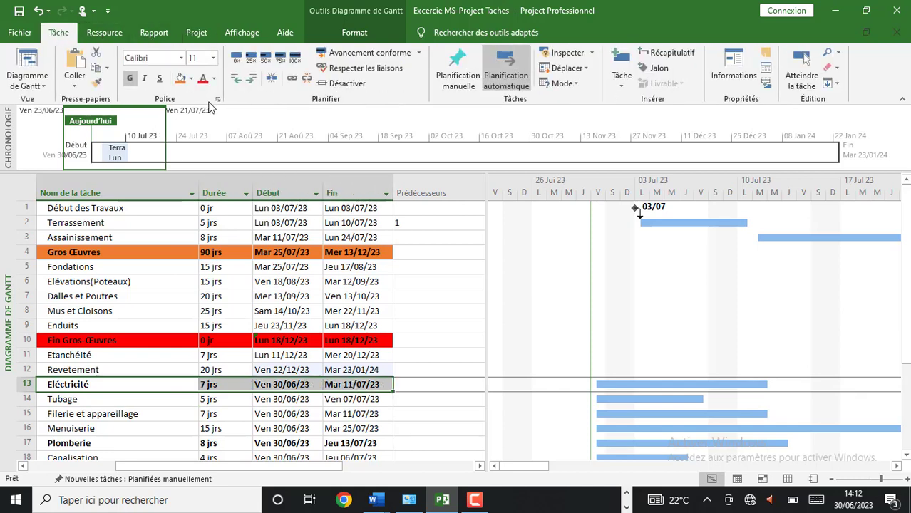
{"action": "left_click", "coordinate": [191, 79]}
{"action": "left_click", "coordinate": [237, 107]}
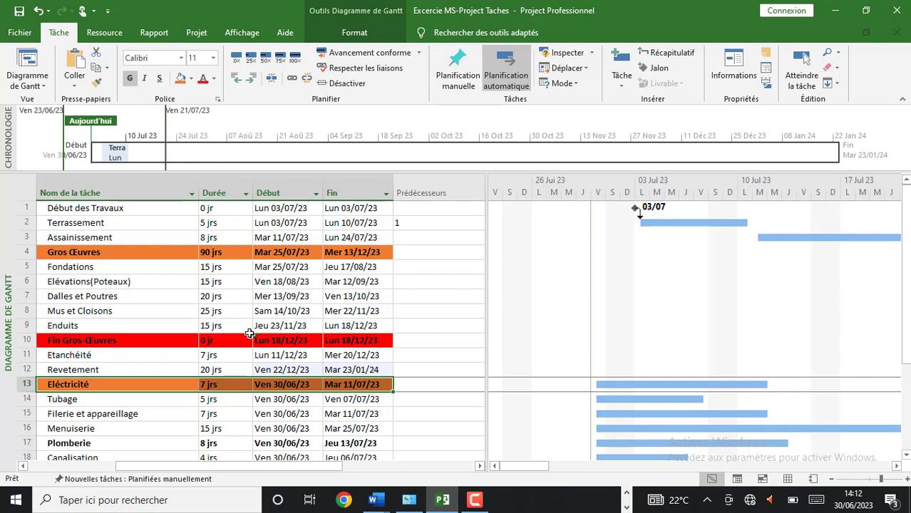
Step: Set the duration of the Eléctricité phase to 84 days
{"action": "left_click", "coordinate": [204, 384]}
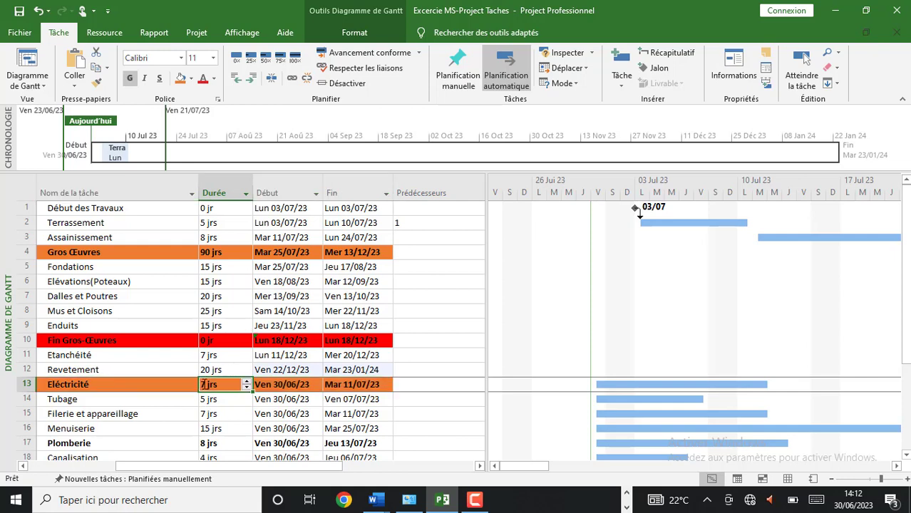
{"action": "left_click", "coordinate": [203, 384]}
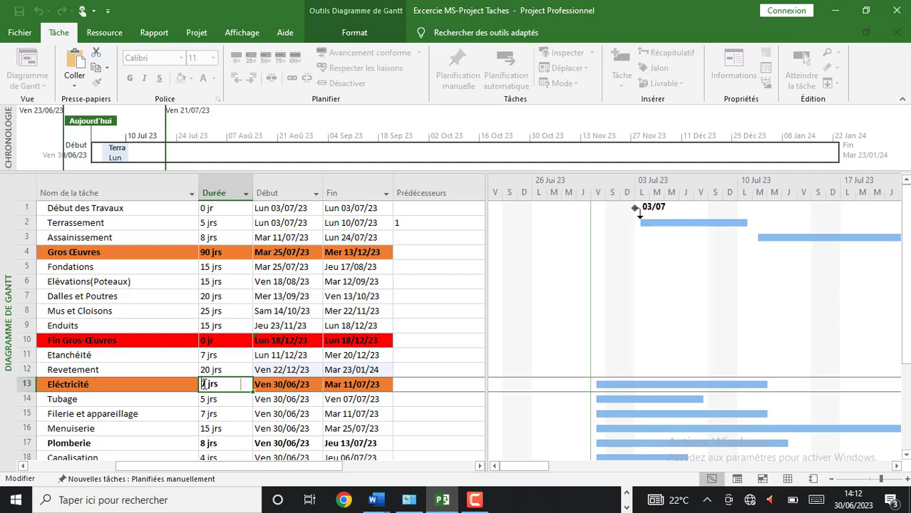
{"action": "left_click", "coordinate": [261, 424]}
{"action": "left_click", "coordinate": [222, 386]}
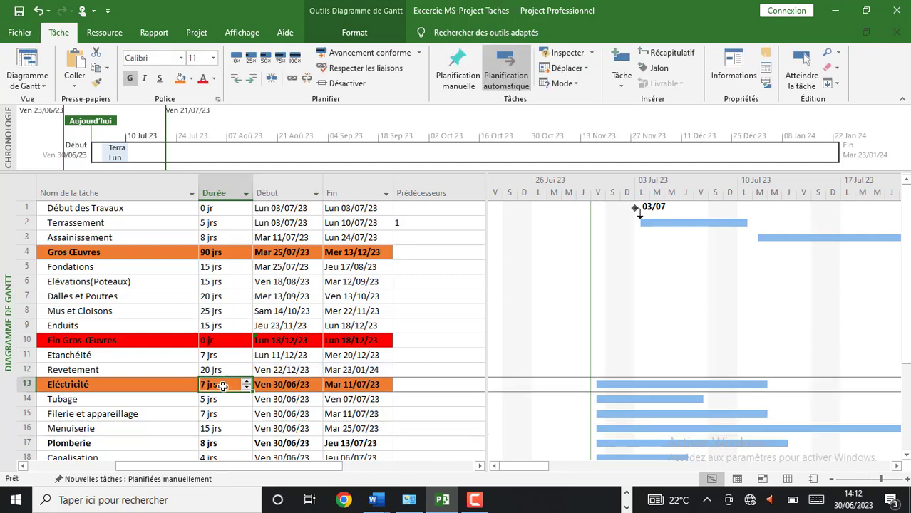
{"action": "type", "text": "84"}
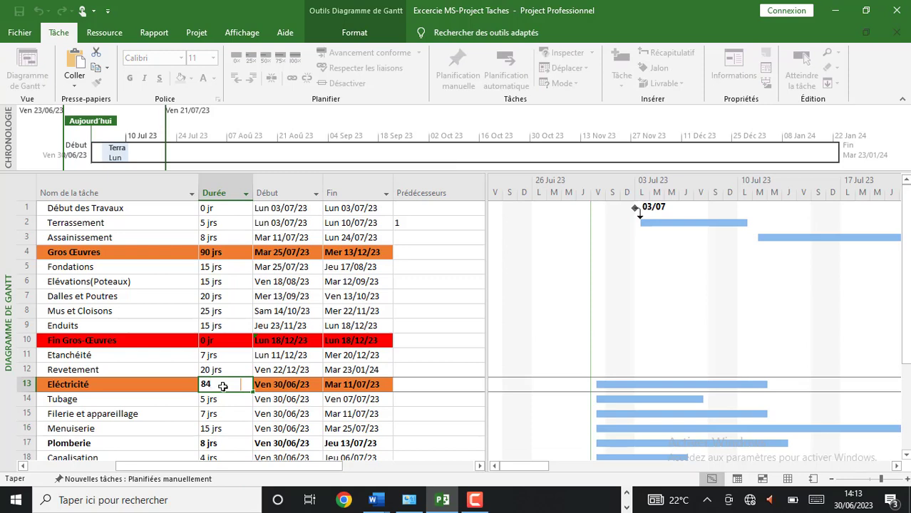
{"action": "left_click", "coordinate": [268, 404]}
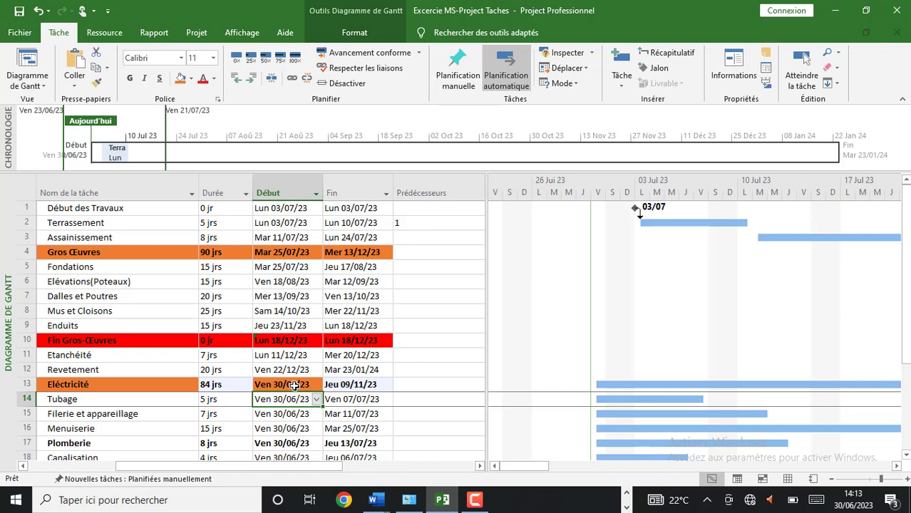
Step: Set the start date of the Eléctricité phase to Monday 23/10/23
{"action": "left_click", "coordinate": [294, 385]}
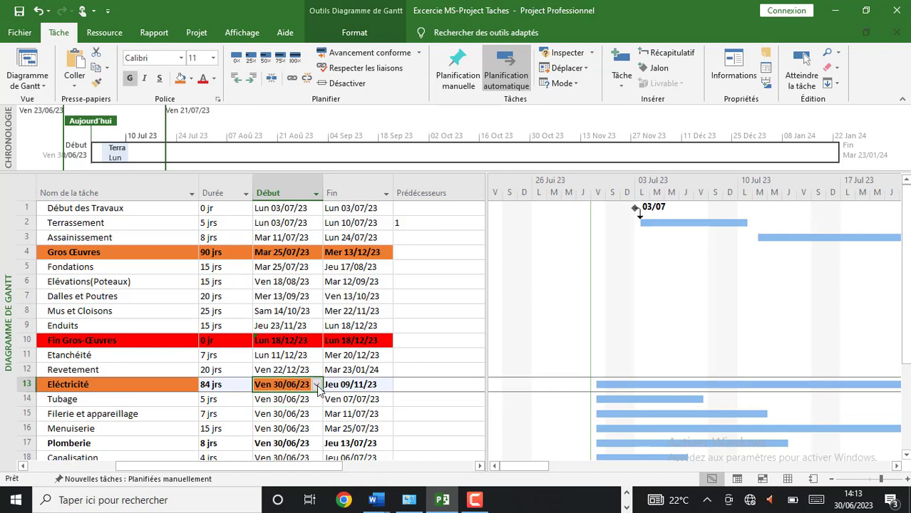
{"action": "left_click", "coordinate": [316, 385]}
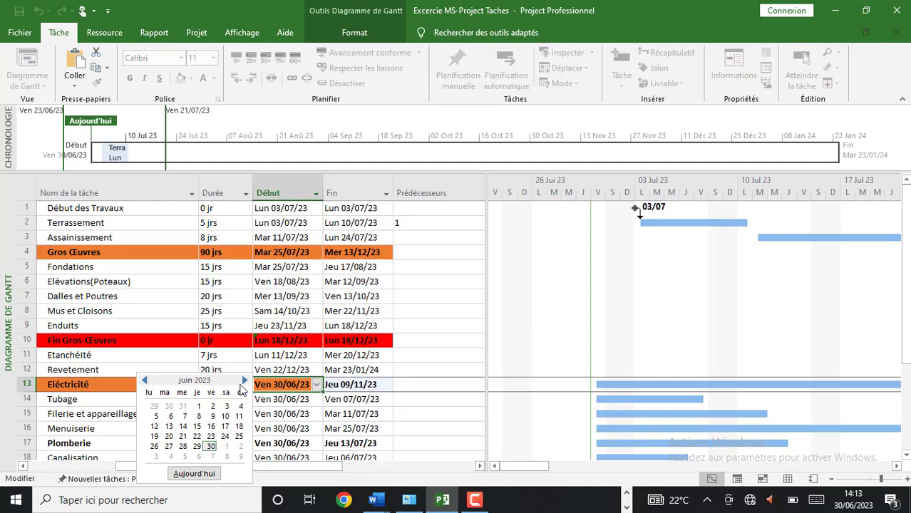
{"action": "left_click", "coordinate": [245, 381]}
{"action": "left_click", "coordinate": [245, 381]}
{"action": "left_click", "coordinate": [245, 381]}
{"action": "left_click", "coordinate": [245, 381]}
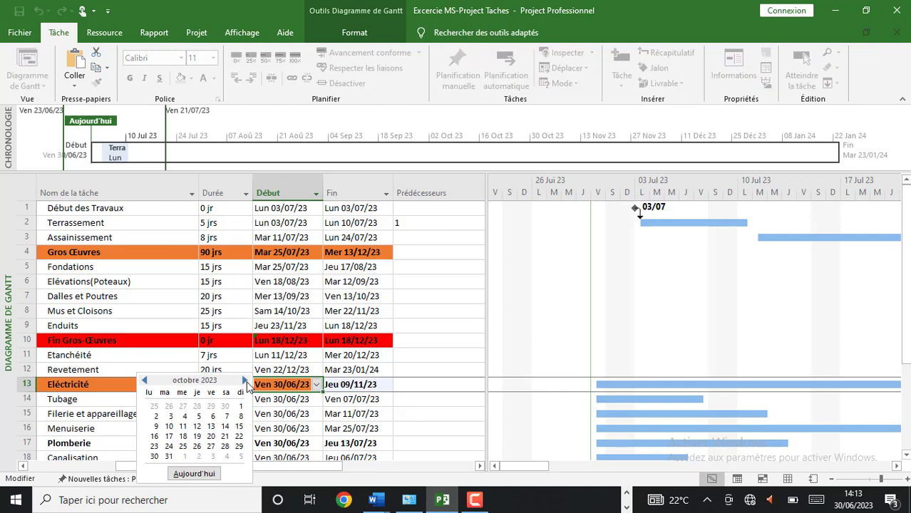
{"action": "left_click", "coordinate": [246, 382]}
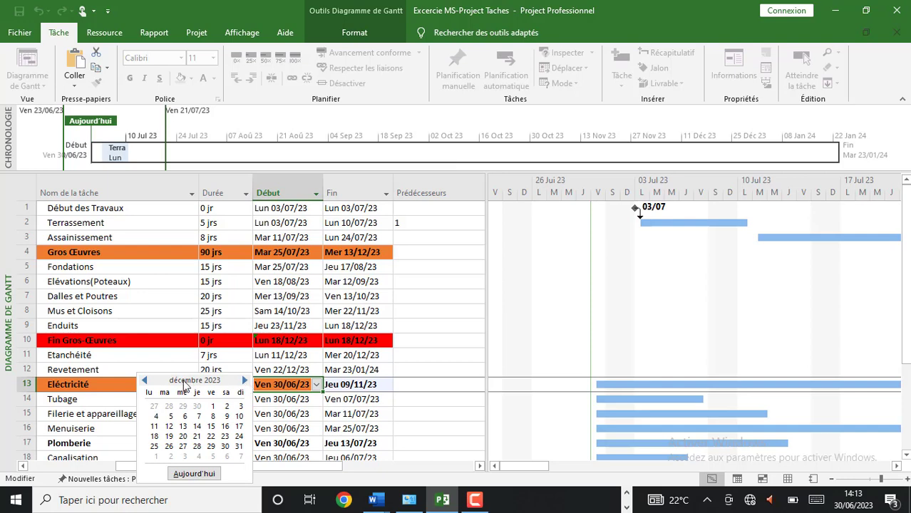
{"action": "left_click", "coordinate": [145, 381]}
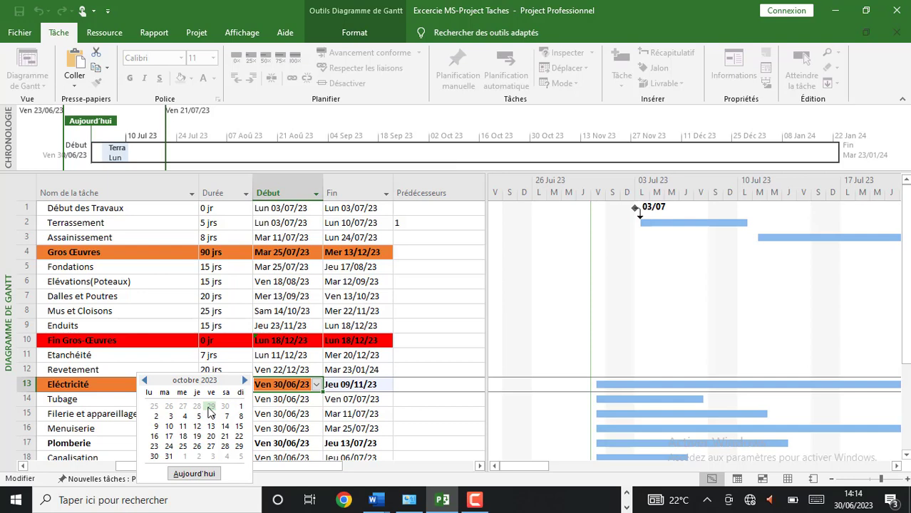
{"action": "left_click", "coordinate": [153, 446]}
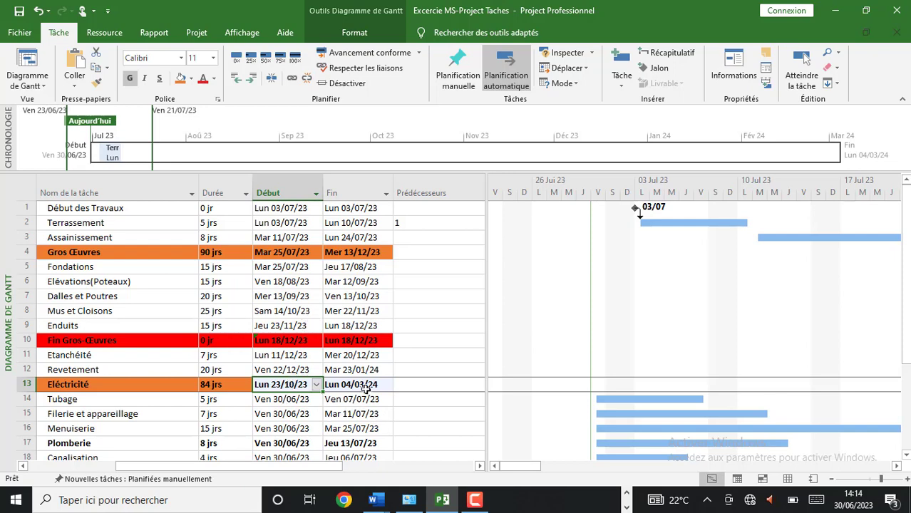
Step: Set the start date of the Tubage task to Monday 23/10/23
{"action": "left_click", "coordinate": [239, 404]}
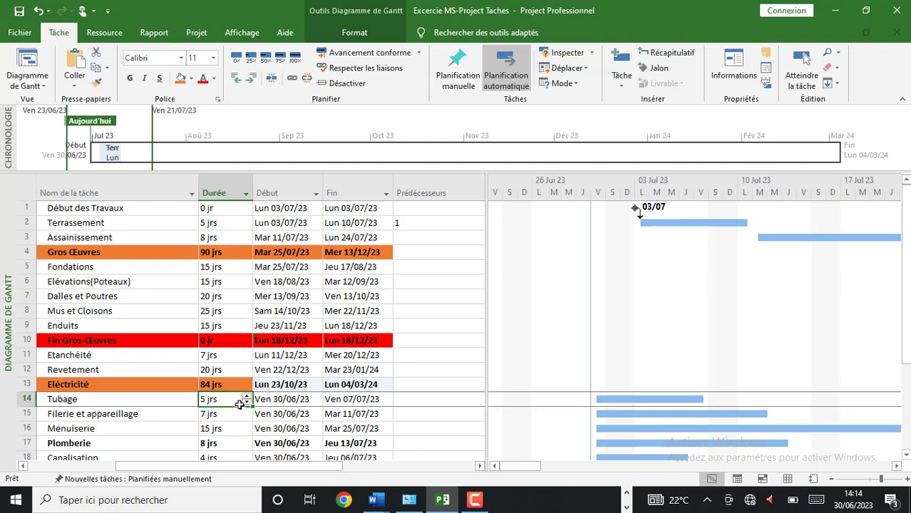
{"action": "left_click", "coordinate": [298, 401]}
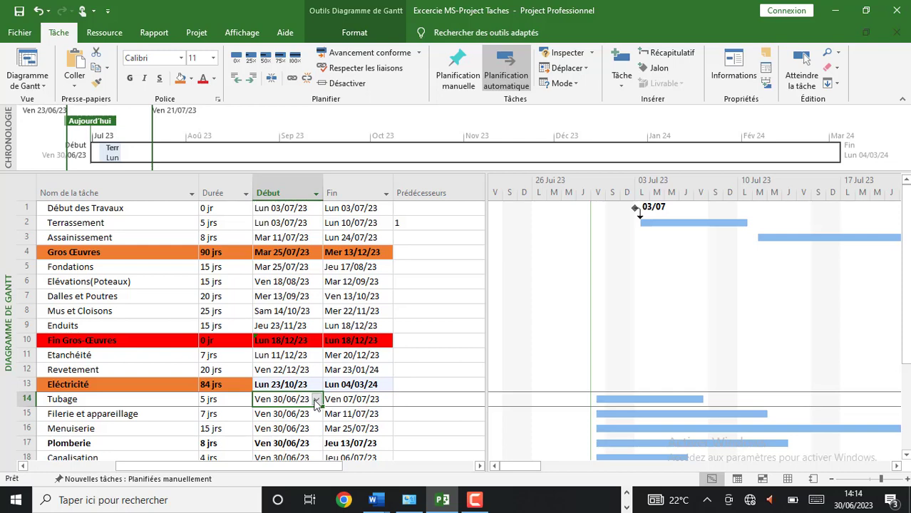
{"action": "left_click", "coordinate": [316, 399]}
{"action": "left_click", "coordinate": [145, 381]}
{"action": "left_click", "coordinate": [144, 381]}
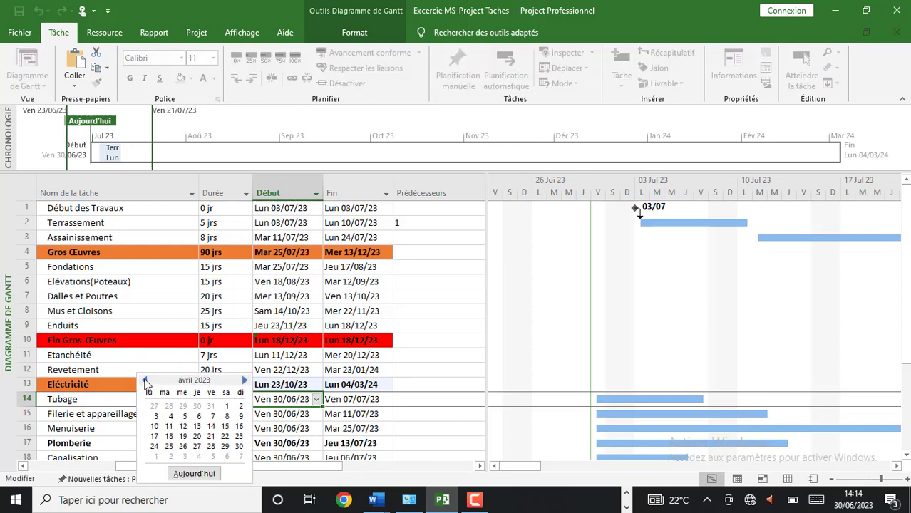
{"action": "left_click", "coordinate": [145, 380]}
{"action": "left_click", "coordinate": [145, 380]}
{"action": "left_click", "coordinate": [244, 381]}
{"action": "left_click", "coordinate": [244, 381]}
{"action": "left_click", "coordinate": [244, 381]}
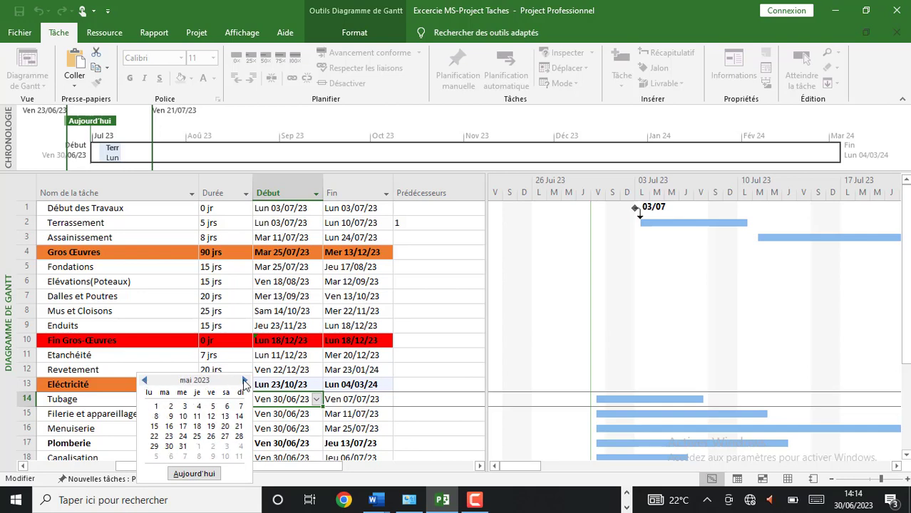
{"action": "left_click", "coordinate": [244, 381]}
{"action": "left_click", "coordinate": [244, 381]}
{"action": "left_click", "coordinate": [244, 380]}
{"action": "left_click", "coordinate": [245, 381]}
{"action": "left_click", "coordinate": [244, 380]}
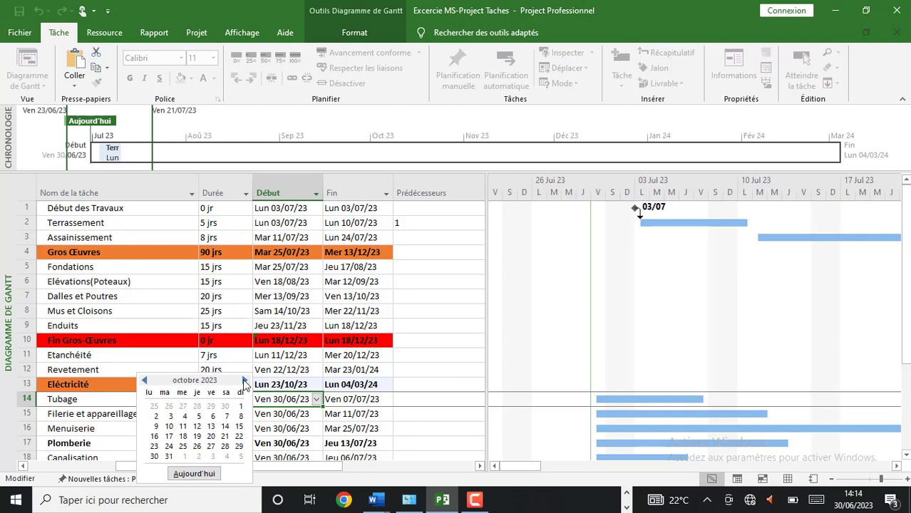
{"action": "left_click", "coordinate": [154, 447]}
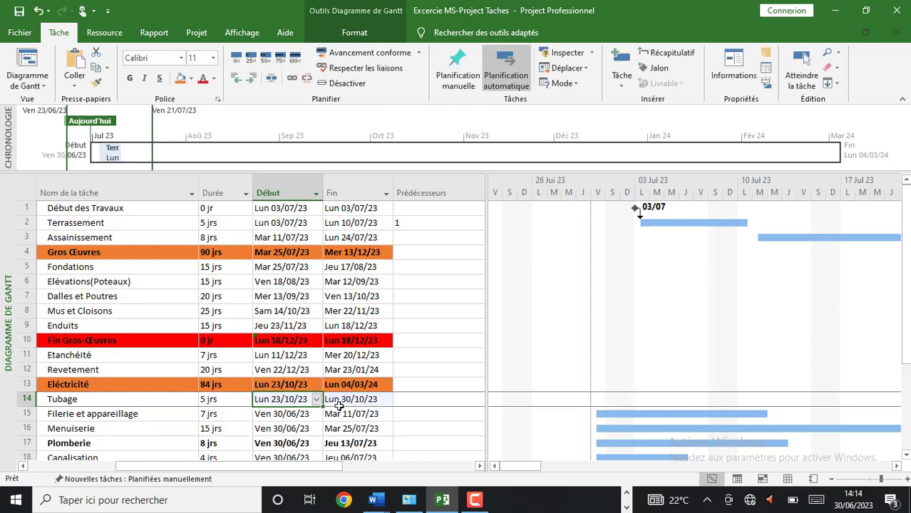
Step: Set the start date of the Filerie et appareillage task to Thursday 28/12/23
{"action": "left_click", "coordinate": [233, 417]}
{"action": "scroll", "coordinate": [233, 417], "scroll_direction": "down", "scroll_amount": 2}
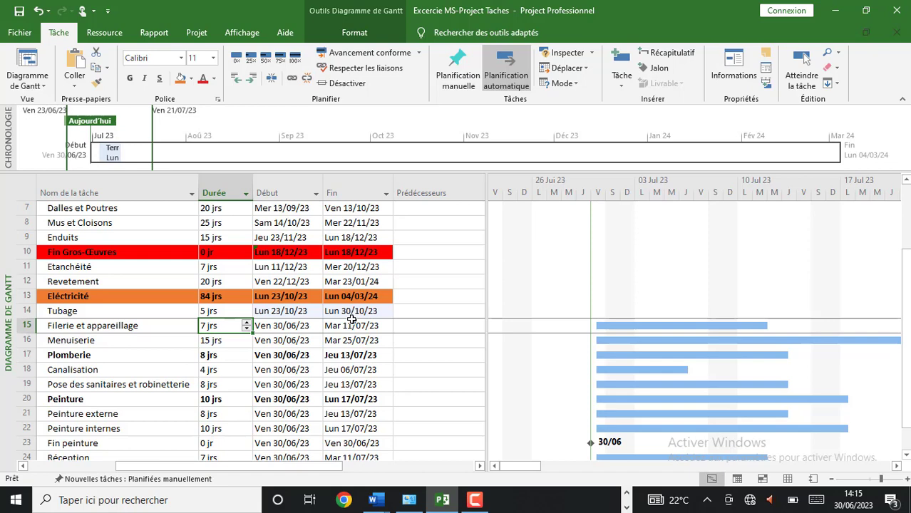
{"action": "left_click", "coordinate": [303, 326]}
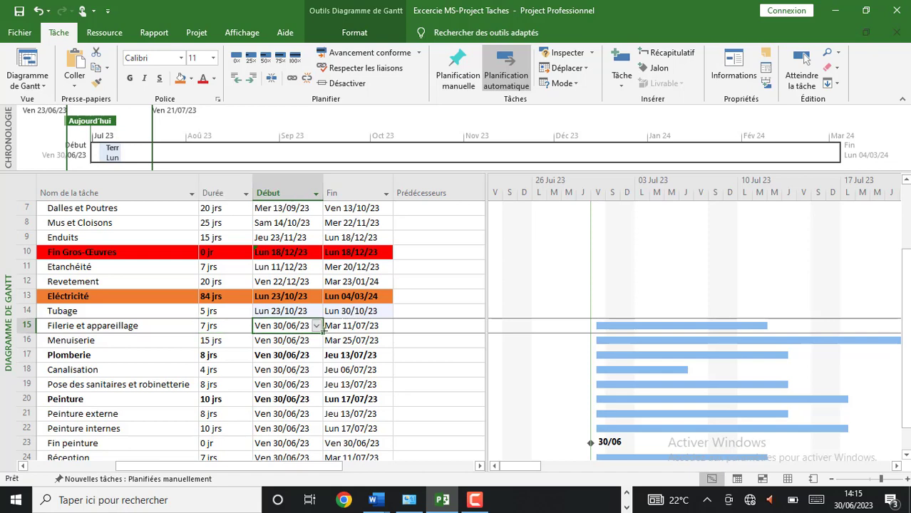
{"action": "left_click", "coordinate": [317, 326]}
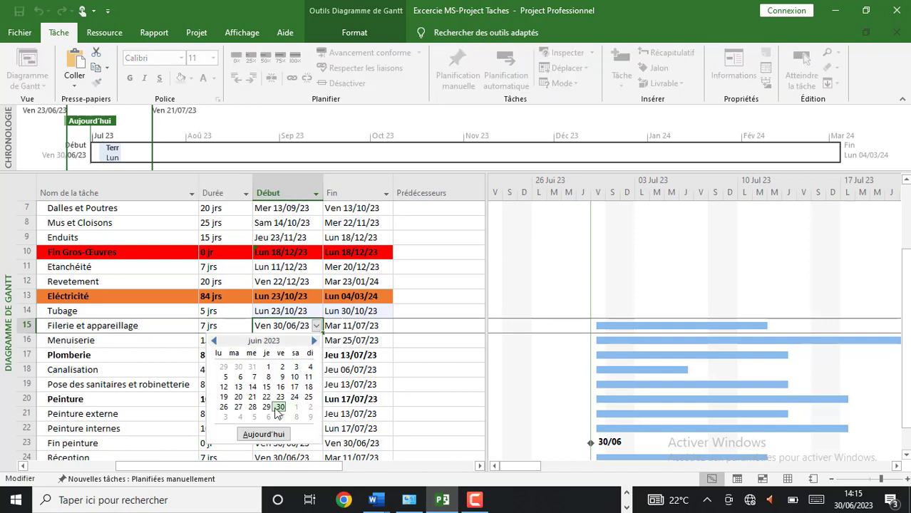
{"action": "left_click", "coordinate": [314, 341]}
{"action": "left_click", "coordinate": [314, 341]}
{"action": "left_click", "coordinate": [314, 342]}
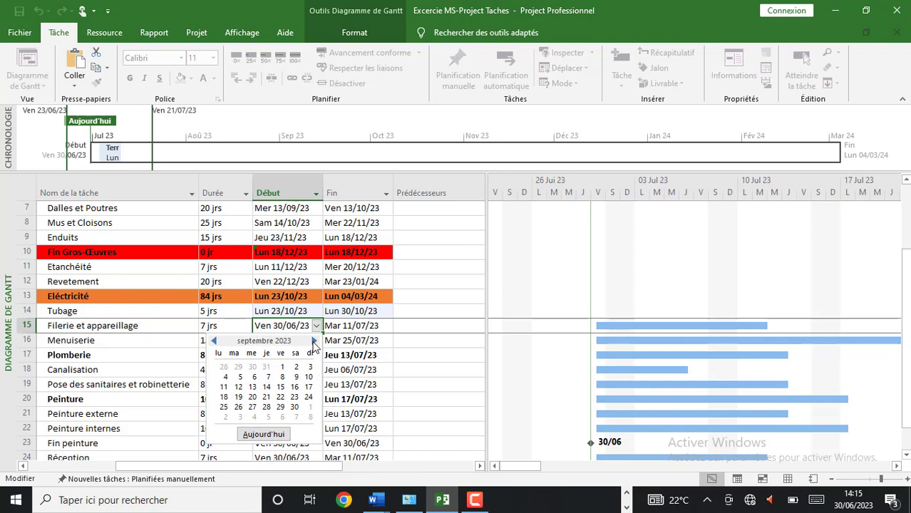
{"action": "left_click", "coordinate": [313, 341]}
{"action": "left_click", "coordinate": [314, 341]}
{"action": "left_click", "coordinate": [313, 341]}
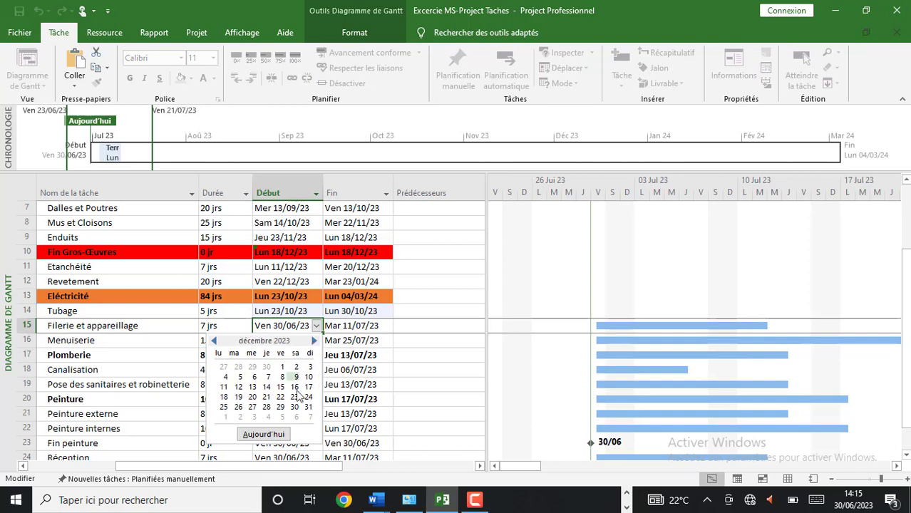
{"action": "left_click", "coordinate": [267, 407]}
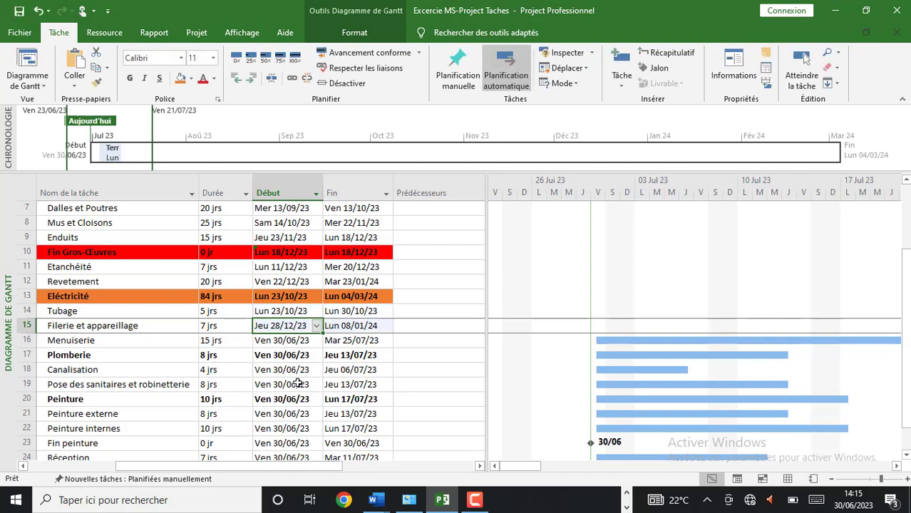
Step: Review the start dates of the tasks from Fin Gros-Œuvres down to Filerie et appareillage
{"action": "left_click", "coordinate": [272, 341]}
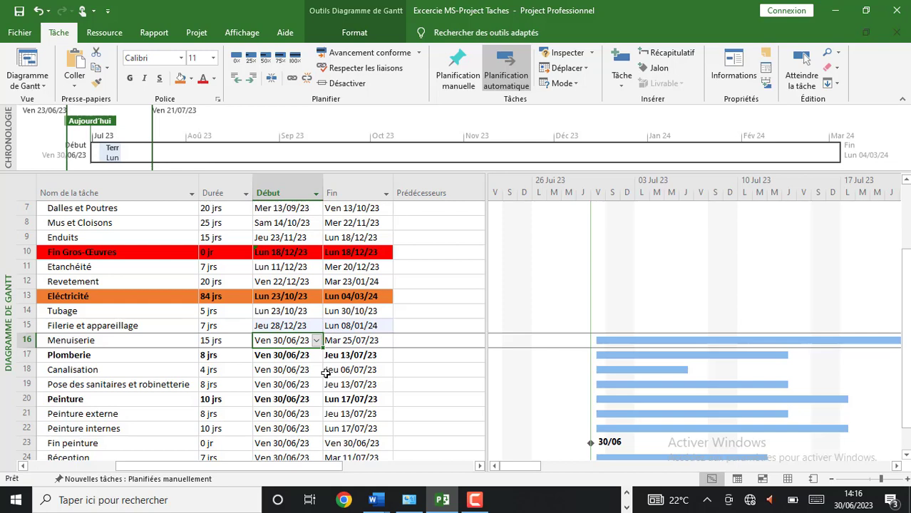
{"action": "scroll", "coordinate": [321, 373], "scroll_direction": "up", "scroll_amount": 1}
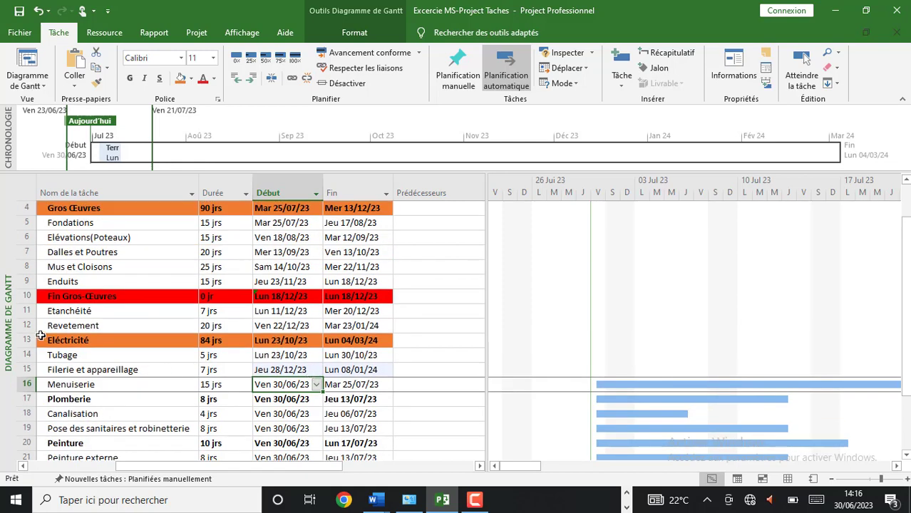
{"action": "left_click", "coordinate": [59, 297]}
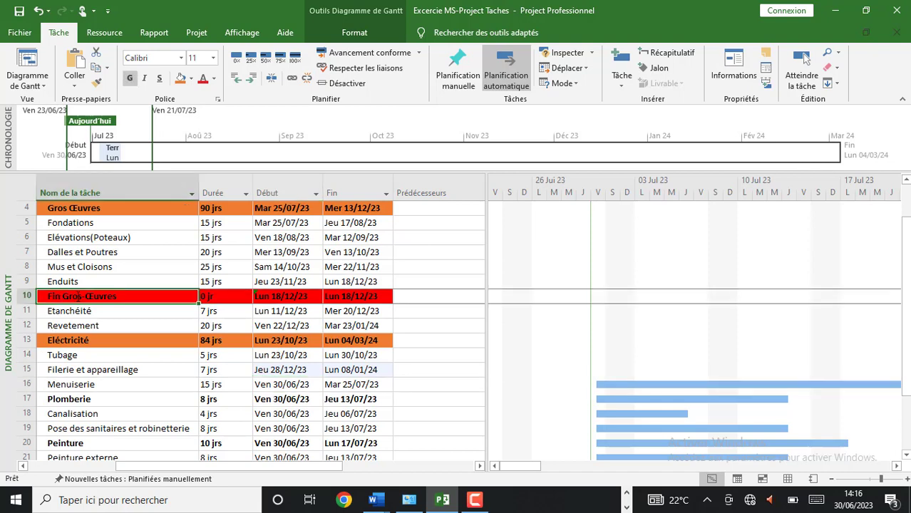
{"action": "left_click", "coordinate": [311, 298]}
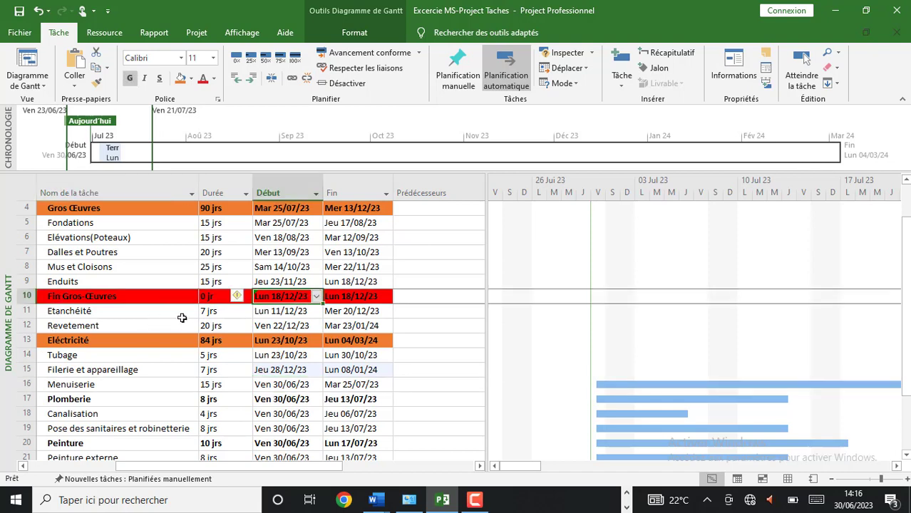
{"action": "left_click", "coordinate": [283, 315]}
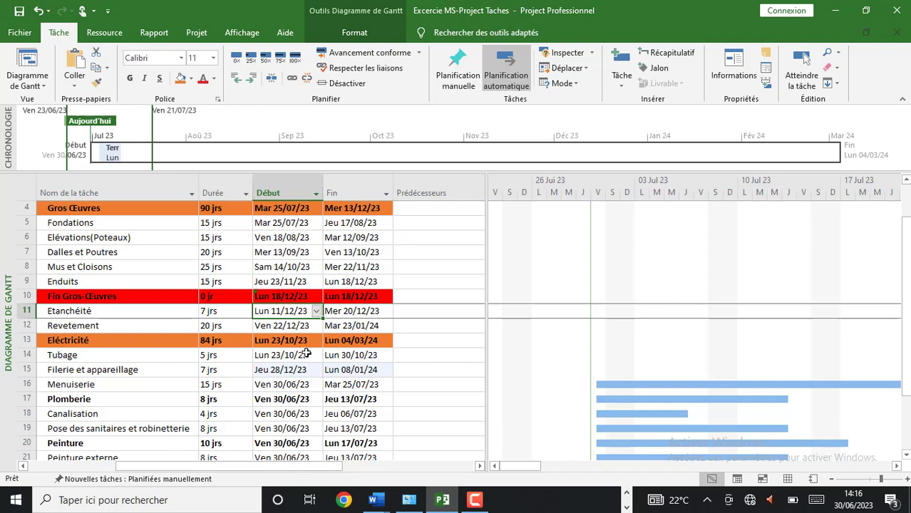
{"action": "left_click", "coordinate": [305, 354]}
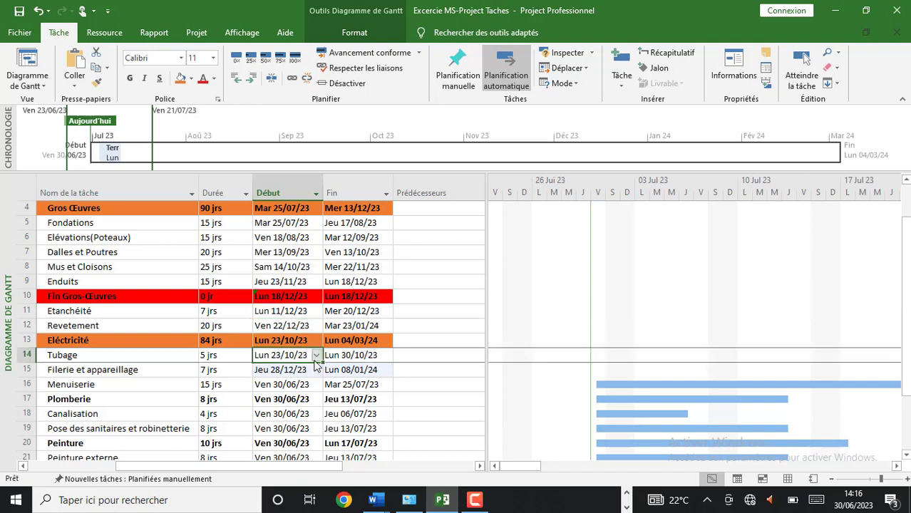
{"action": "left_click", "coordinate": [105, 372]}
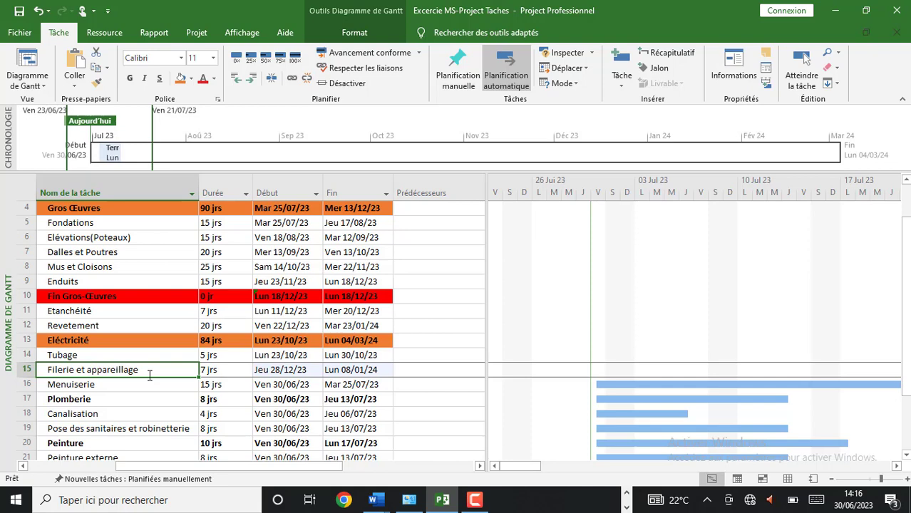
Step: Try moving the start date of the Filerie et appareillage task to Tuesday 31/12/24
{"action": "left_click", "coordinate": [308, 372]}
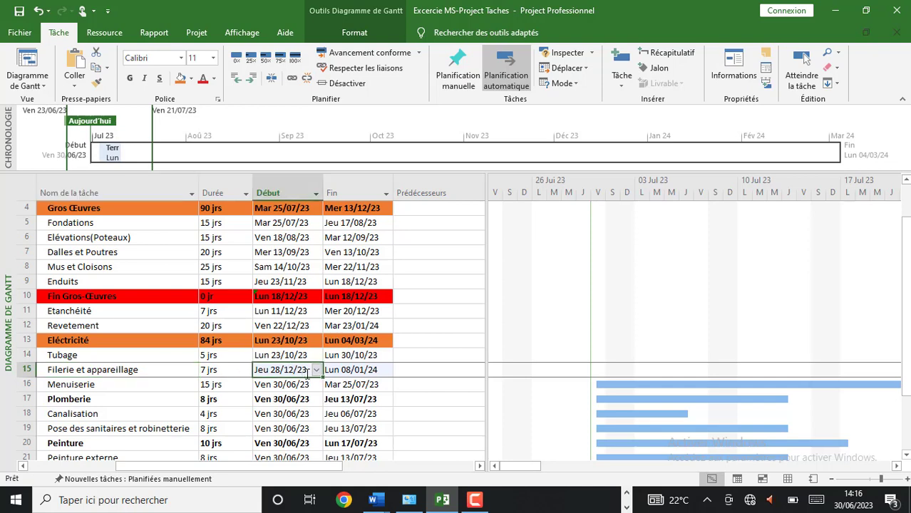
{"action": "left_click", "coordinate": [316, 371]}
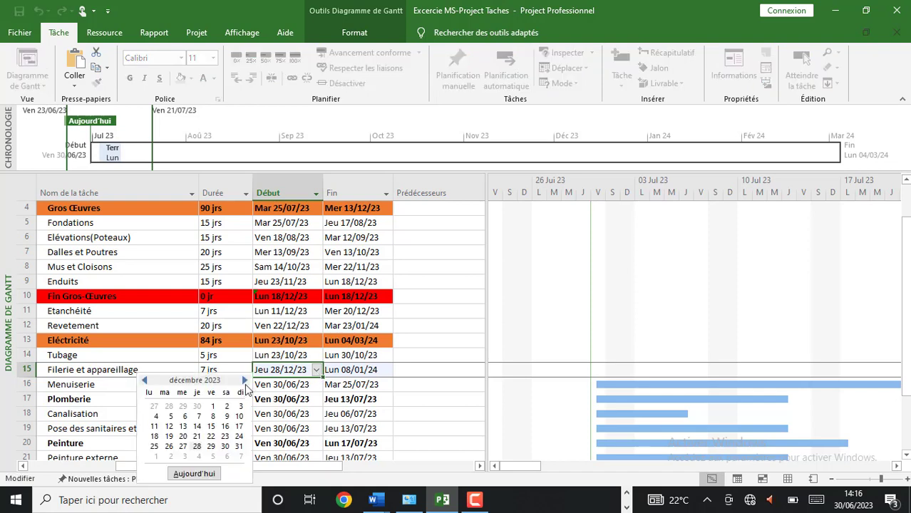
{"action": "left_click", "coordinate": [244, 381]}
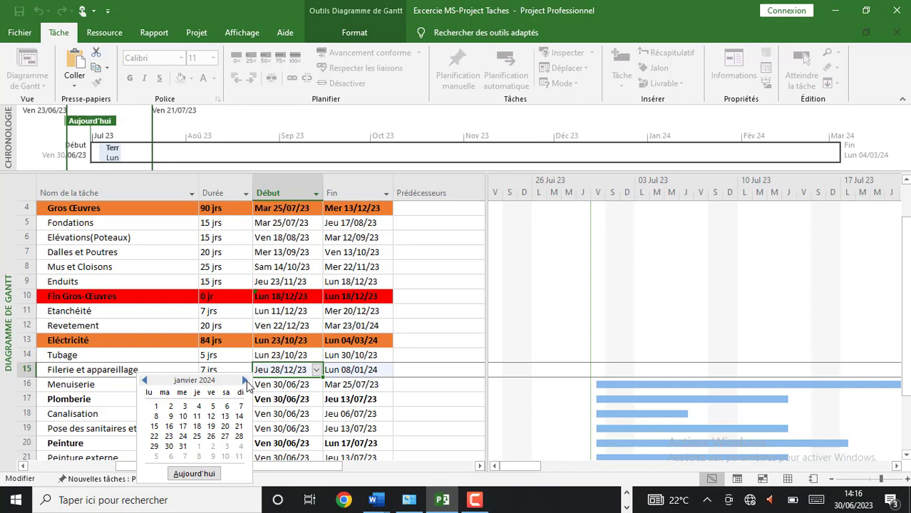
{"action": "left_click", "coordinate": [244, 381]}
{"action": "left_click", "coordinate": [245, 381]}
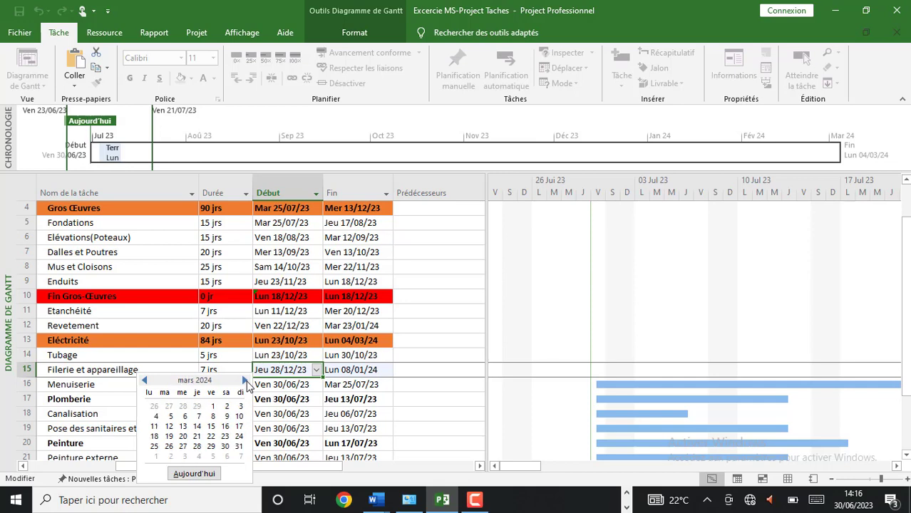
{"action": "left_click", "coordinate": [245, 381]}
{"action": "left_click", "coordinate": [245, 382]}
{"action": "left_click", "coordinate": [245, 381]}
{"action": "left_click", "coordinate": [244, 382]}
{"action": "left_click", "coordinate": [244, 381]}
{"action": "left_click", "coordinate": [245, 382]}
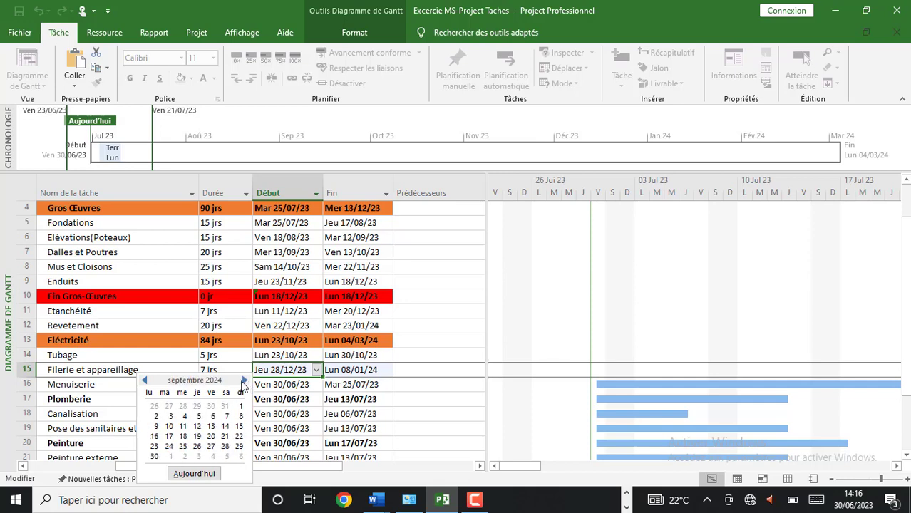
{"action": "left_click", "coordinate": [244, 382]}
{"action": "left_click", "coordinate": [245, 381]}
{"action": "left_click", "coordinate": [244, 381]}
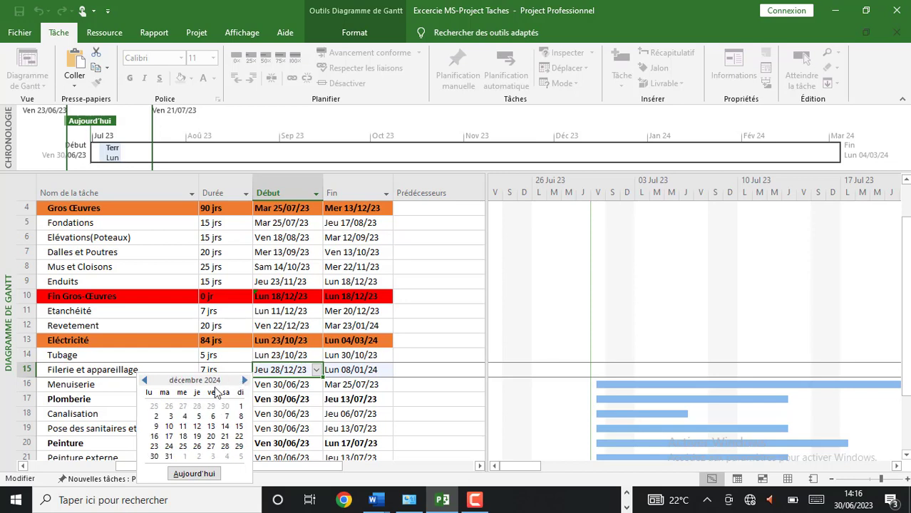
{"action": "left_click", "coordinate": [169, 456]}
Step: Undo the last start date change of the Filerie et appareillage task
{"action": "left_click", "coordinate": [285, 397]}
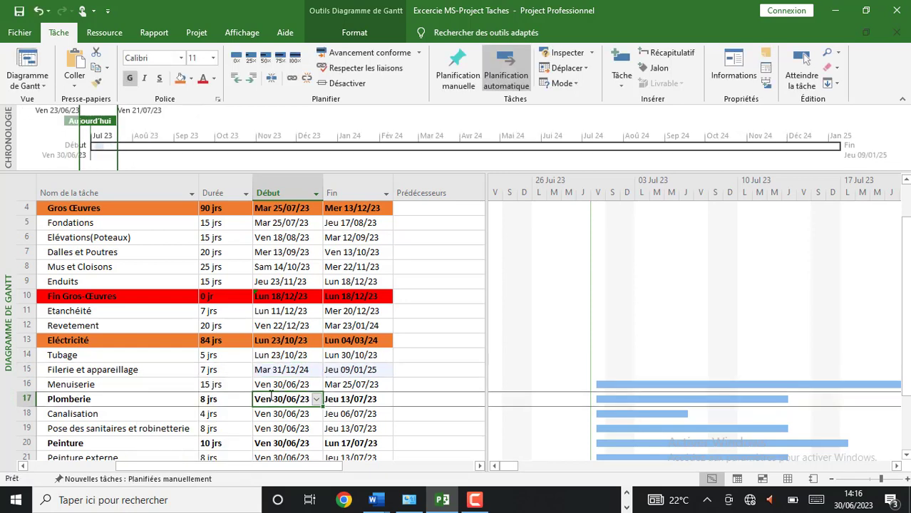
{"action": "left_click", "coordinate": [26, 385]}
{"action": "scroll", "coordinate": [152, 380], "scroll_direction": "down", "scroll_amount": 1}
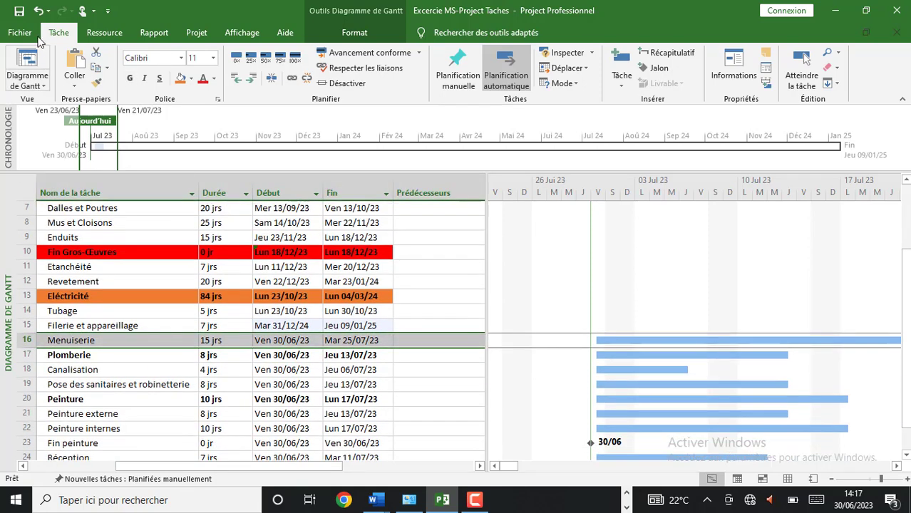
{"action": "left_click", "coordinate": [39, 12]}
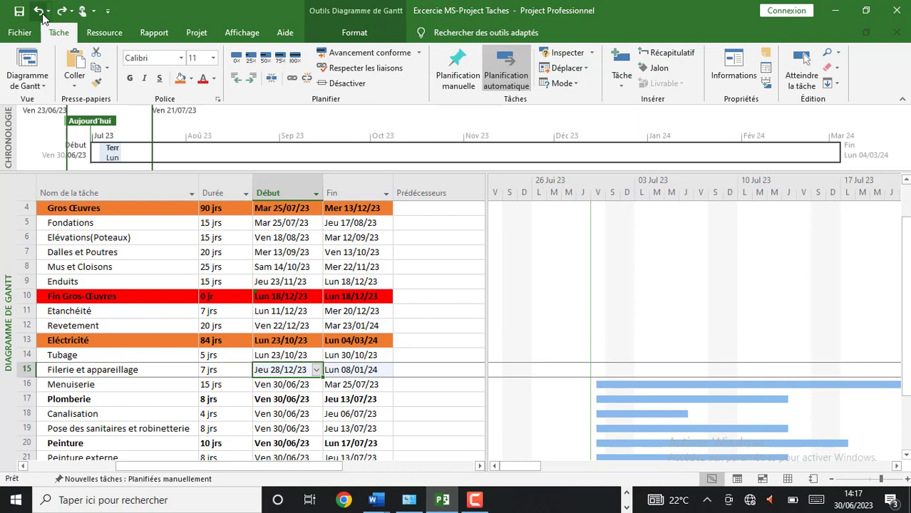
Step: Set the start date of the Menuiserie task to Friday 20/10/23
{"action": "left_click", "coordinate": [307, 388]}
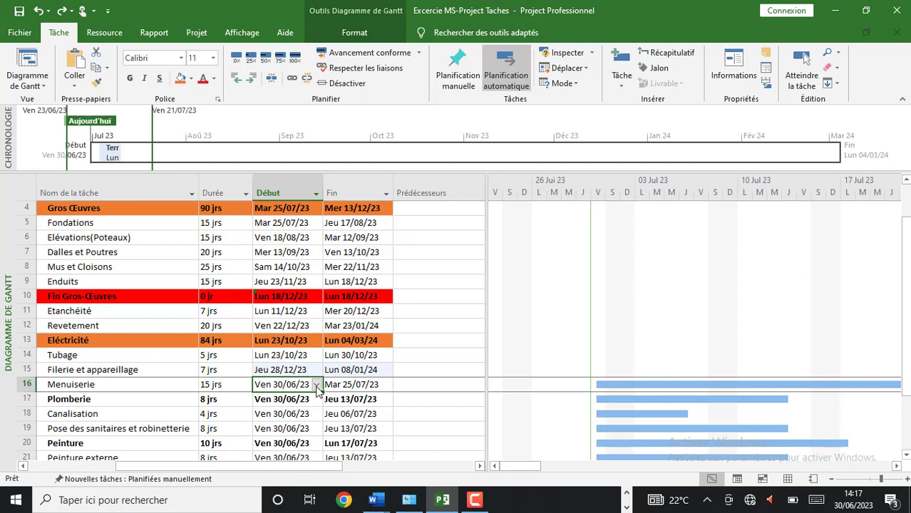
{"action": "left_click", "coordinate": [316, 386]}
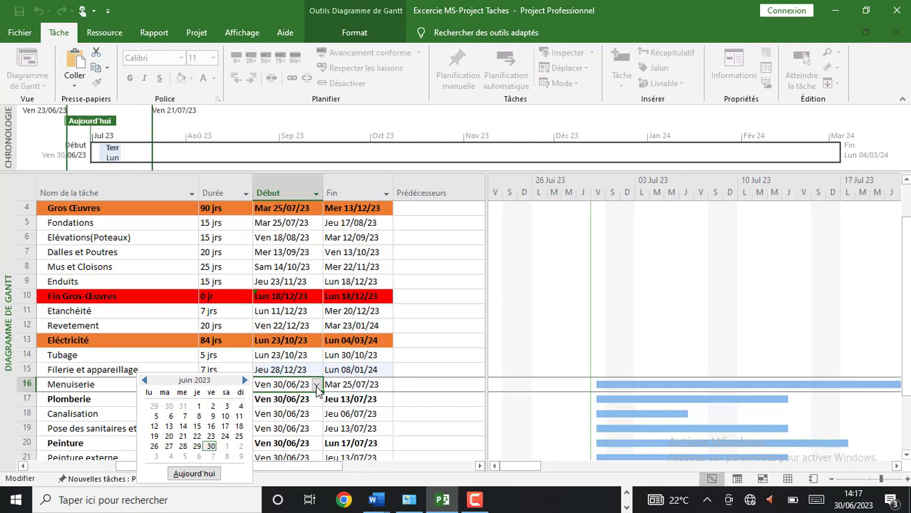
{"action": "left_click", "coordinate": [244, 381]}
{"action": "left_click", "coordinate": [245, 380]}
{"action": "left_click", "coordinate": [244, 381]}
{"action": "left_click", "coordinate": [244, 381]}
{"action": "left_click", "coordinate": [244, 381]}
{"action": "left_click", "coordinate": [244, 381]}
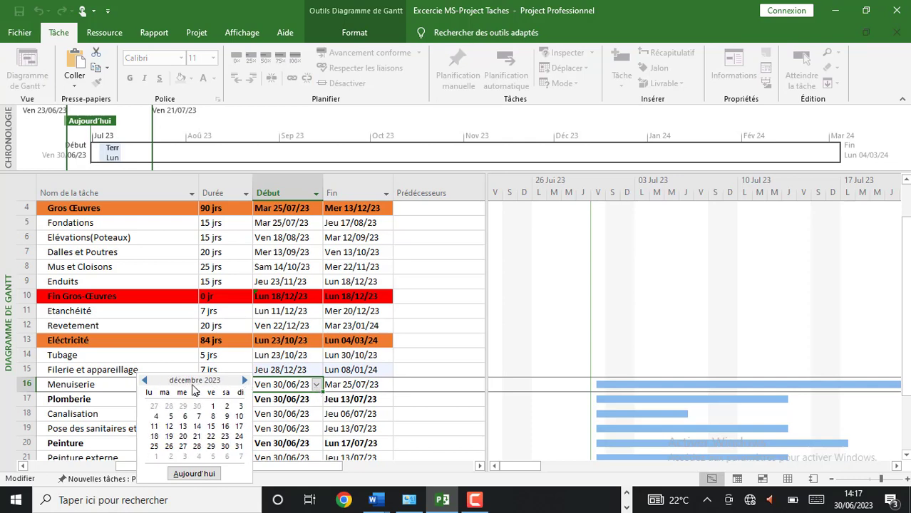
{"action": "left_click", "coordinate": [145, 382]}
{"action": "left_click", "coordinate": [146, 383]}
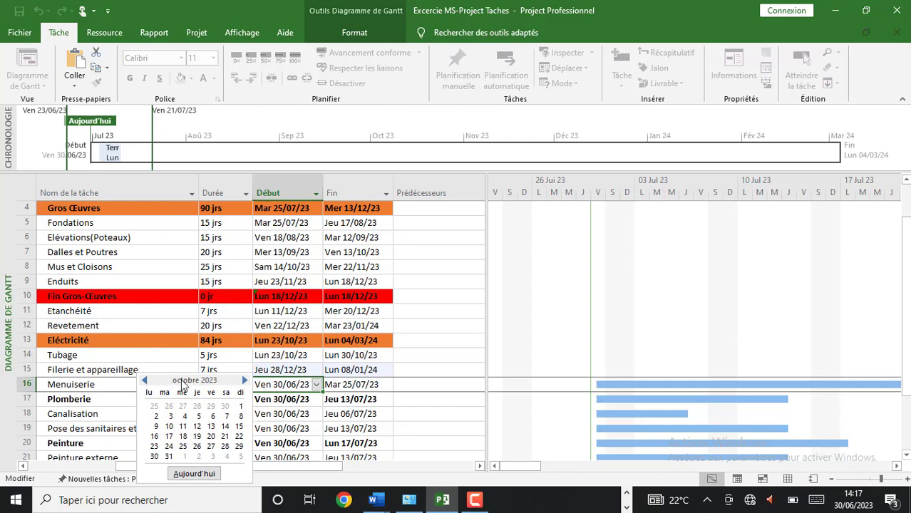
{"action": "left_click", "coordinate": [211, 436]}
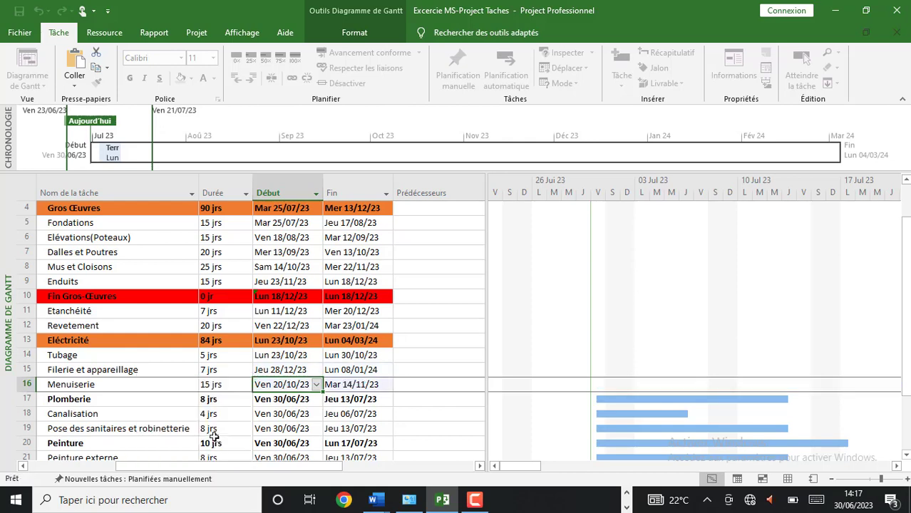
Step: Highlight the Plomberie row in orange from the task name through the finish date
{"action": "left_click", "coordinate": [71, 399]}
{"action": "scroll", "coordinate": [69, 401], "scroll_direction": "down", "scroll_amount": 1}
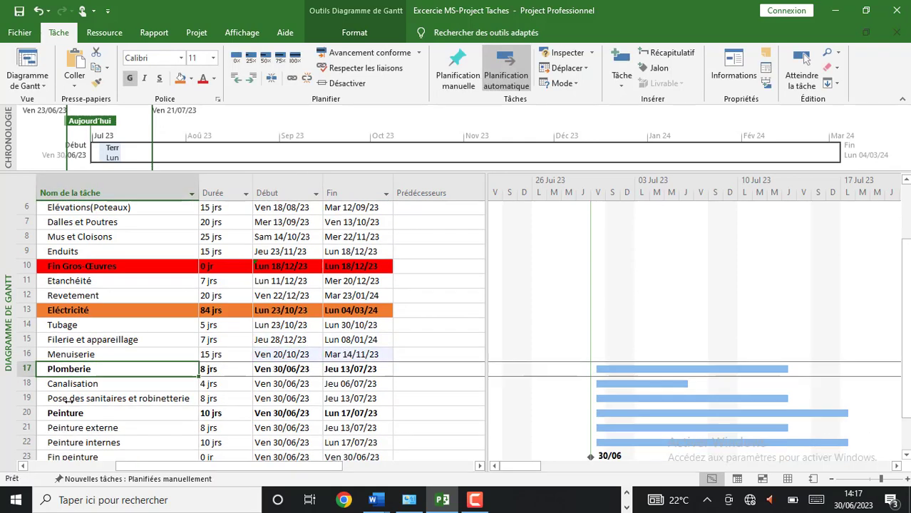
{"action": "left_click", "coordinate": [136, 401]}
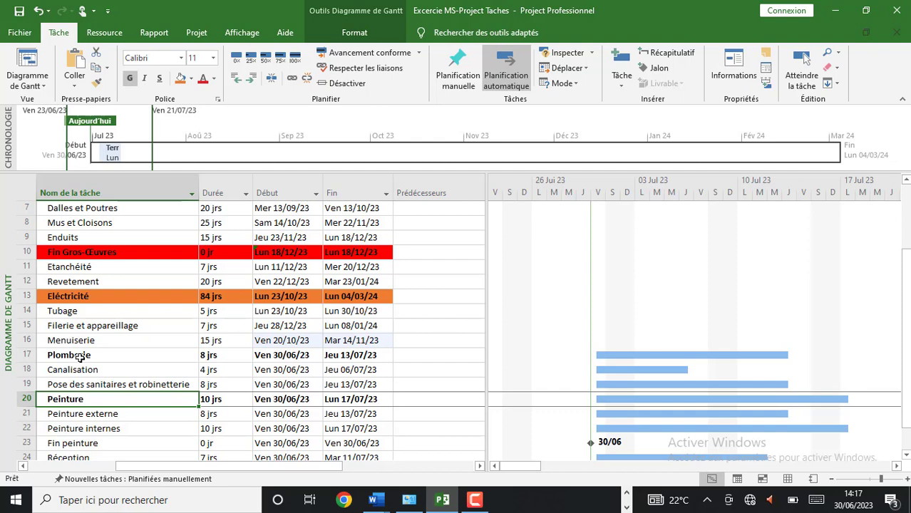
{"action": "left_click_drag", "start_coordinate": [80, 358], "coordinate": [346, 355]}
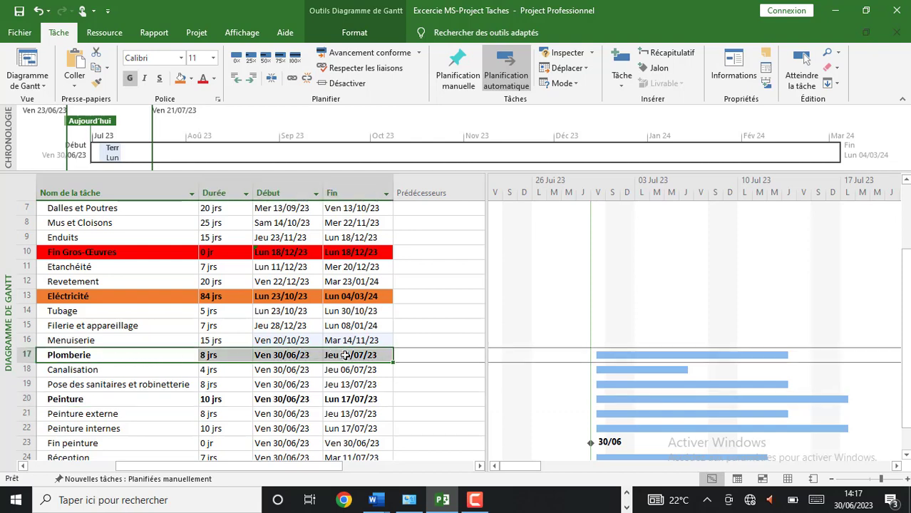
{"action": "left_click", "coordinate": [180, 78]}
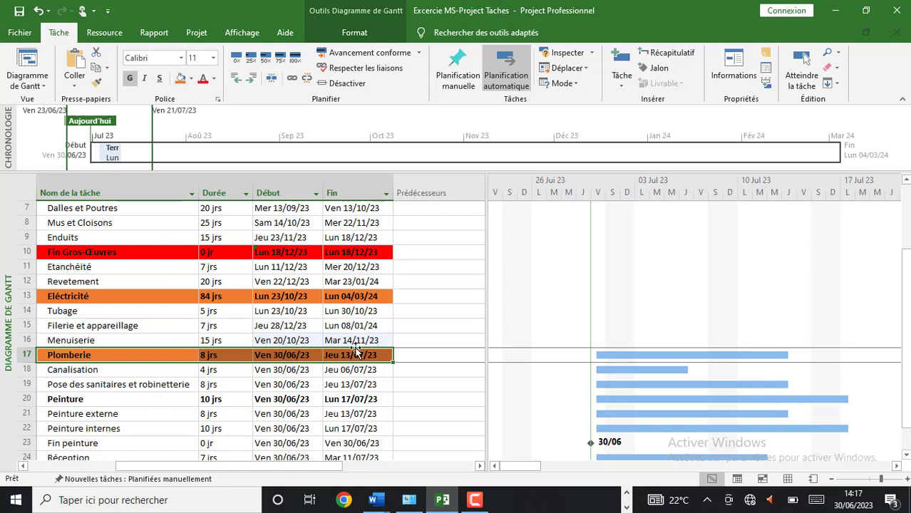
Step: Set the duration of the Plomberie phase to 48 days
{"action": "scroll", "coordinate": [654, 271], "scroll_direction": "up", "scroll_amount": 2}
{"action": "scroll", "coordinate": [630, 325], "scroll_direction": "down", "scroll_amount": 4}
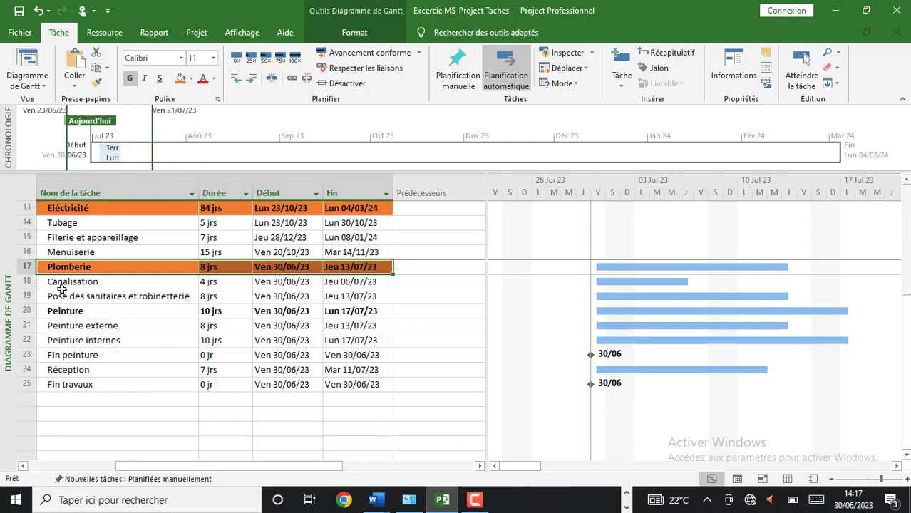
{"action": "left_click", "coordinate": [227, 264]}
{"action": "type", "text": "48"}
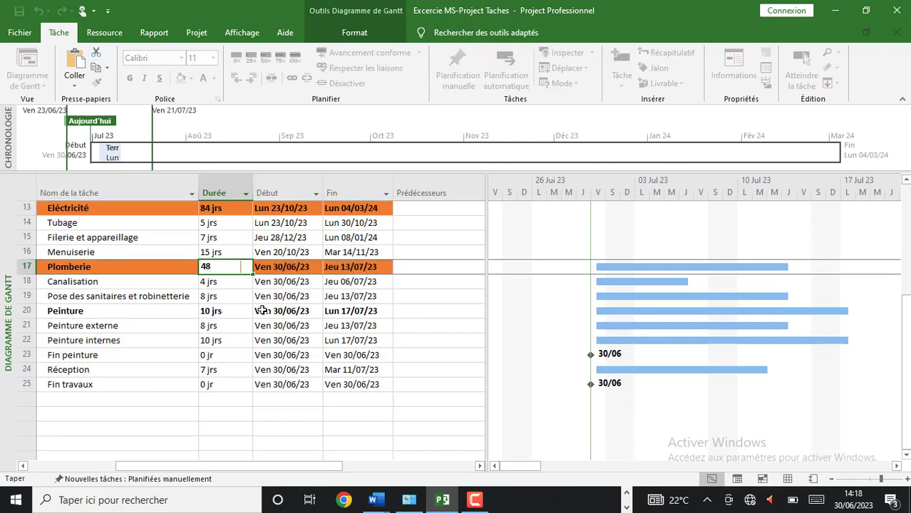
{"action": "left_click", "coordinate": [285, 268]}
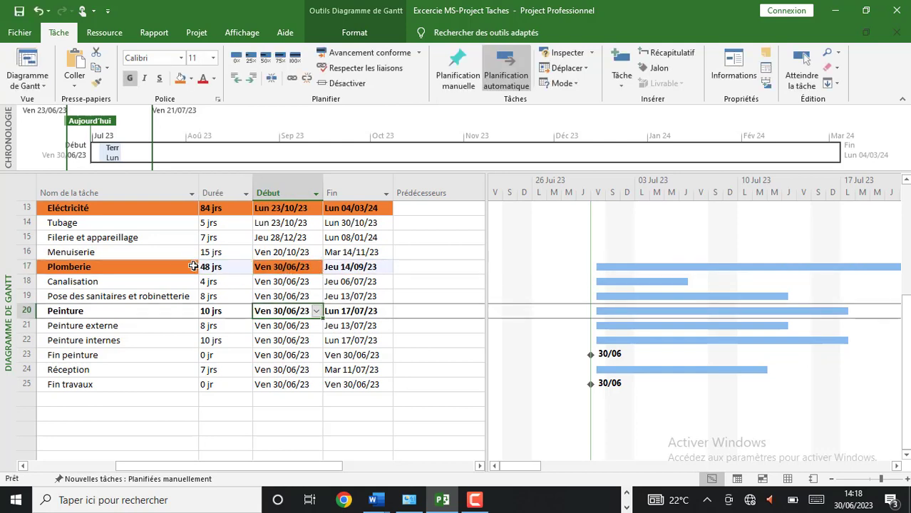
{"action": "left_click_drag", "start_coordinate": [178, 267], "coordinate": [328, 268]}
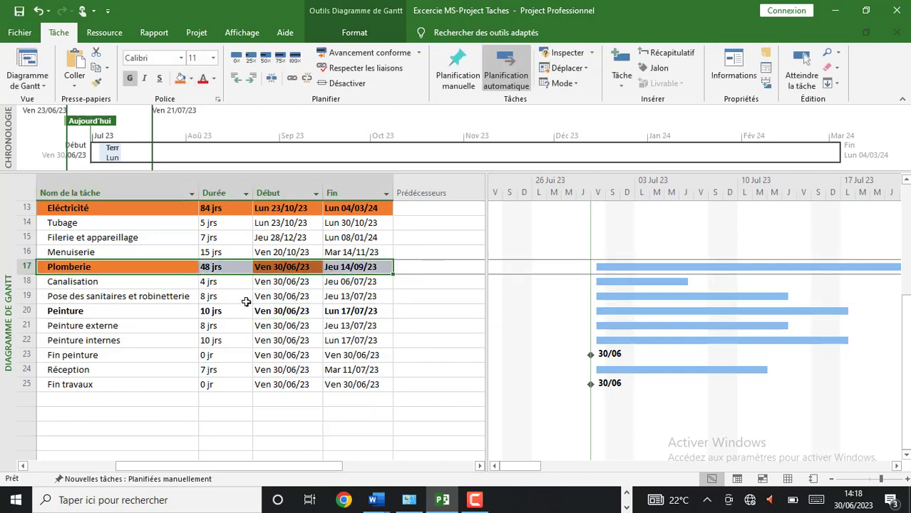
{"action": "left_click", "coordinate": [229, 326]}
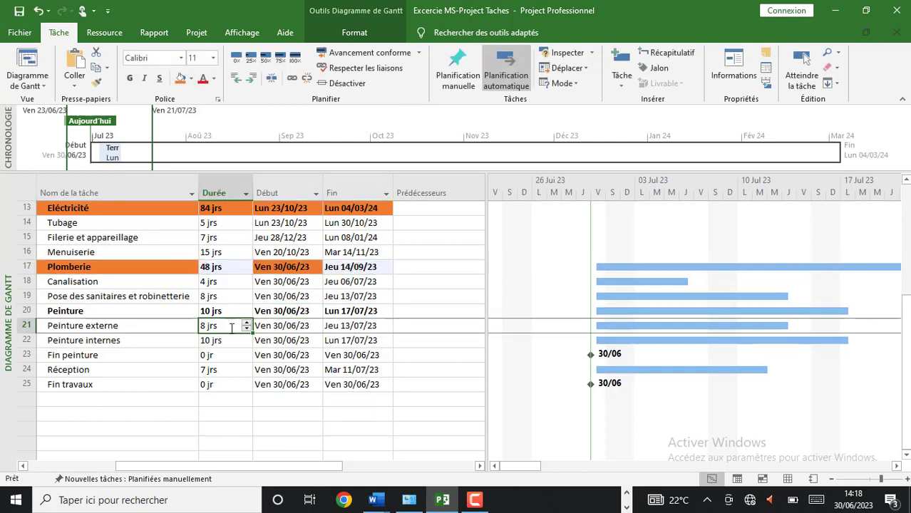
Step: Set the start date of the Plomberie phase to Wednesday 15/11/23
{"action": "left_click", "coordinate": [268, 269]}
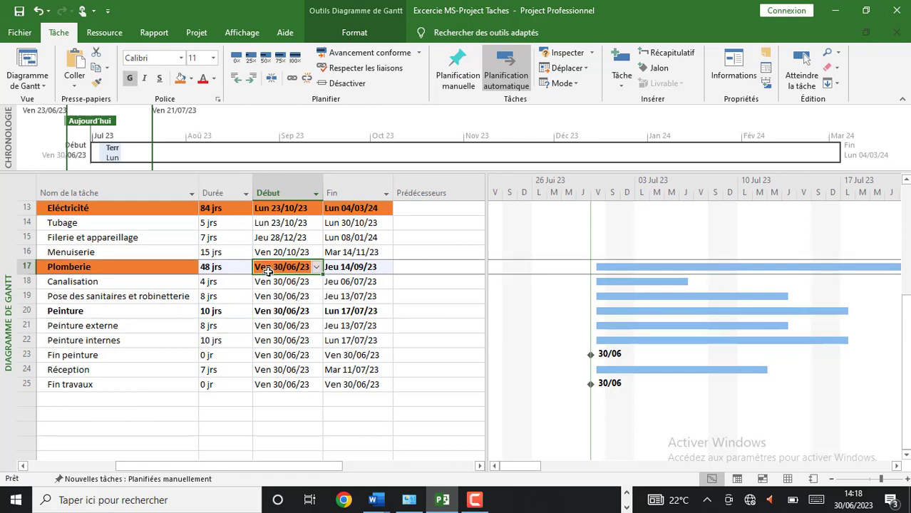
{"action": "left_click", "coordinate": [315, 267]}
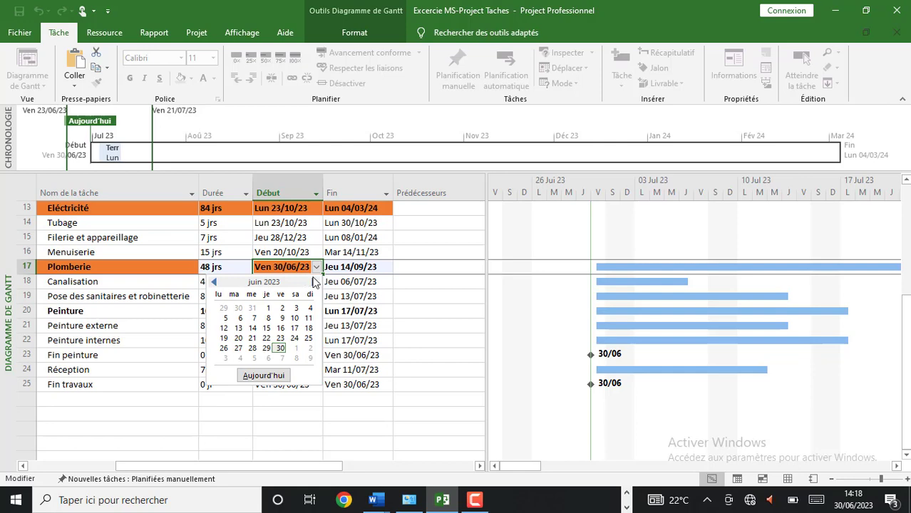
{"action": "left_click", "coordinate": [214, 282]}
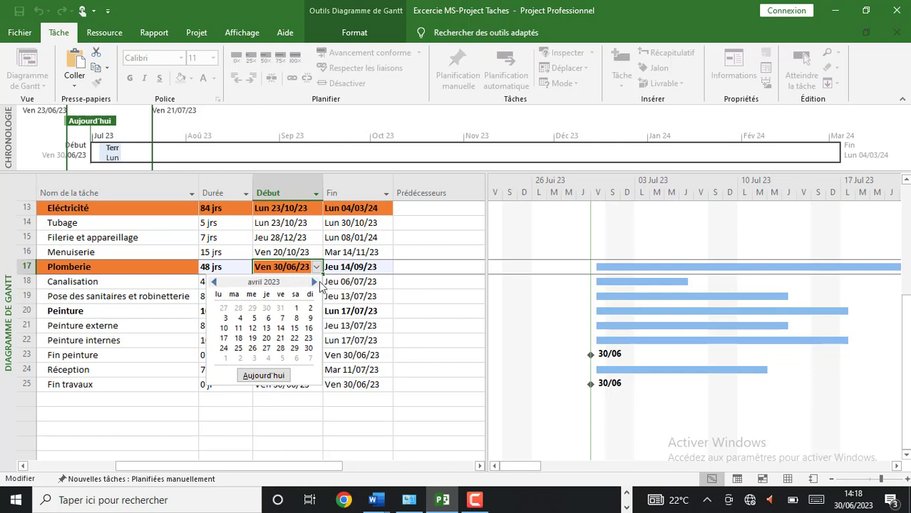
{"action": "left_click", "coordinate": [314, 281]}
{"action": "left_click", "coordinate": [314, 282]}
{"action": "left_click", "coordinate": [315, 281]}
{"action": "left_click", "coordinate": [315, 282]}
{"action": "left_click", "coordinate": [315, 281]}
{"action": "left_click", "coordinate": [314, 282]}
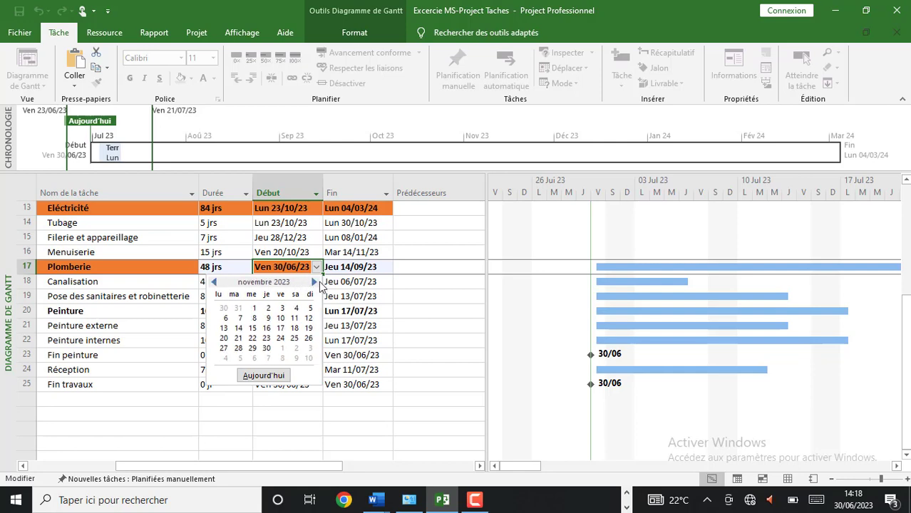
{"action": "left_click", "coordinate": [314, 282]}
{"action": "left_click", "coordinate": [314, 282]}
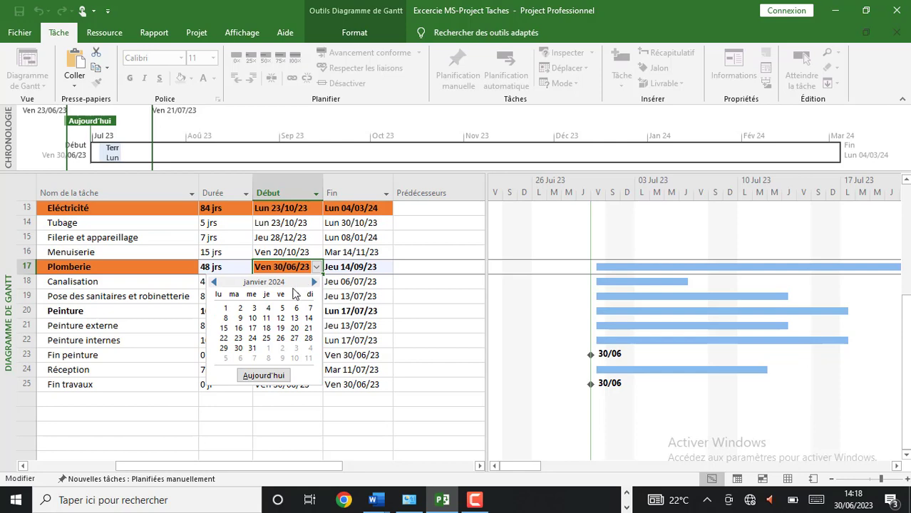
{"action": "left_click", "coordinate": [213, 282]}
{"action": "left_click", "coordinate": [213, 282]}
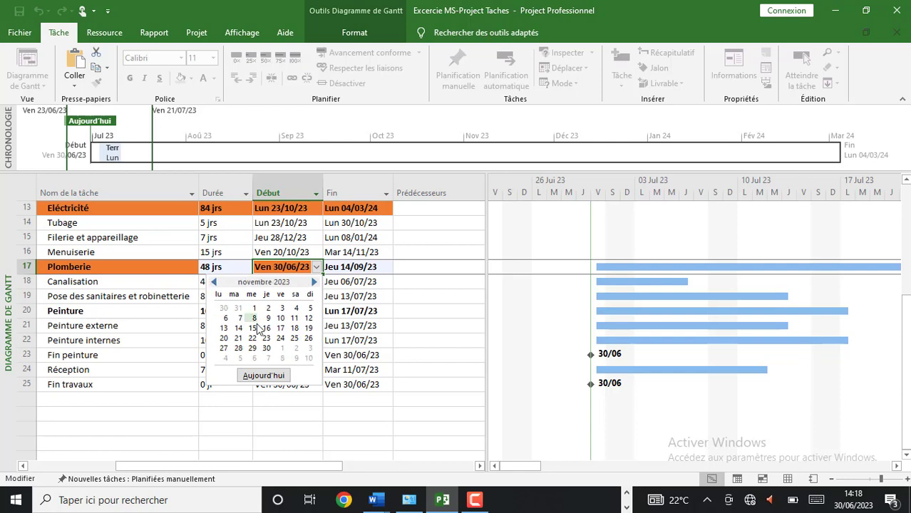
{"action": "left_click", "coordinate": [254, 329]}
{"action": "left_click", "coordinate": [400, 341]}
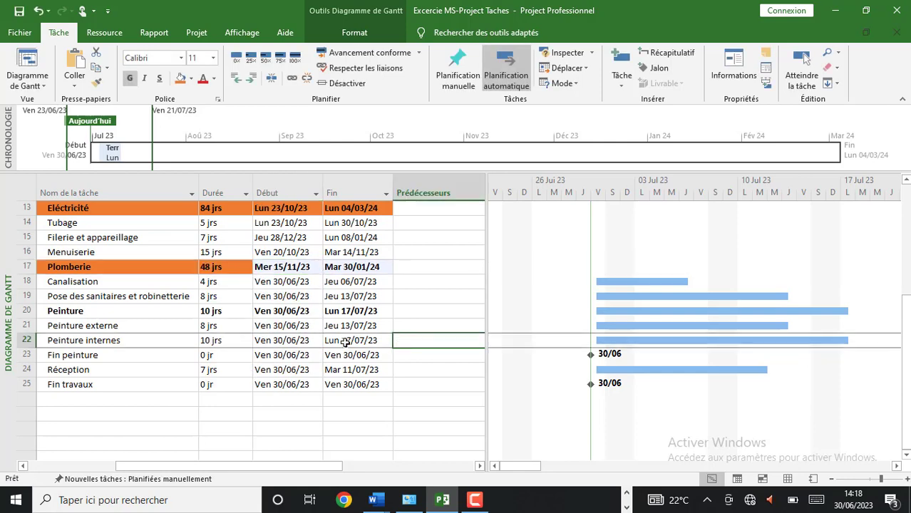
Step: Review the task list from Début des Travaux to Fin travaux and the Gantt bars around November 2023
{"action": "scroll", "coordinate": [319, 328], "scroll_direction": "up", "scroll_amount": 3}
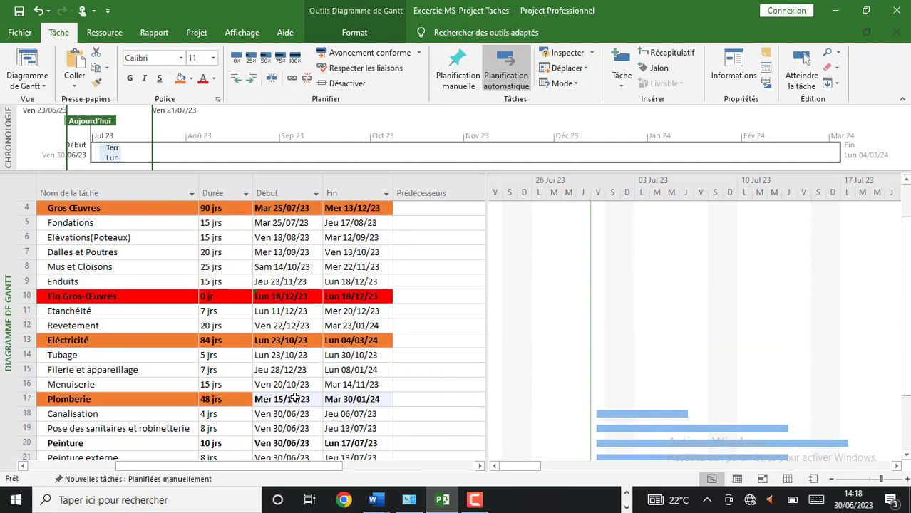
{"action": "scroll", "coordinate": [218, 414], "scroll_direction": "down", "scroll_amount": 1}
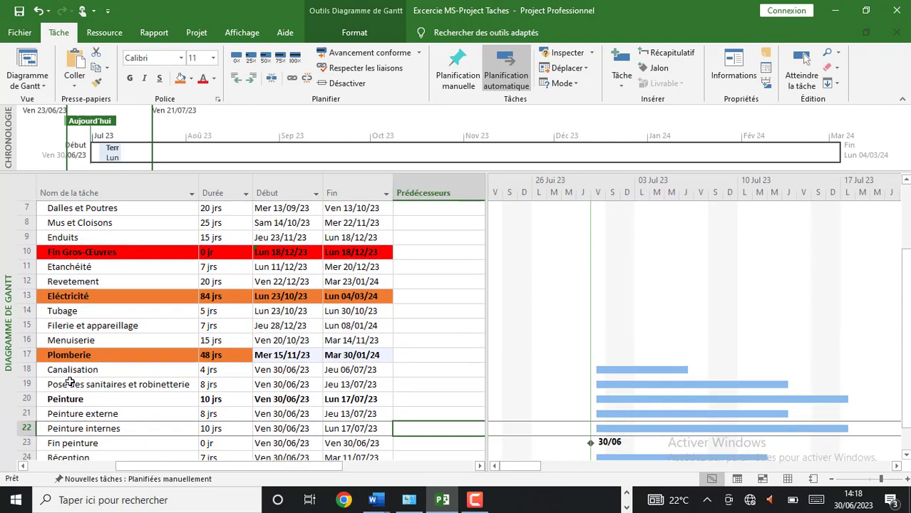
{"action": "scroll", "coordinate": [207, 401], "scroll_direction": "up", "scroll_amount": 2}
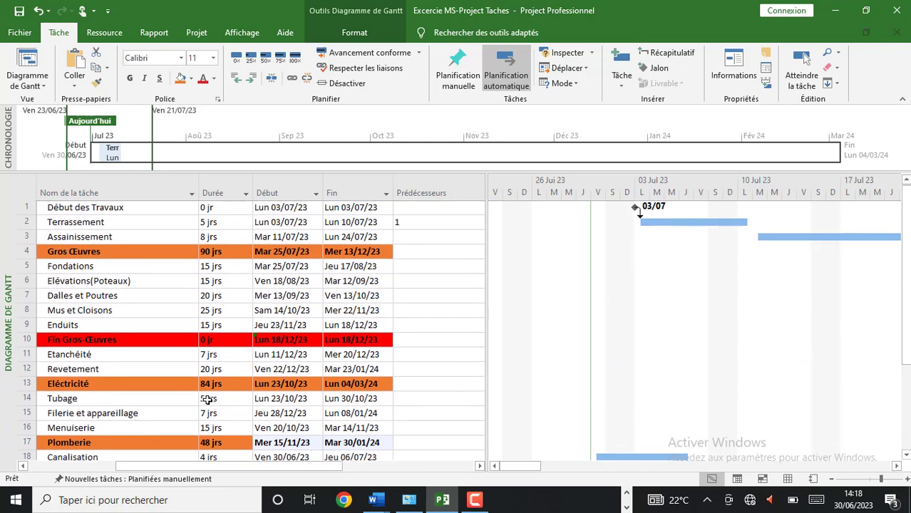
{"action": "scroll", "coordinate": [206, 400], "scroll_direction": "down", "scroll_amount": 4}
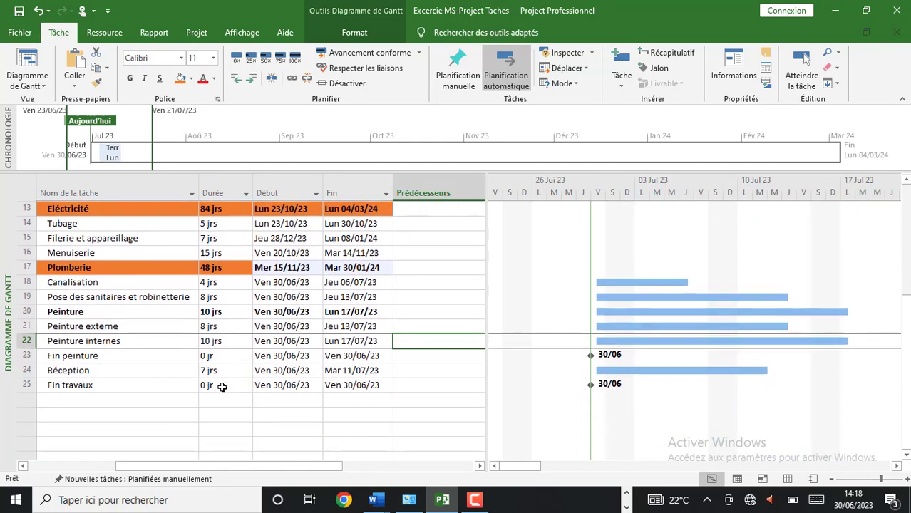
{"action": "scroll", "coordinate": [218, 391], "scroll_direction": "up", "scroll_amount": 4}
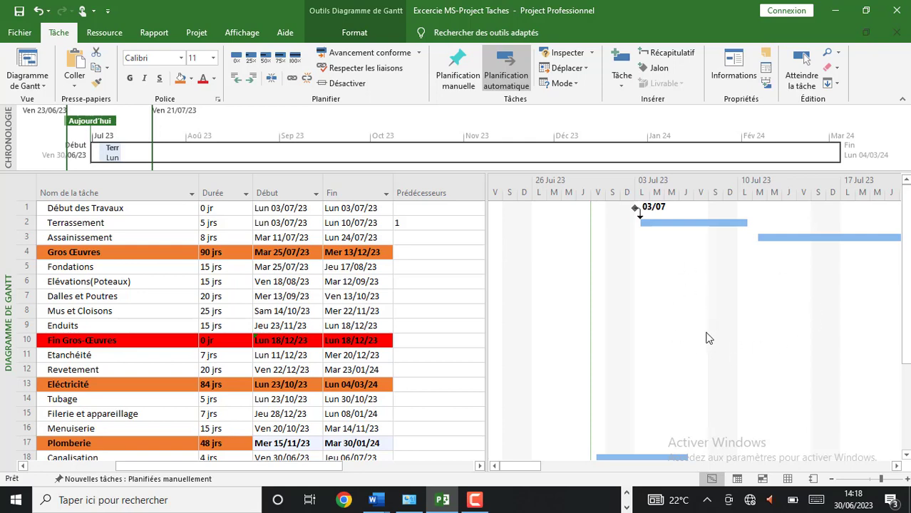
{"action": "scroll", "coordinate": [688, 442], "scroll_direction": "down", "scroll_amount": 3}
{"action": "left_click_drag", "start_coordinate": [520, 466], "coordinate": [748, 448]}
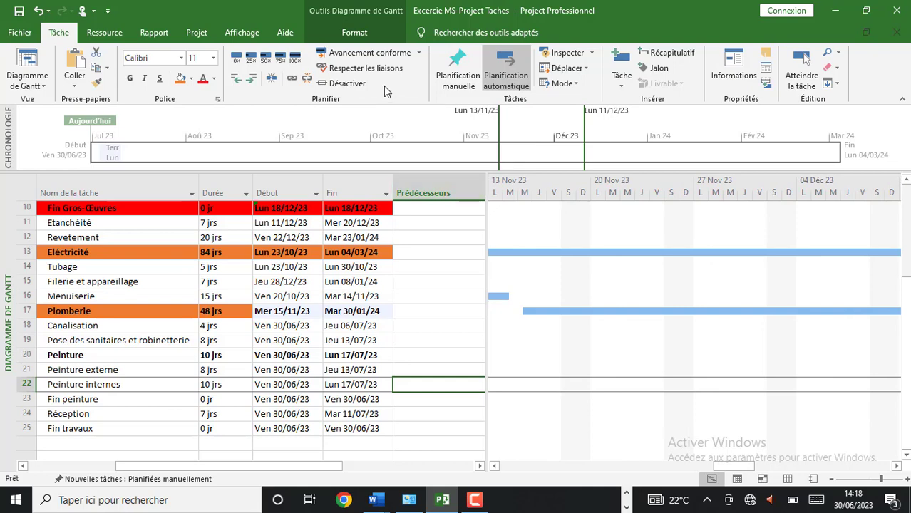
Step: Try an orange Gantt chart style, and change the task bars to a purple style instead
{"action": "left_click", "coordinate": [359, 32]}
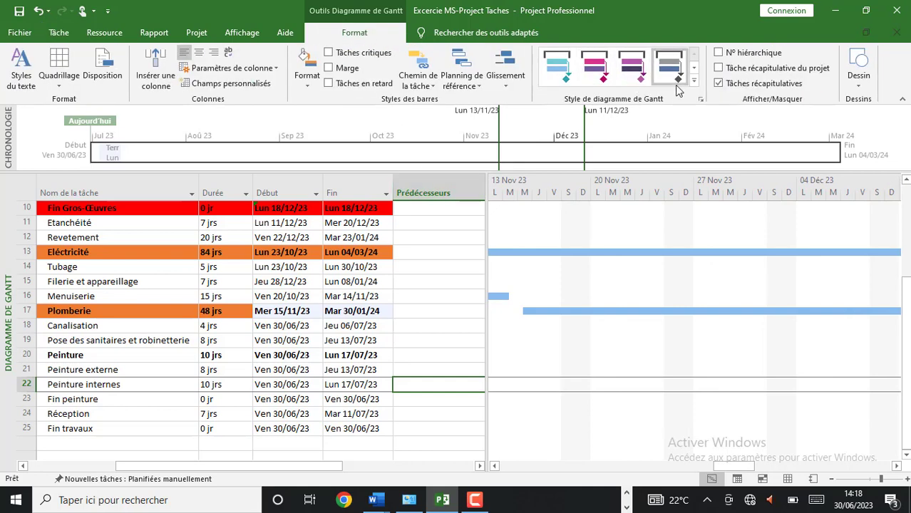
{"action": "left_click", "coordinate": [690, 81]}
{"action": "left_click", "coordinate": [630, 157]}
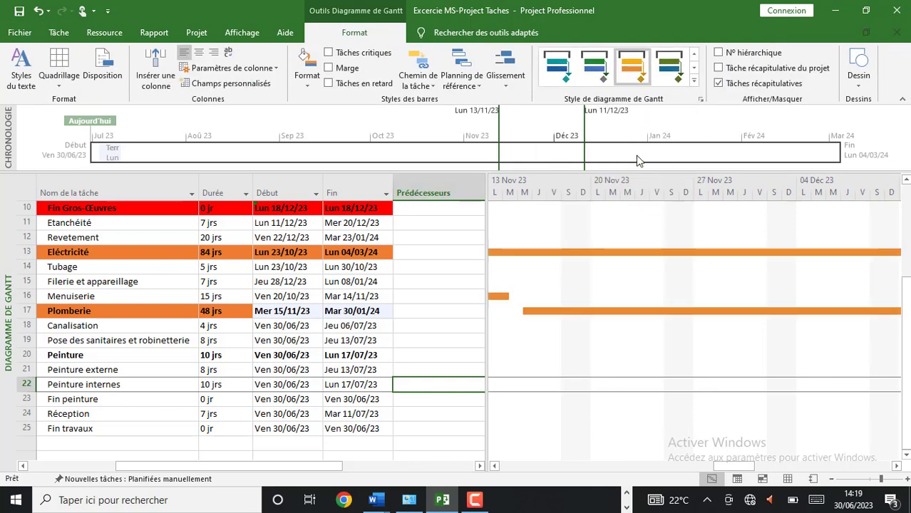
{"action": "left_click", "coordinate": [692, 83]}
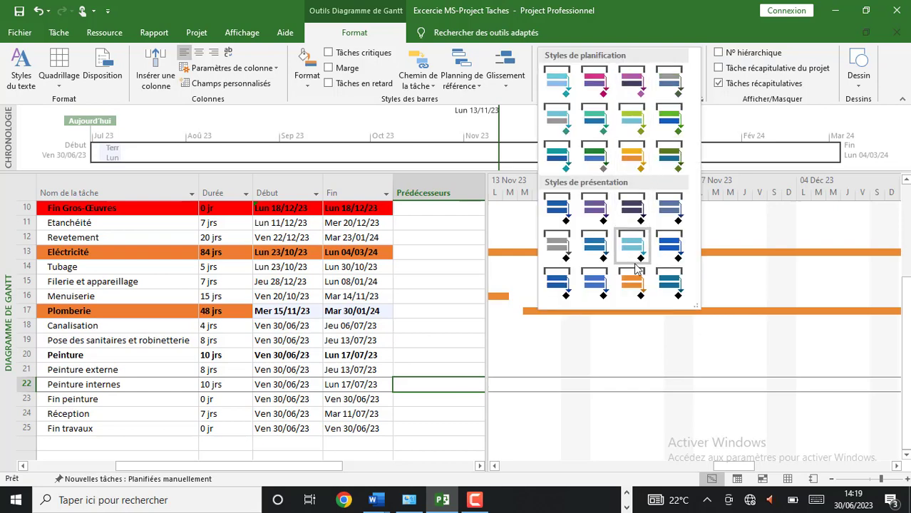
{"action": "left_click", "coordinate": [602, 83]}
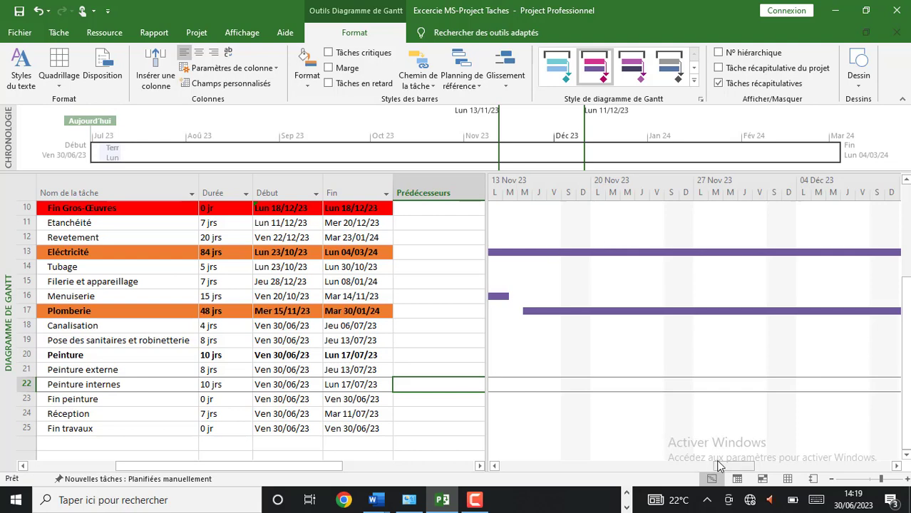
Step: Label the weeks in the middle tier of the Gantt time scale as "Semaine 1, Semaine 2, ... (À partir du début)"
{"action": "scroll", "coordinate": [503, 330], "scroll_direction": "up", "scroll_amount": 2}
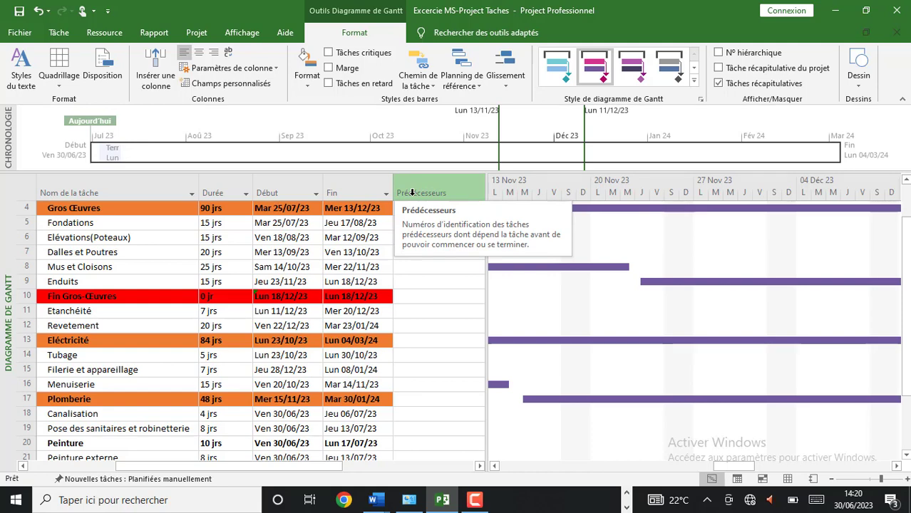
{"action": "left_click", "coordinate": [243, 33]}
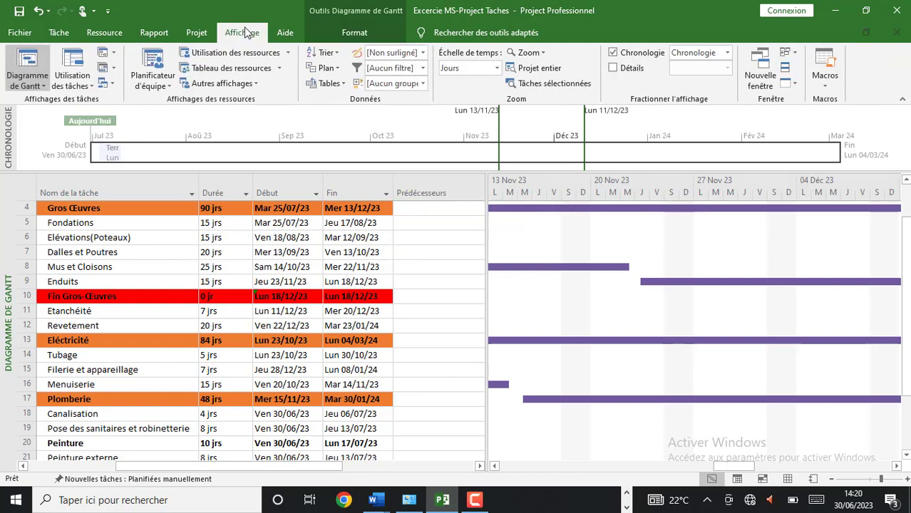
{"action": "left_click", "coordinate": [497, 68]}
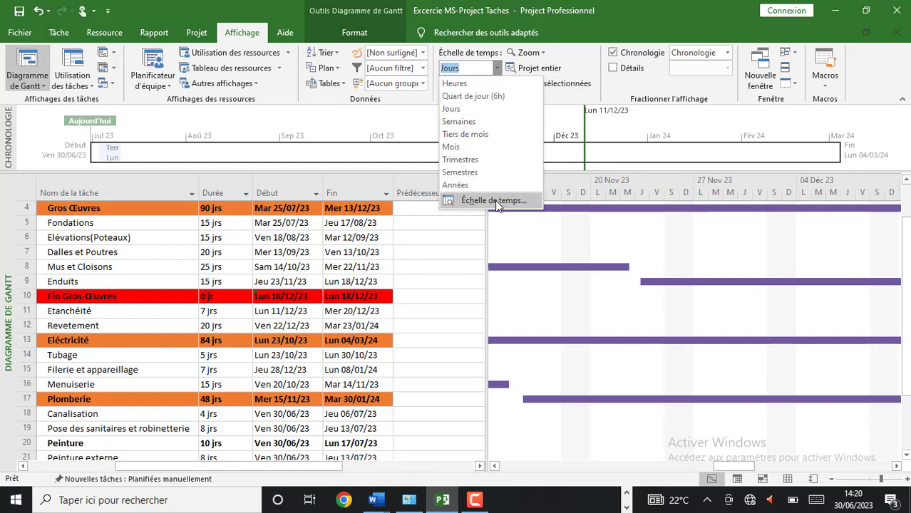
{"action": "left_click", "coordinate": [495, 202]}
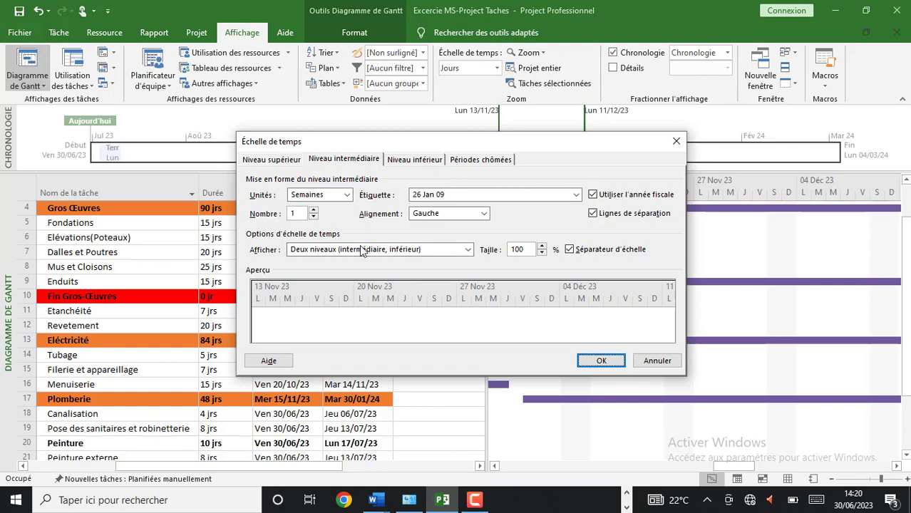
{"action": "left_click", "coordinate": [353, 161]}
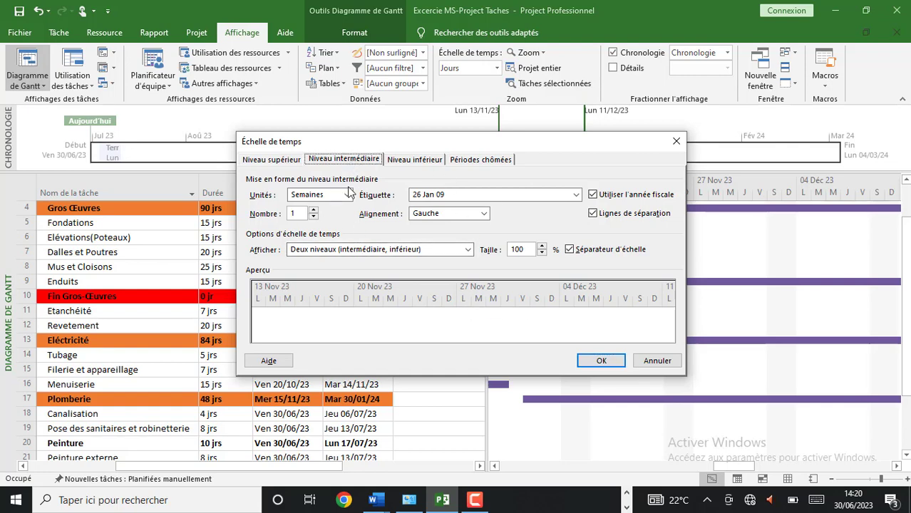
{"action": "left_click", "coordinate": [350, 197]}
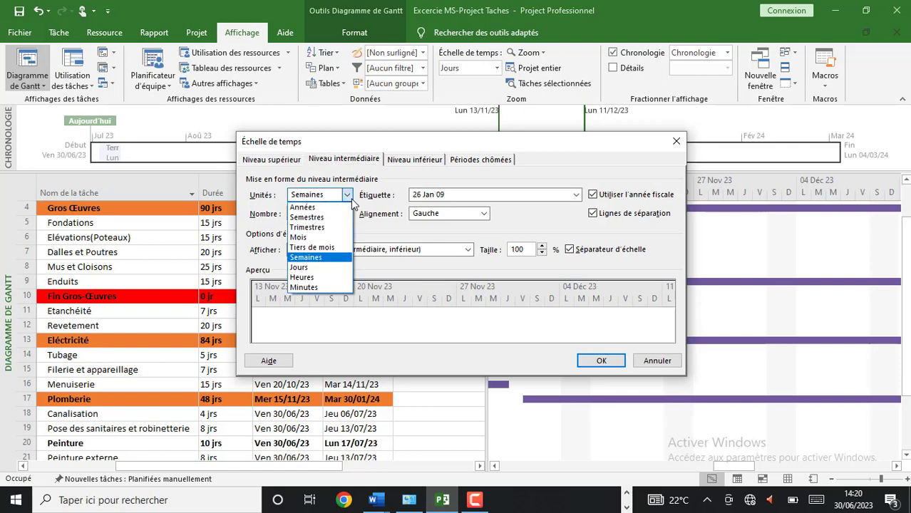
{"action": "left_click", "coordinate": [352, 201]}
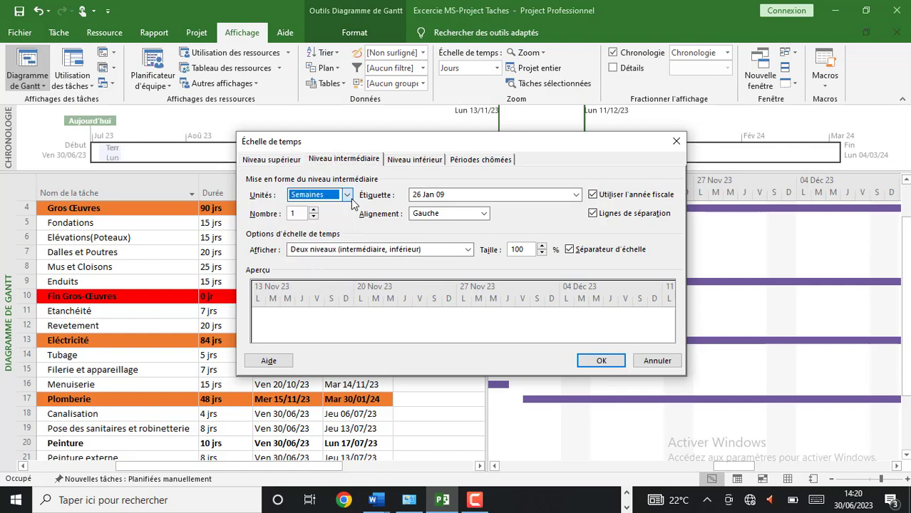
{"action": "left_click", "coordinate": [576, 197]}
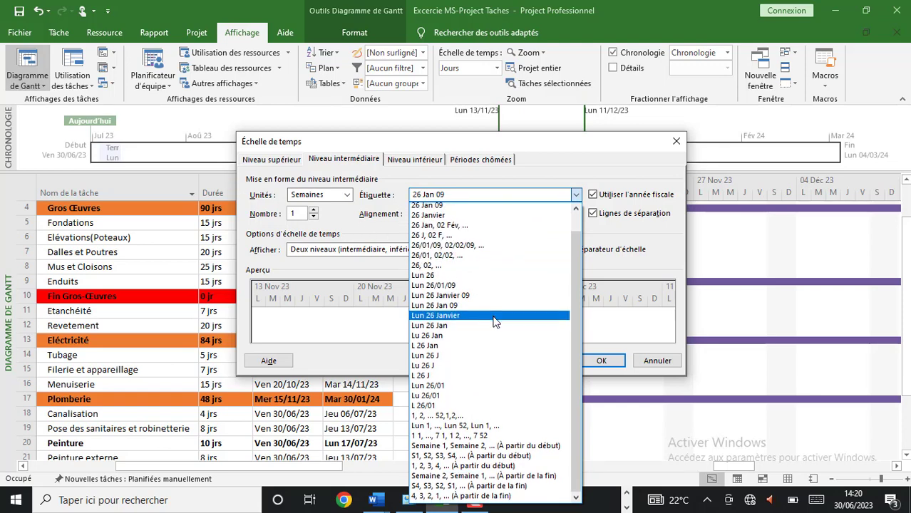
{"action": "scroll", "coordinate": [492, 317], "scroll_direction": "down", "scroll_amount": 1}
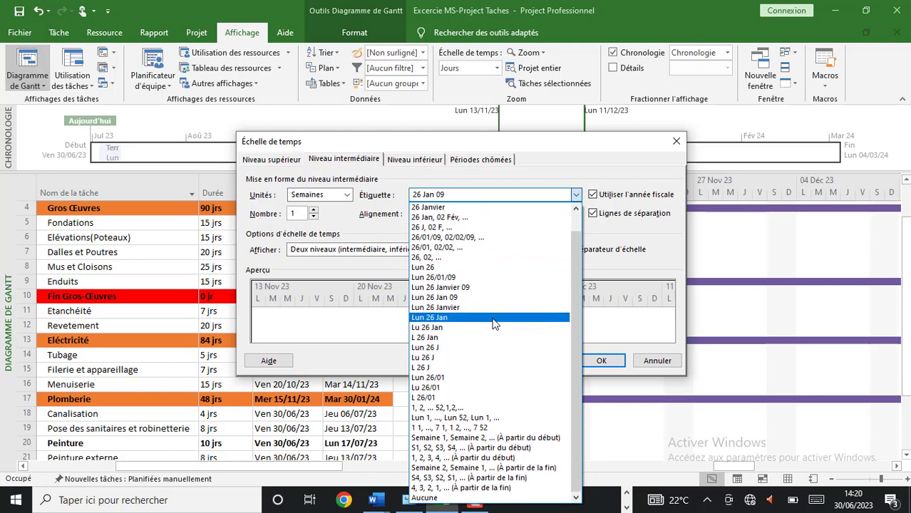
{"action": "left_click", "coordinate": [479, 440]}
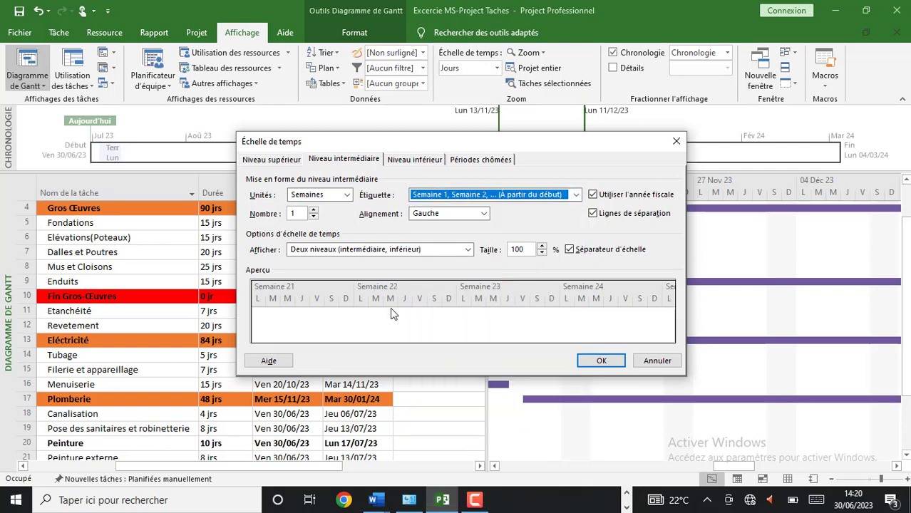
{"action": "left_click", "coordinate": [601, 360]}
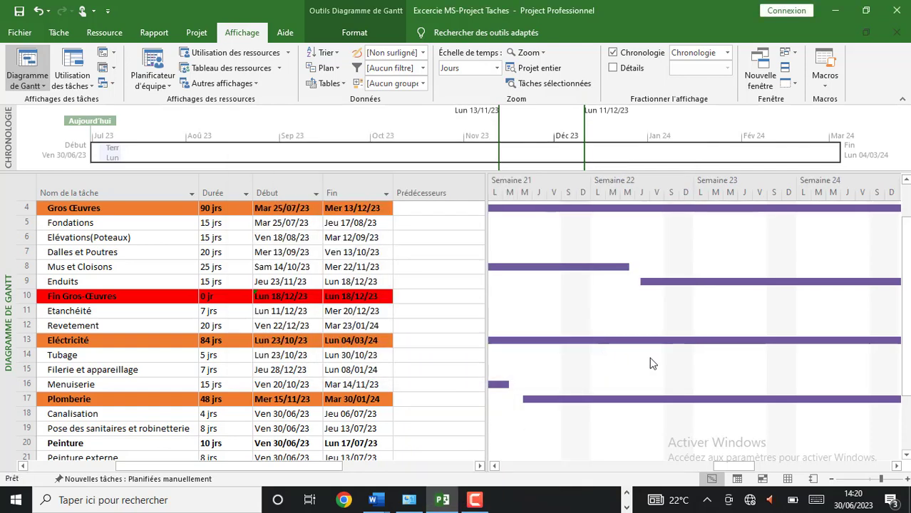
Step: Review the task list and its Gantt bars from the start of the project under the week-numbered time scale
{"action": "scroll", "coordinate": [702, 385], "scroll_direction": "up", "scroll_amount": 1}
{"action": "scroll", "coordinate": [702, 385], "scroll_direction": "up", "scroll_amount": 1}
{"action": "left_click_drag", "start_coordinate": [740, 467], "coordinate": [512, 465]}
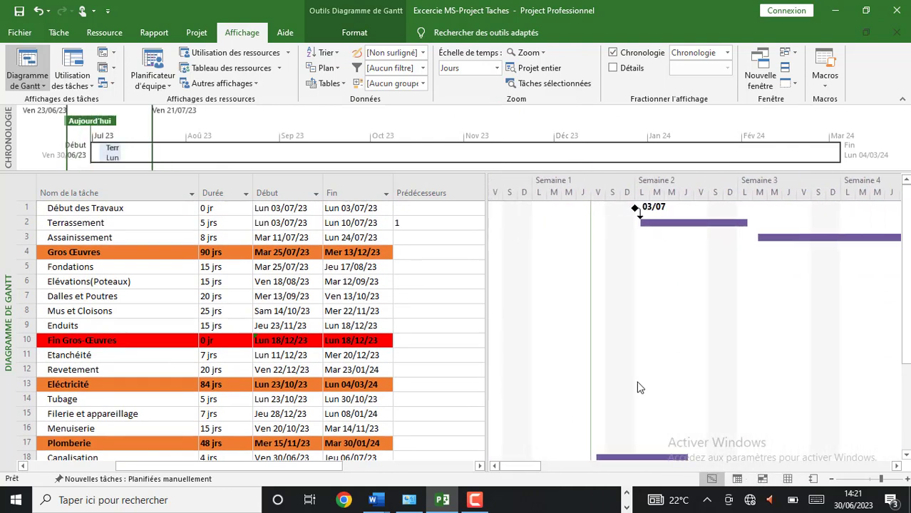
{"action": "scroll", "coordinate": [639, 387], "scroll_direction": "down", "scroll_amount": 1}
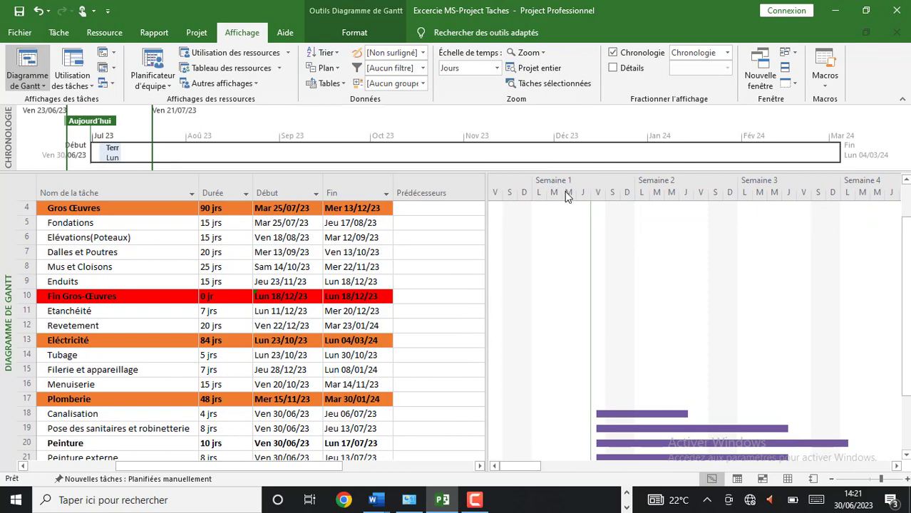
{"action": "scroll", "coordinate": [719, 239], "scroll_direction": "up", "scroll_amount": 1}
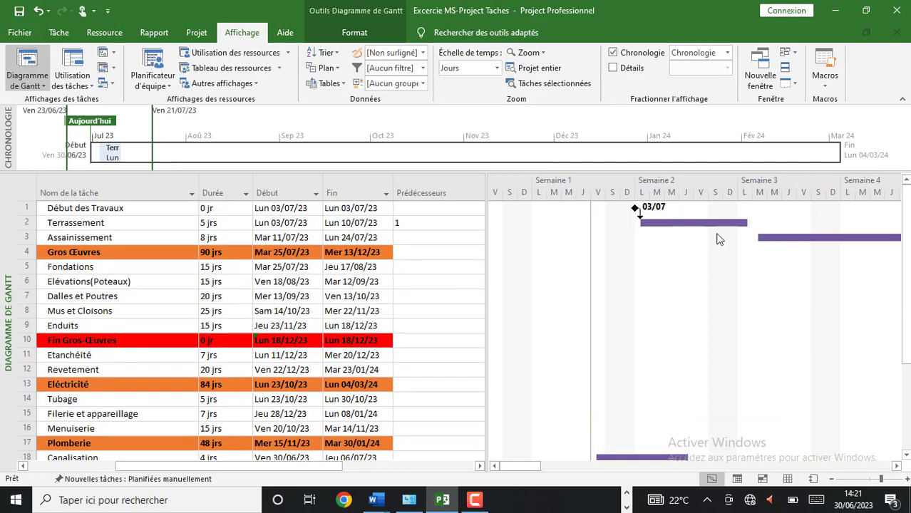
{"action": "scroll", "coordinate": [389, 264], "scroll_direction": "down", "scroll_amount": 3}
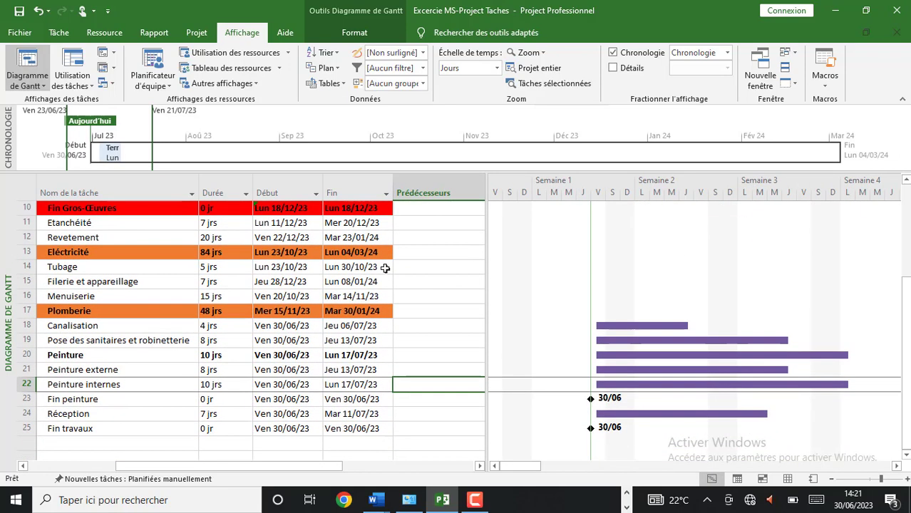
{"action": "scroll", "coordinate": [385, 268], "scroll_direction": "up", "scroll_amount": 3}
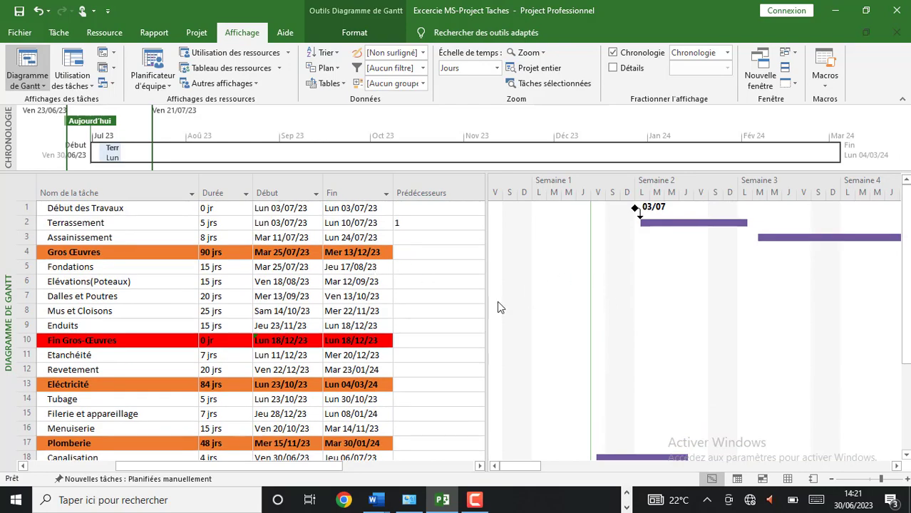
{"action": "scroll", "coordinate": [474, 319], "scroll_direction": "down", "scroll_amount": 2}
{"action": "scroll", "coordinate": [472, 313], "scroll_direction": "up", "scroll_amount": 2}
{"action": "scroll", "coordinate": [472, 315], "scroll_direction": "down", "scroll_amount": 2}
{"action": "scroll", "coordinate": [472, 313], "scroll_direction": "up", "scroll_amount": 1}
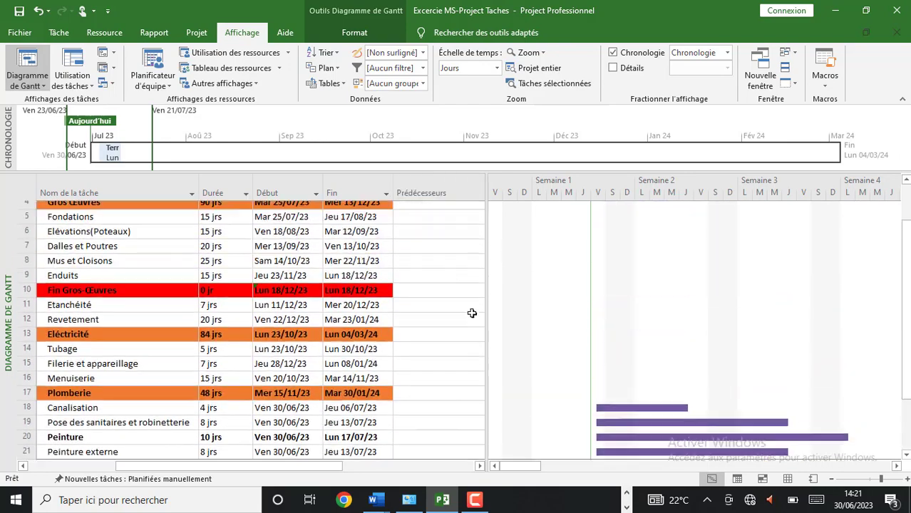
{"action": "scroll", "coordinate": [472, 314], "scroll_direction": "up", "scroll_amount": 1}
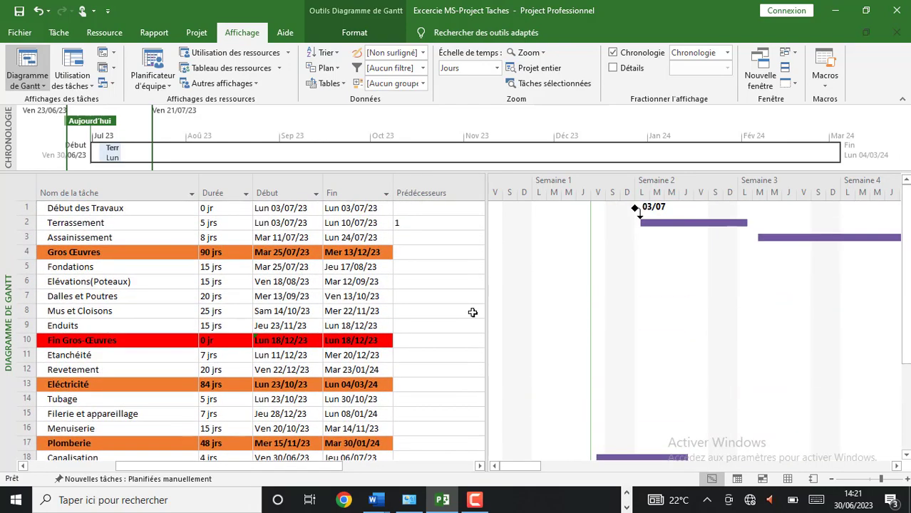